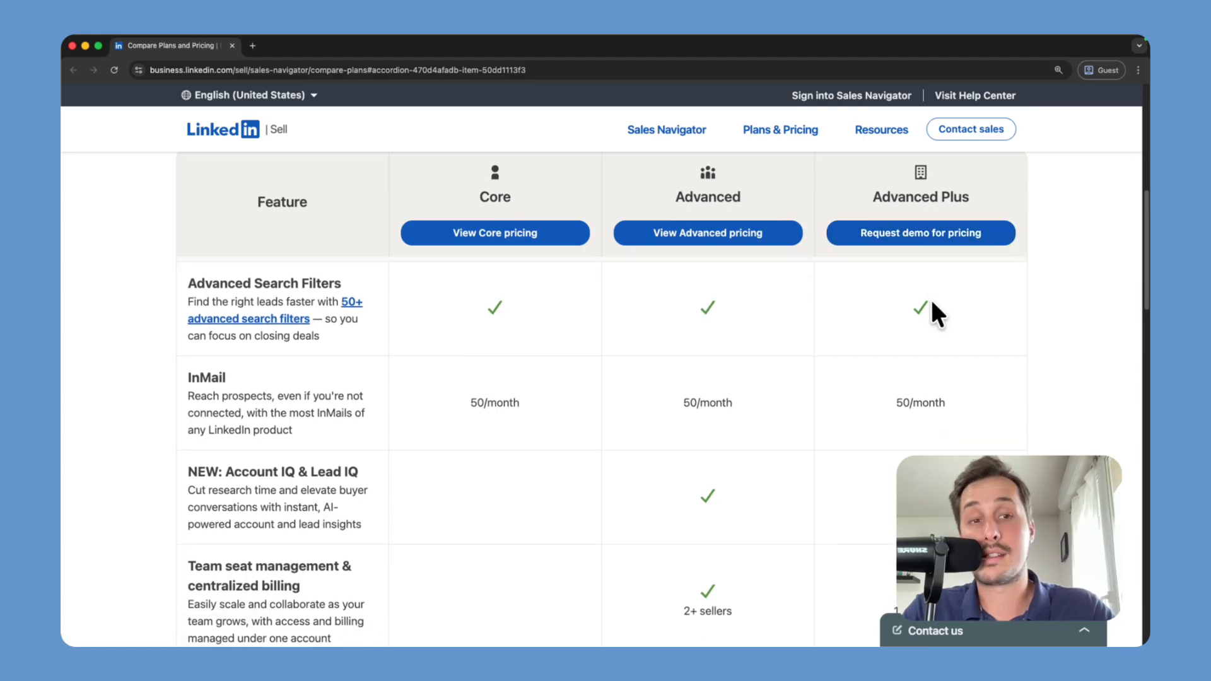
- Turn on the Changed jobs filter for the lead search targeting "head of sales" and "head of marketing" titles
scroll(922, 325, down, 3)
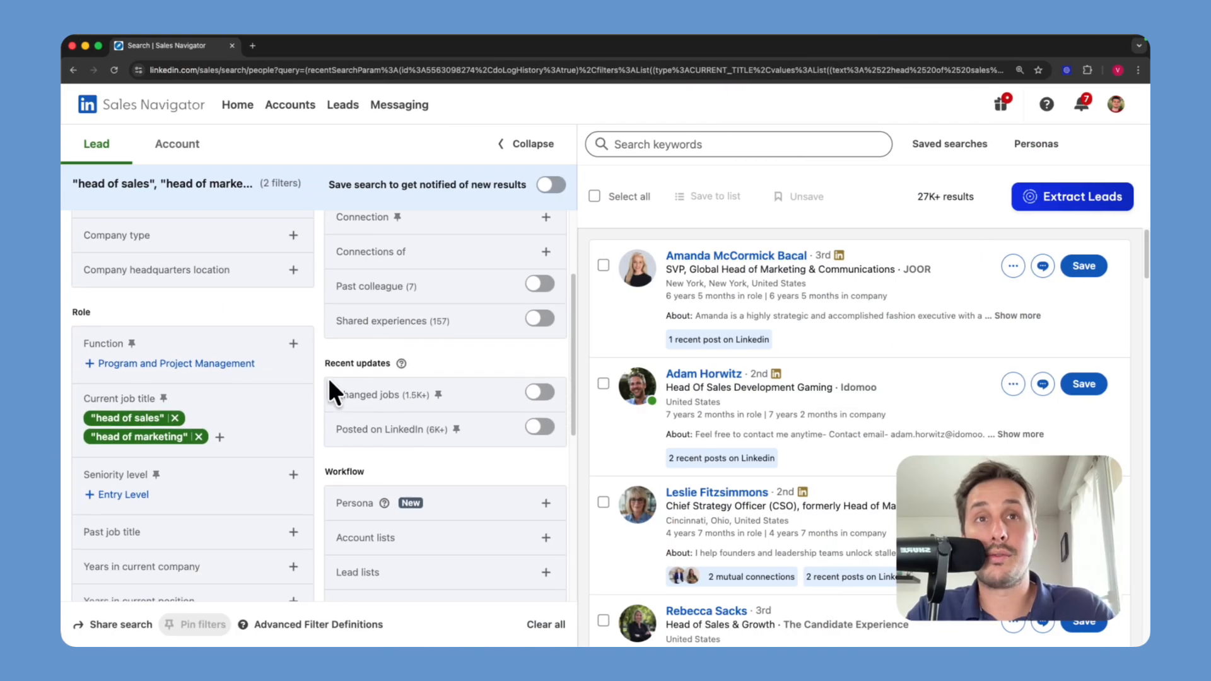
click(541, 393)
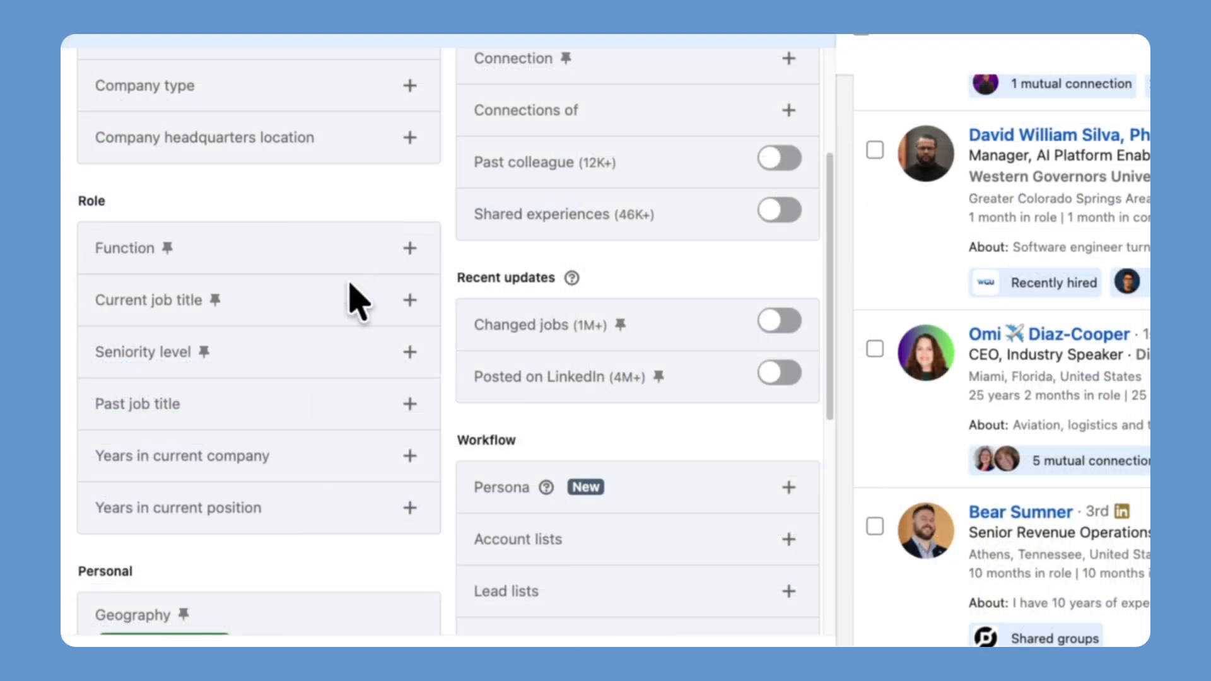
- Include the Director seniority level in the lead search
click(410, 351)
click(322, 426)
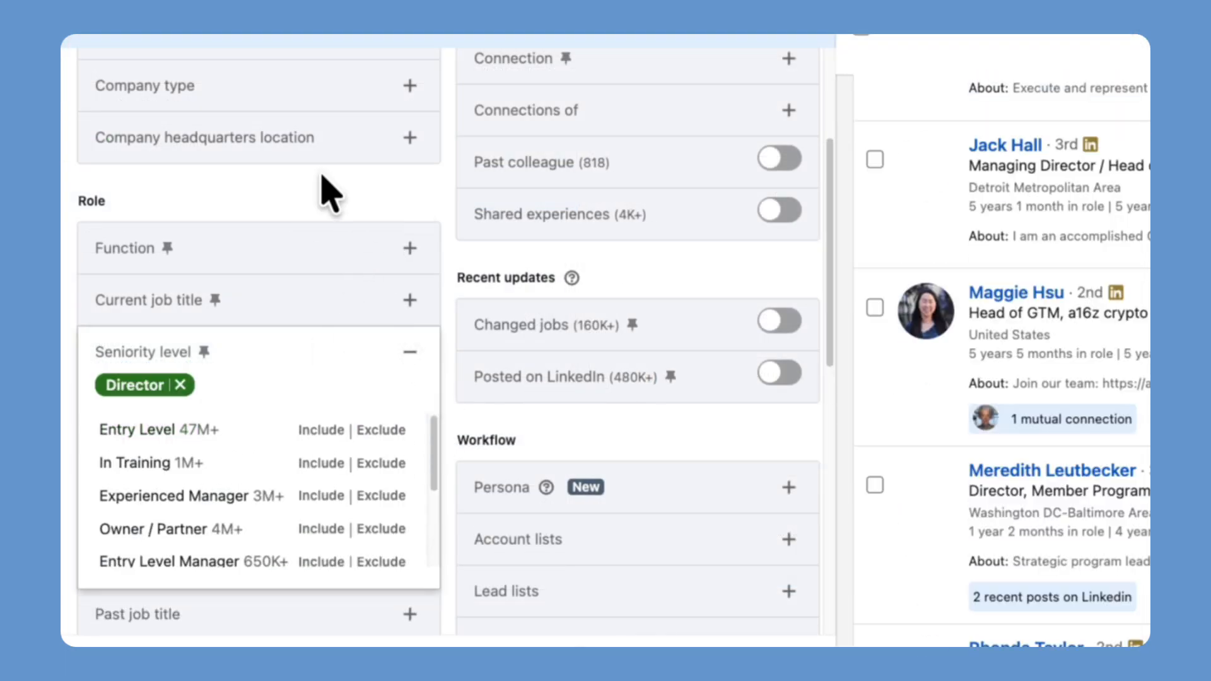
click(819, 262)
drag(967, 138, 1150, 138)
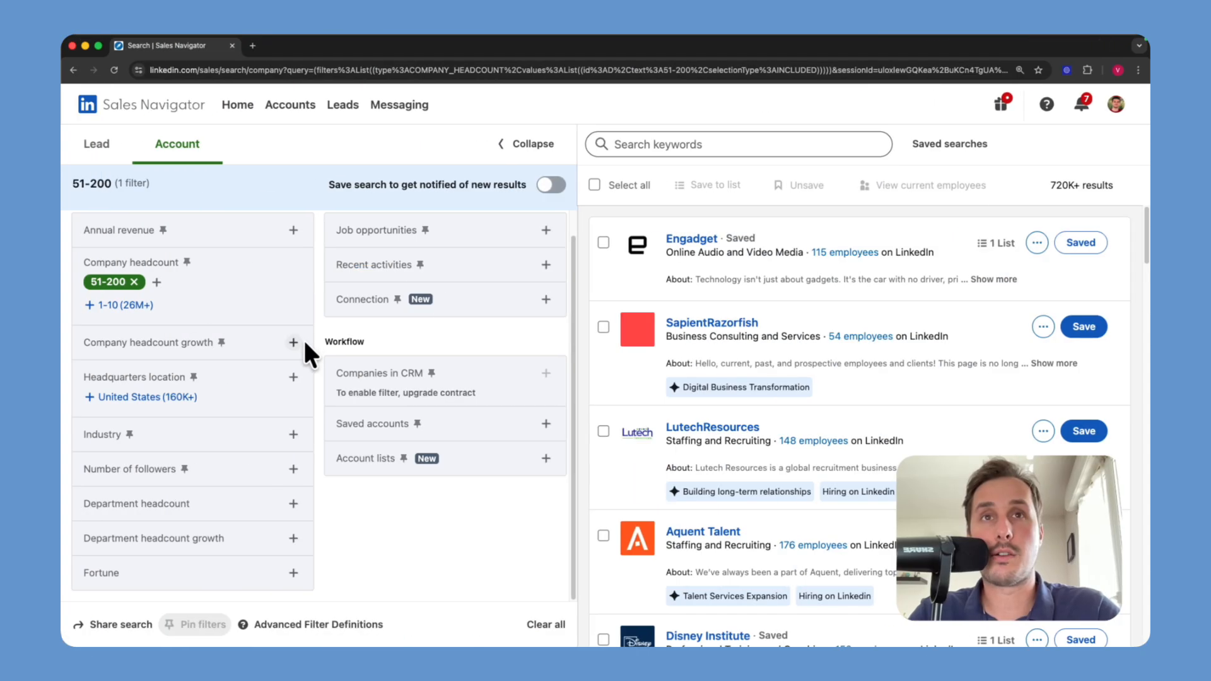
- Add a company headcount growth filter with a minimum of 10% to the account search
click(293, 343)
click(116, 371)
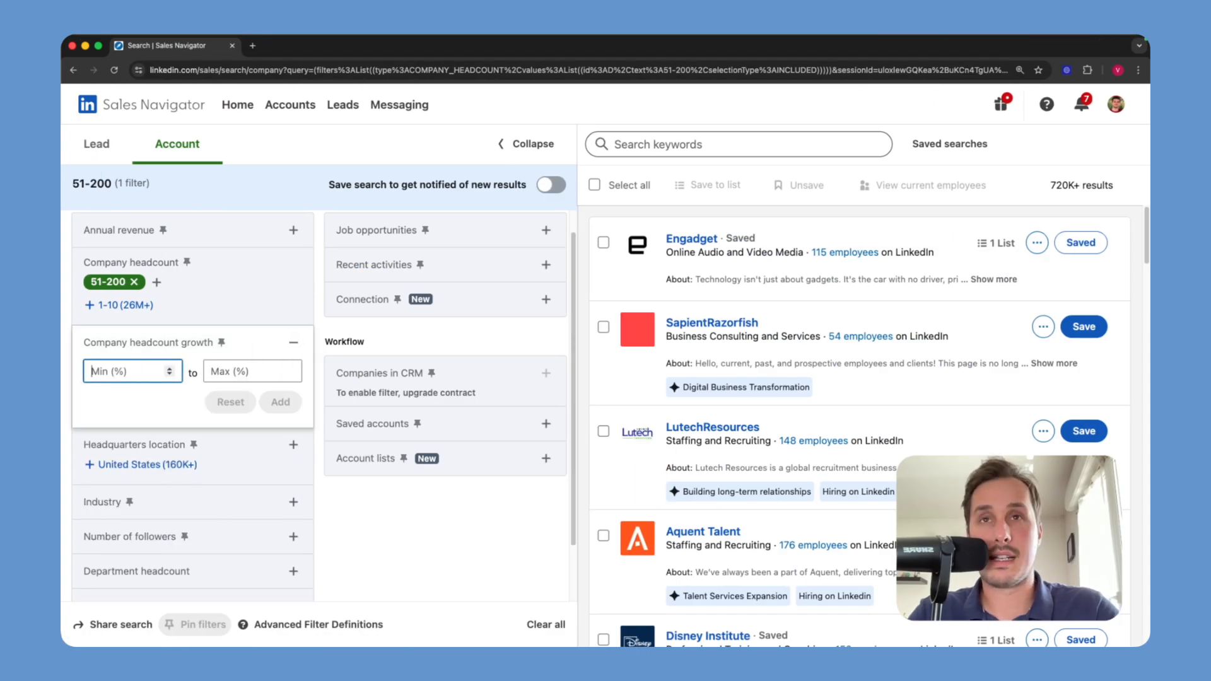
text(10)
click(279, 403)
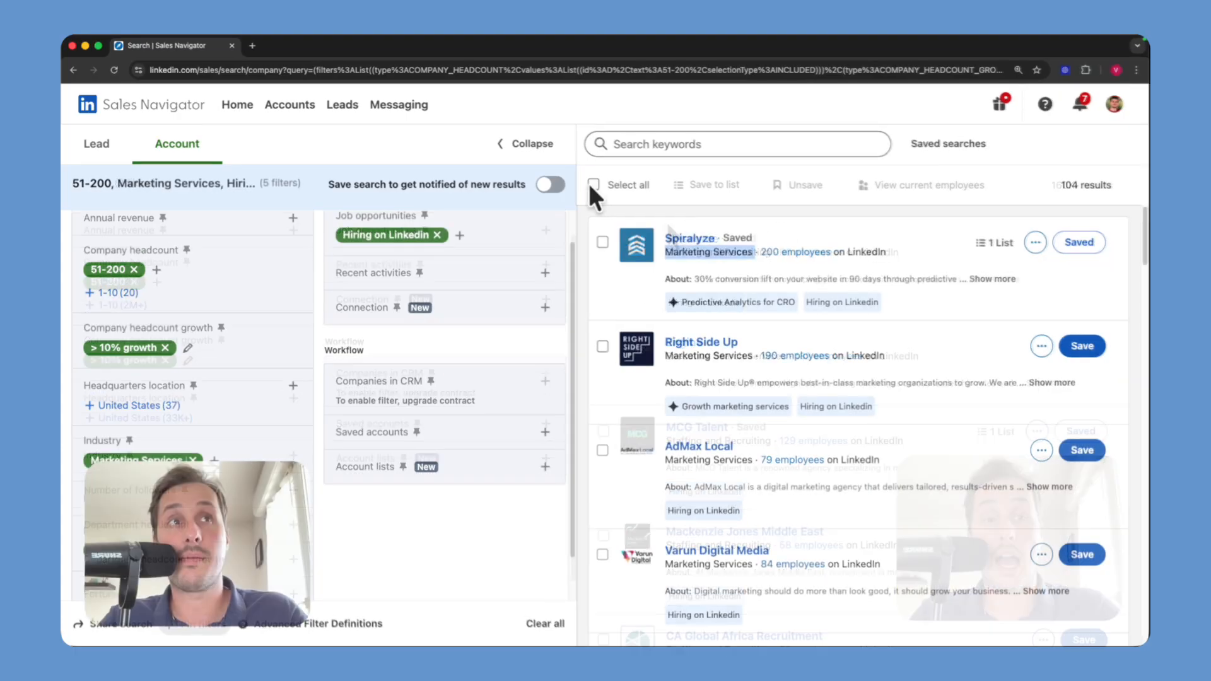
- Select all accounts on the results page and name a new account list for them Marketing
click(593, 185)
click(710, 184)
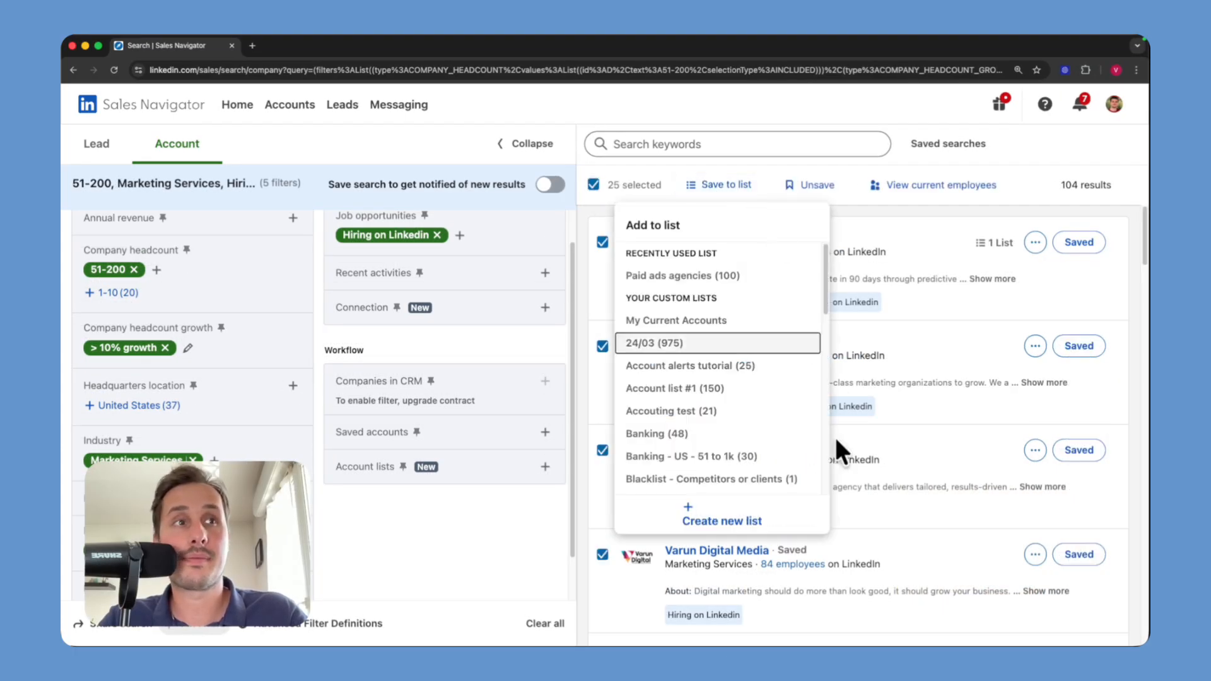
scroll(814, 441, down, 1)
click(723, 522)
click(480, 309)
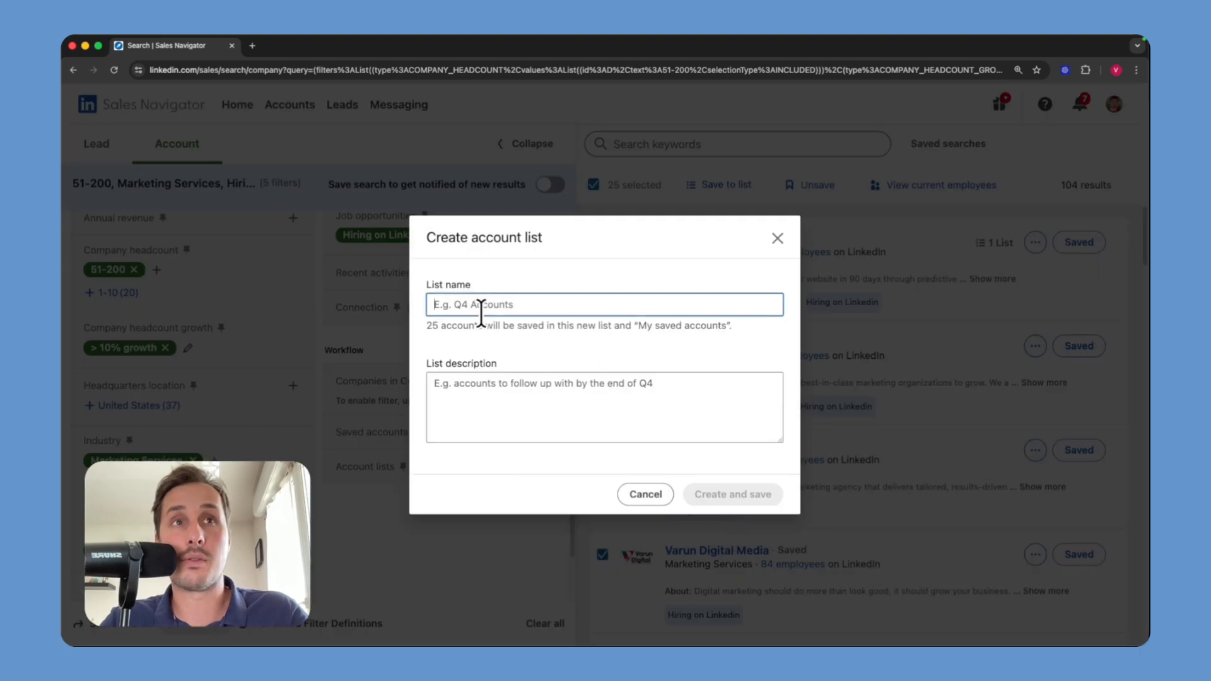
text(Mar)
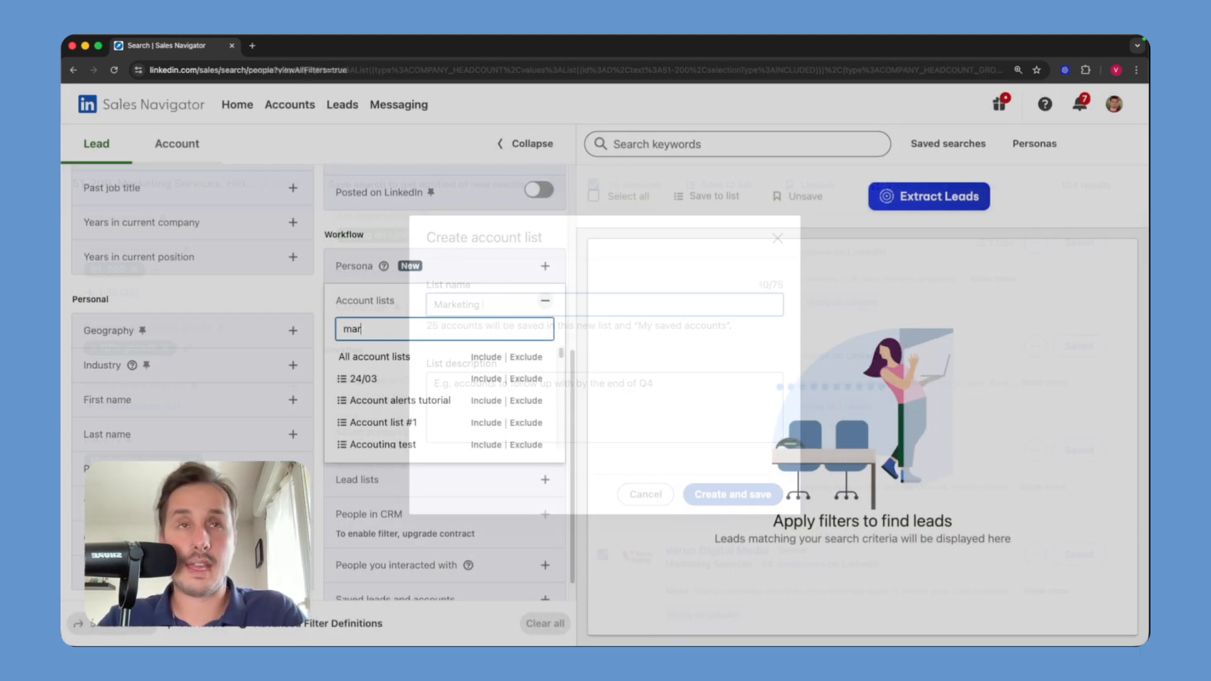
- Search the account lists filter for "market" and include the matching list in the lead search
text(ket)
click(497, 358)
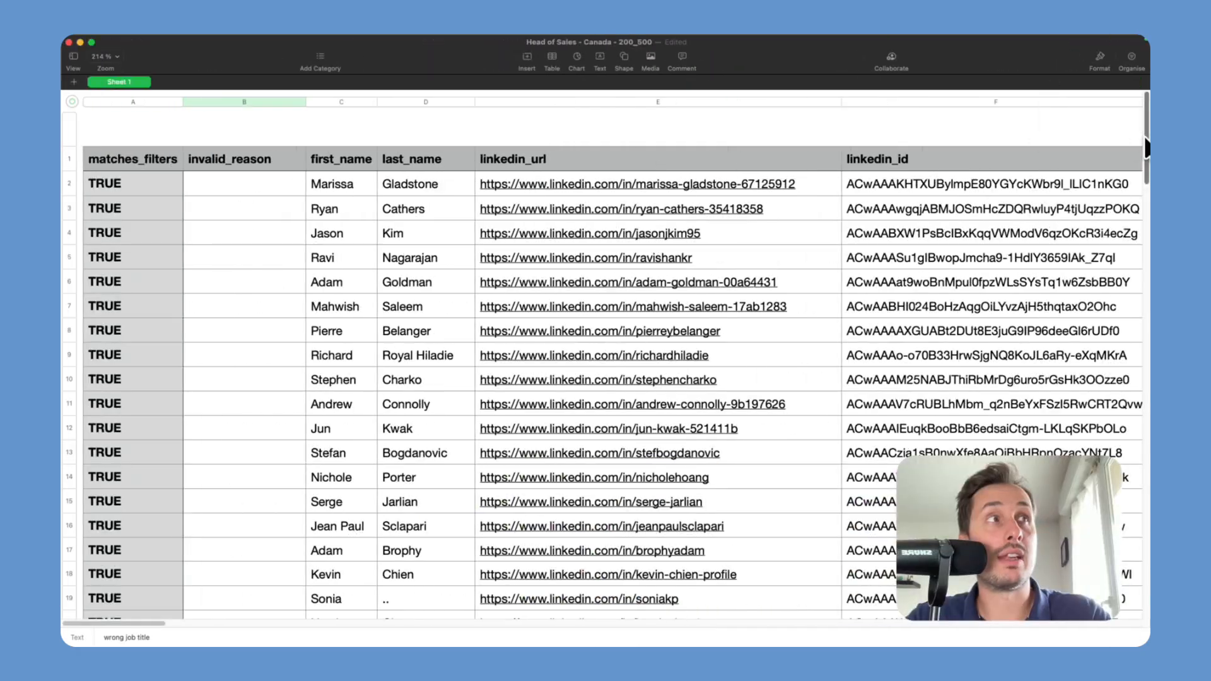
- Switch to the Head of Sales - Canada - 200_500 spreadsheet and examine its name, LinkedIn URL, LinkedIn ID and email columns
drag(1146, 148, 1123, 169)
click(333, 155)
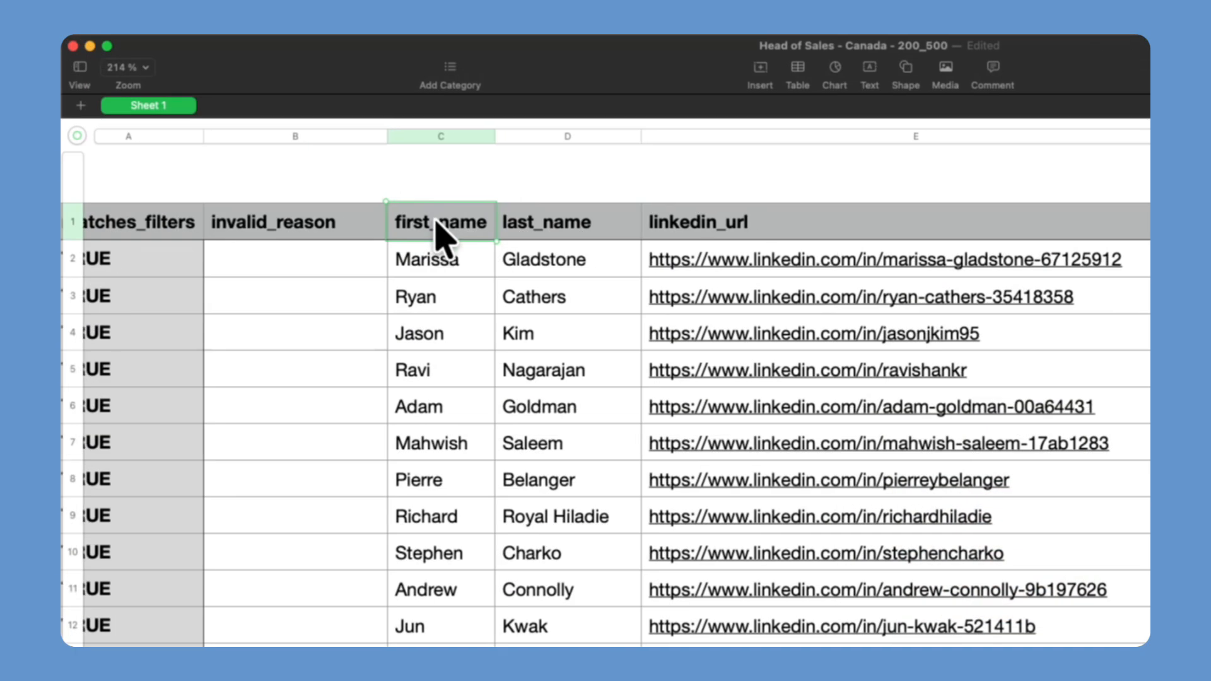
scroll(362, 159, right, 2)
click(439, 159)
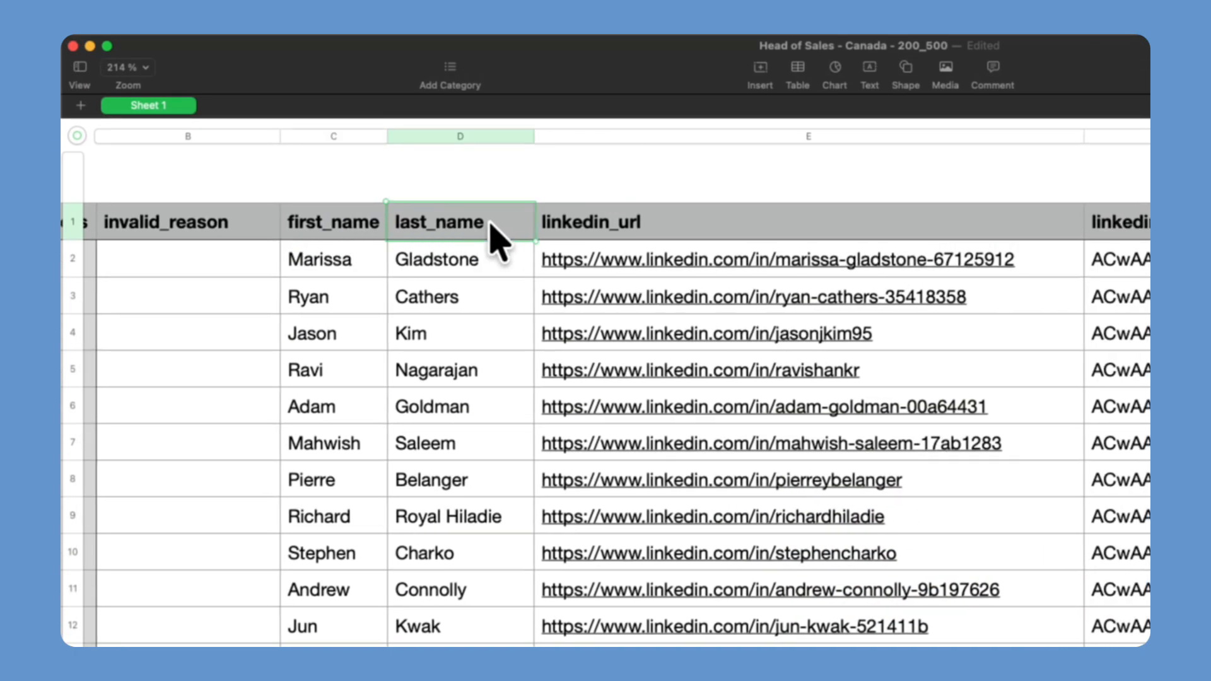
scroll(439, 160, right, 3)
click(418, 222)
scroll(419, 227, right, 2)
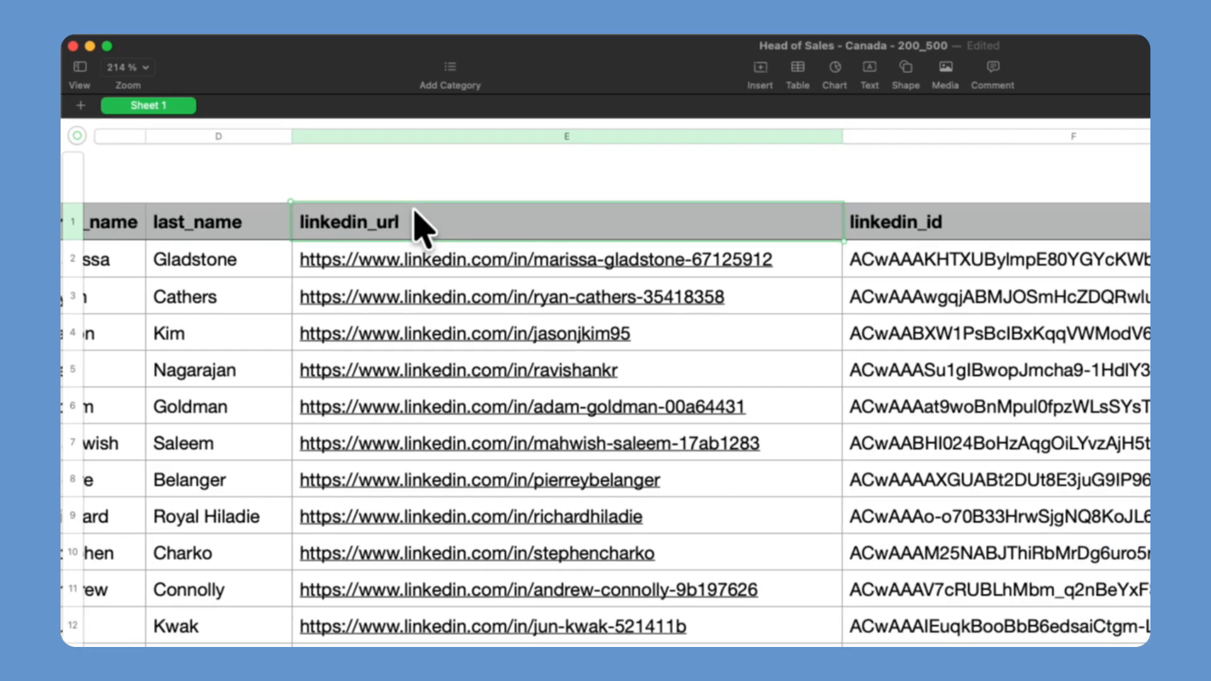
scroll(419, 227, right, 10)
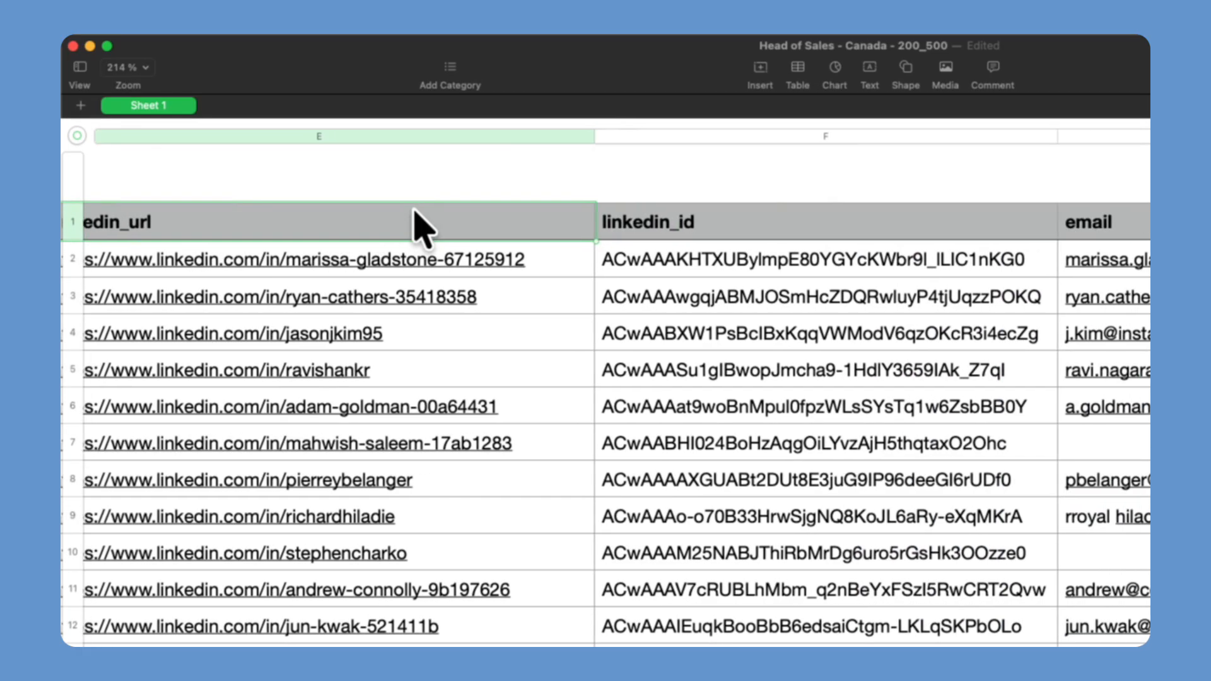
scroll(436, 230, right, 1)
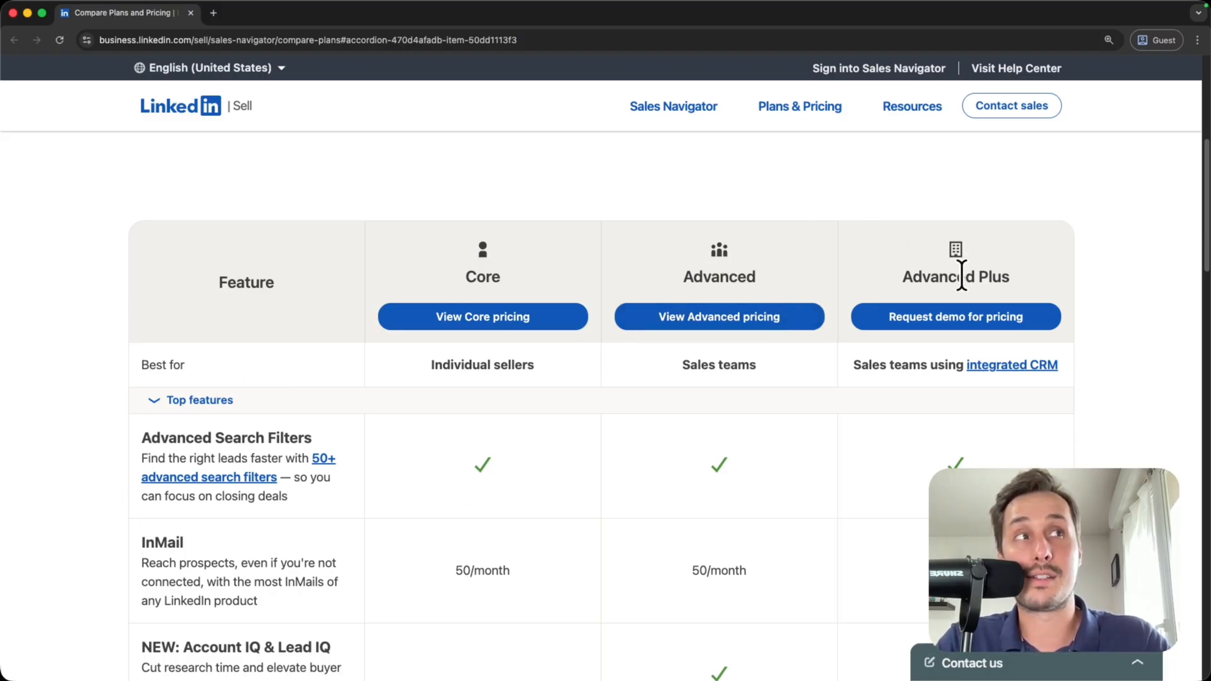
- Compare the features of the Core, Advanced and Advanced Plus plans on the Sales Navigator plans page
scroll(960, 271, down, 2)
scroll(968, 310, down, 3)
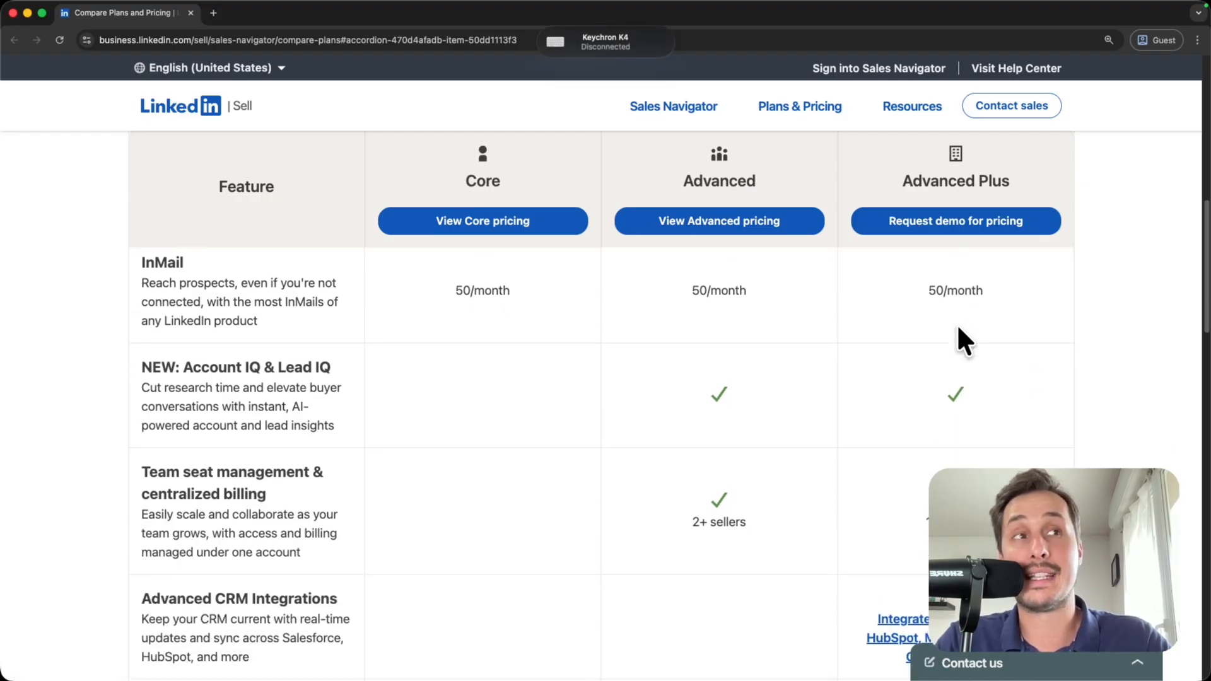
scroll(956, 323, down, 1)
scroll(957, 324, up, 5)
scroll(931, 340, down, 20)
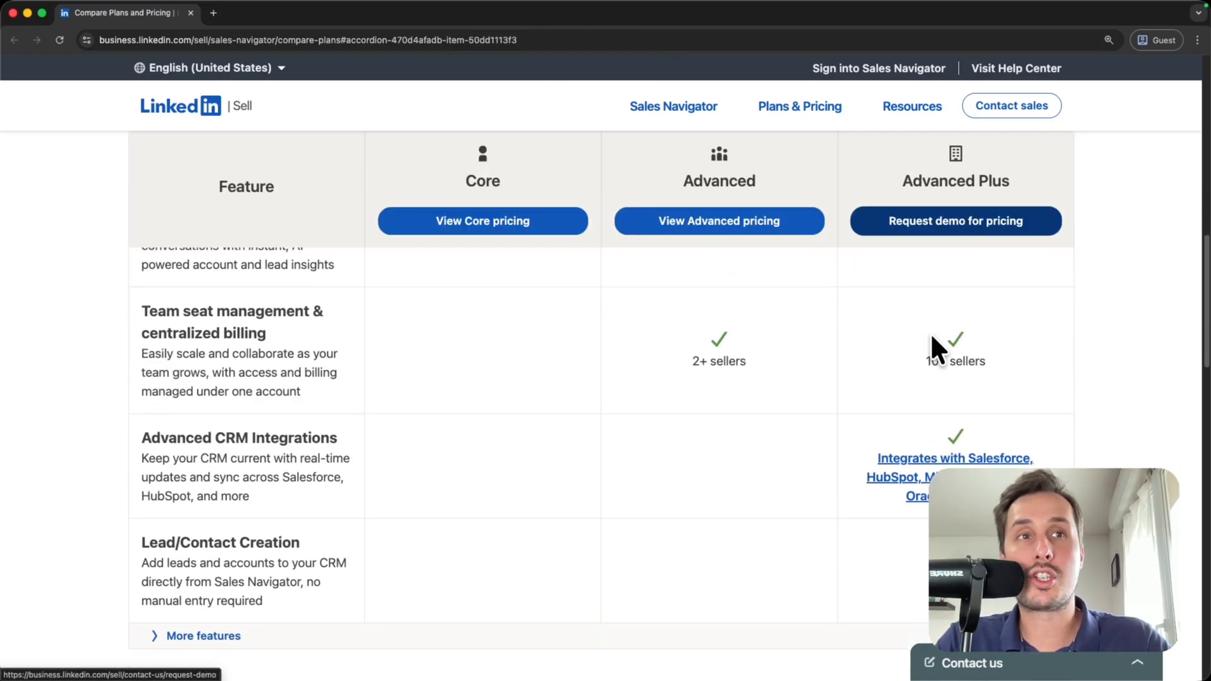
- Examine the monthly US dollar prices of the Core and Advanced plans, and return to the feature comparison
scroll(631, 378, down, 2)
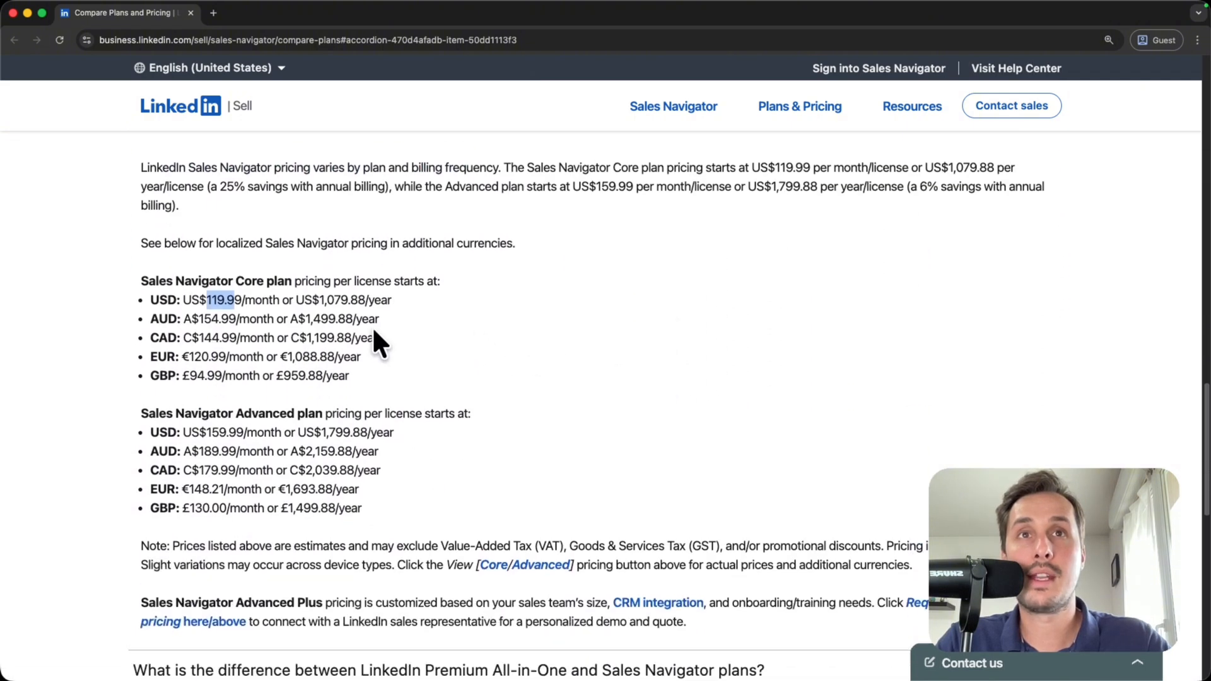
click(173, 281)
drag(140, 281, 264, 305)
click(201, 300)
scroll(304, 341, down, 2)
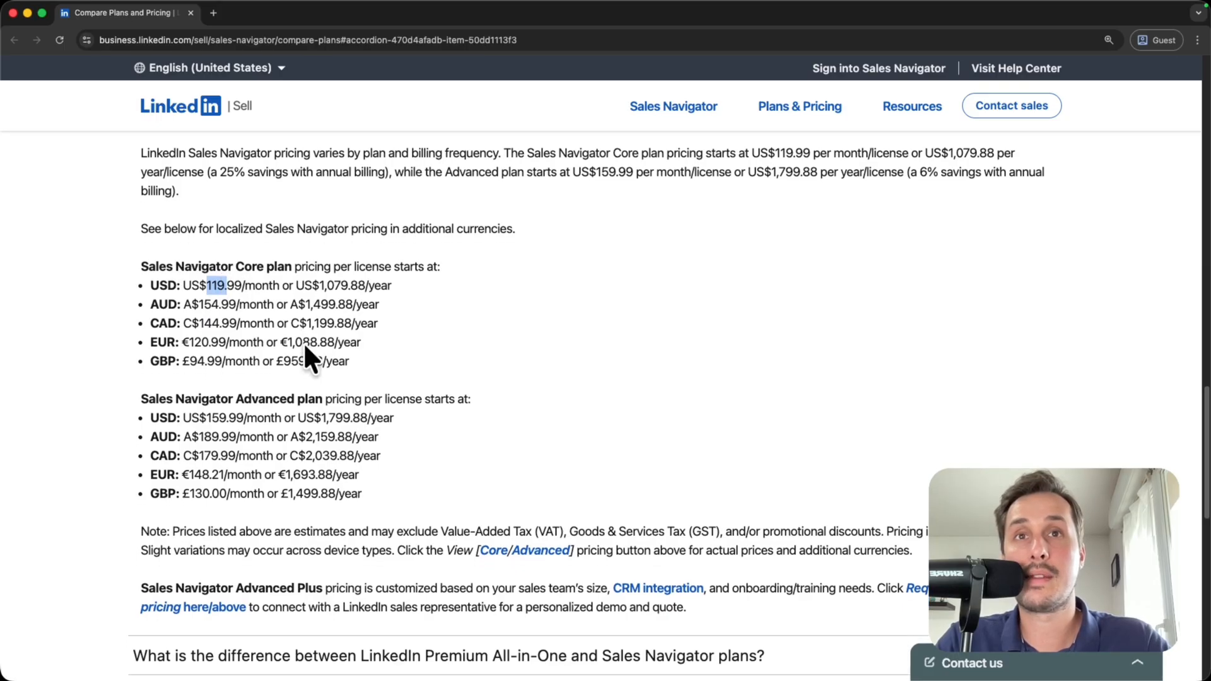
drag(235, 365, 323, 366)
drag(207, 385, 226, 386)
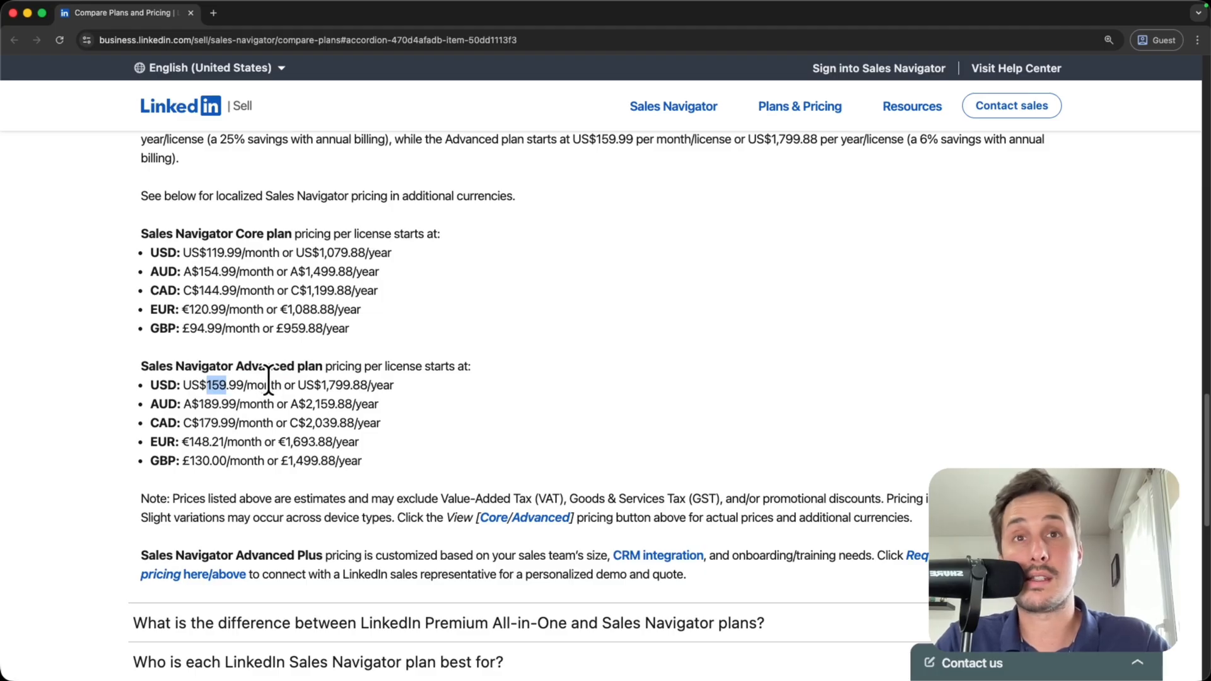
scroll(524, 441, up, 15)
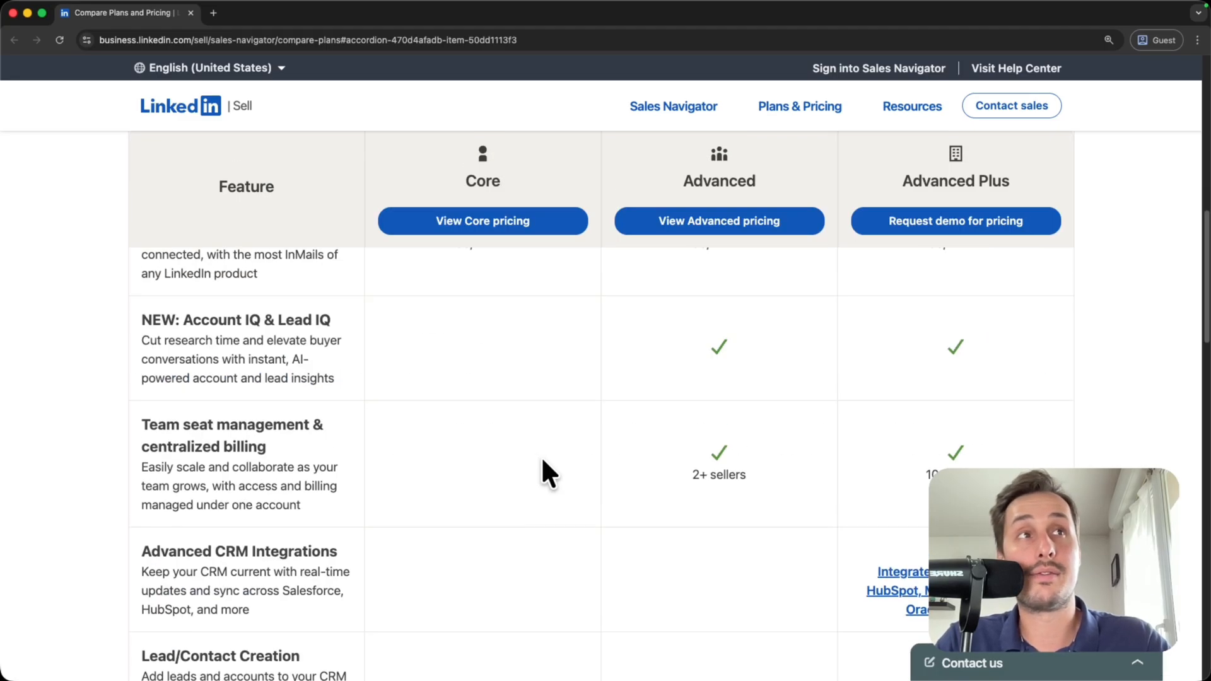
scroll(905, 446, down, 5)
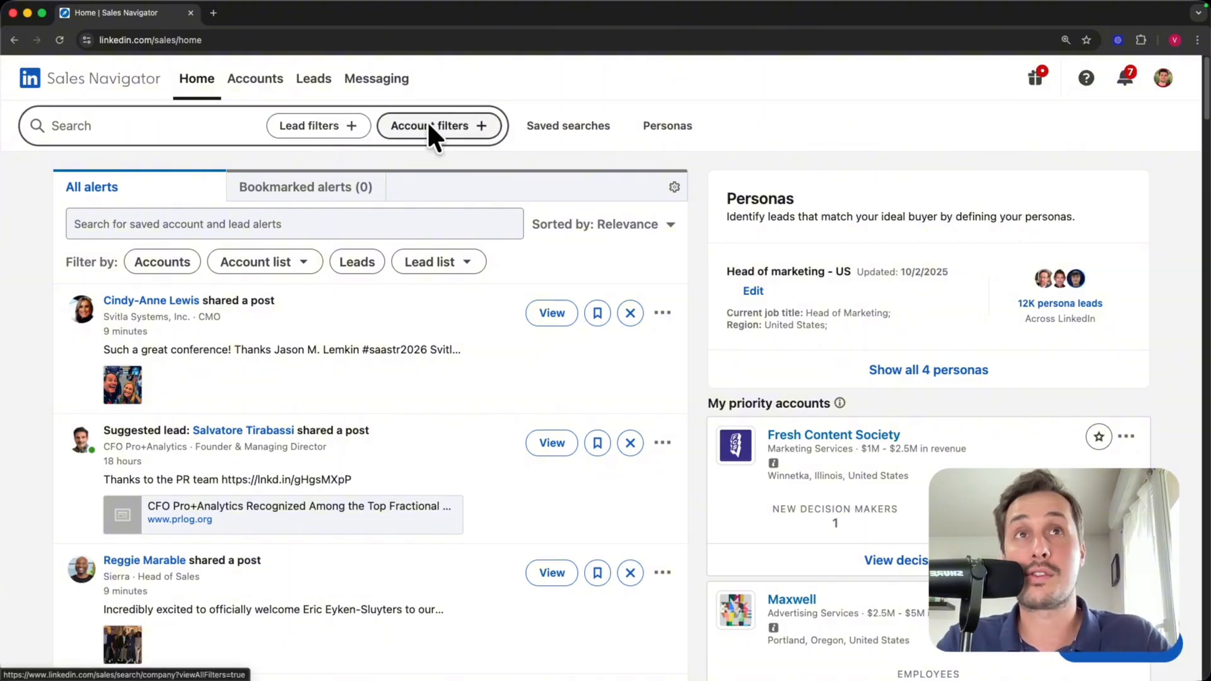
- Open the lead filters and filter the leads by the current job title ceo
click(313, 123)
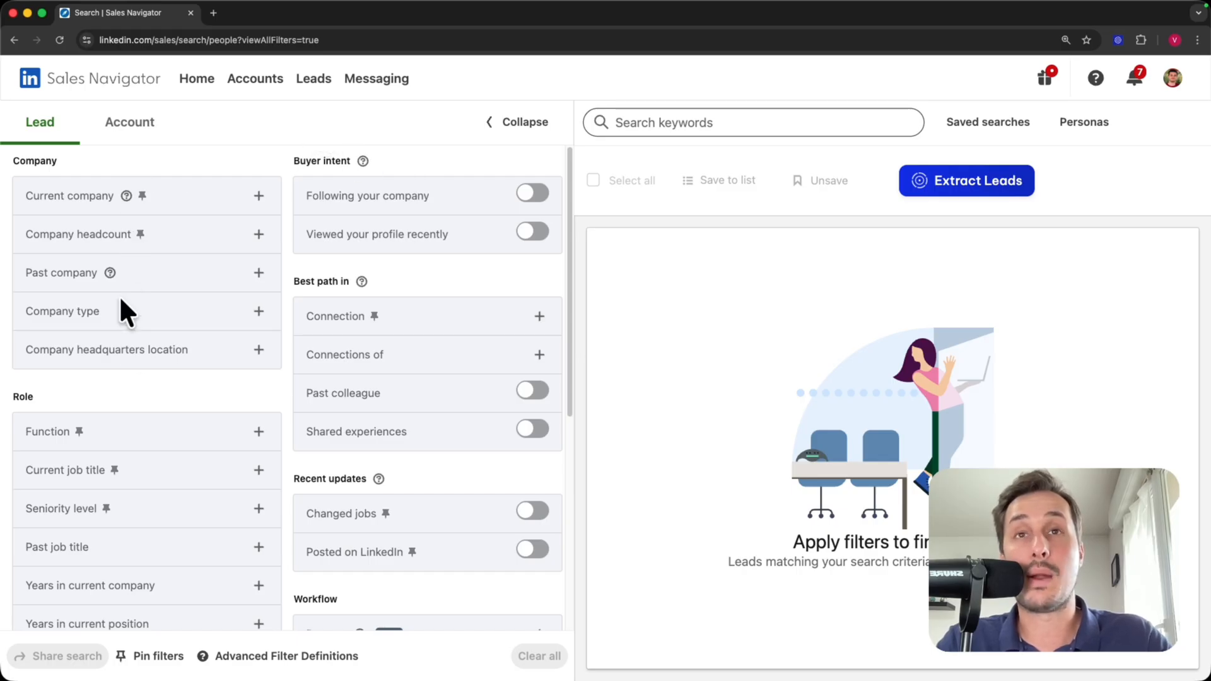
scroll(214, 366, down, 5)
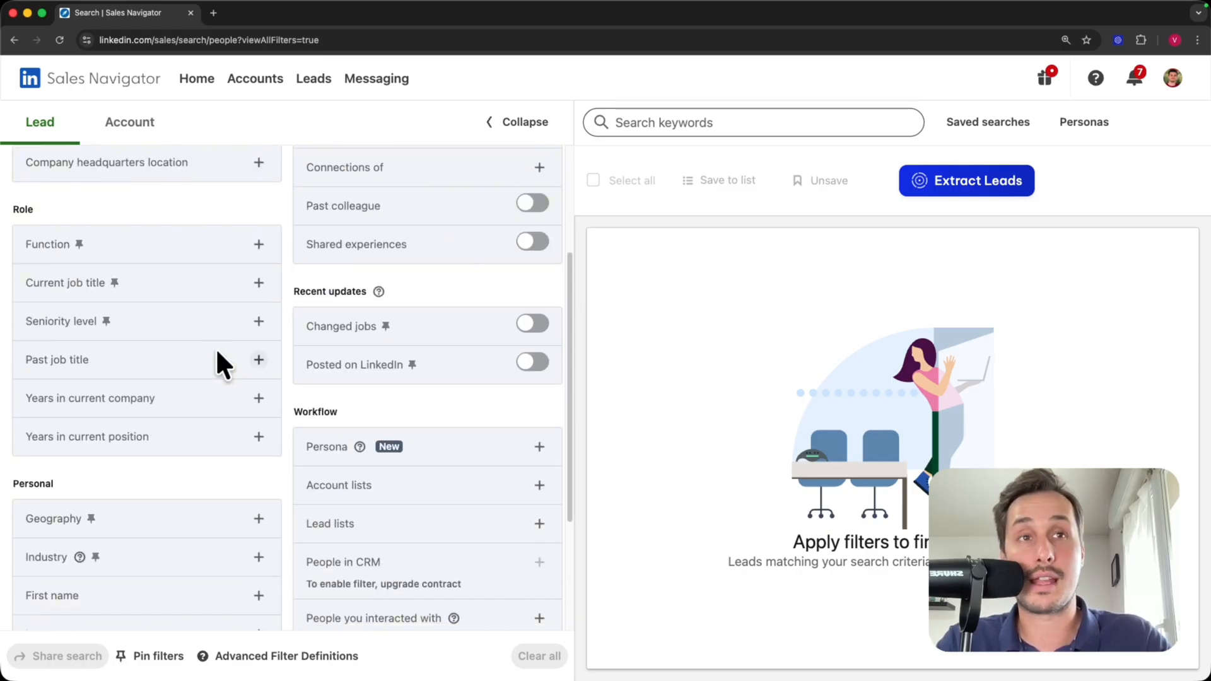
scroll(216, 352, down, 1)
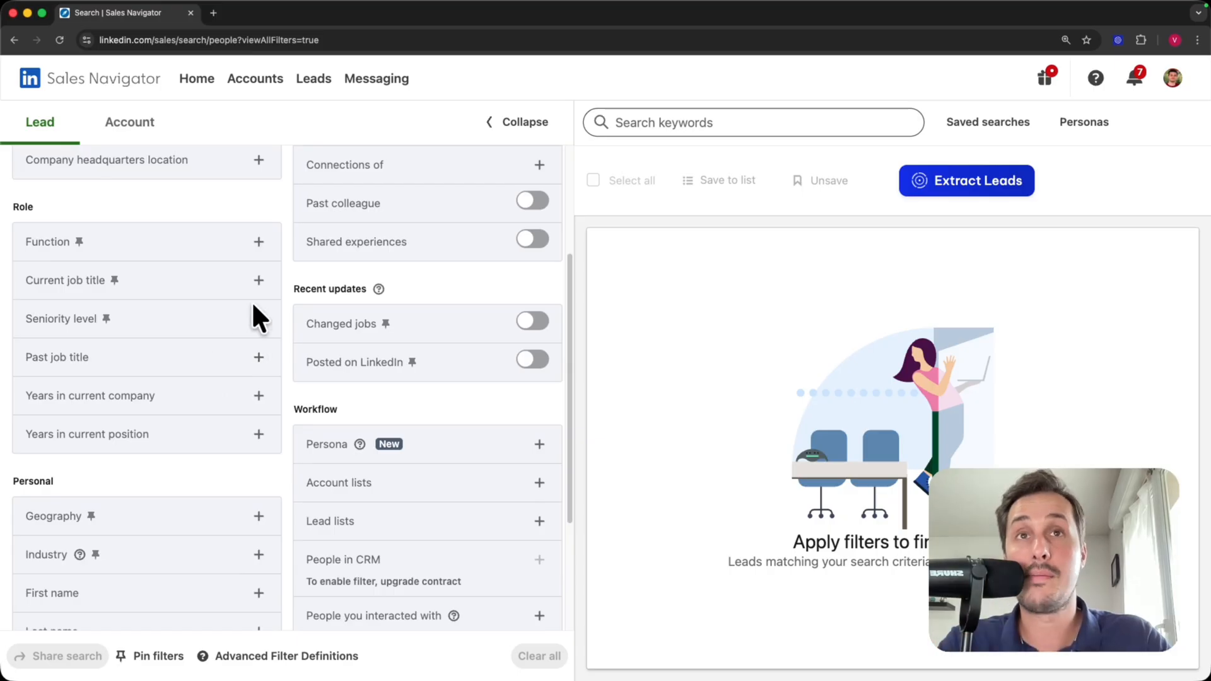
click(258, 280)
text(ceo)
key(Return)
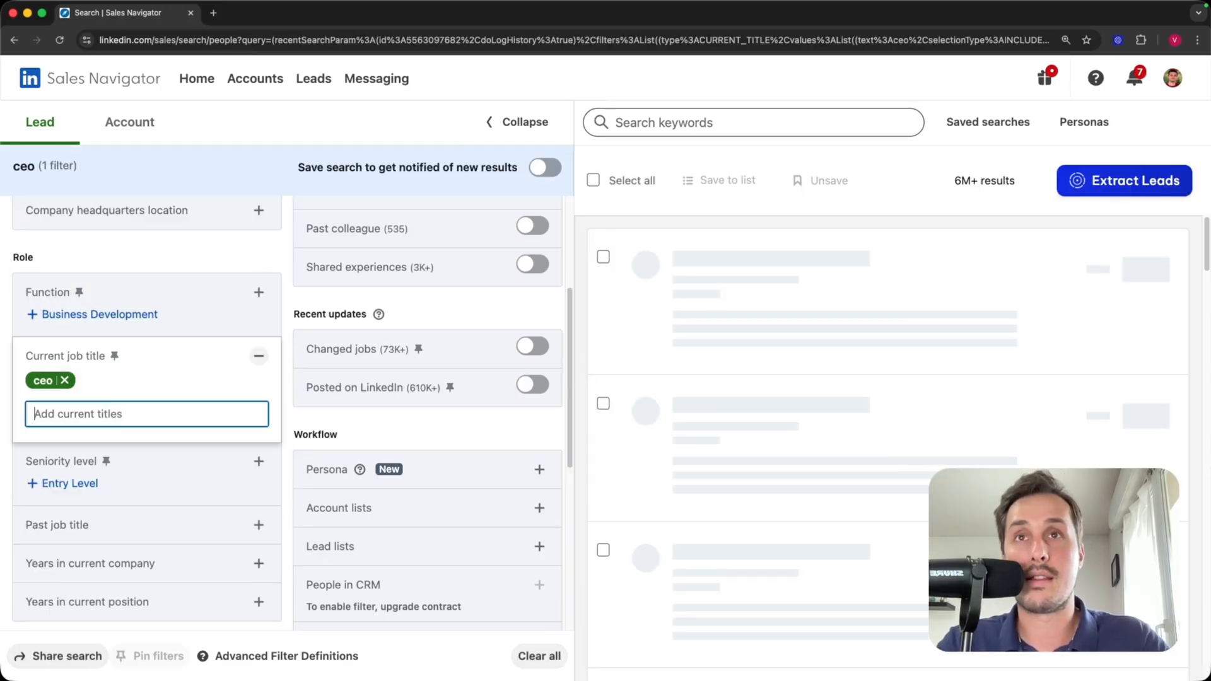
click(741, 255)
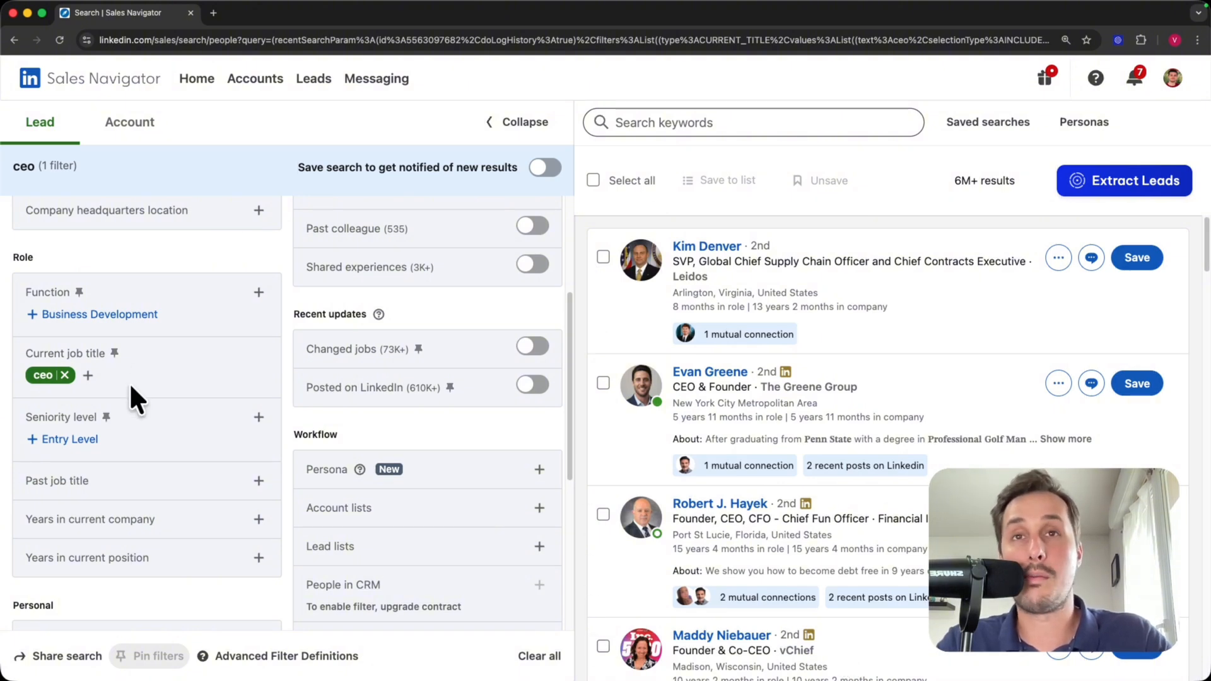
scroll(130, 383, down, 5)
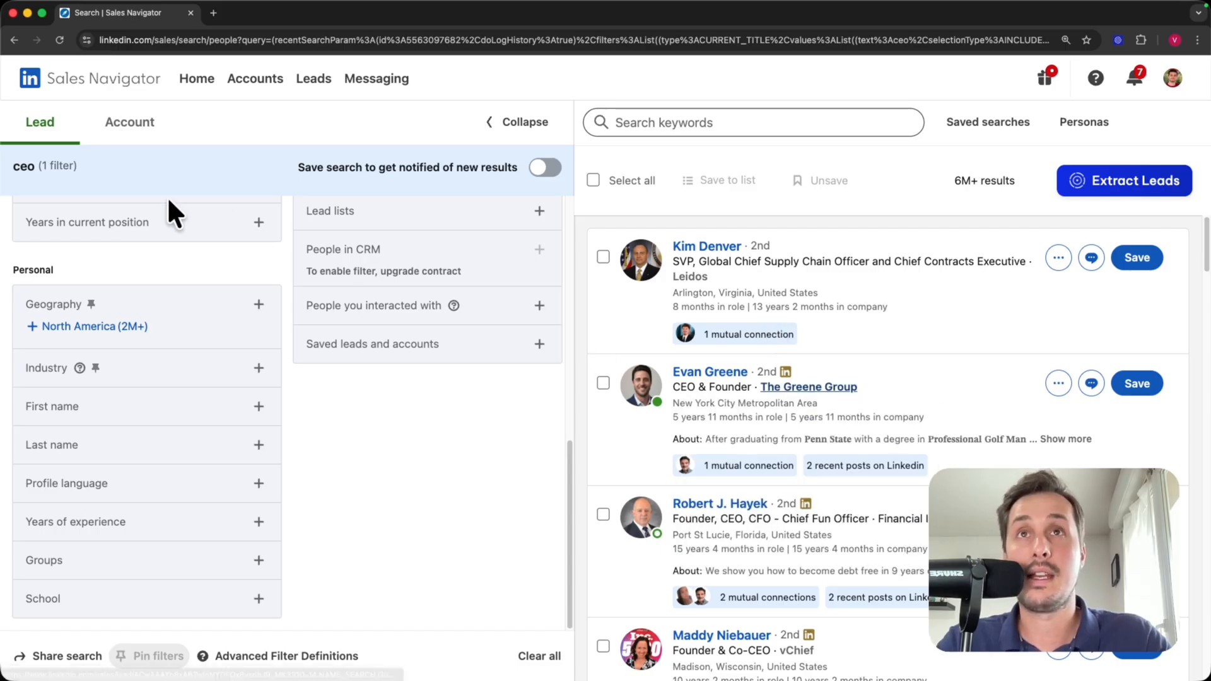
scroll(238, 449, up, 5)
click(65, 590)
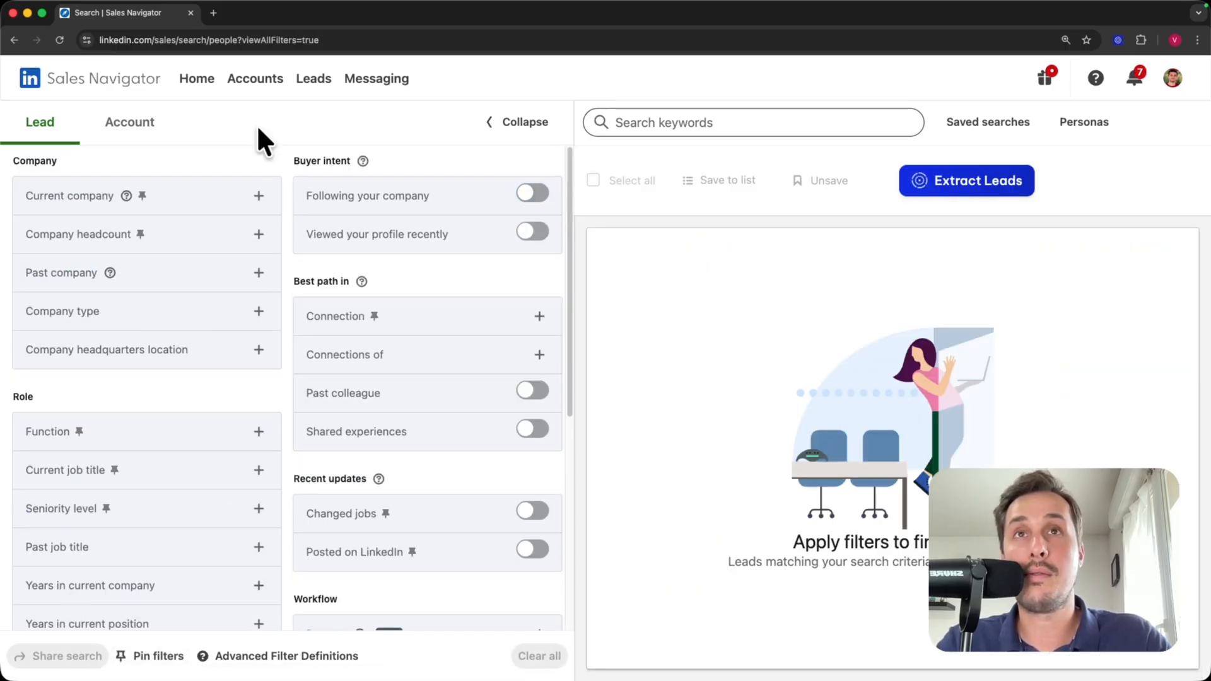
- Switch to the account filters and limit the company headcount to 51-200
click(150, 124)
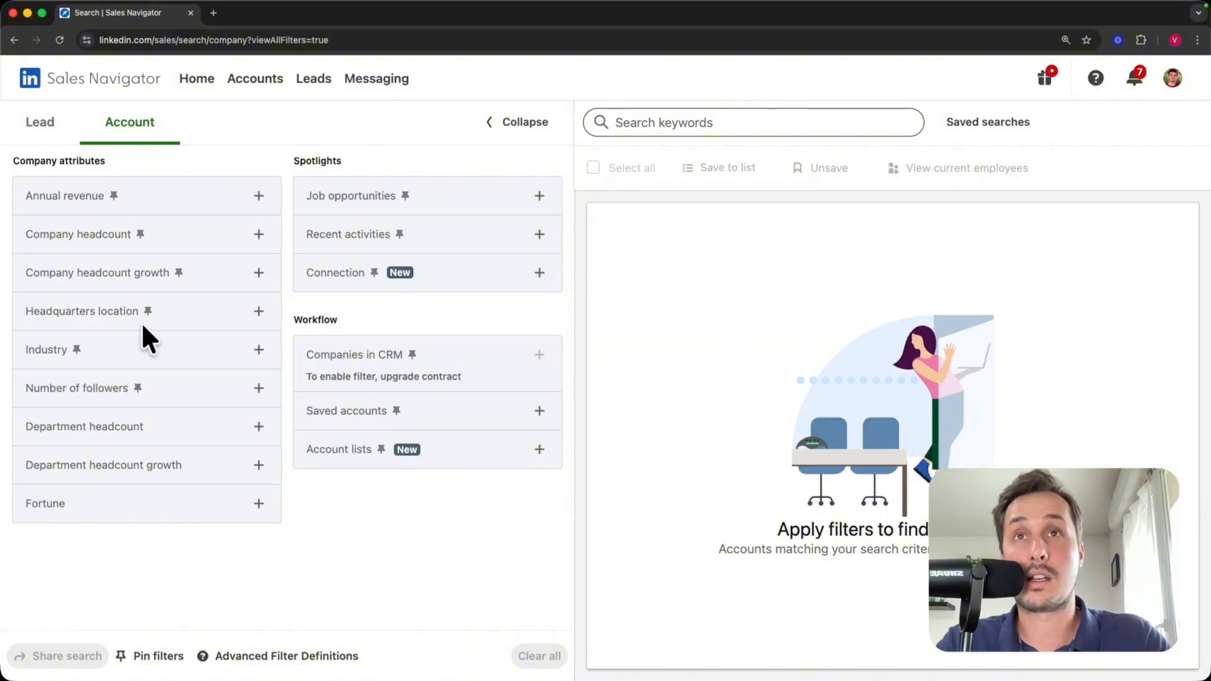
click(259, 234)
click(104, 302)
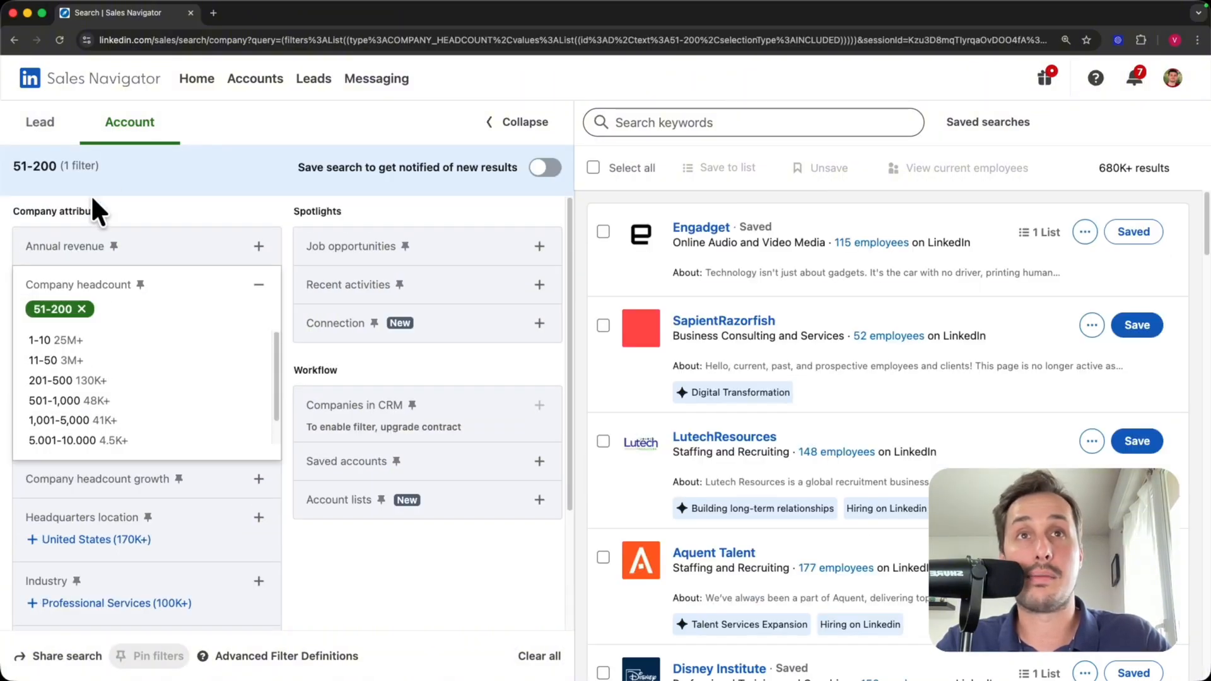
click(283, 210)
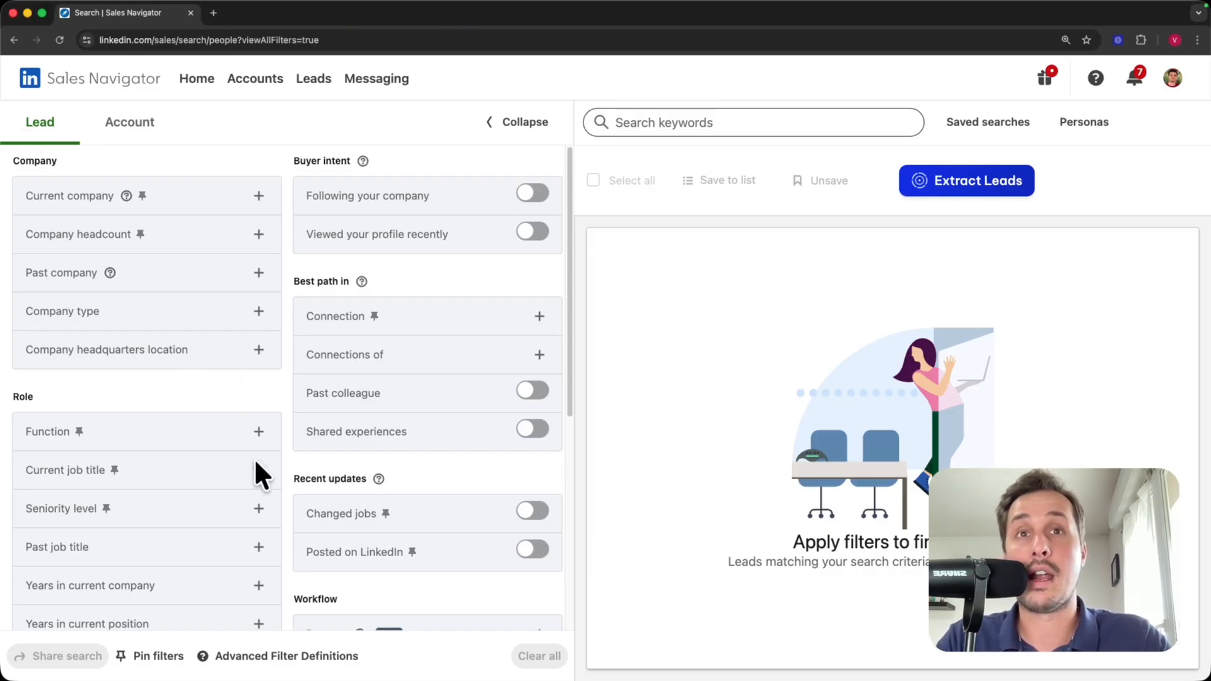
- Filter the leads by the exact current job title "head of sales", enclosed in quotation marks, and review the matching leads
scroll(256, 462, down, 3)
click(247, 383)
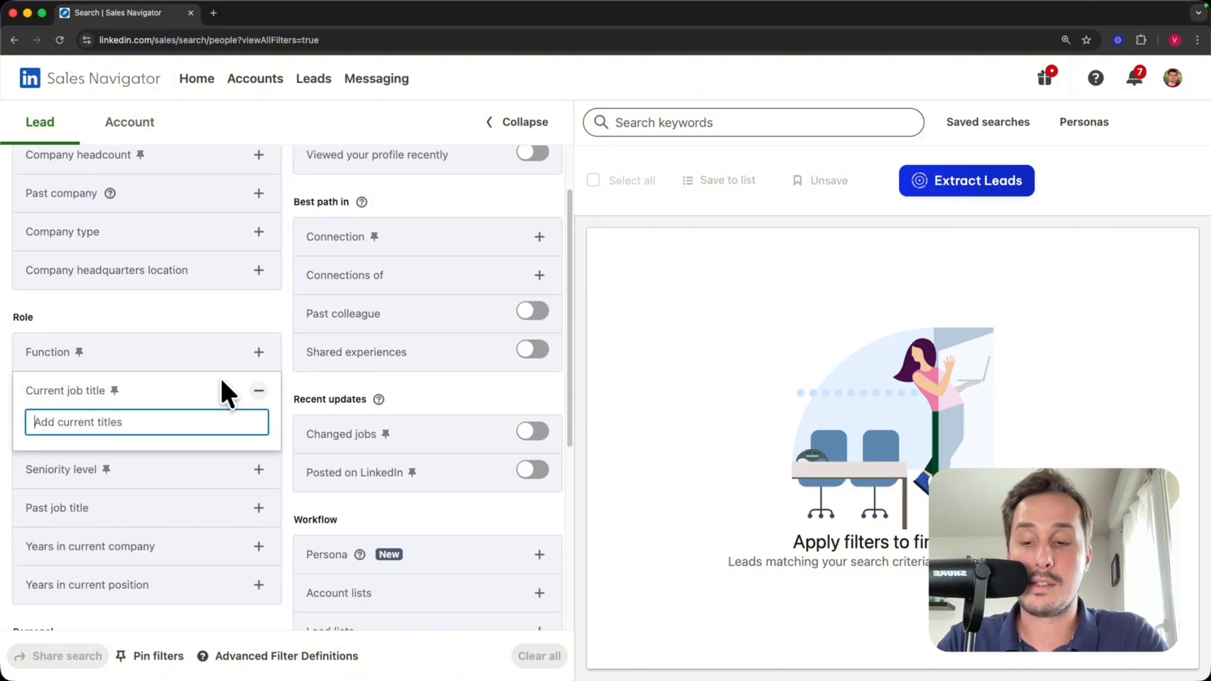
text(head of sales)
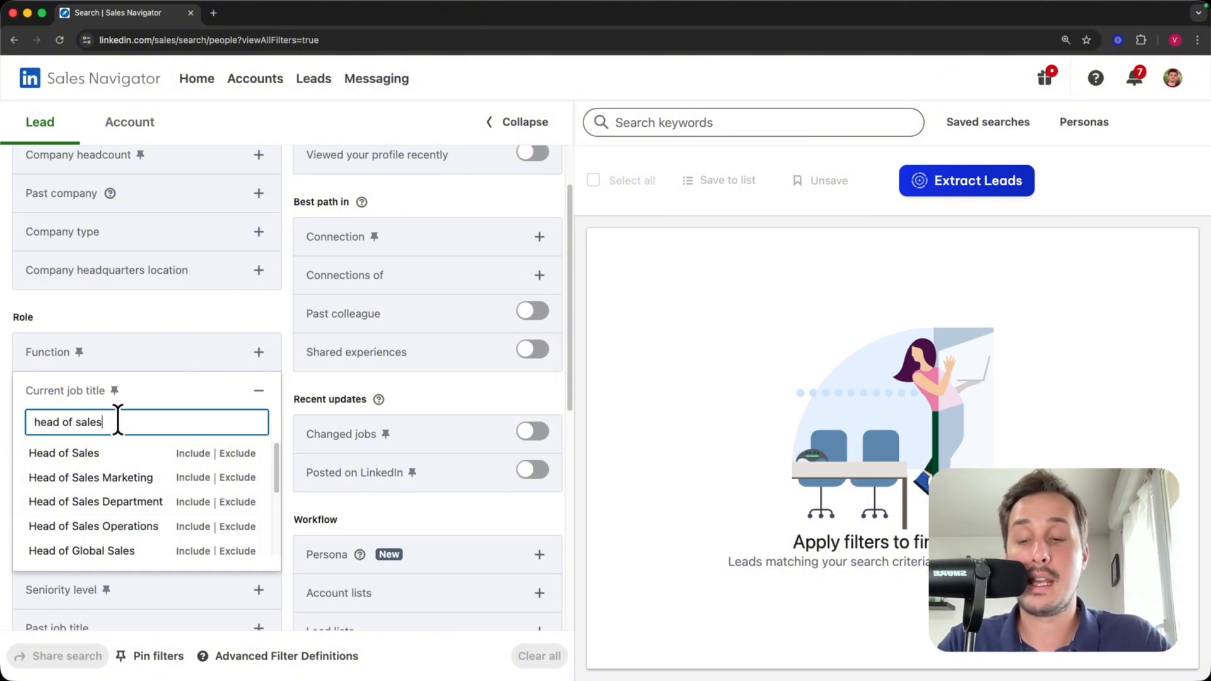
text(")
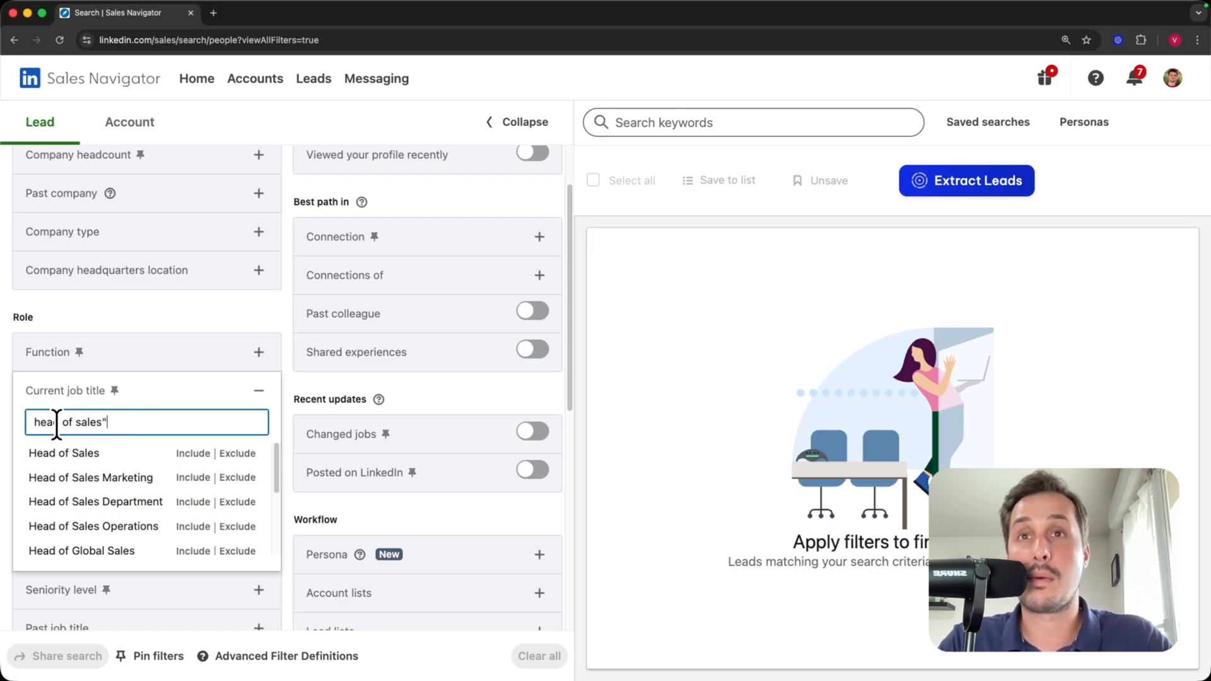
key(super+Left)
text(")
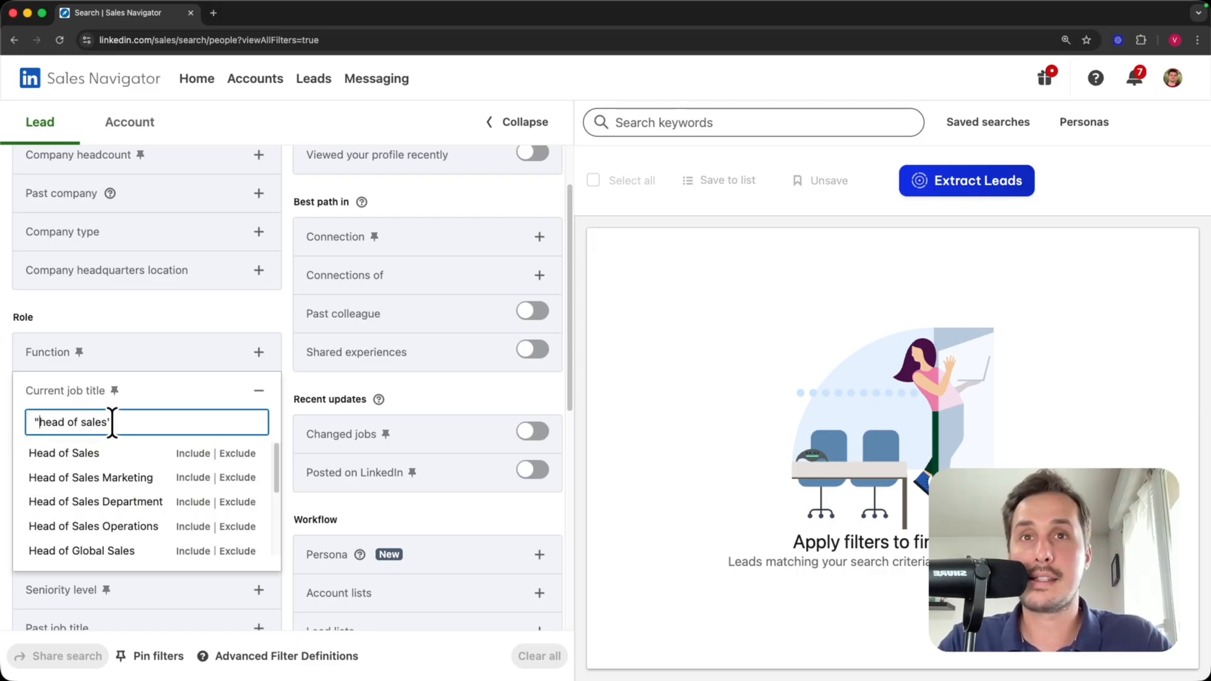
click(143, 420)
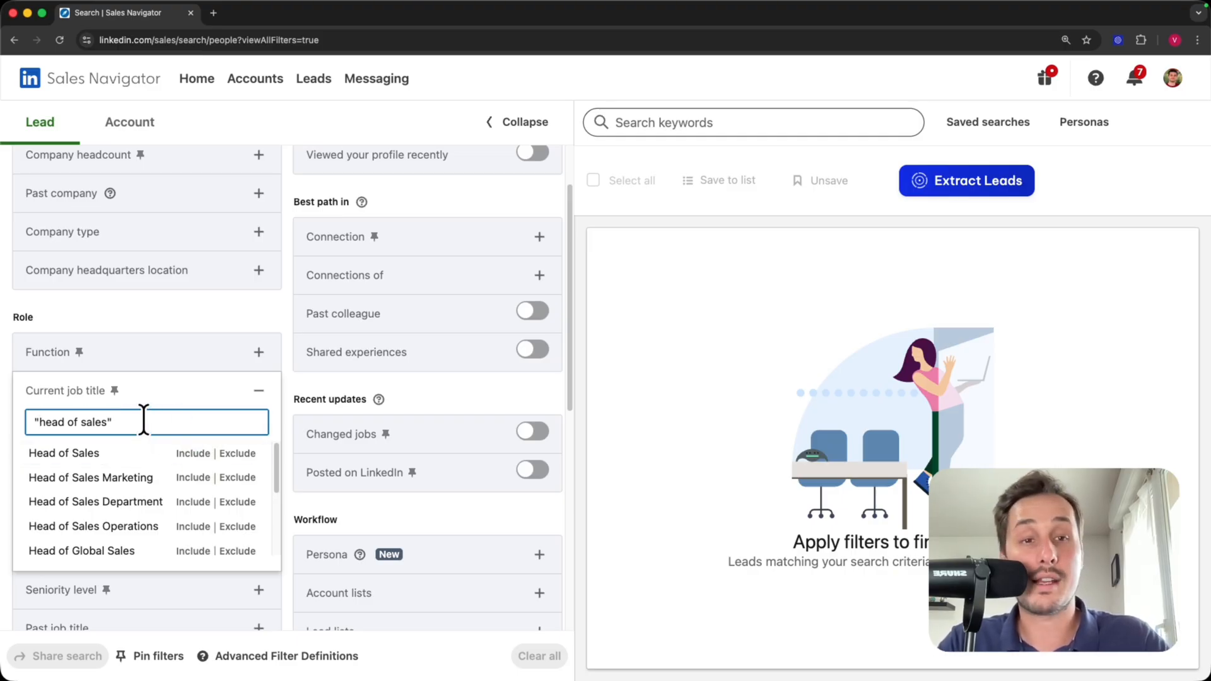
key(Return)
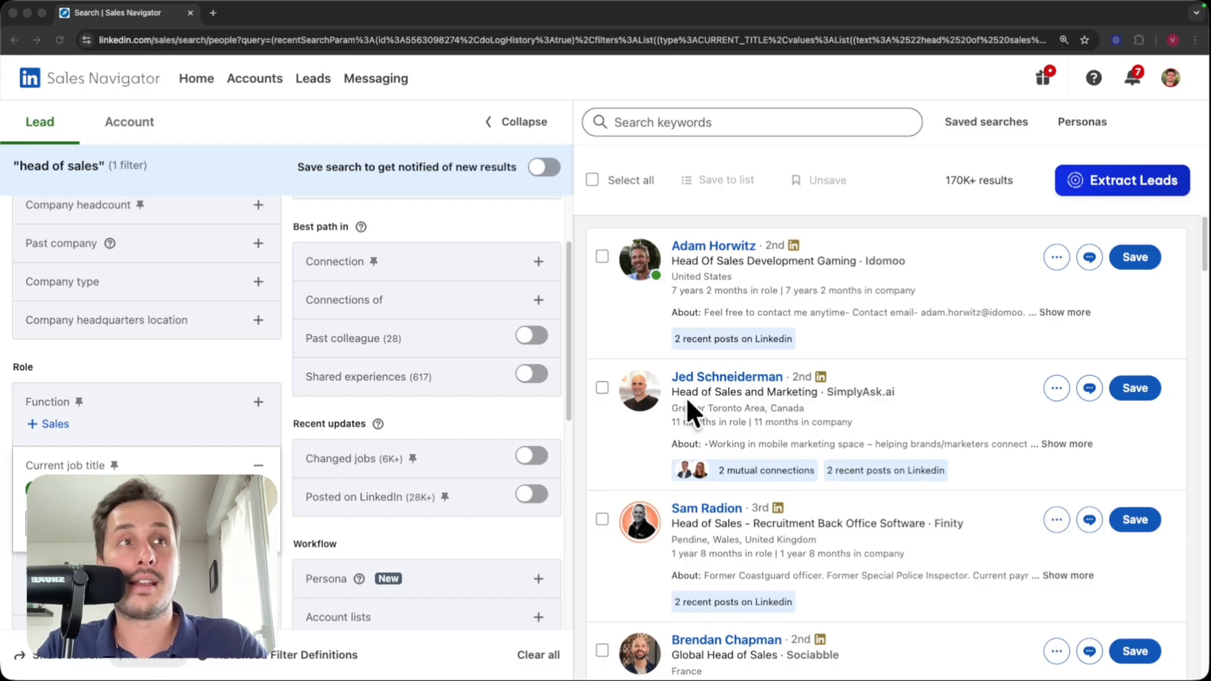
scroll(725, 524, down, 5)
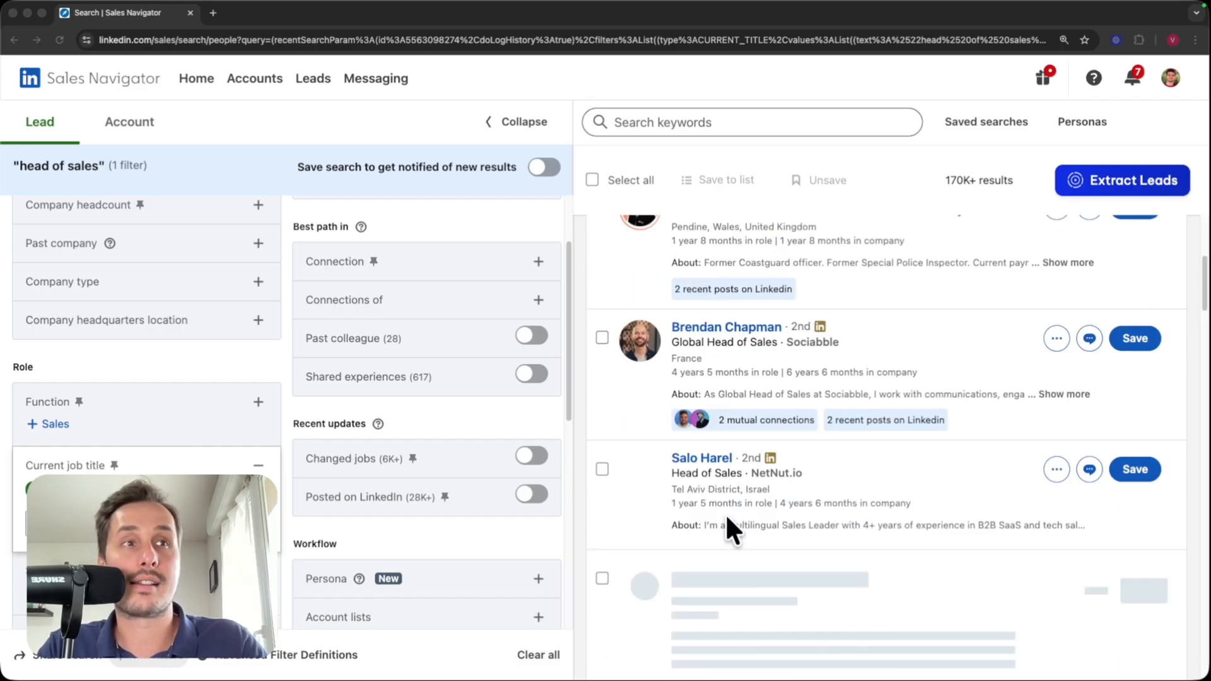
scroll(744, 555, down, 5)
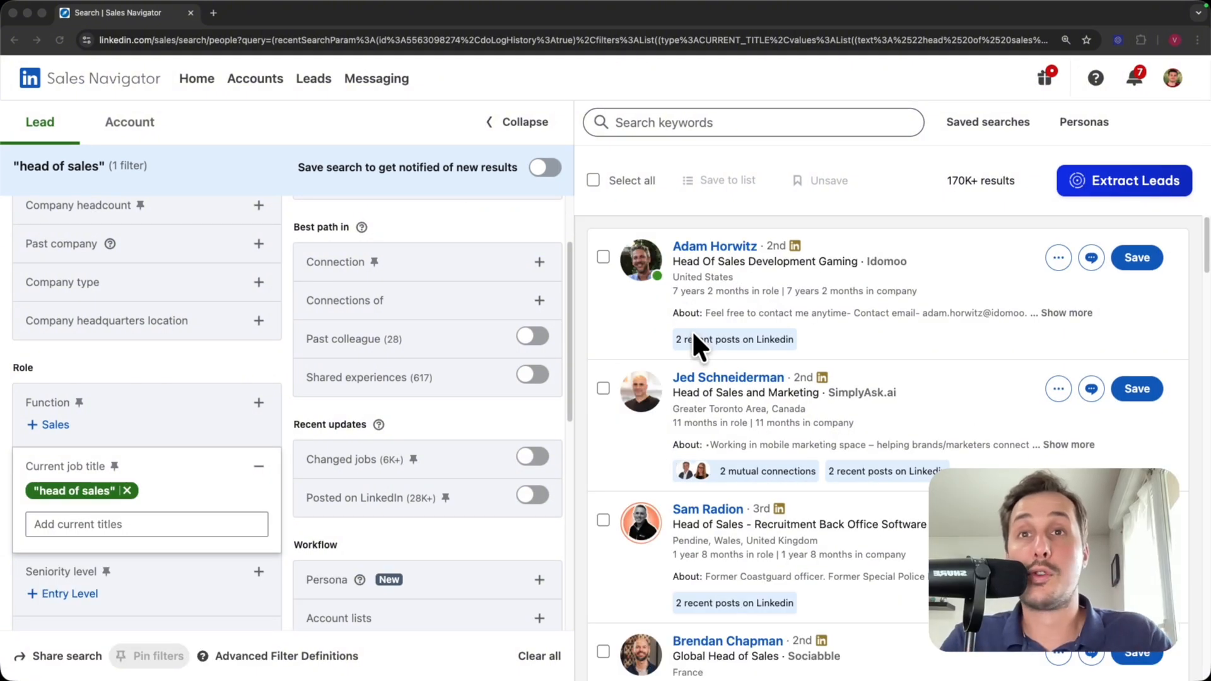
- Add the exact current job title "head of marketing", in quotation marks, to the lead filter and review the matching leads
click(105, 524)
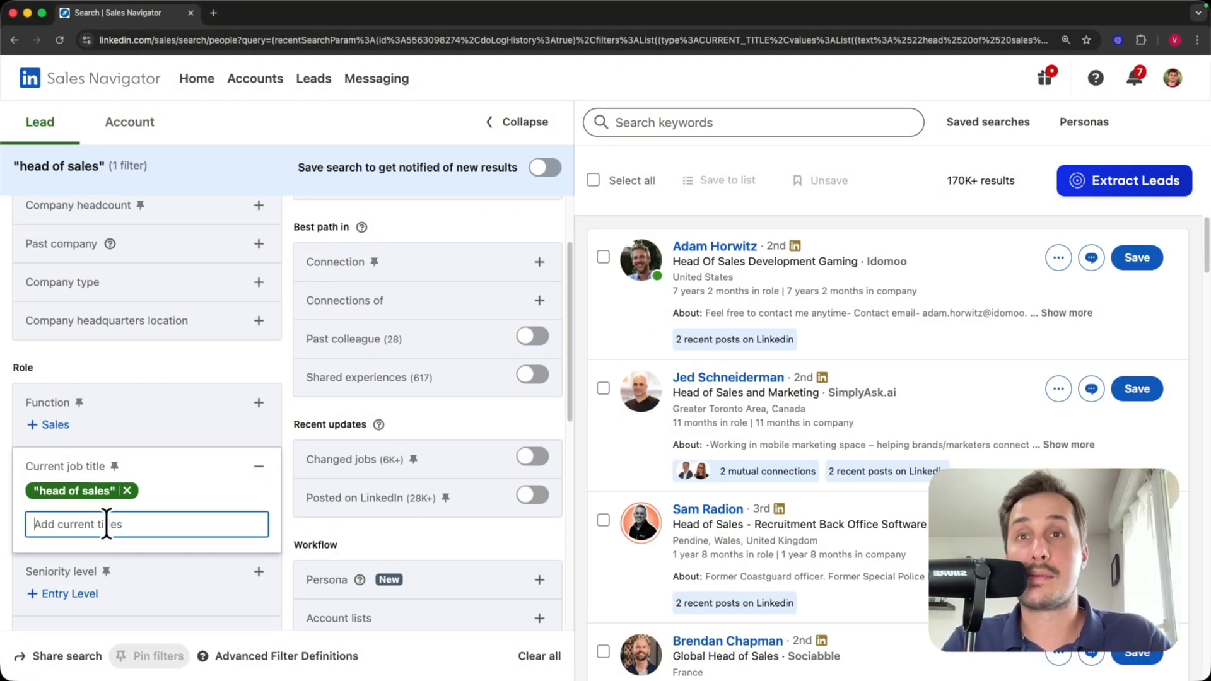
text("h)
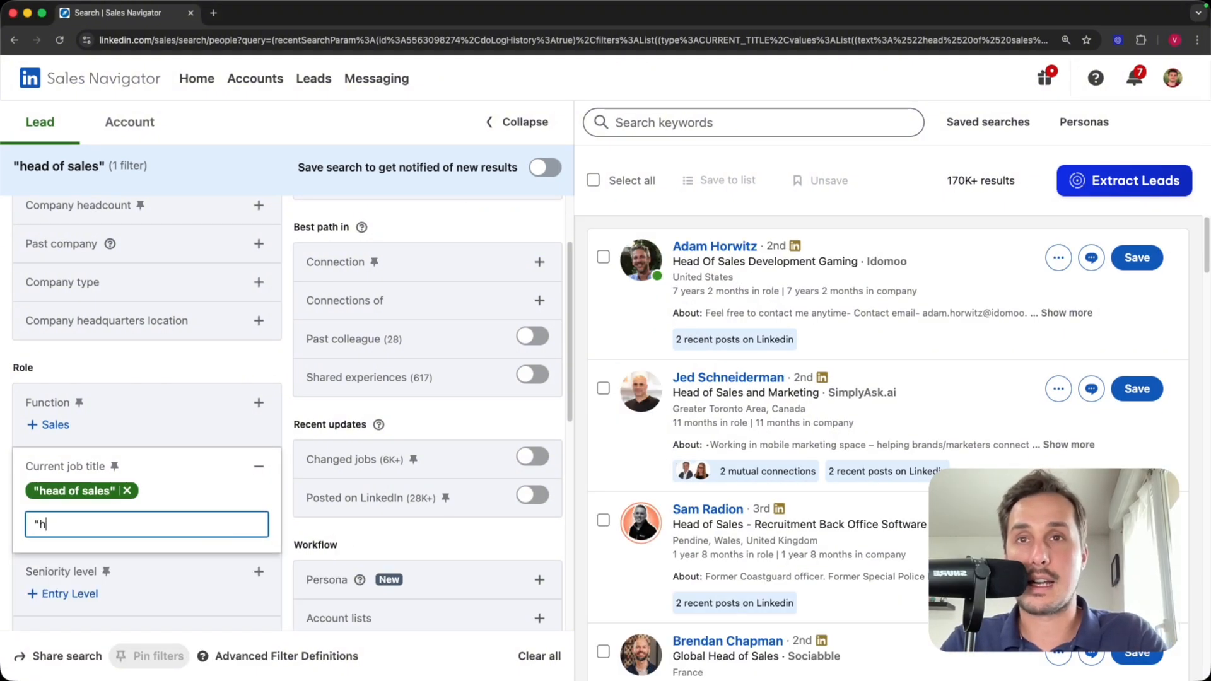
text(ead of marketing")
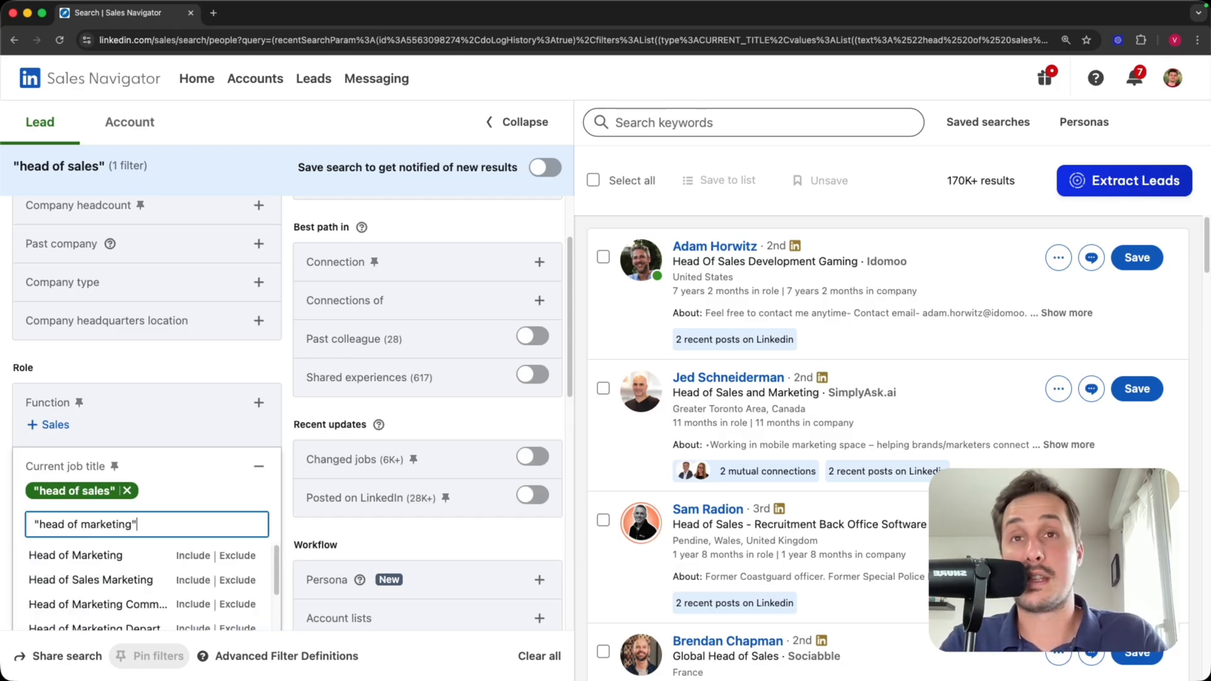
key(Return)
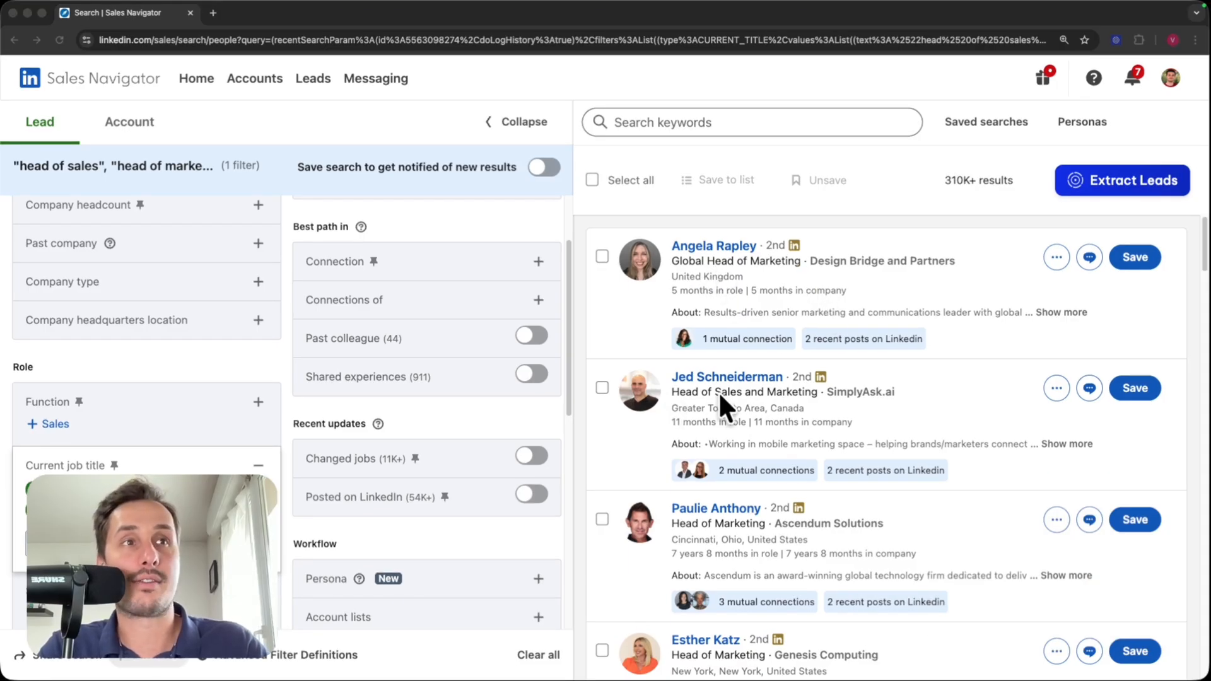
scroll(718, 392, down, 2)
scroll(678, 366, down, 1)
scroll(759, 396, down, 3)
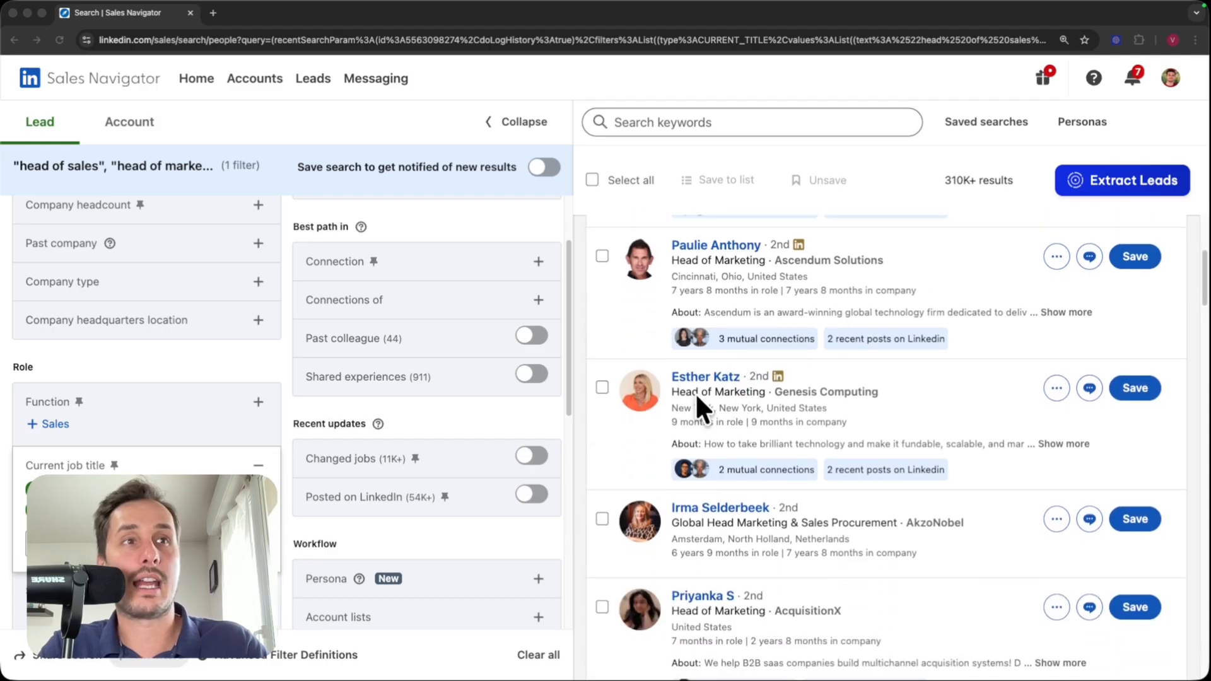
scroll(766, 396, down, 4)
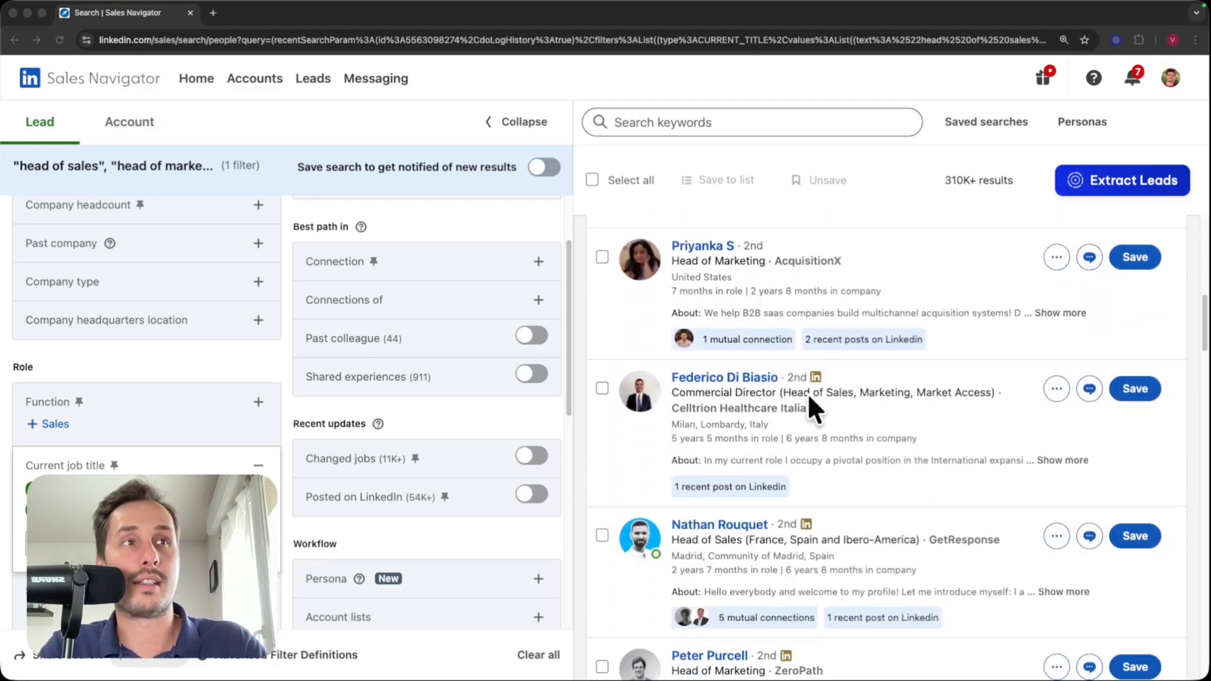
scroll(845, 441, down, 2)
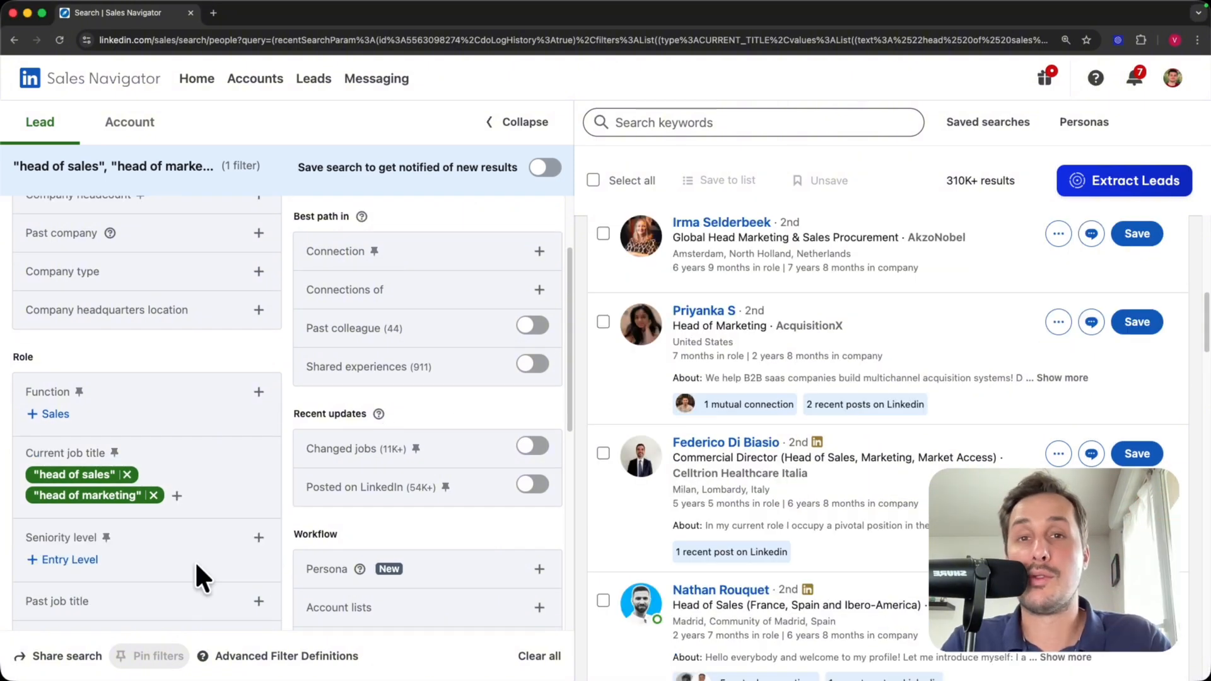
- Try limiting the leads' company headcount to 11-50 and 51-200, and remove both ranges
scroll(195, 561, up, 1)
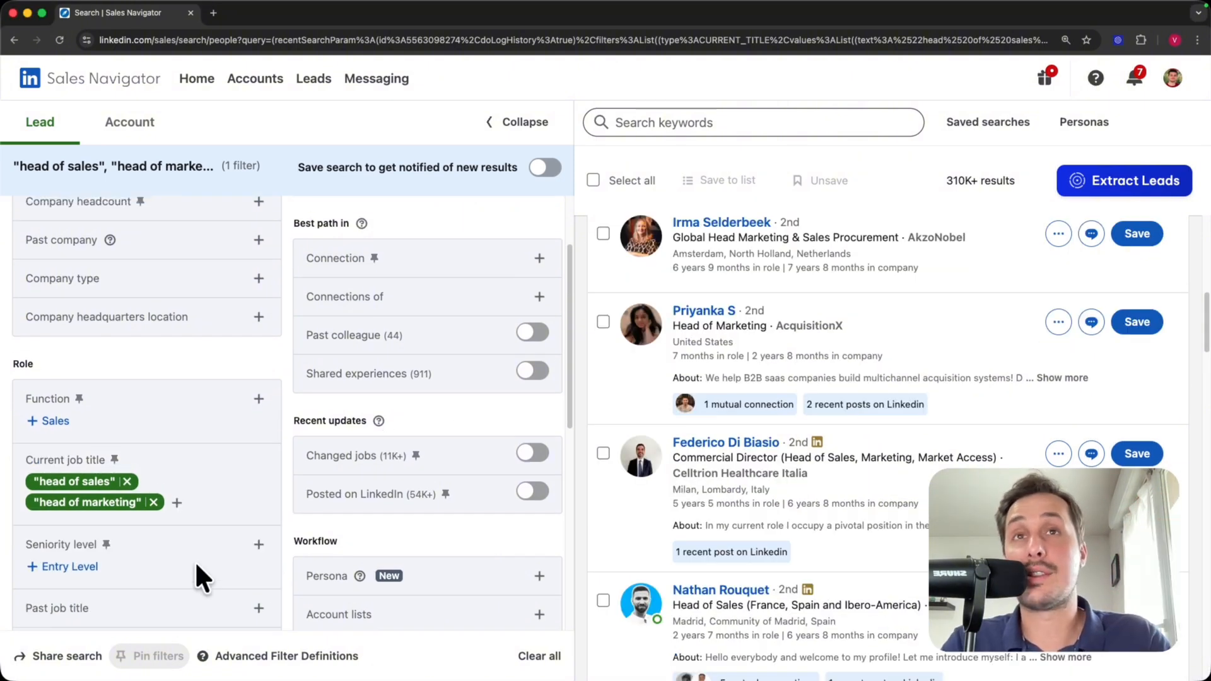
scroll(195, 561, up, 2)
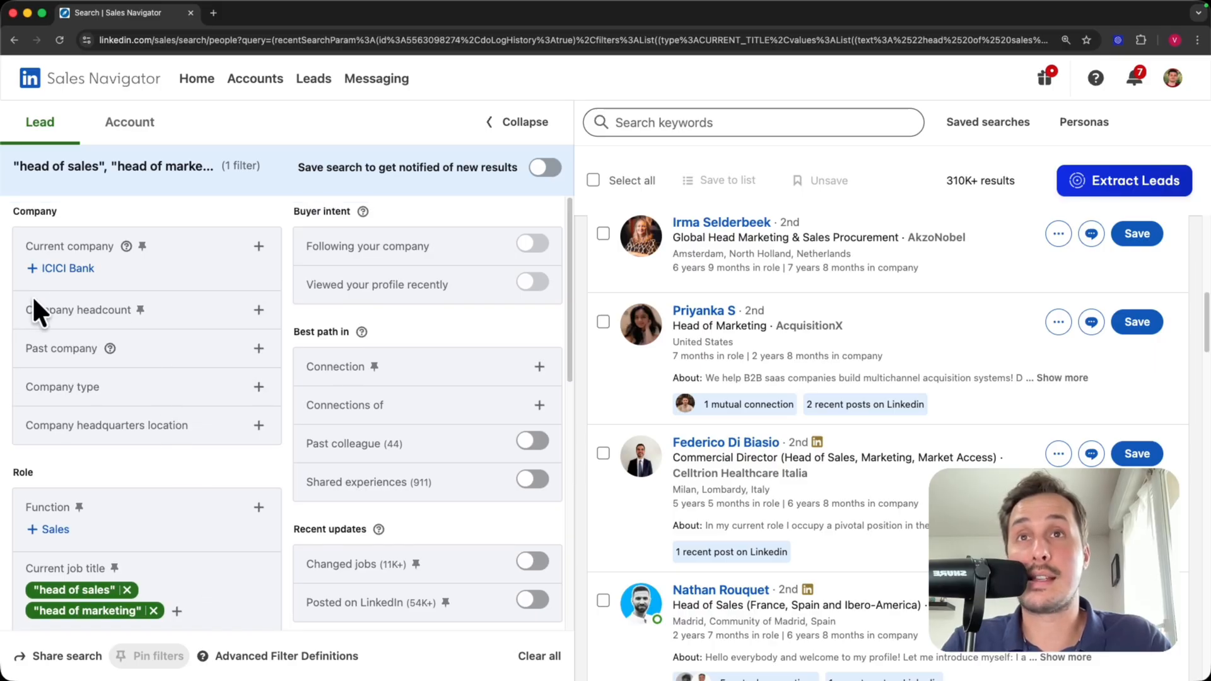
click(259, 310)
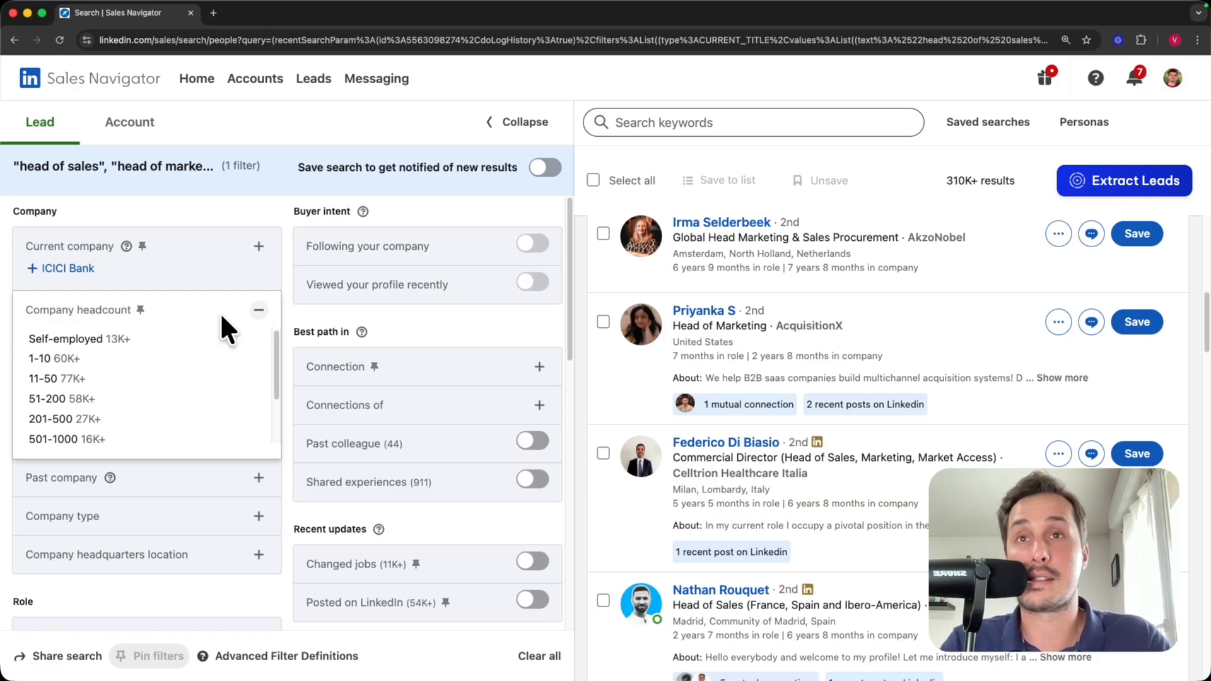
click(109, 375)
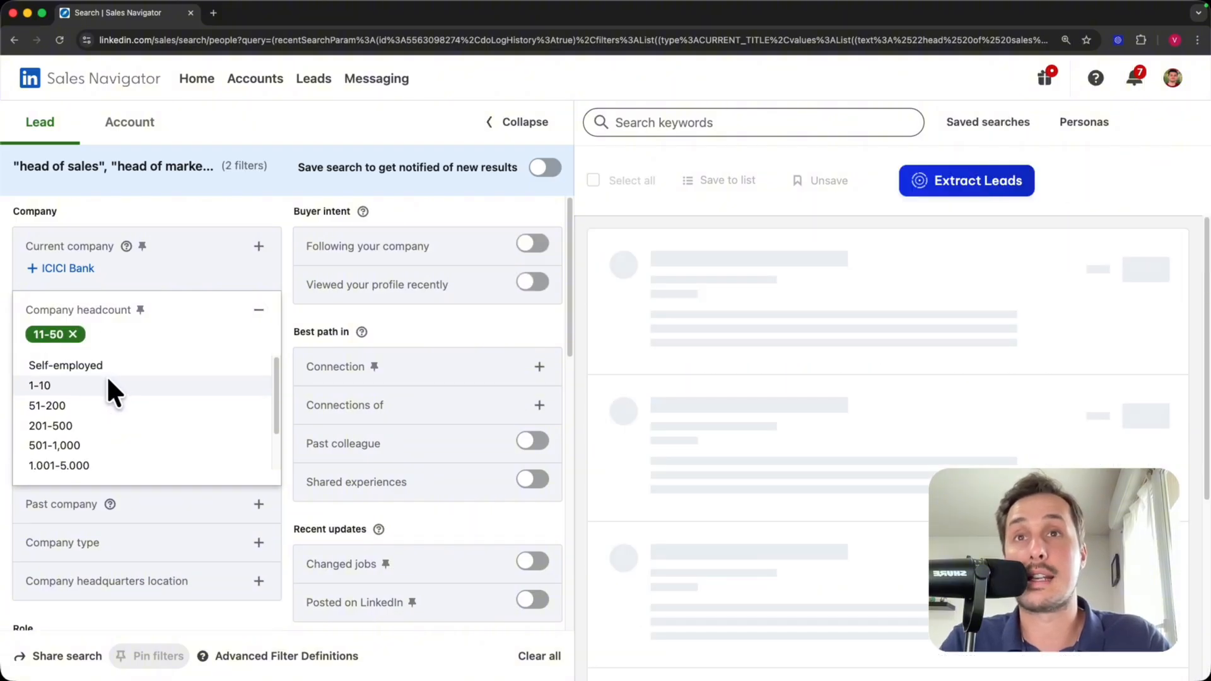
click(70, 403)
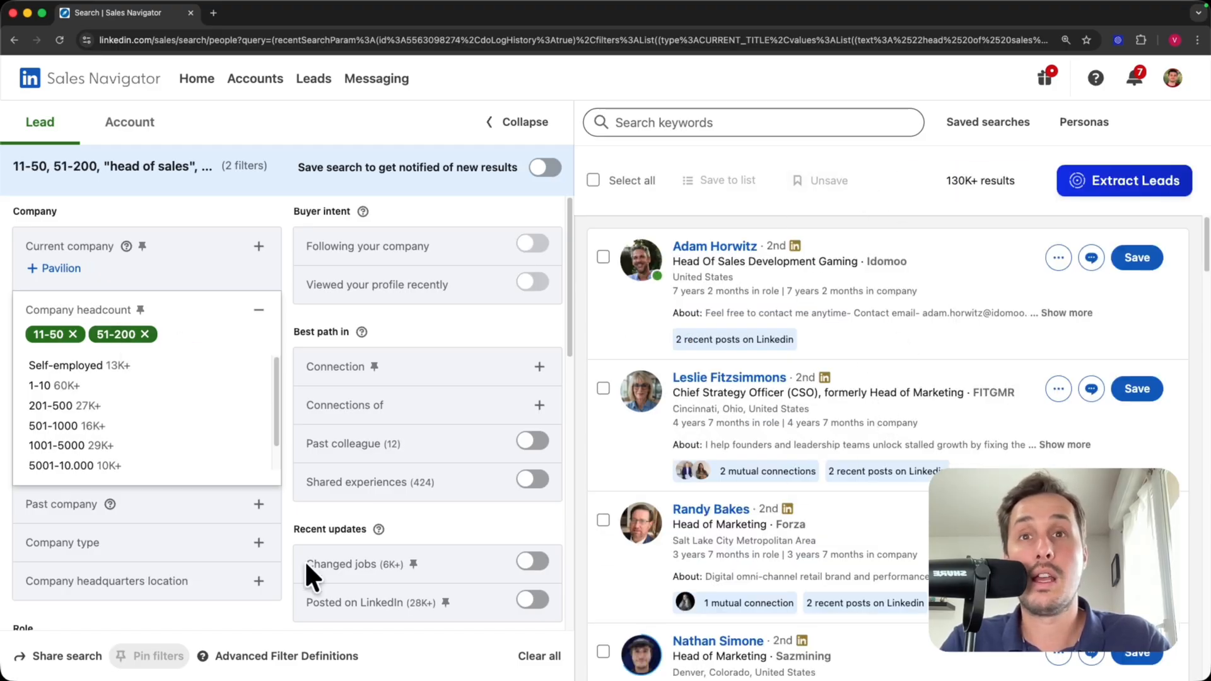
scroll(304, 560, down, 5)
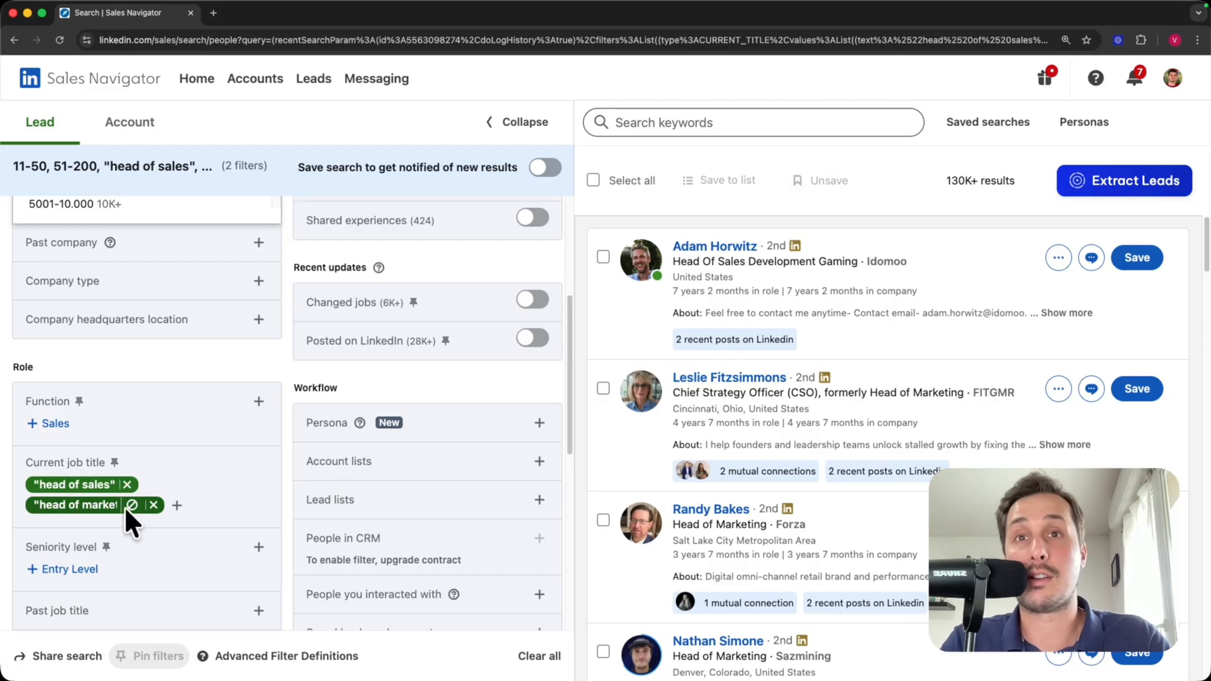
scroll(223, 529, up, 5)
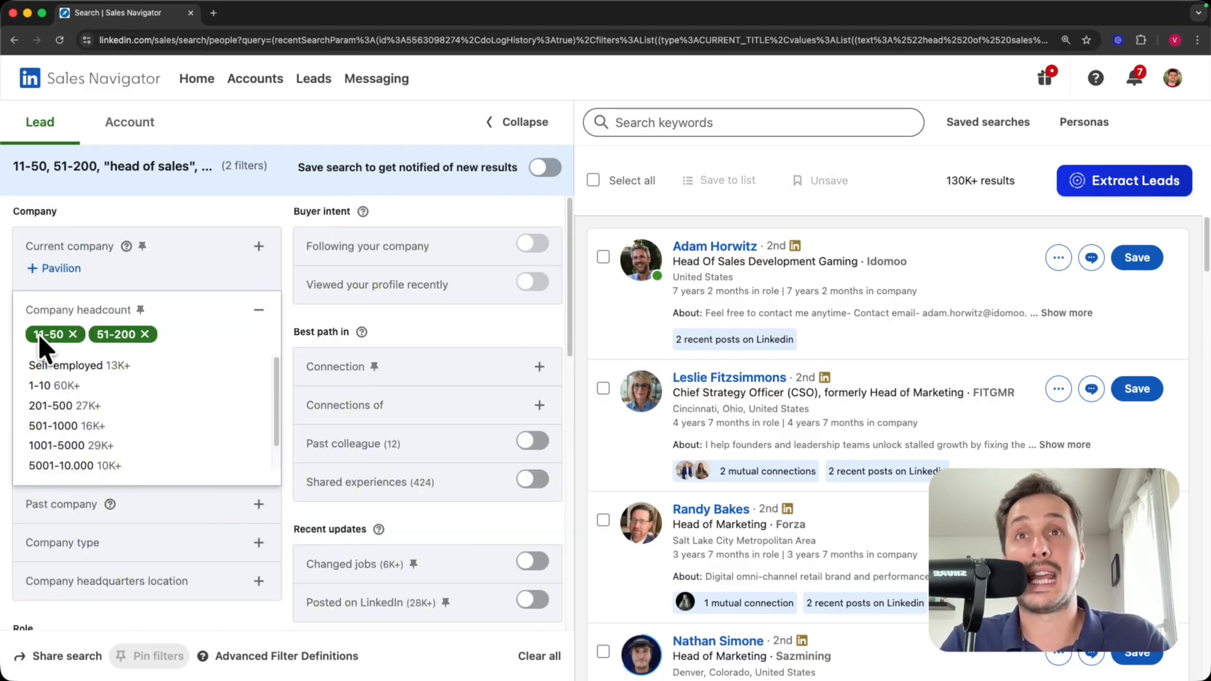
click(145, 335)
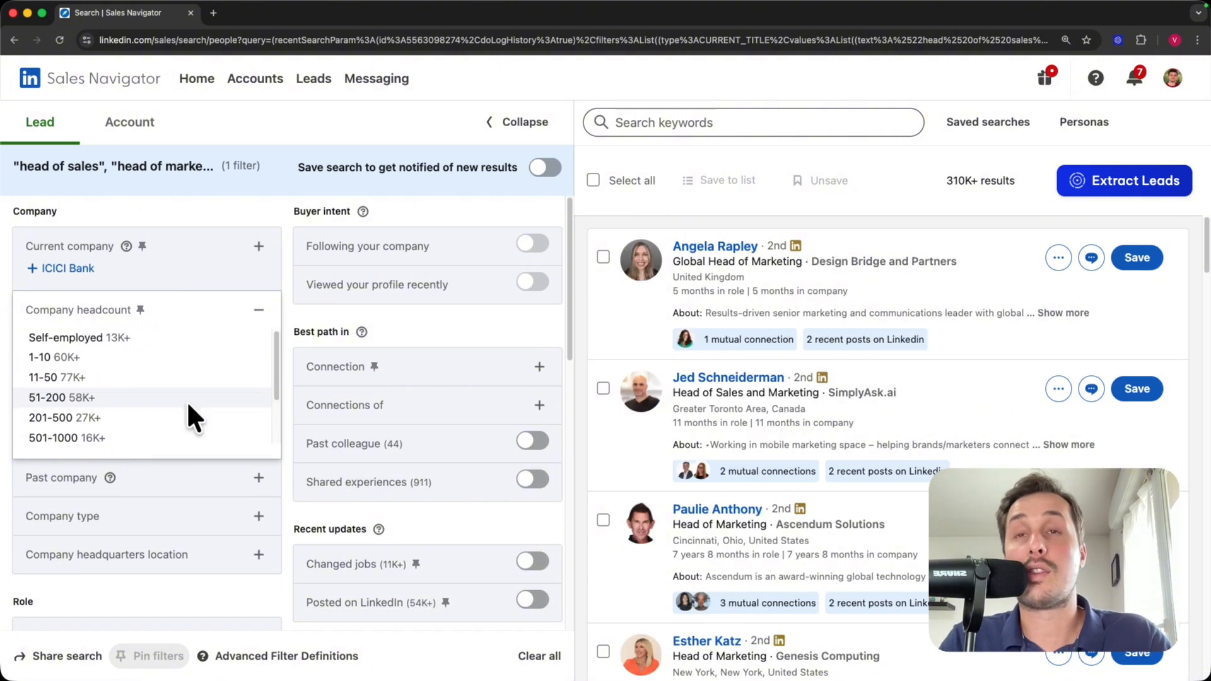
- Limit the leads' company headcount to 5001-10,000 and 10,000+, and review the matching leads
scroll(187, 400, down, 2)
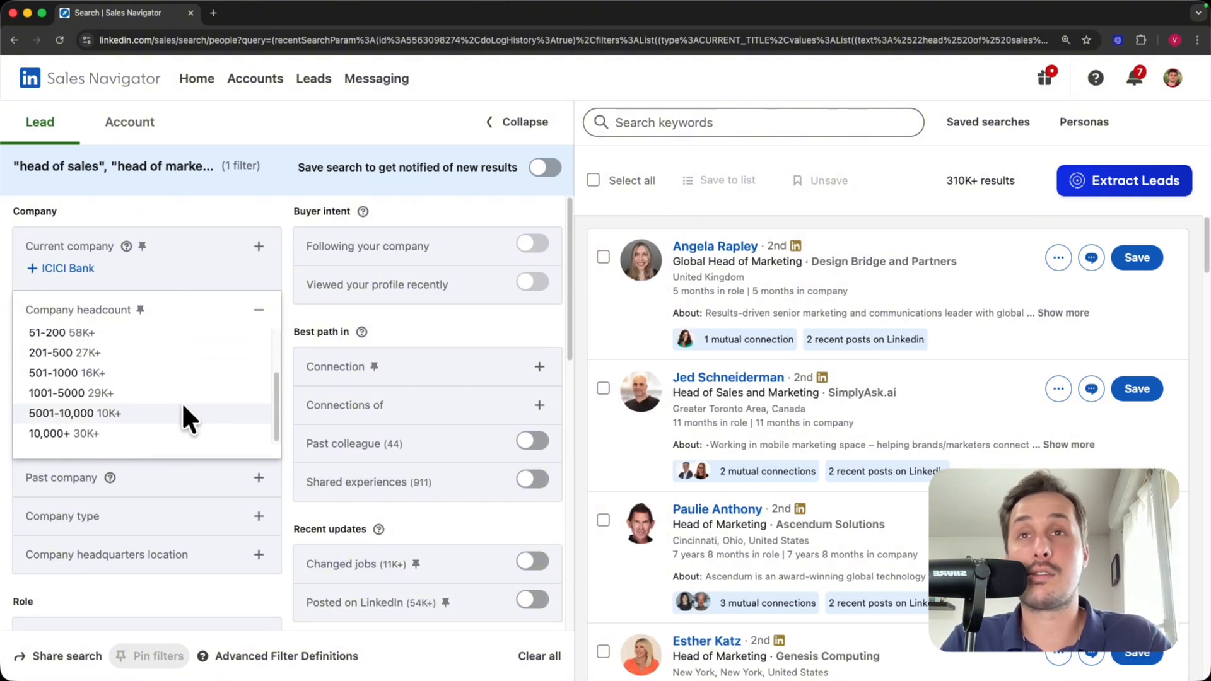
click(67, 413)
click(80, 456)
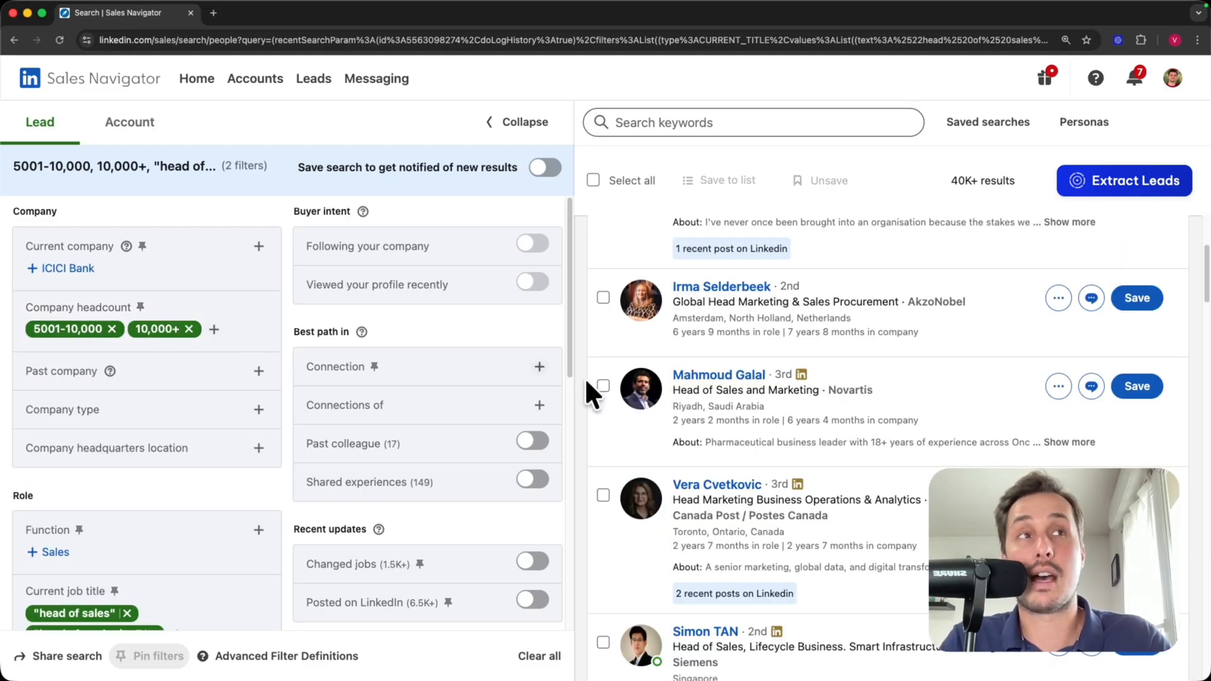
scroll(673, 421, up, 1)
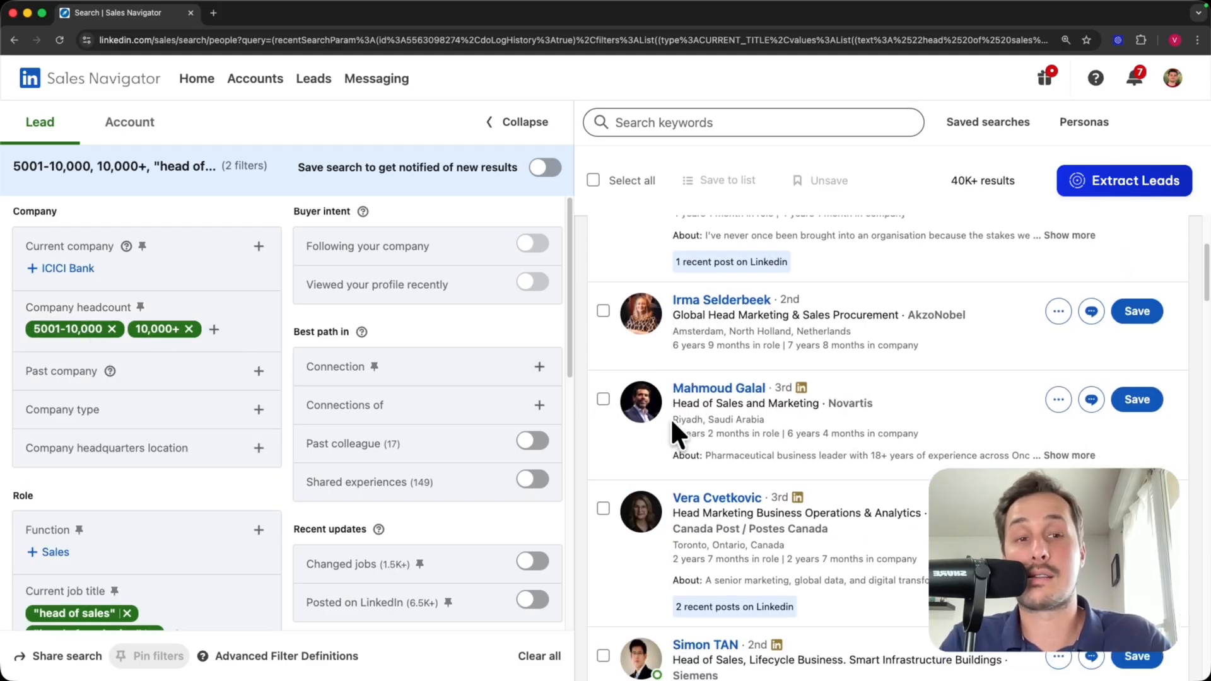
scroll(673, 424, up, 3)
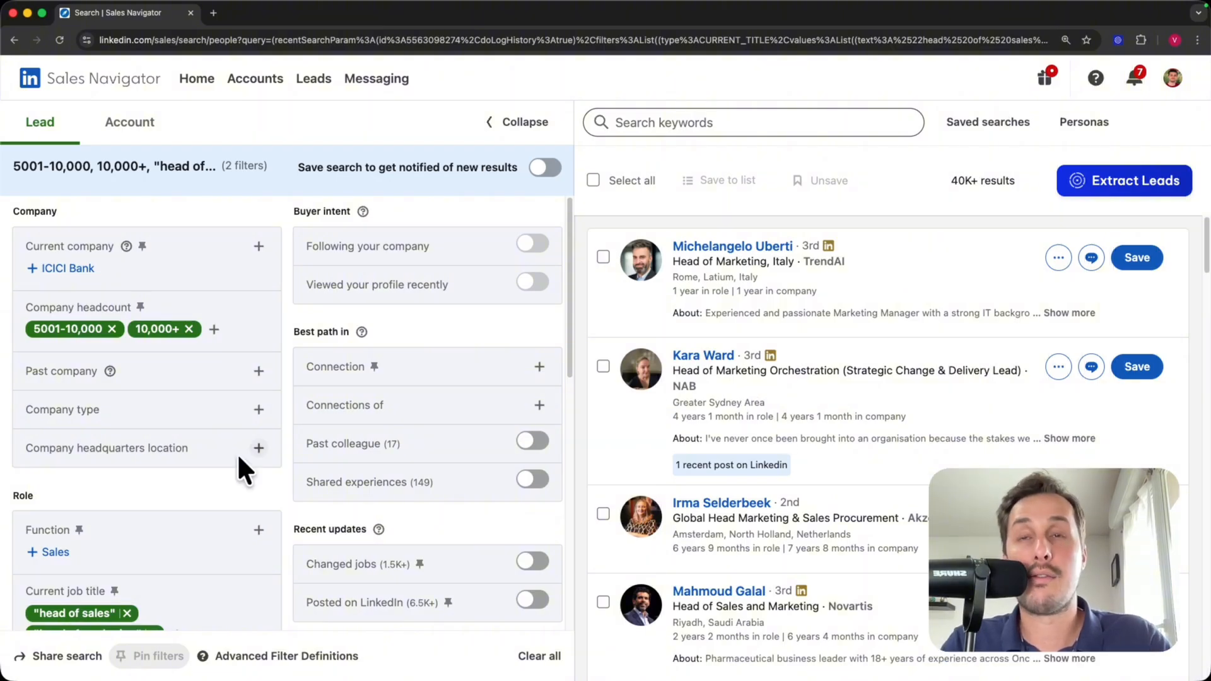
- Try filtering the leads' geography by the region United States, and remove that location
scroll(237, 453, down, 8)
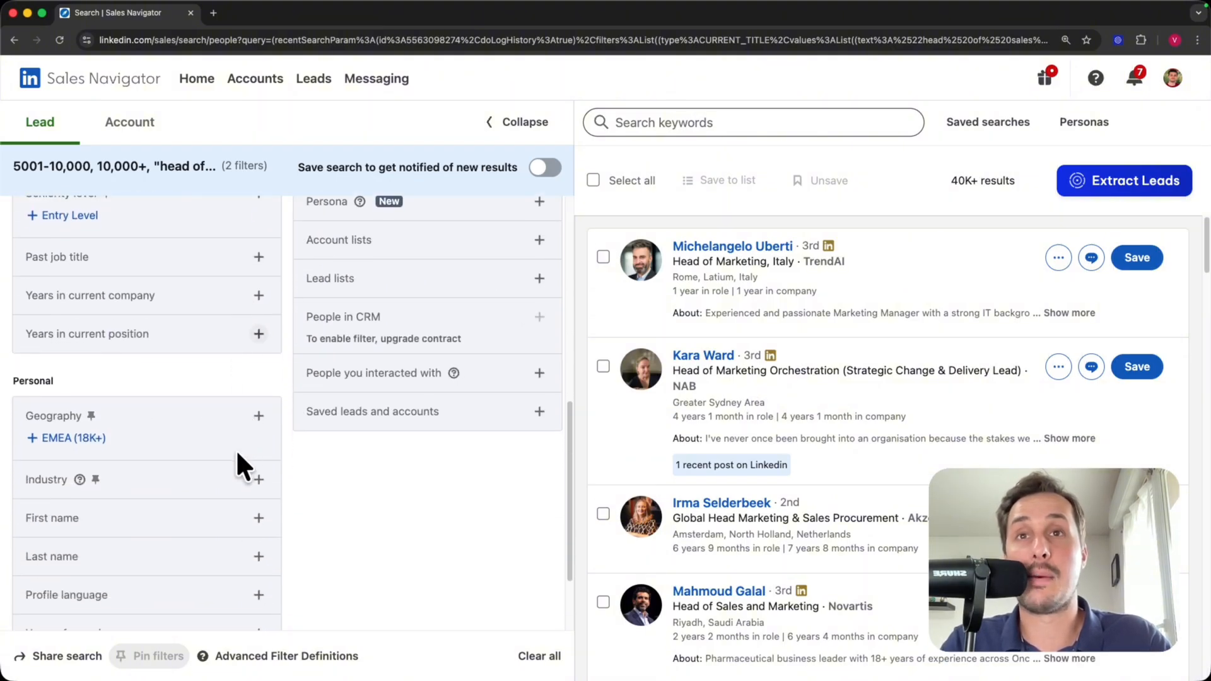
scroll(227, 441, down, 1)
click(258, 335)
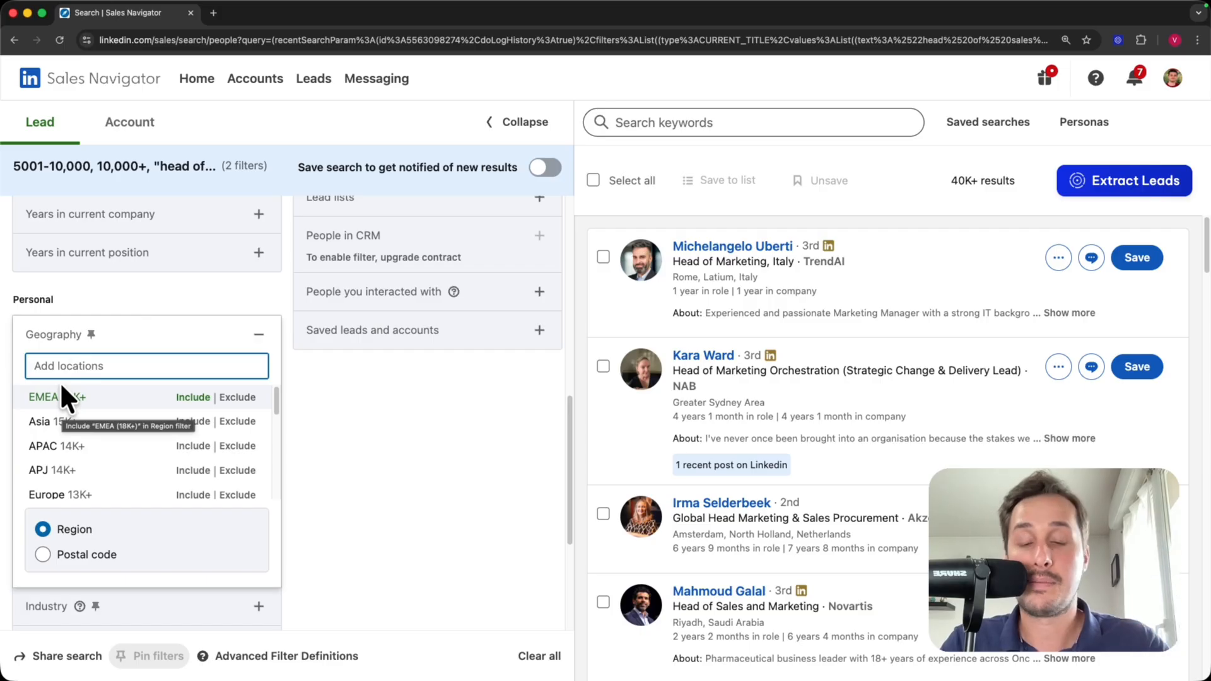
text(us)
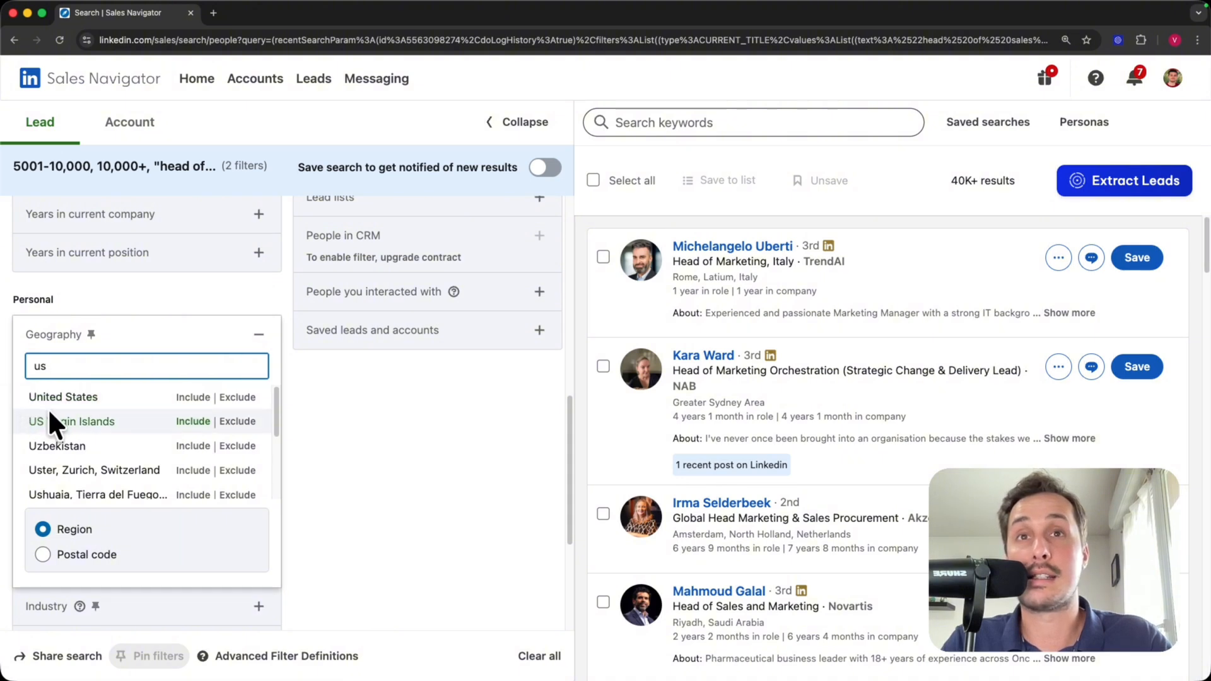
click(190, 396)
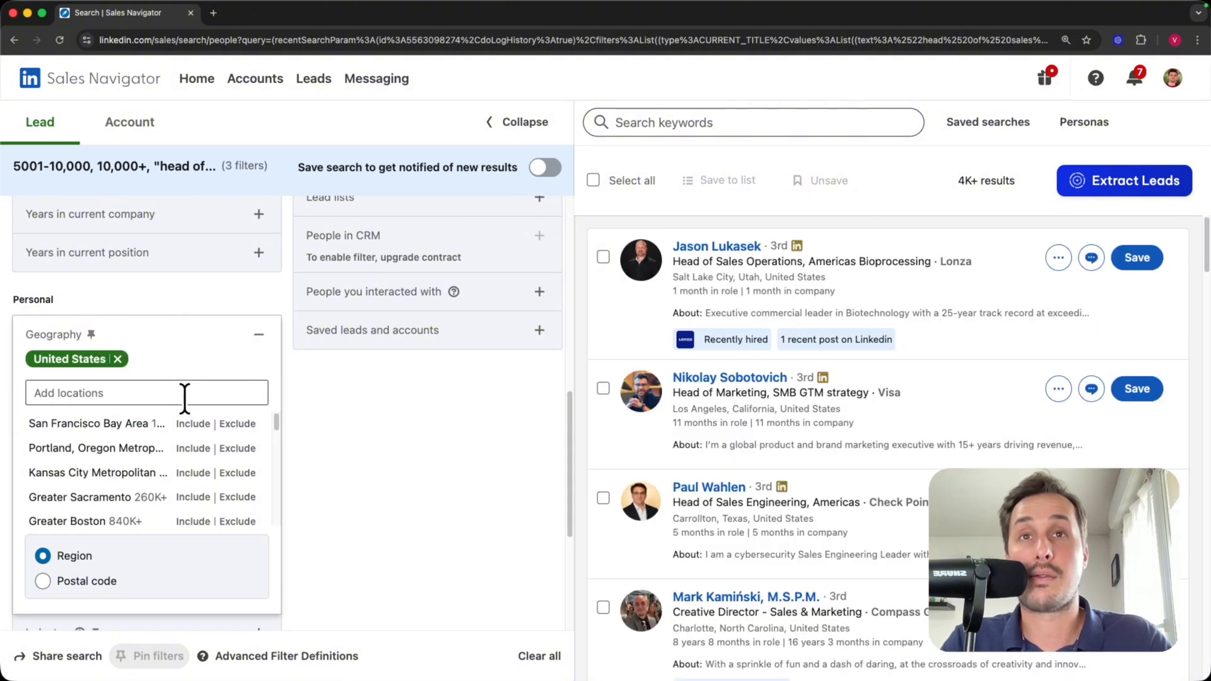
click(118, 358)
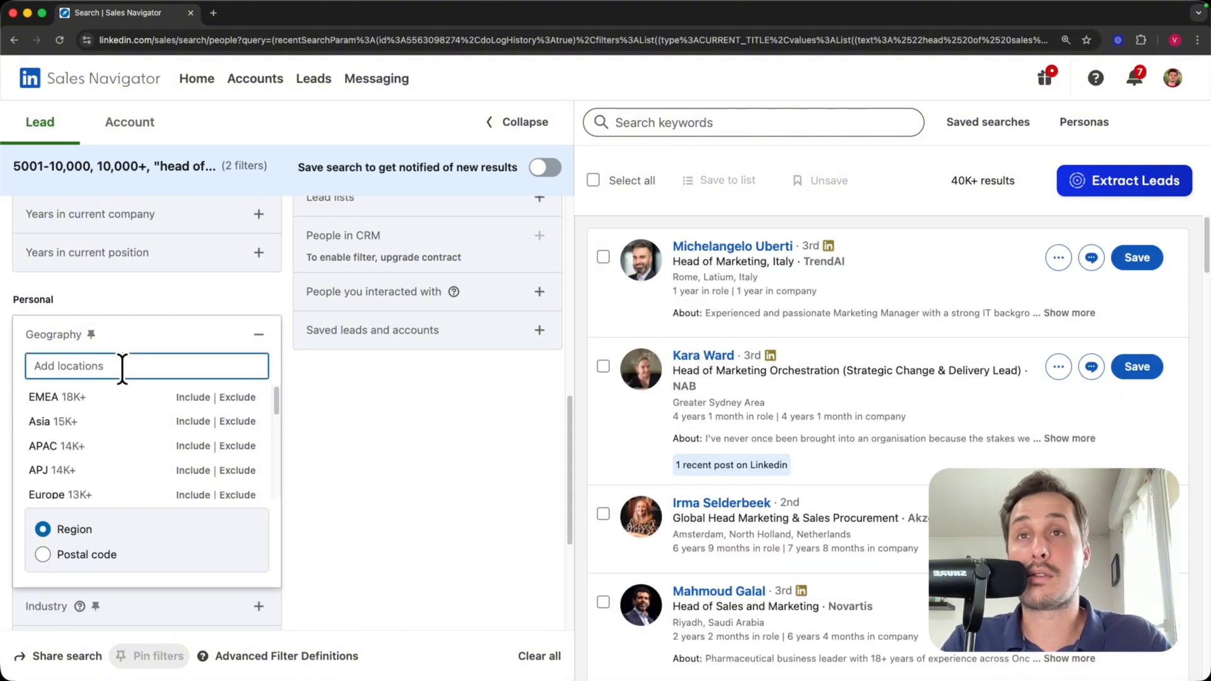
- Filter the leads' geography by the region San Francisco Bay Area and review the matching leads
text(san fran)
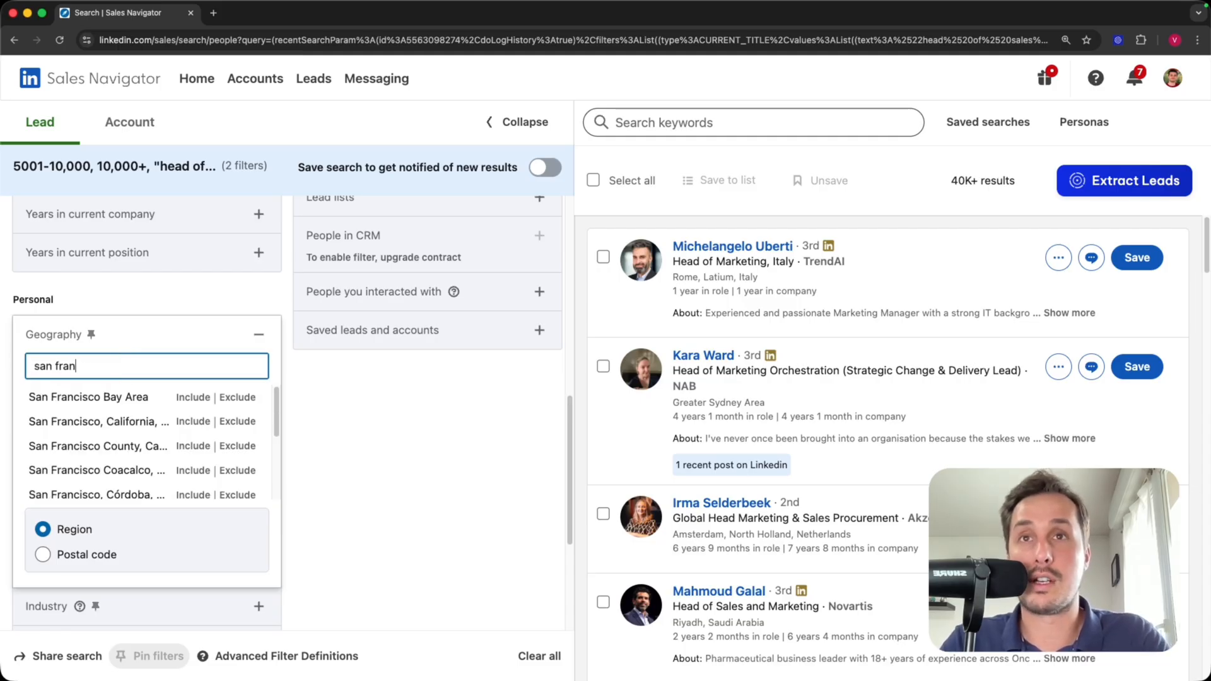
click(199, 395)
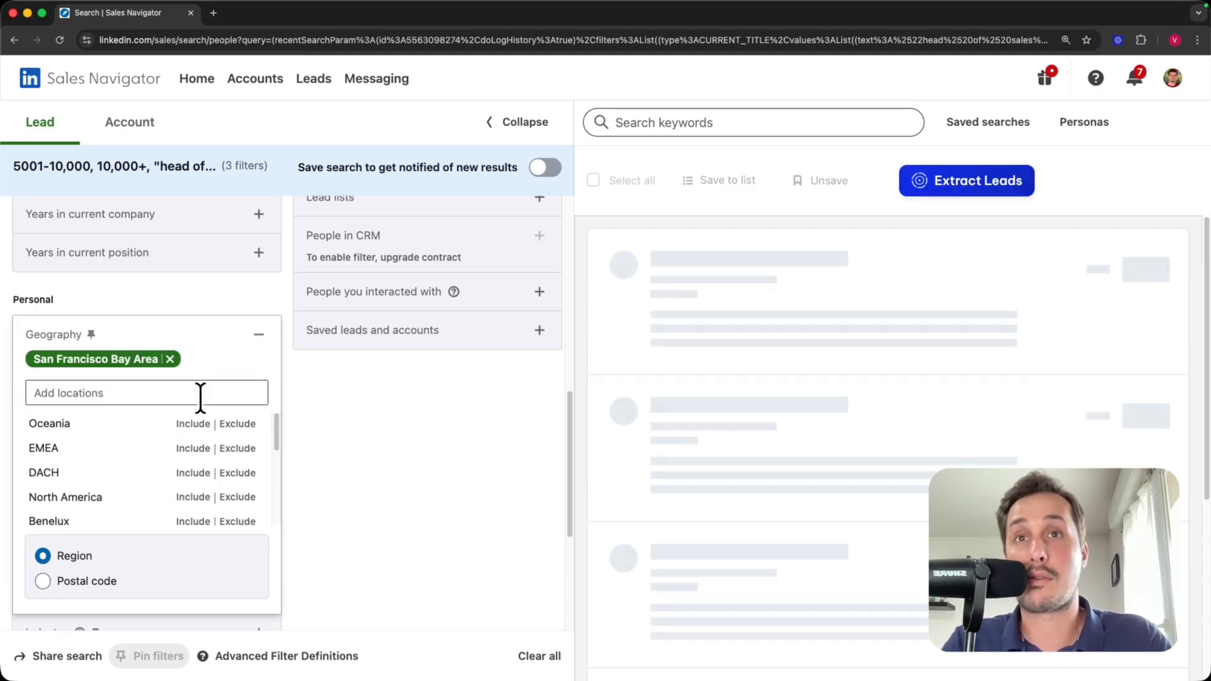
click(146, 292)
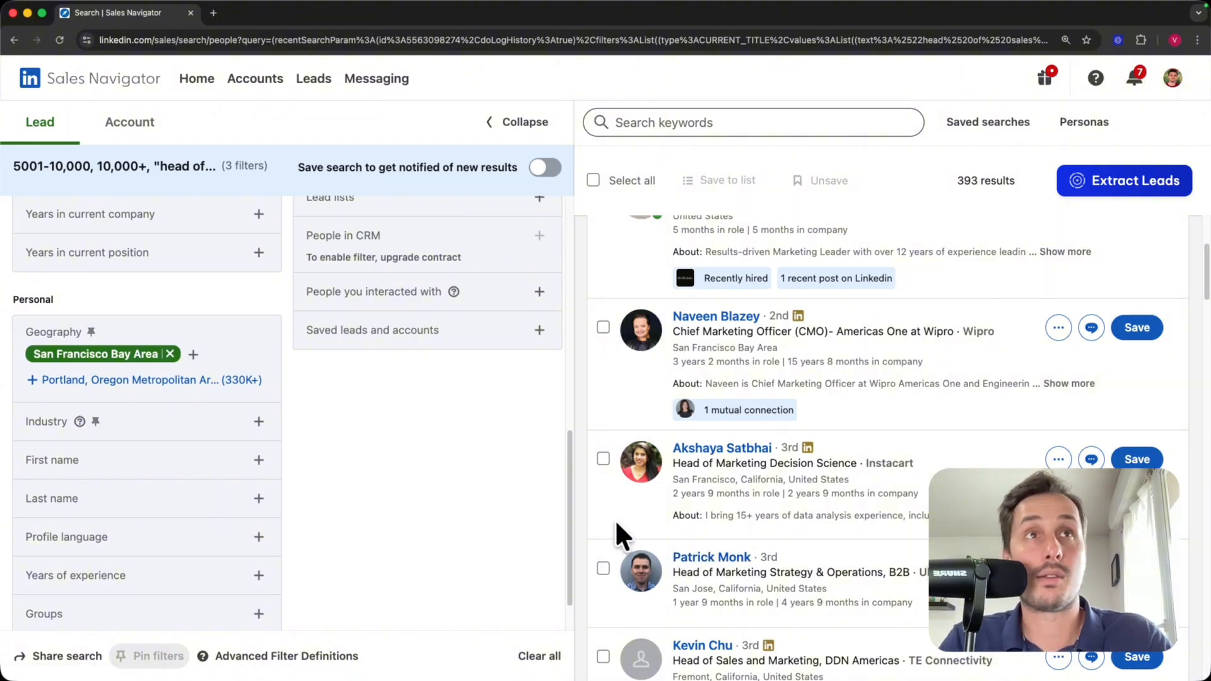
- Limit the leads to 1st degree connections
scroll(631, 511, down, 5)
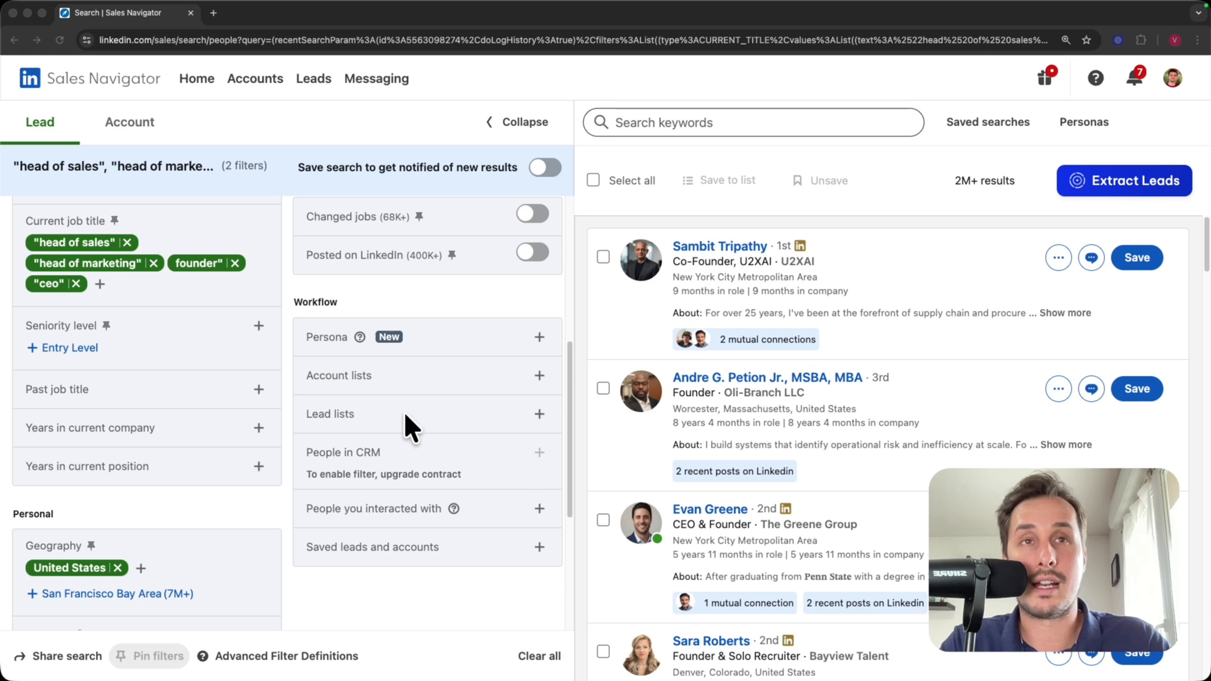
scroll(405, 415, up, 5)
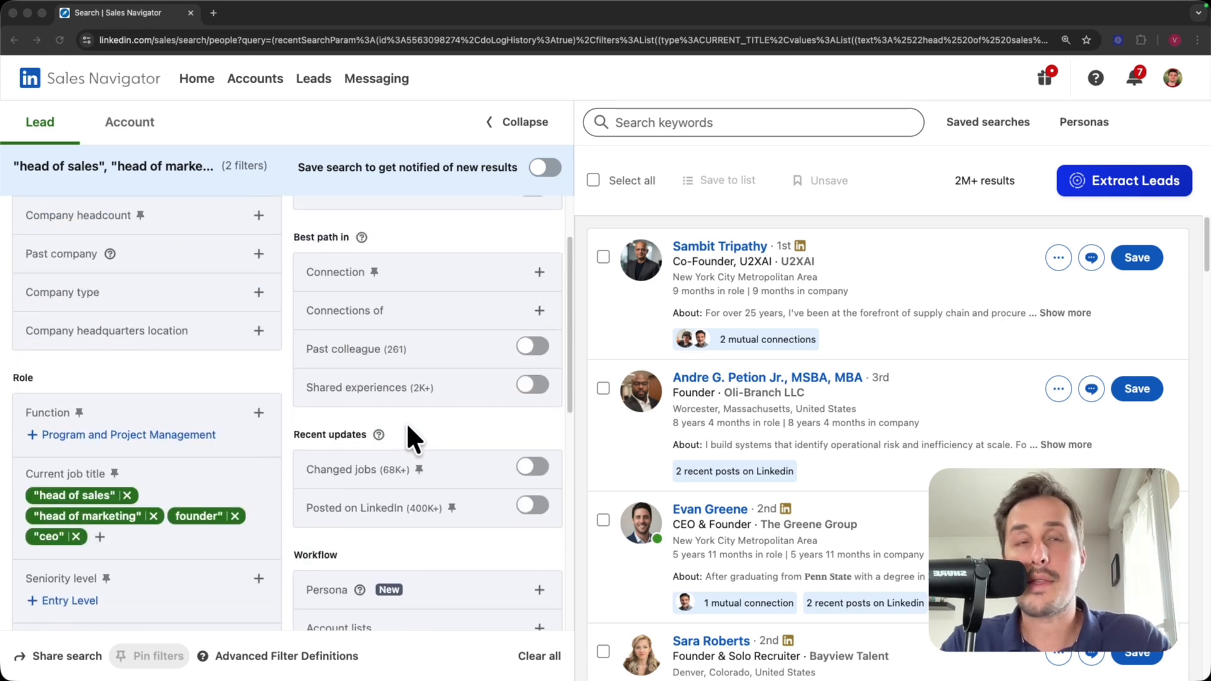
scroll(407, 425, up, 1)
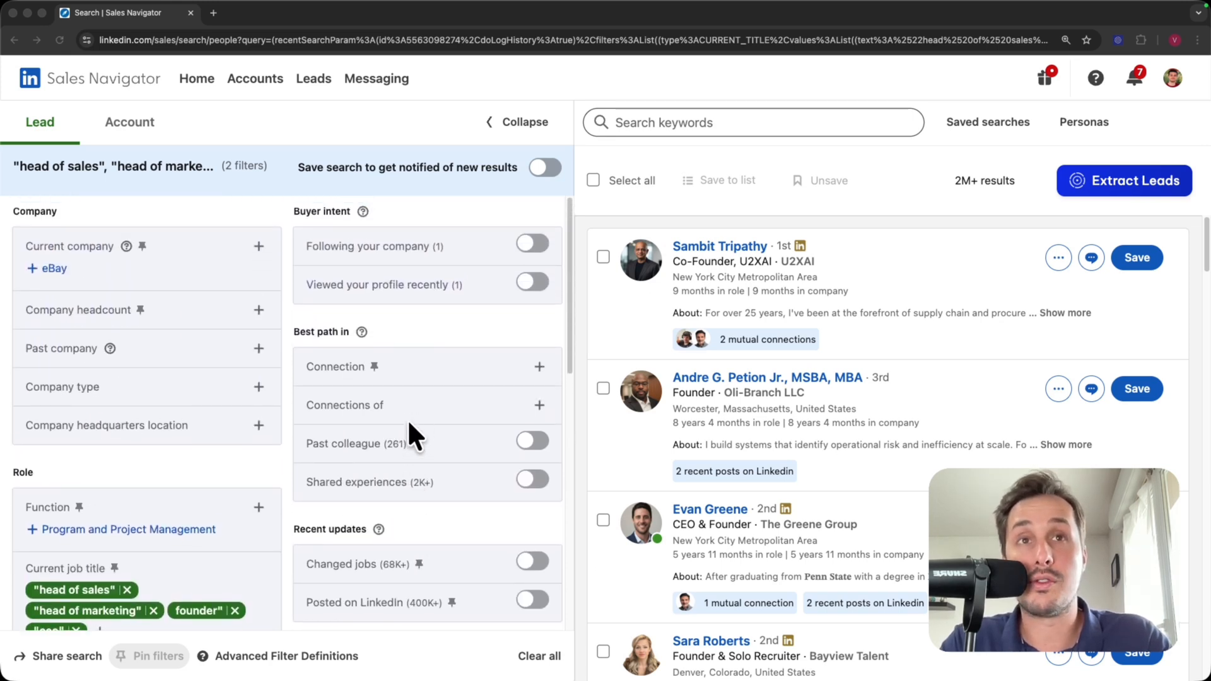
click(537, 362)
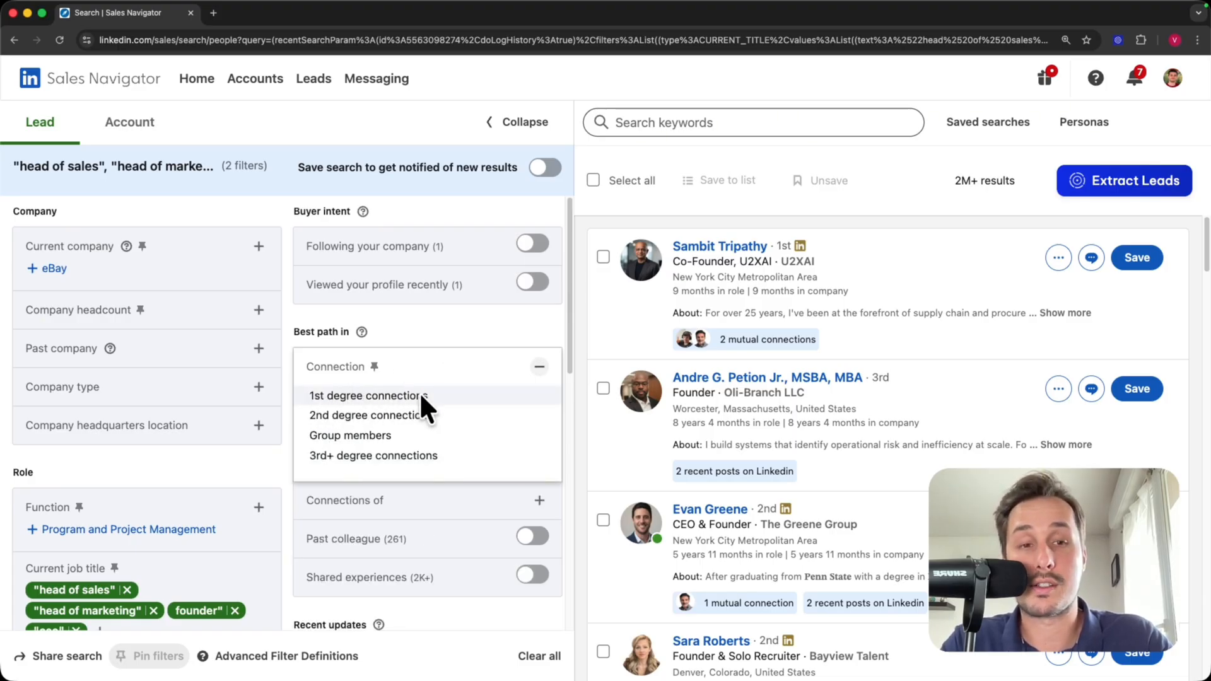
click(336, 389)
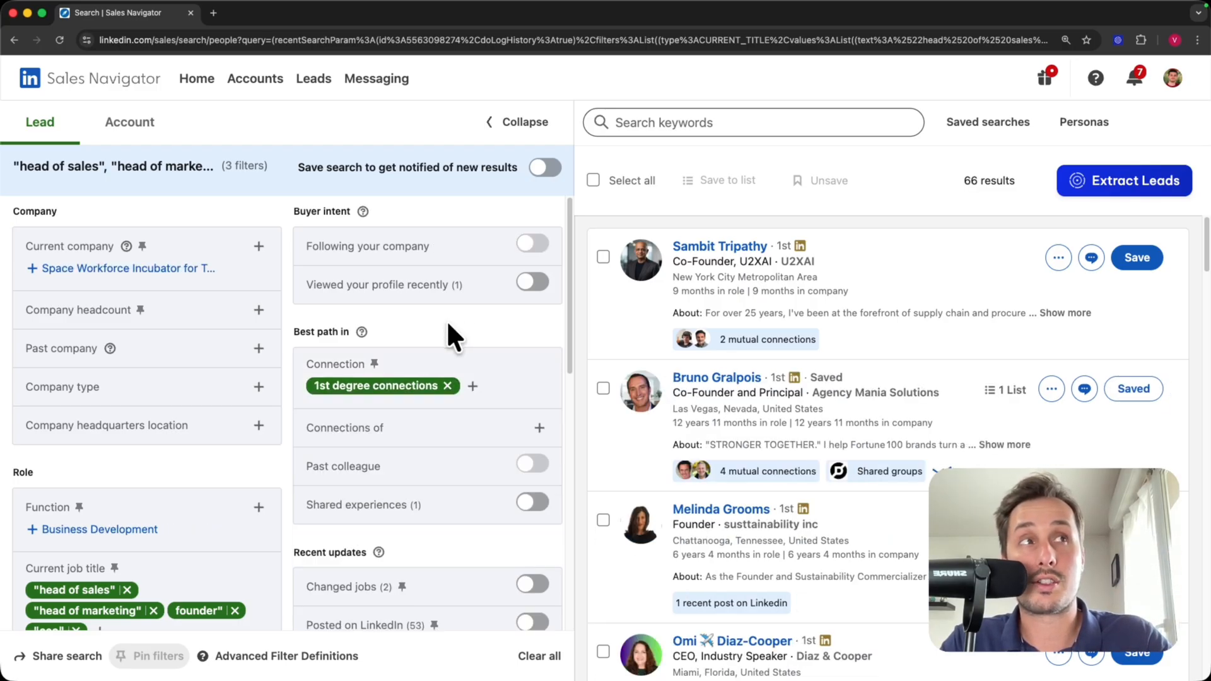
- Review the job title and geography filters applied to the 1st degree connections, and highlight the result count
scroll(111, 366, down, 3)
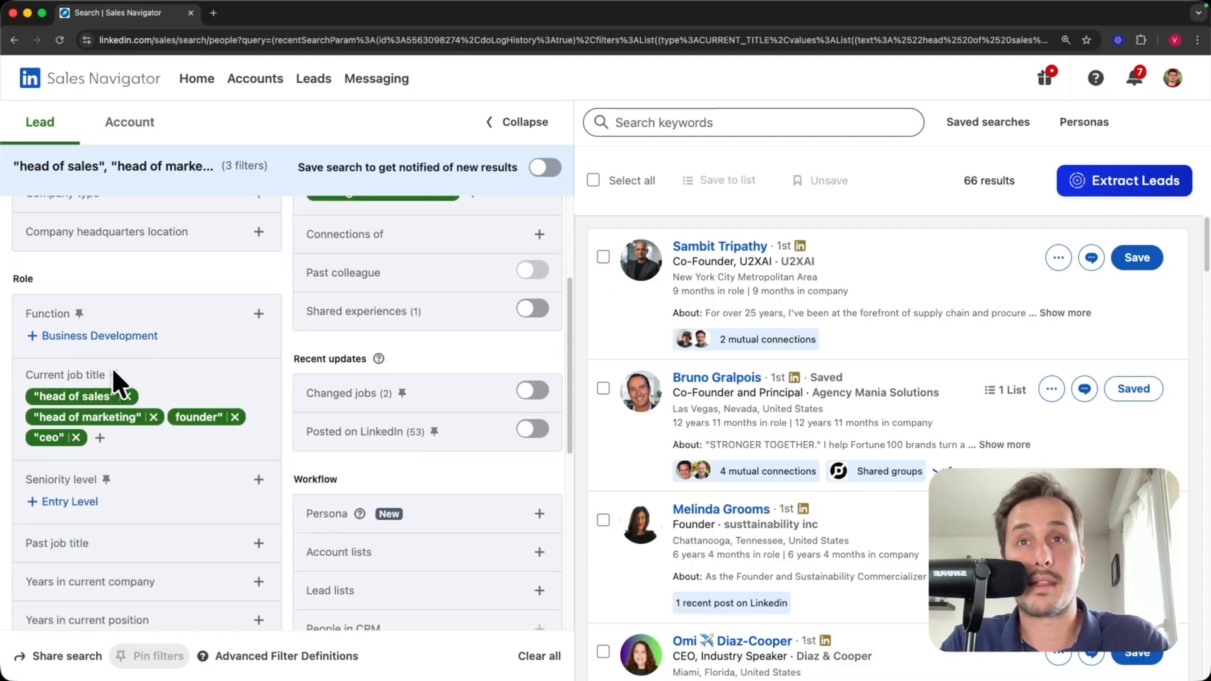
scroll(114, 410, down, 3)
scroll(95, 432, up, 3)
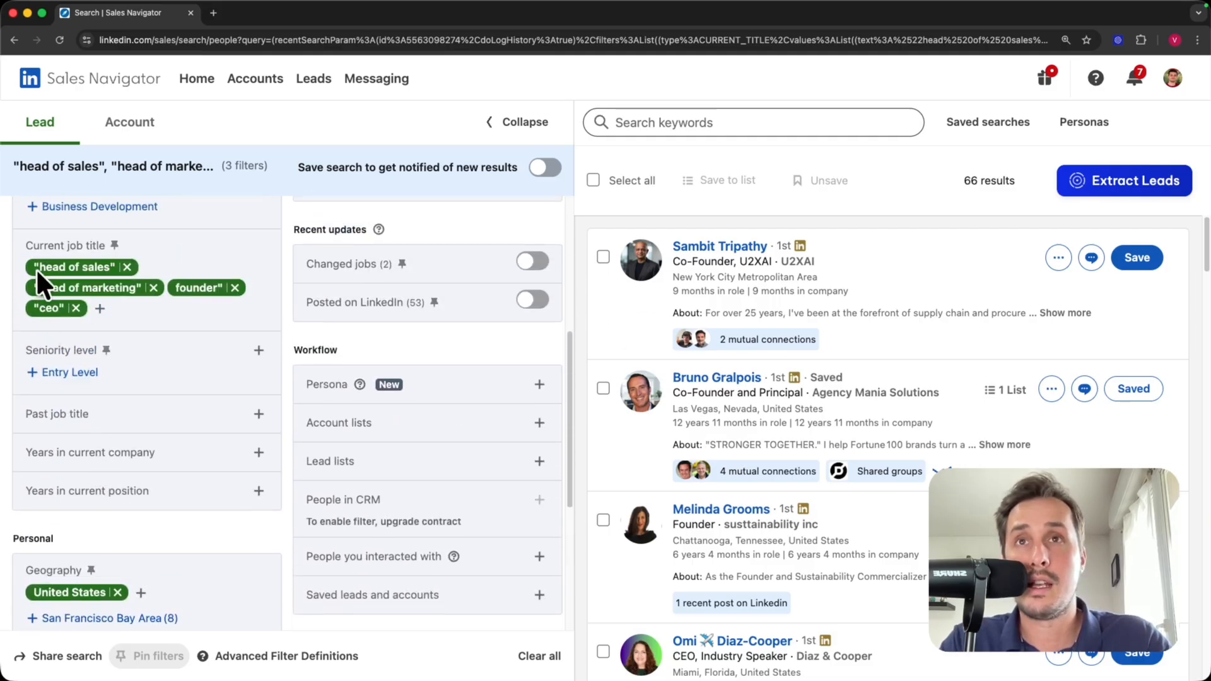
scroll(154, 388, down, 4)
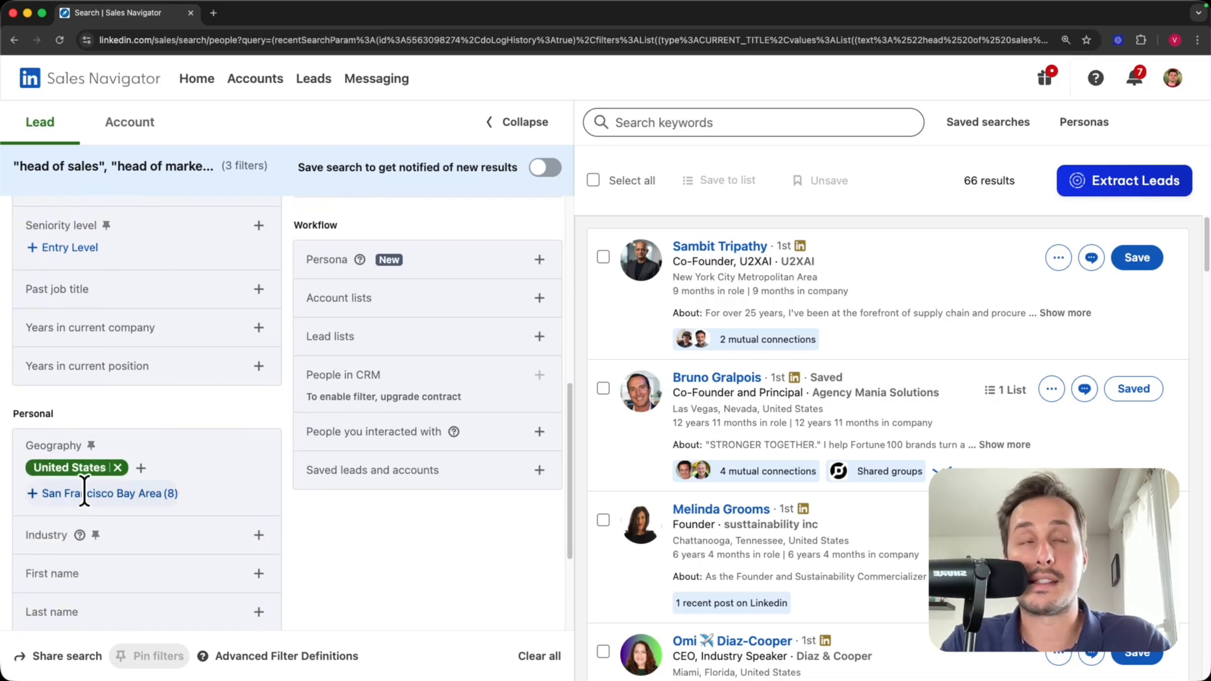
scroll(80, 492, up, 4)
drag(972, 182, 979, 183)
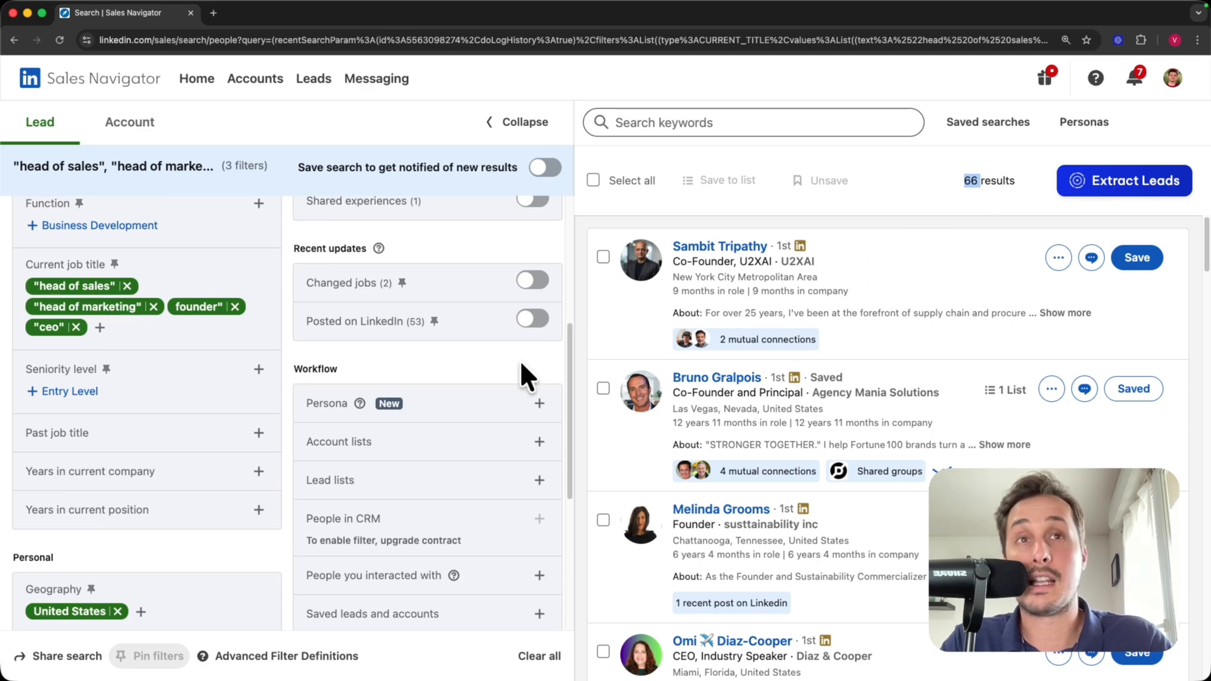
scroll(521, 375, up, 5)
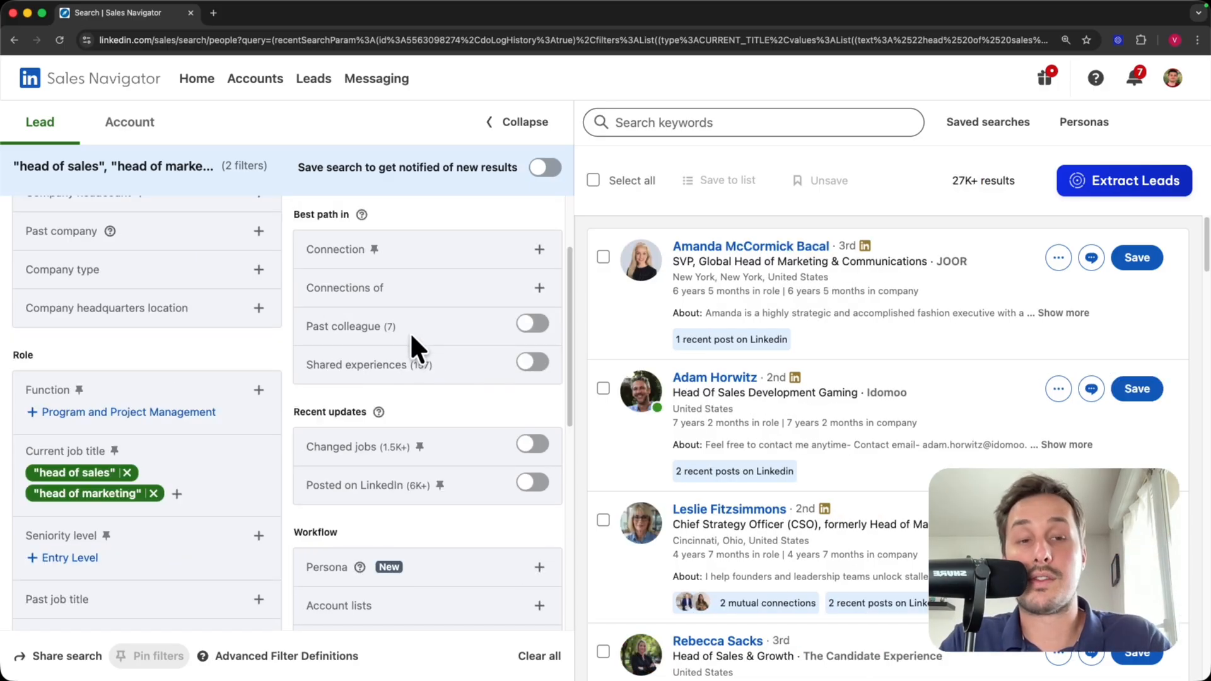
- Try limiting the leads to those who changed jobs, remove that filter, and try the Posted on LinkedIn filter
scroll(366, 442, down, 1)
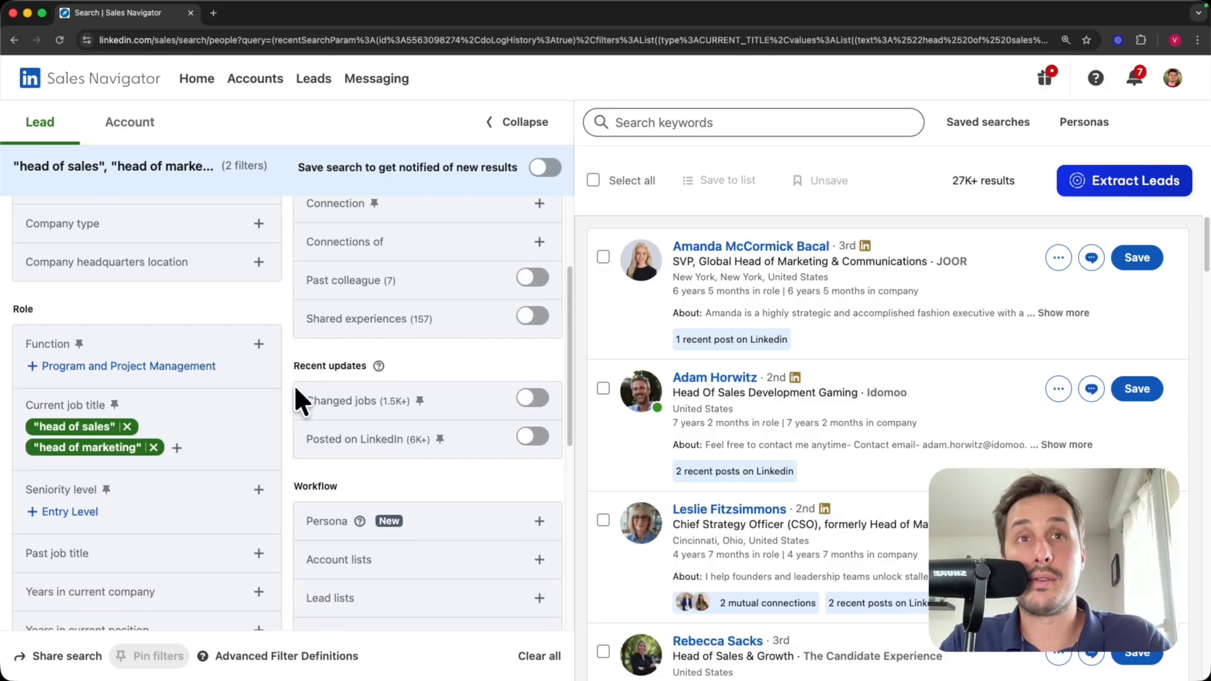
click(533, 399)
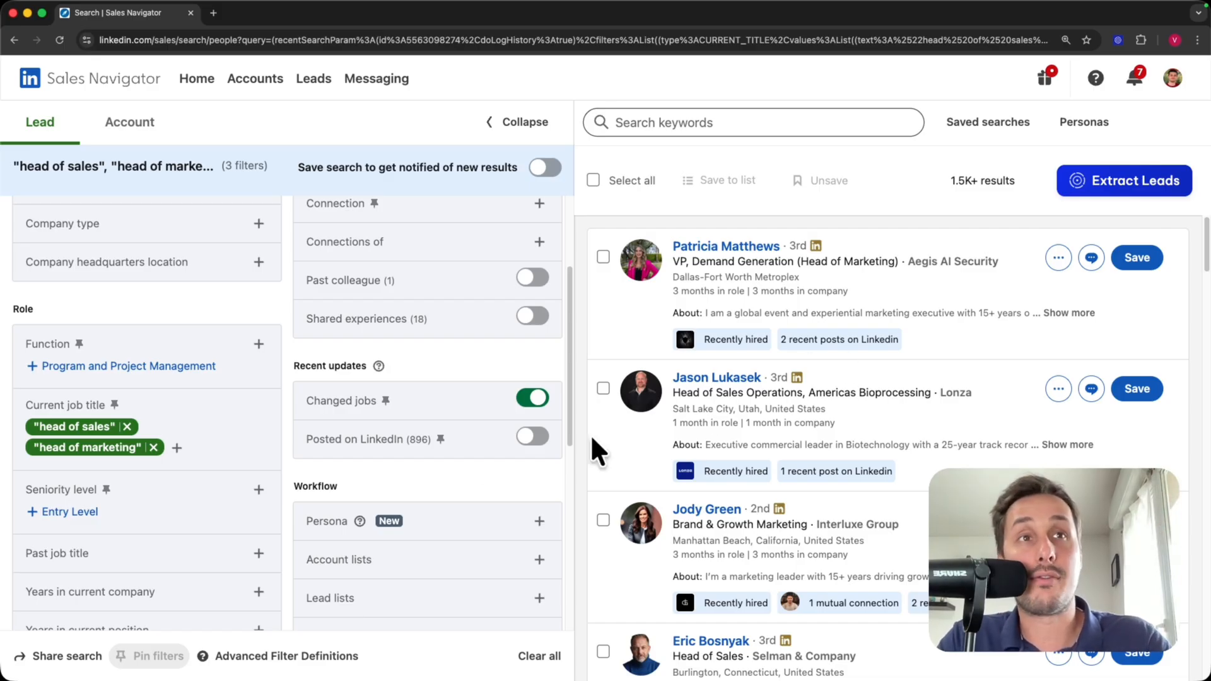
click(531, 396)
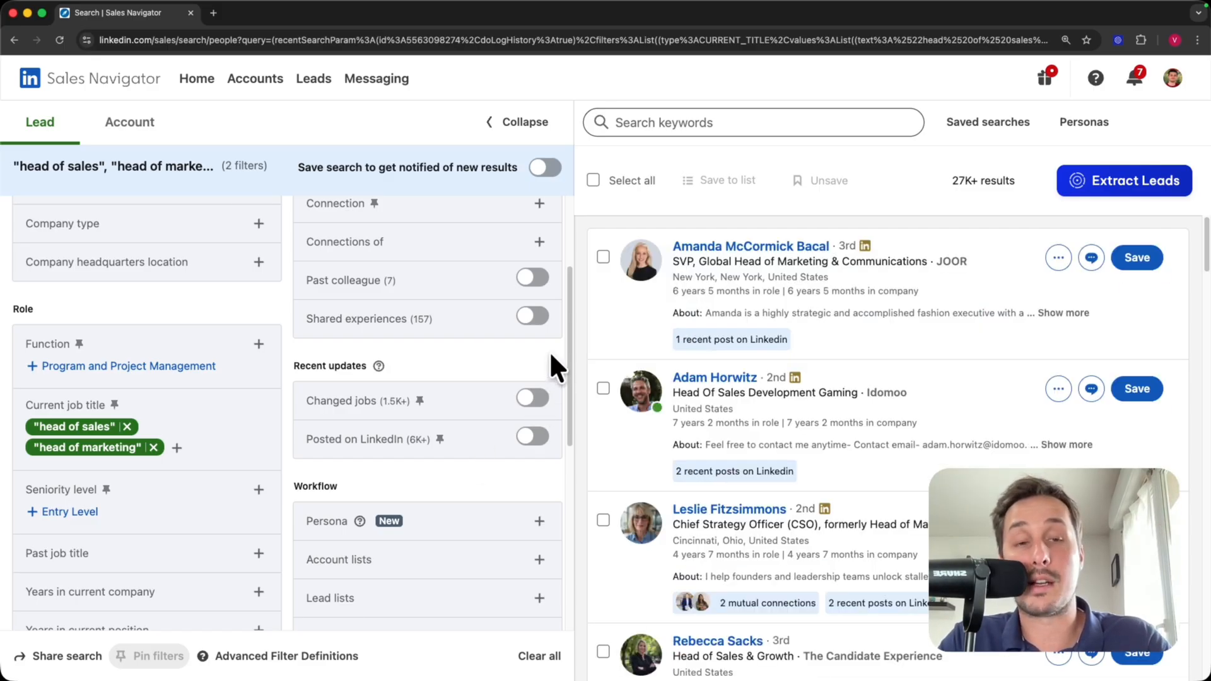
click(533, 435)
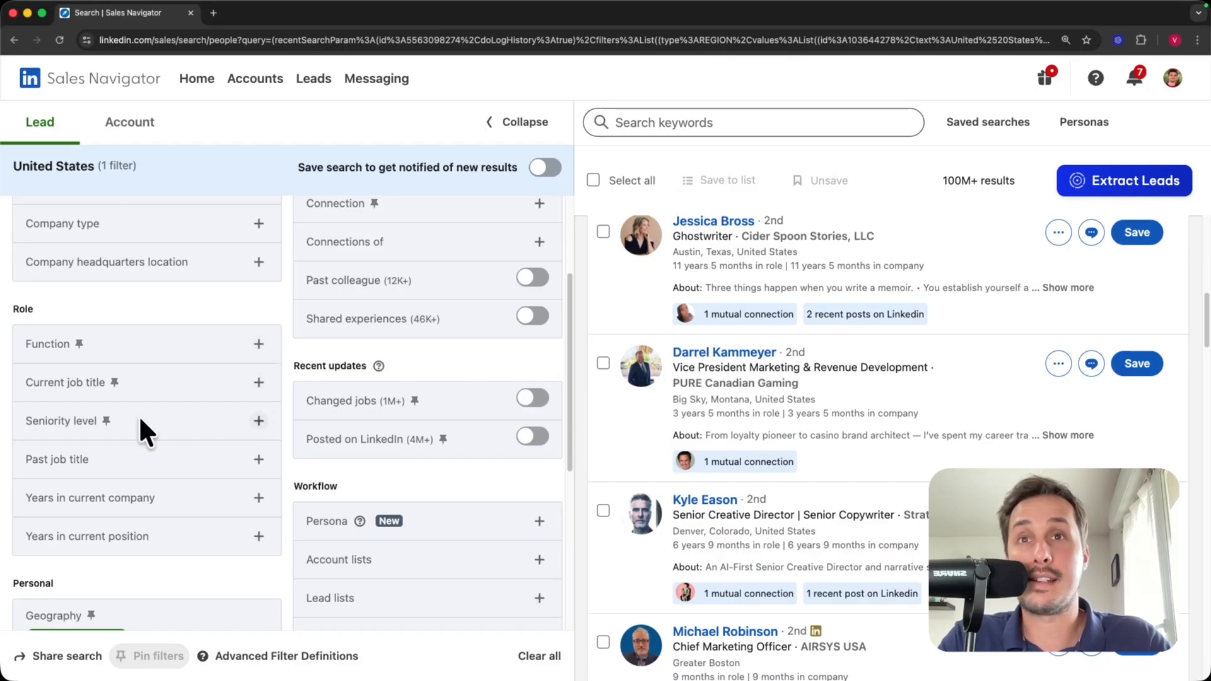
- Filter the United States leads to include the function Marketing
click(230, 334)
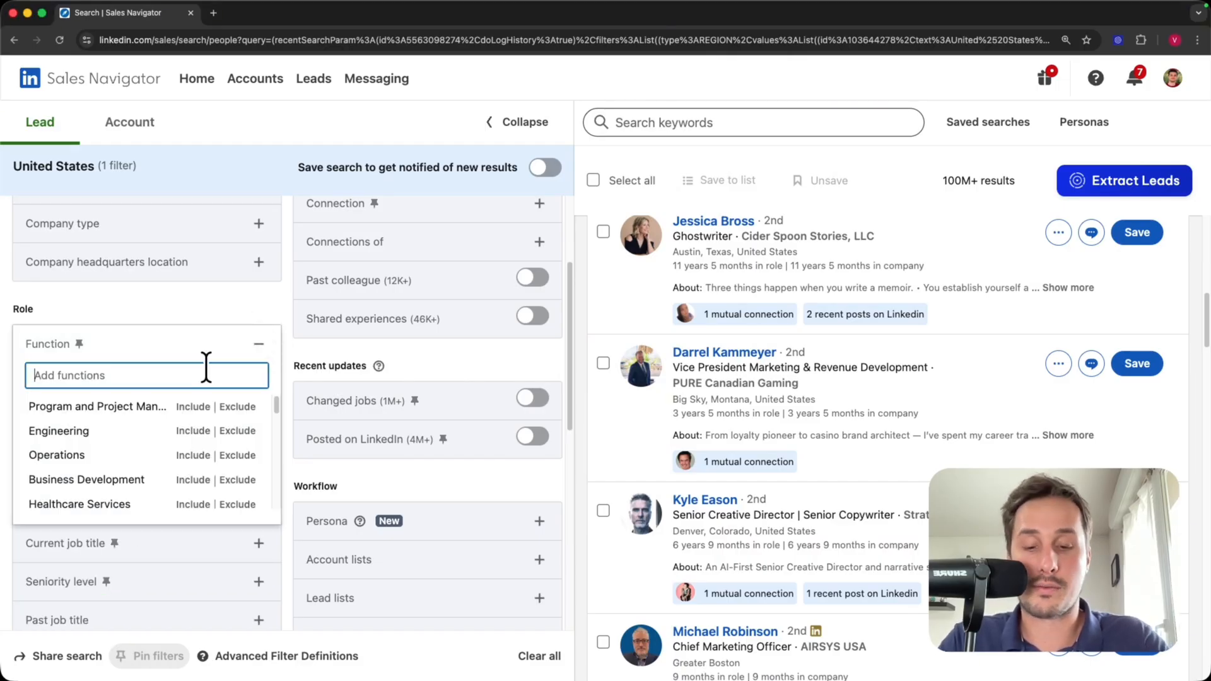
text(mark)
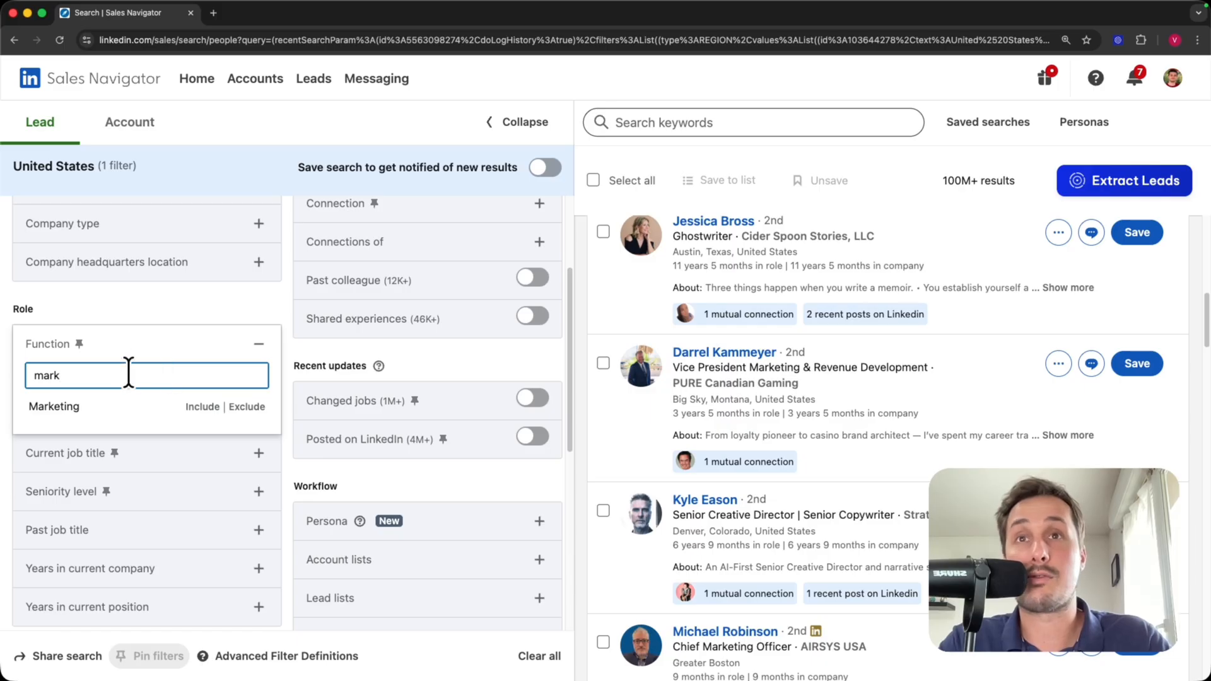
click(207, 406)
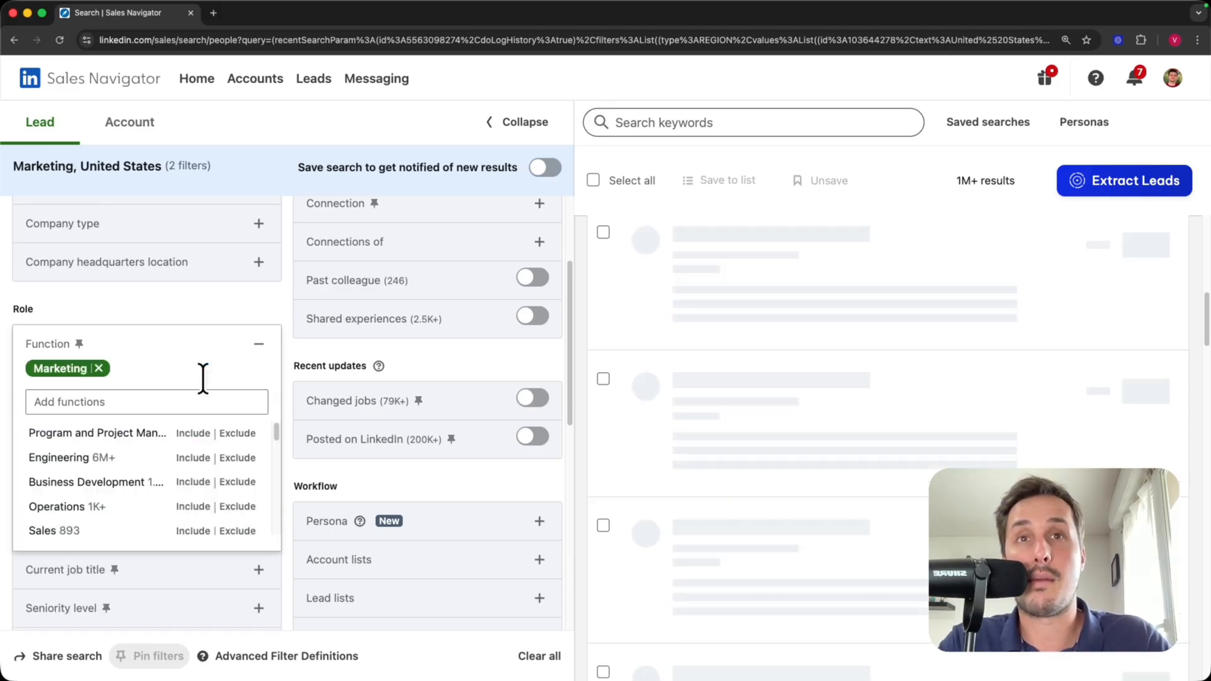
click(218, 293)
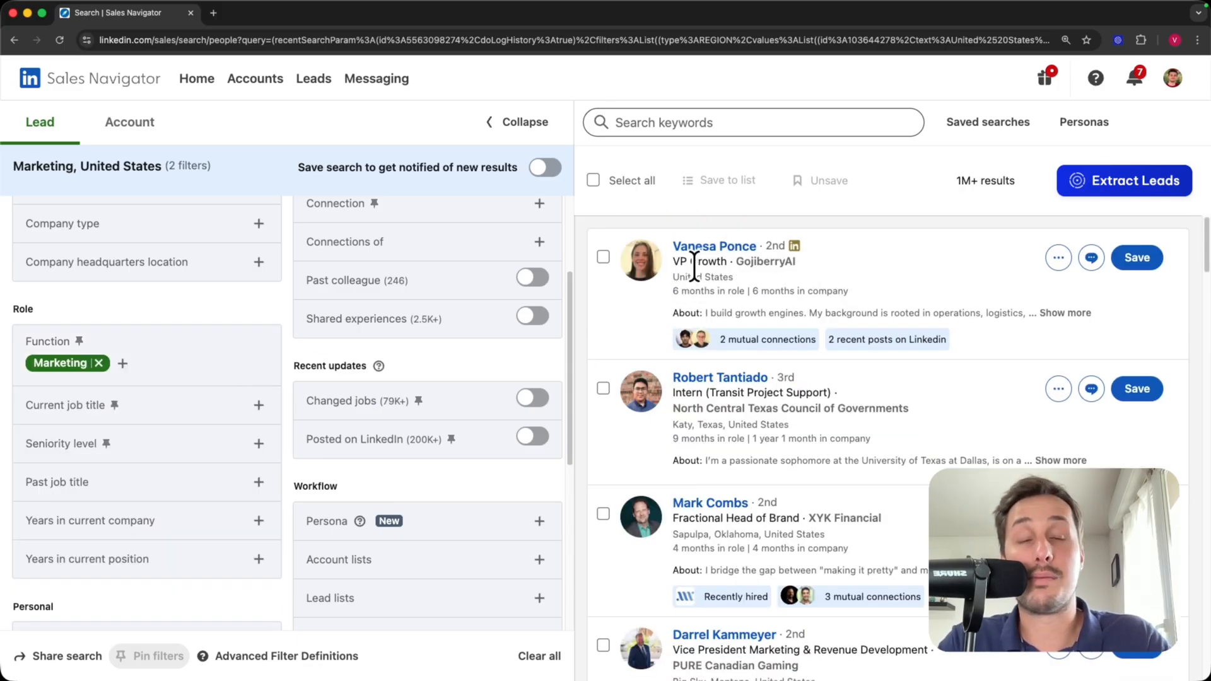
- Examine the job titles of the leads matched by the Marketing function filter
scroll(725, 365, down, 2)
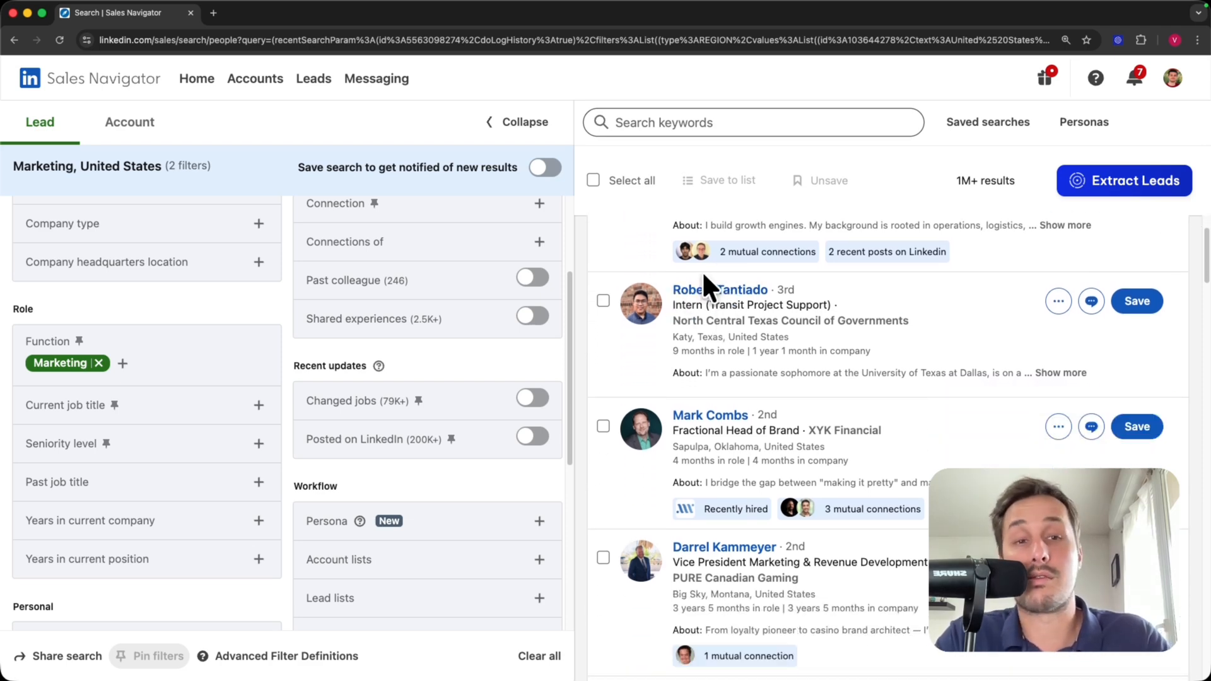
scroll(742, 271, down, 2)
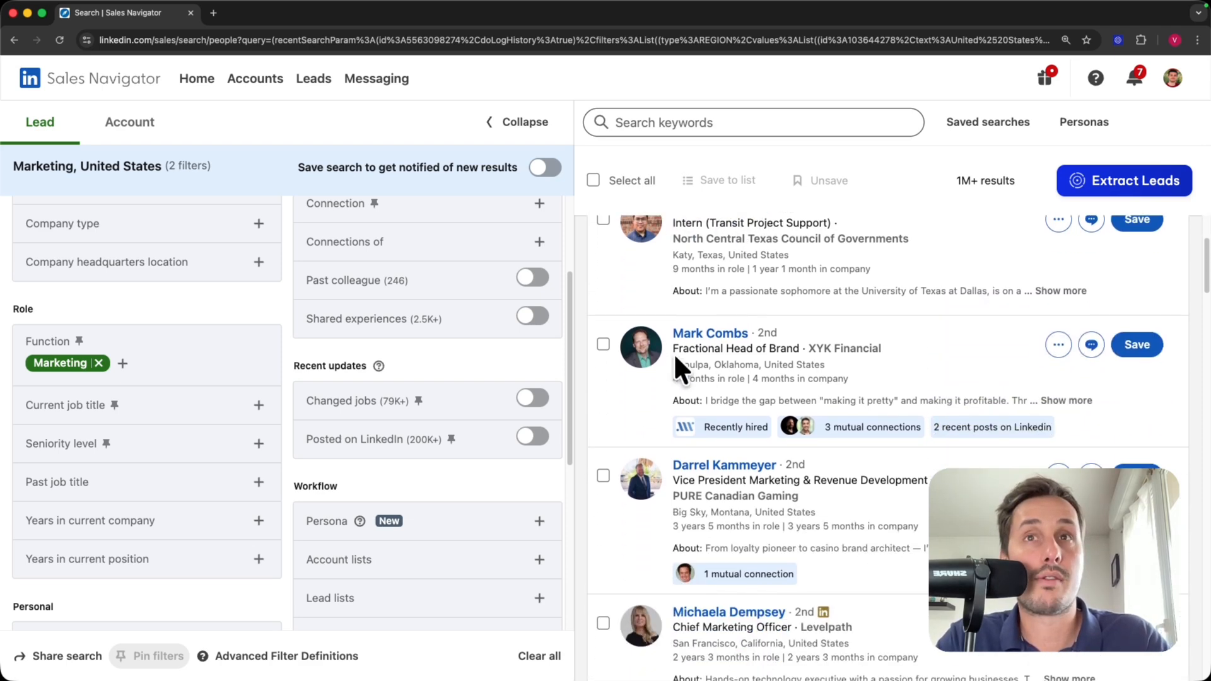
scroll(767, 349, down, 1)
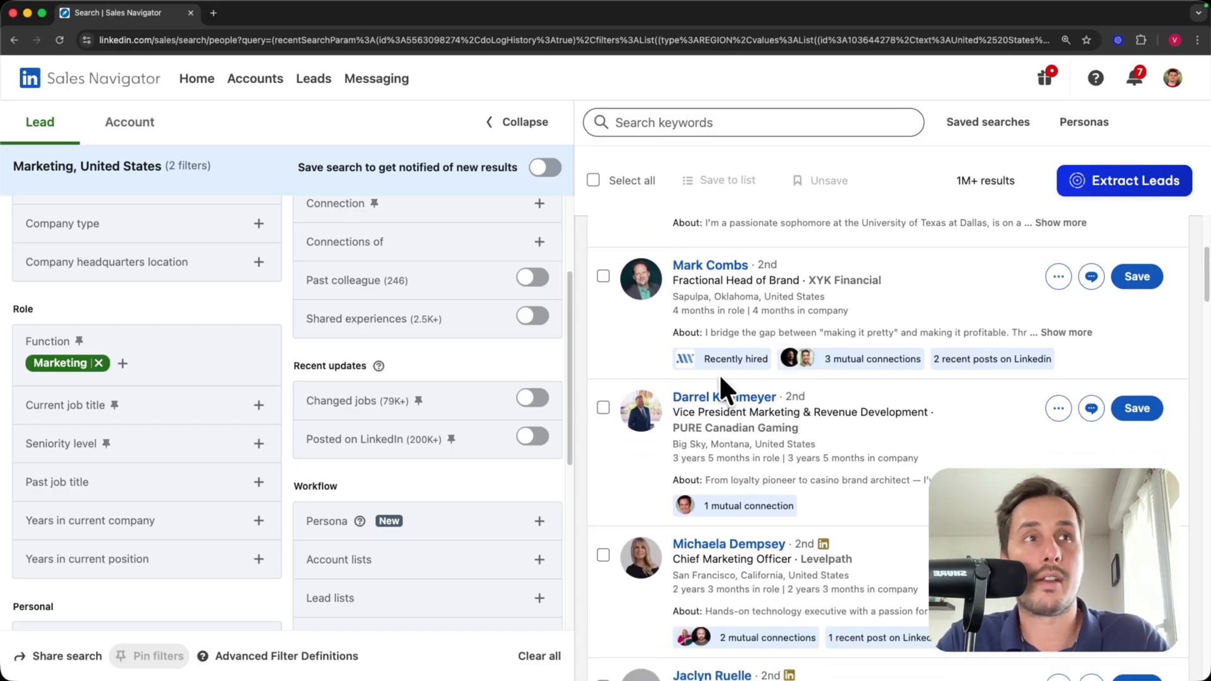
scroll(721, 379, down, 6)
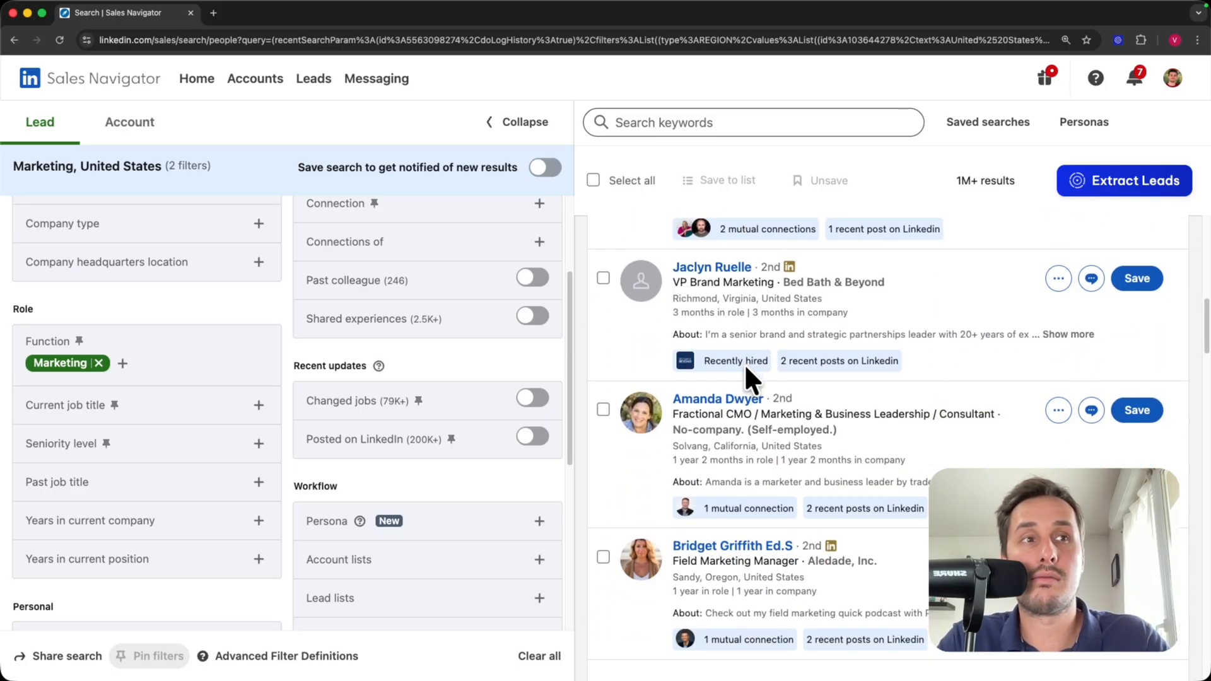
scroll(744, 363, down, 15)
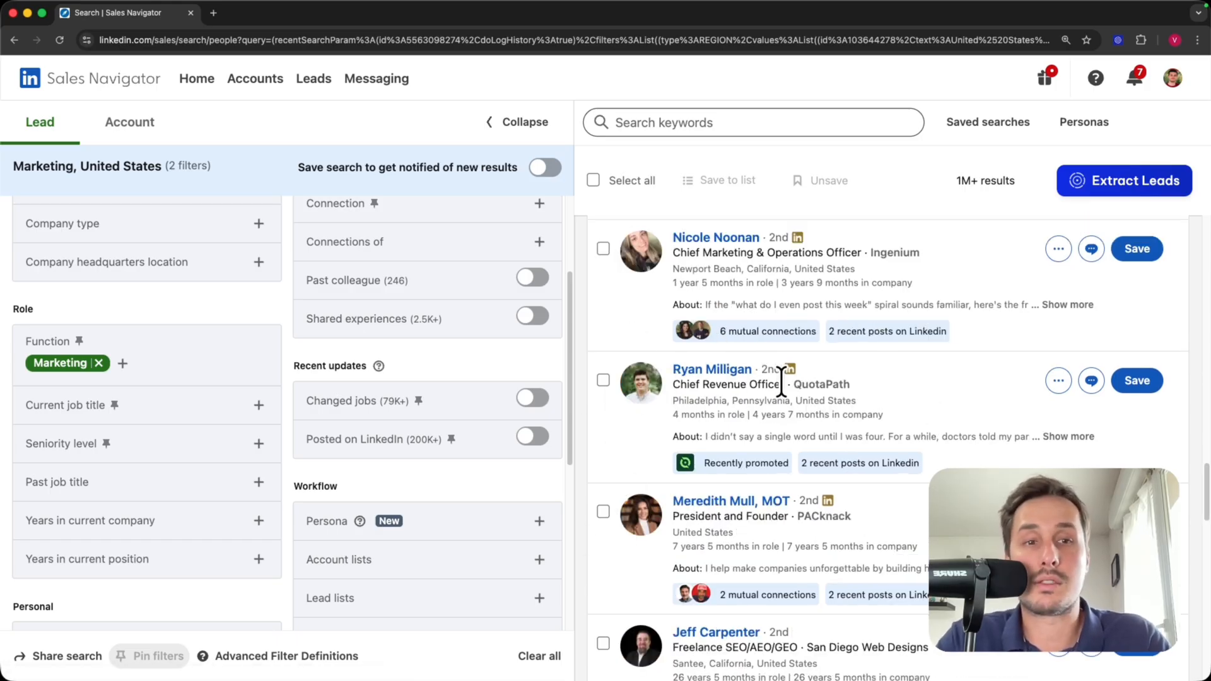
scroll(782, 403, down, 2)
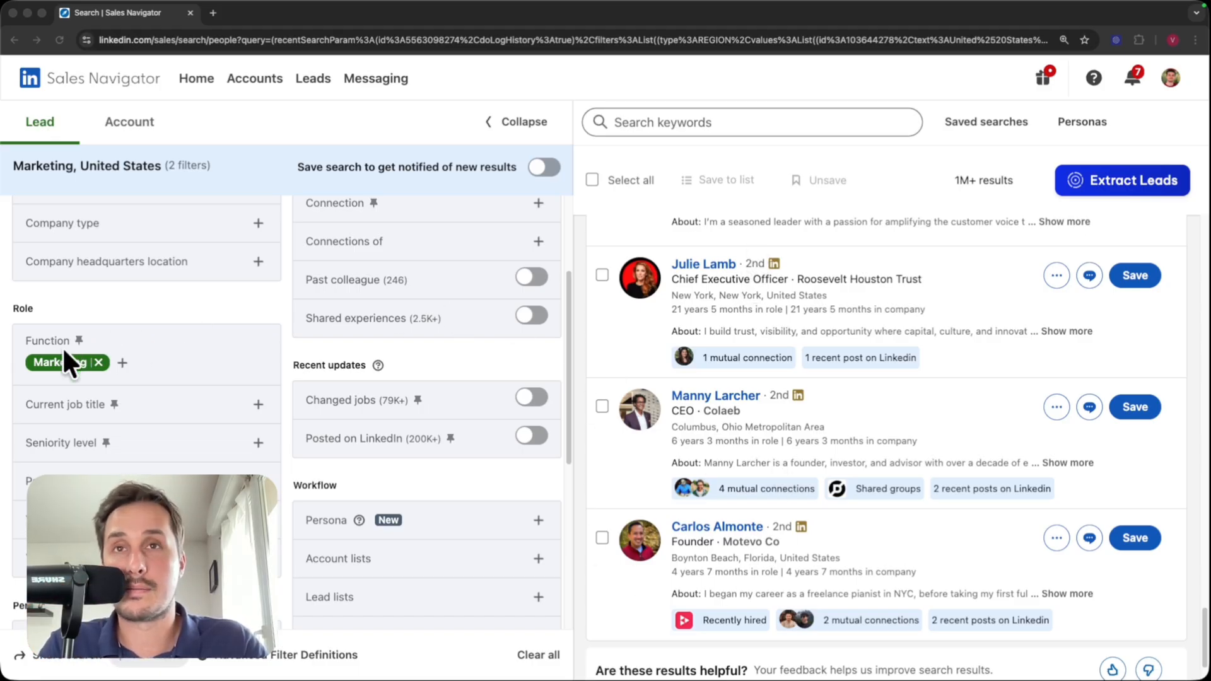
- Replace the Marketing function filter with the seniority level Director
click(98, 362)
click(259, 420)
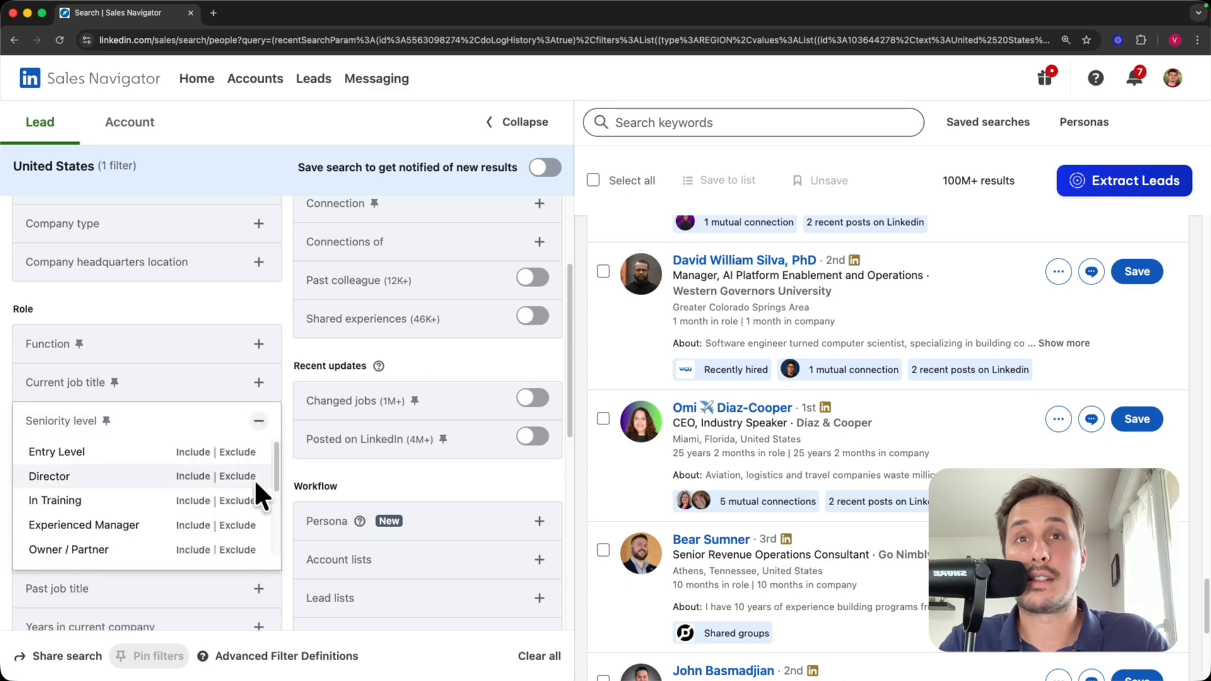
click(192, 475)
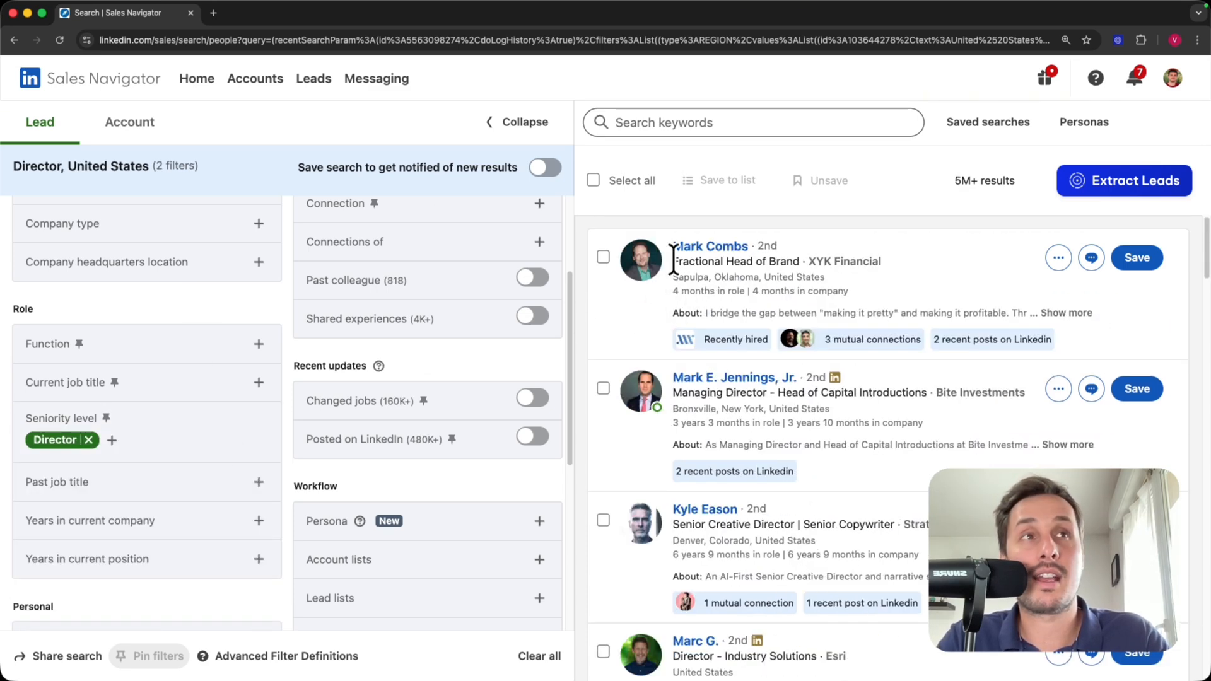
- Examine the Director-level leads' job titles, highlighting Fractional Head of Brand, Board of Advisors and Head of GTM
drag(672, 261, 936, 243)
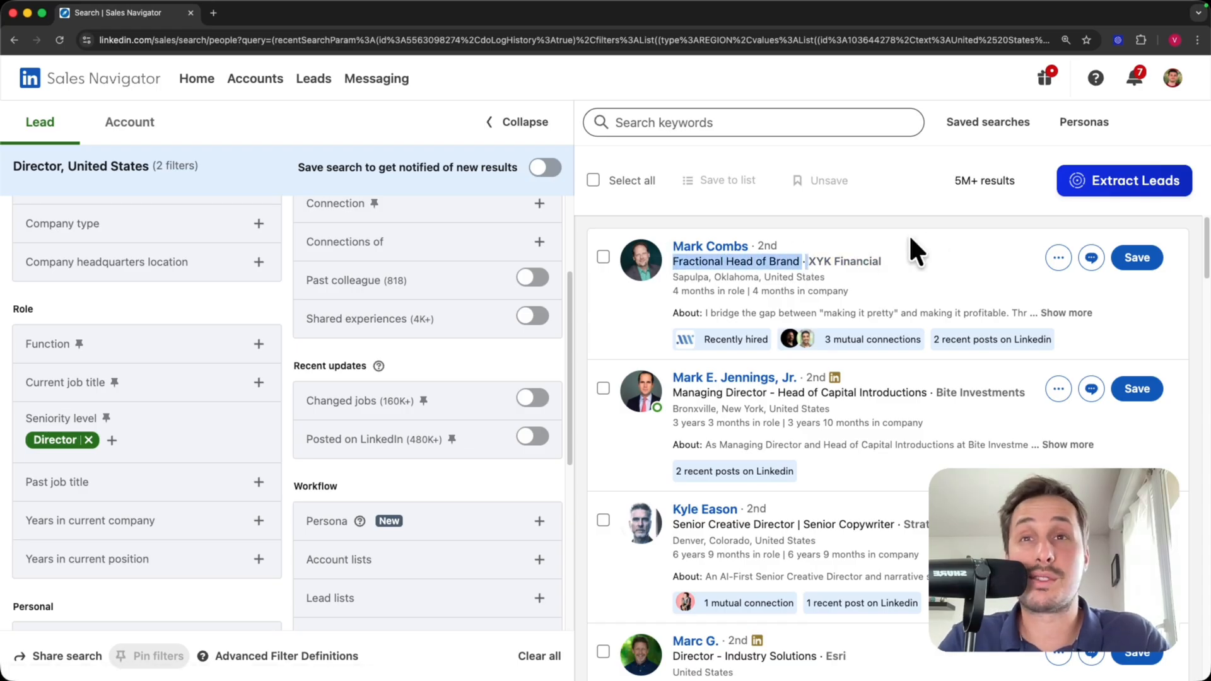
scroll(873, 314, down, 9)
drag(673, 427, 762, 427)
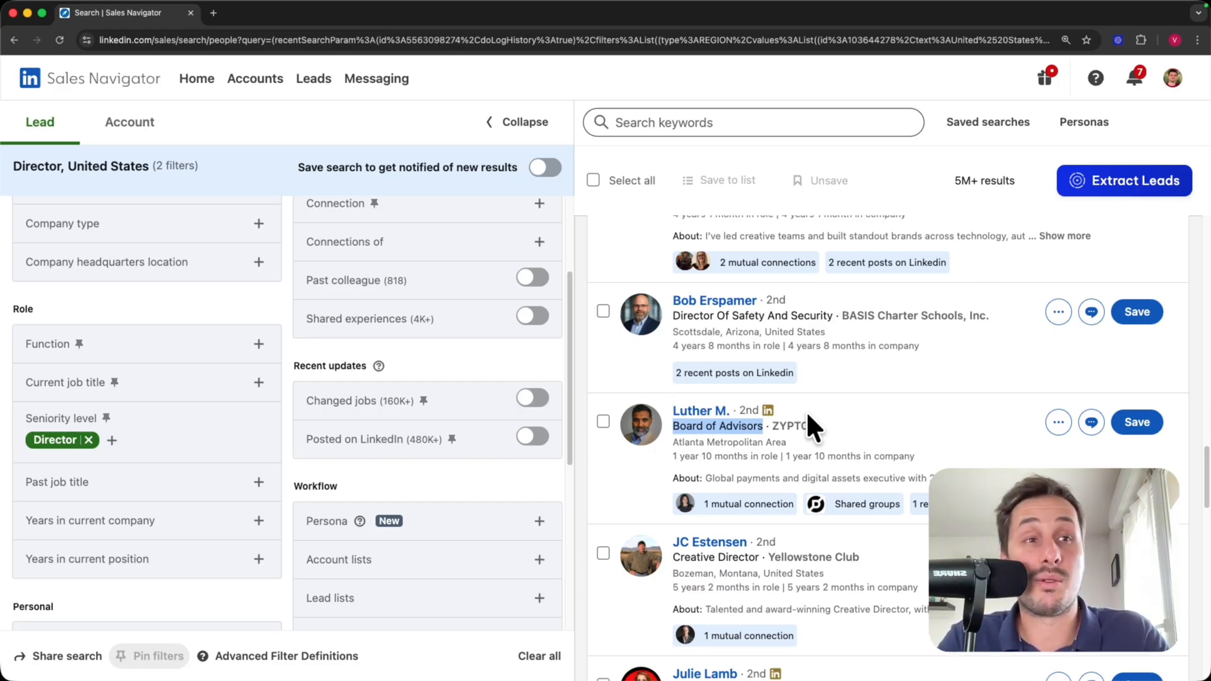
scroll(806, 411, down, 10)
drag(673, 310, 745, 328)
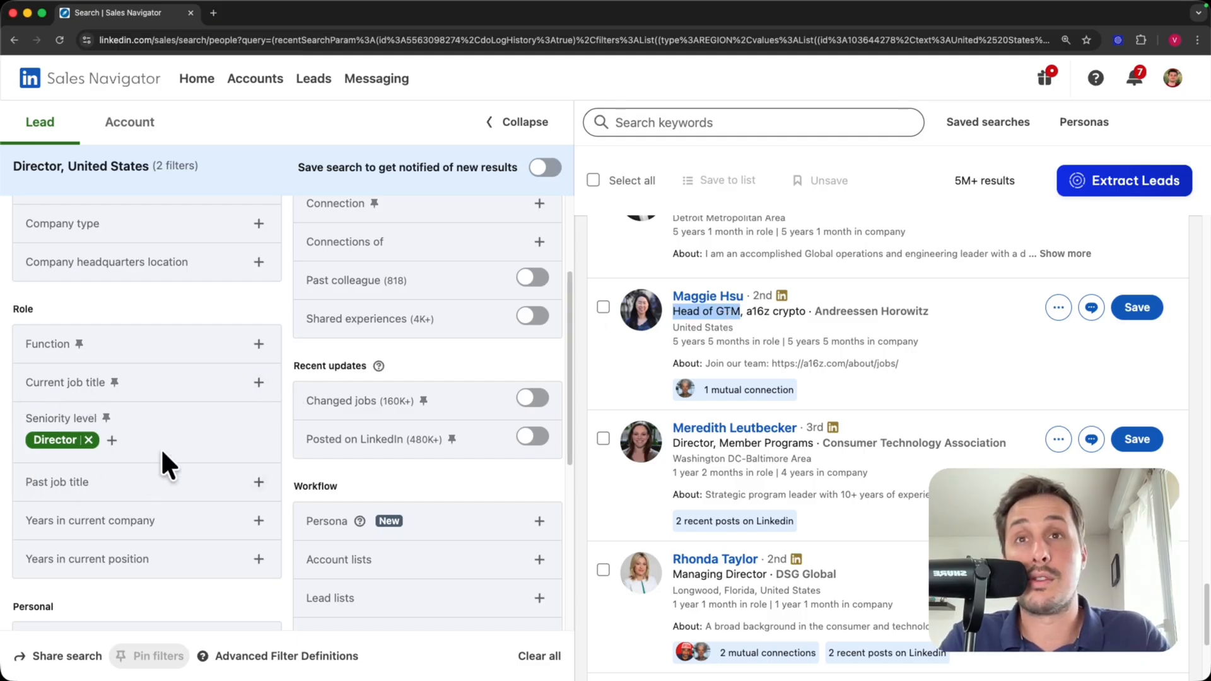
- Remove the Director seniority filter, include the industry Marketing Services, and check the first matching lead's job title
click(88, 440)
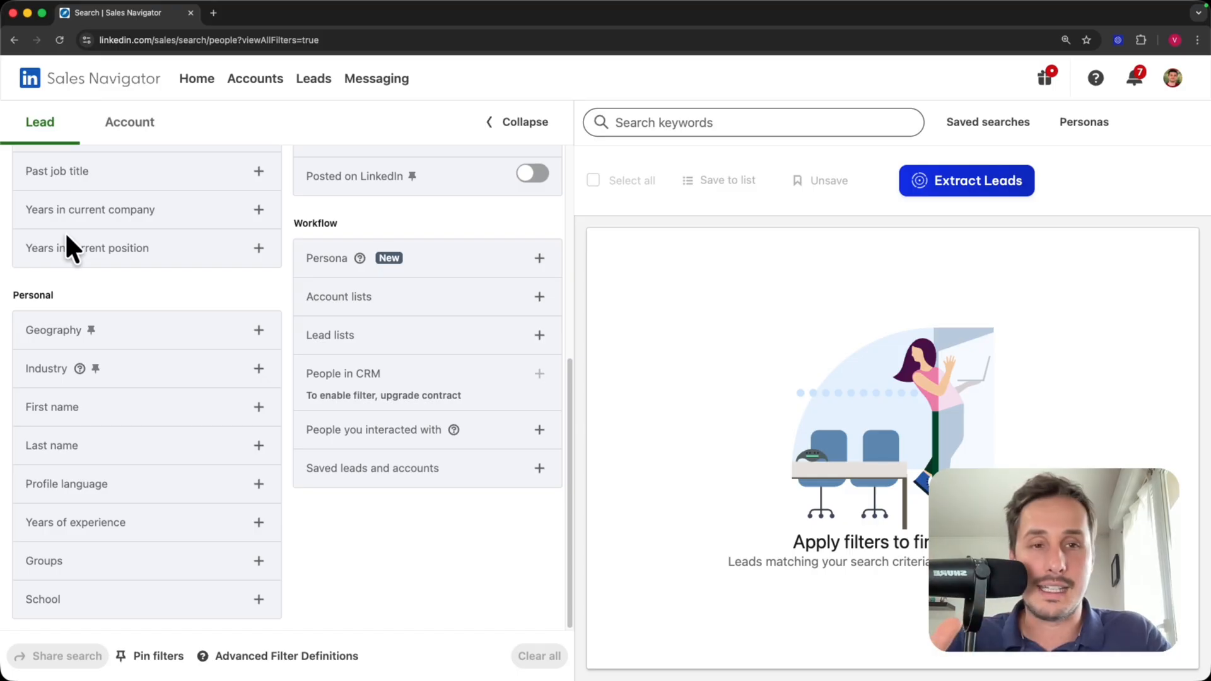
click(244, 353)
text(market)
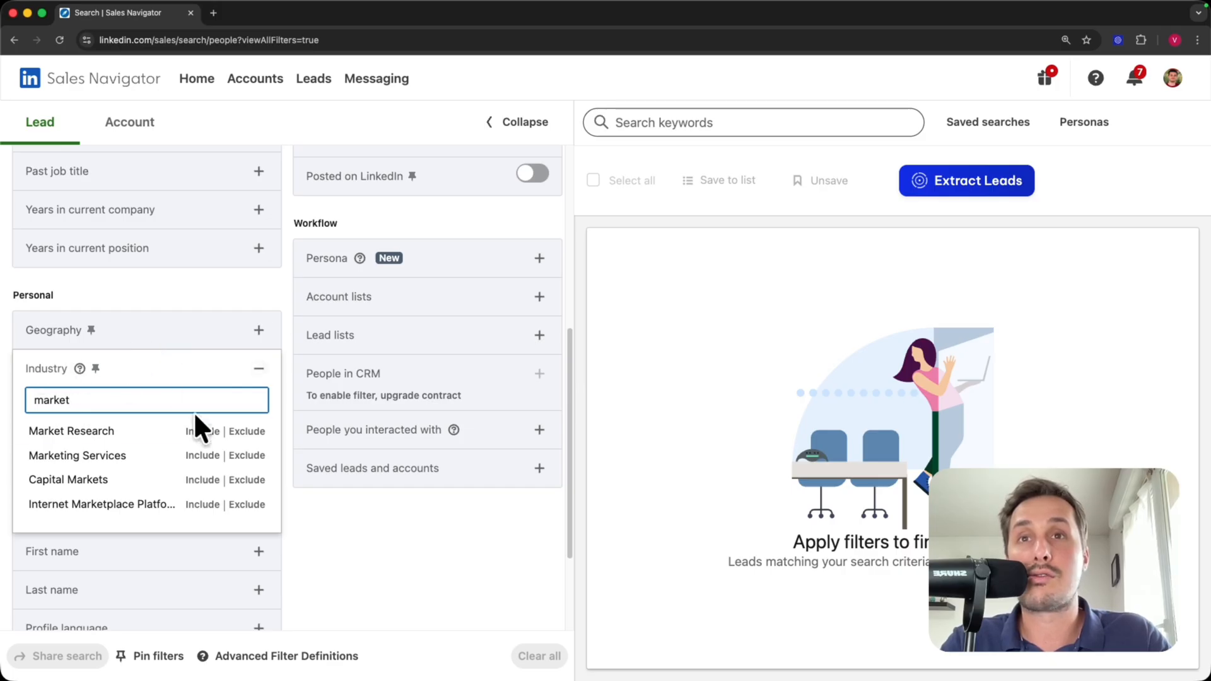
click(203, 450)
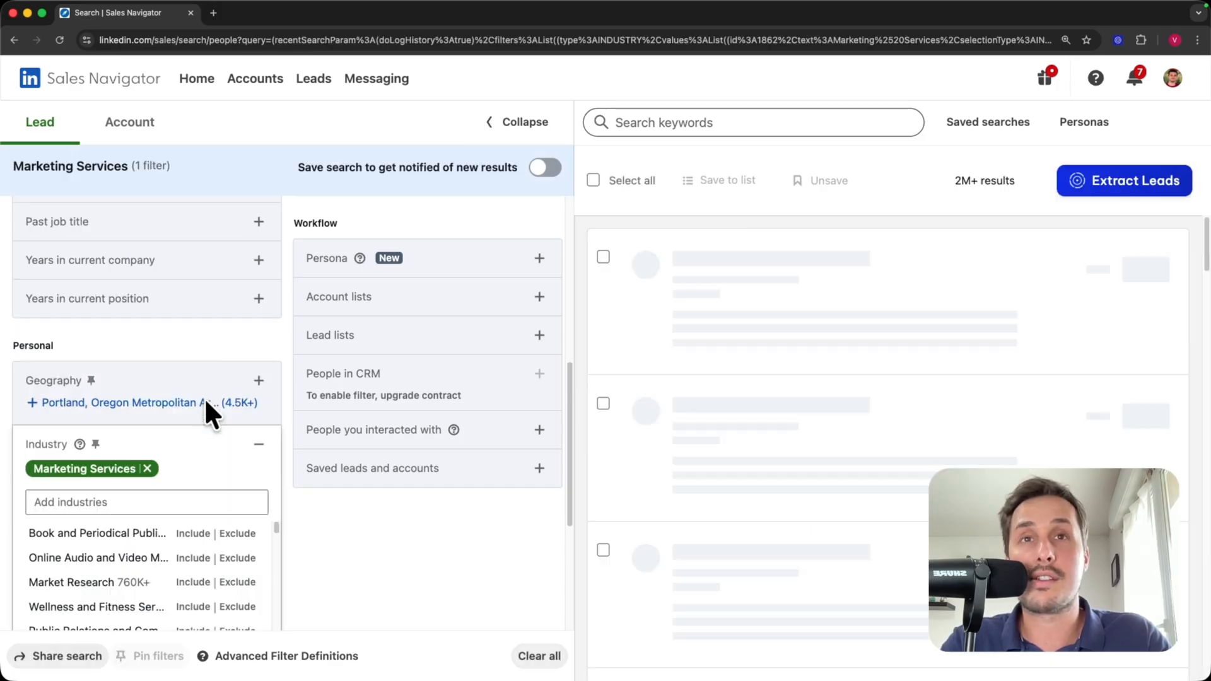
click(206, 337)
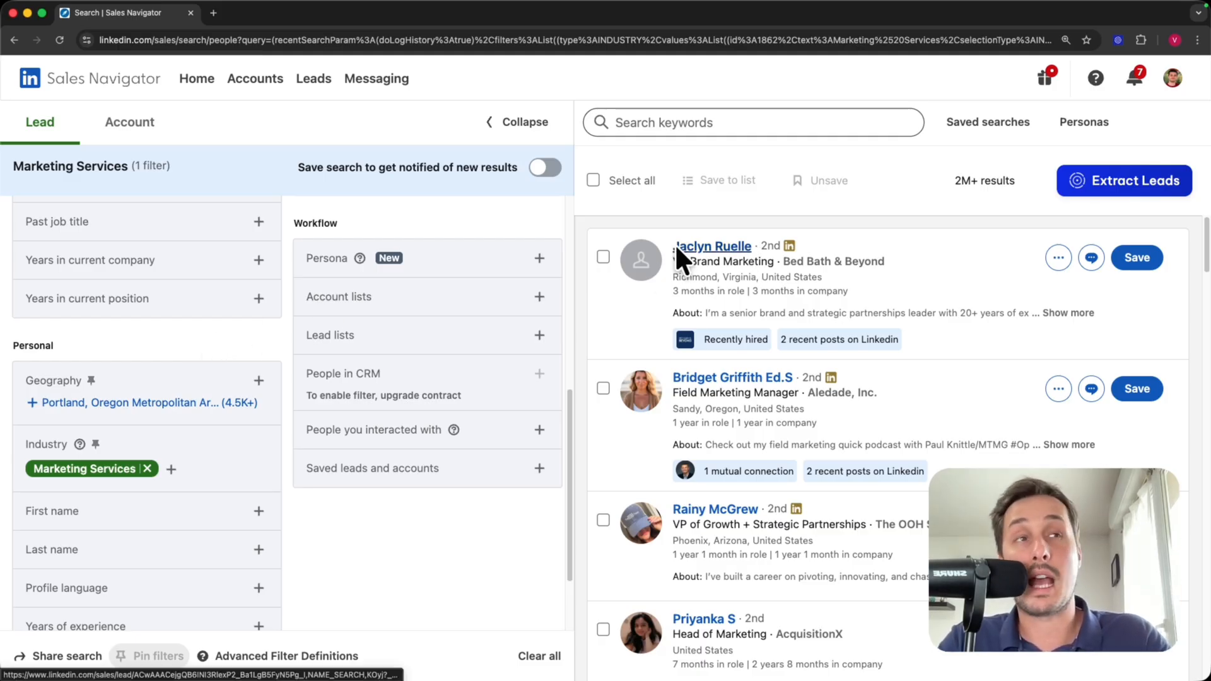
drag(679, 262, 773, 262)
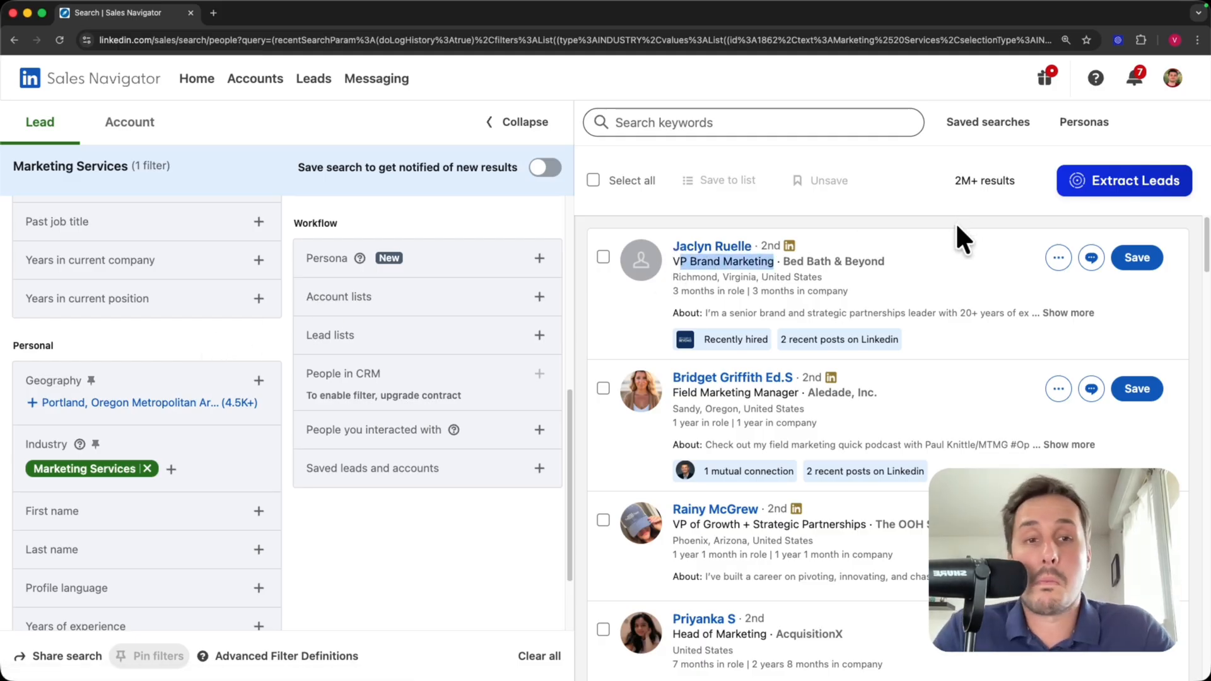
click(923, 256)
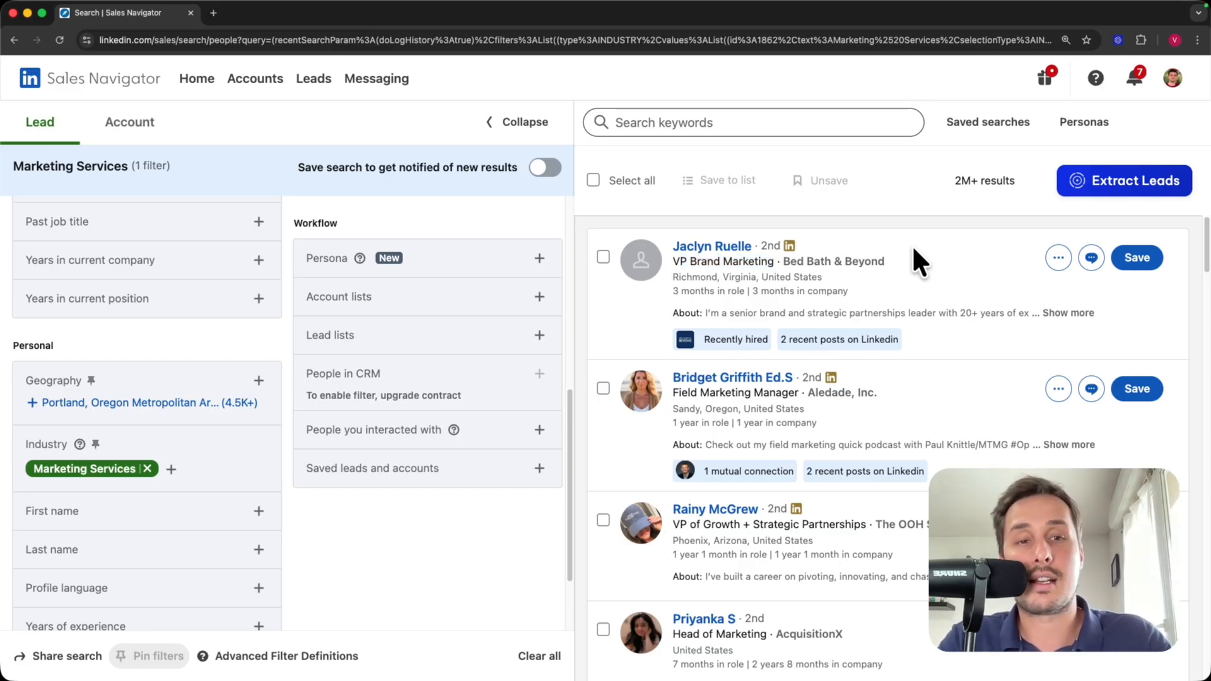
- Check the company industries of the first three leads, highlighting those of Bed Bath & Beyond, Aledade and The OOH Squad
mouse_move(833, 259)
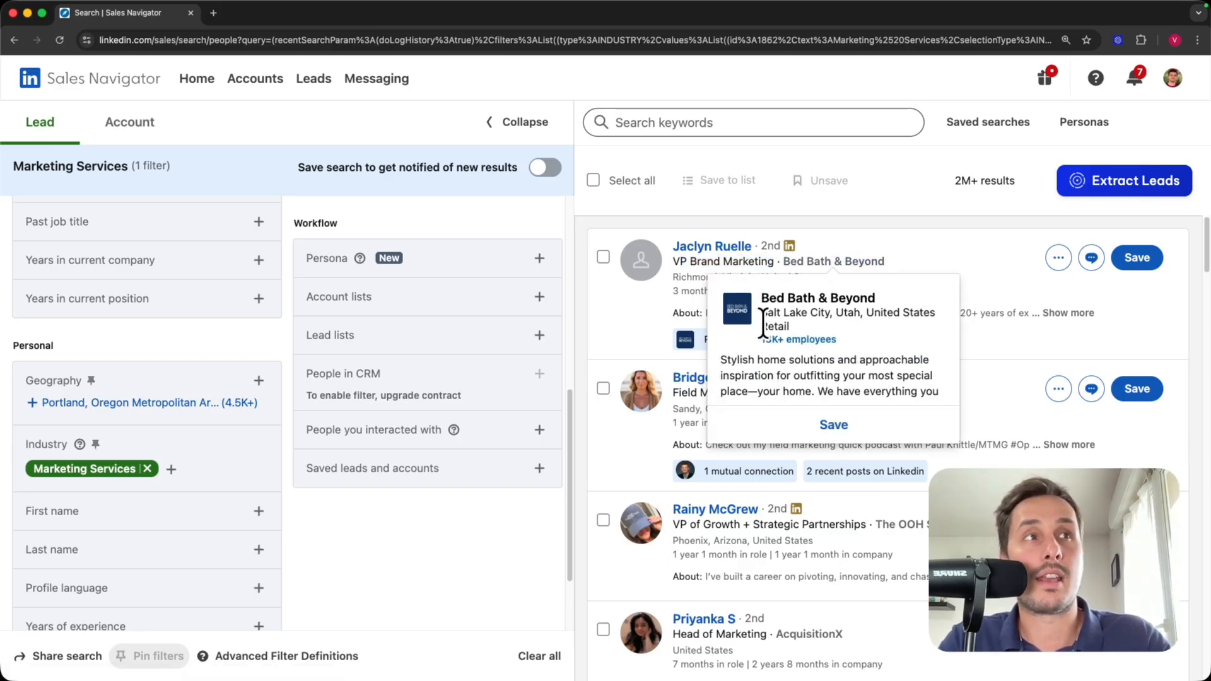
drag(761, 326, 792, 327)
scroll(986, 249, down, 2)
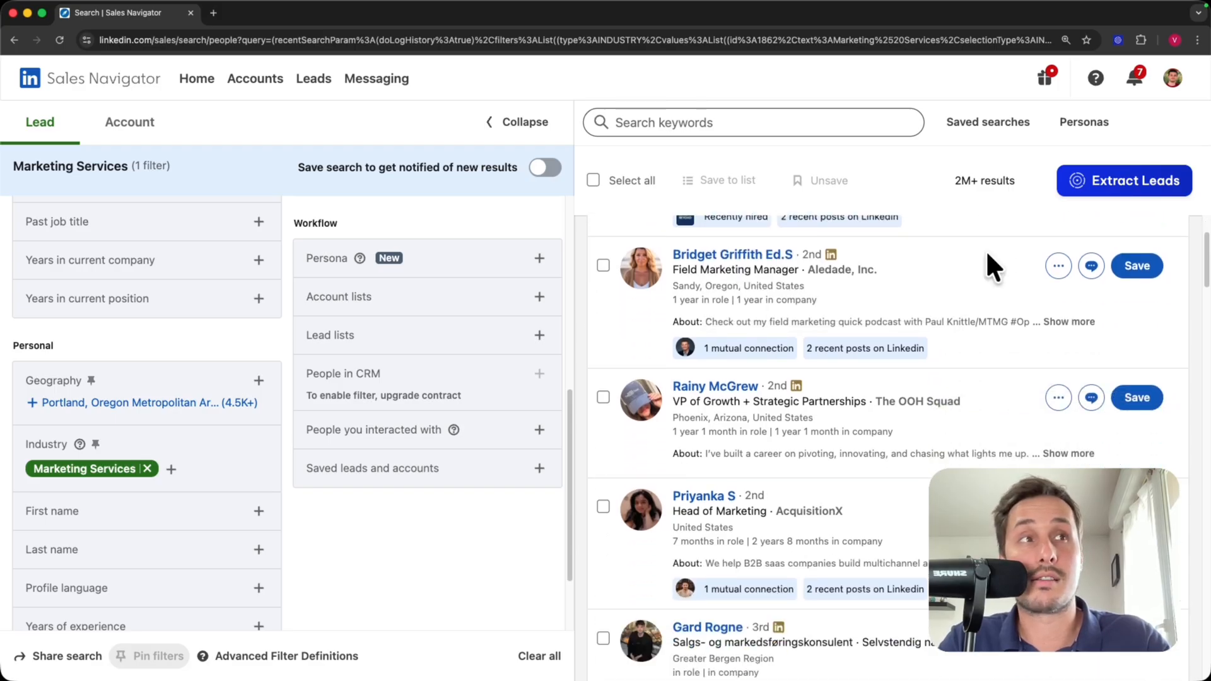
mouse_move(835, 243)
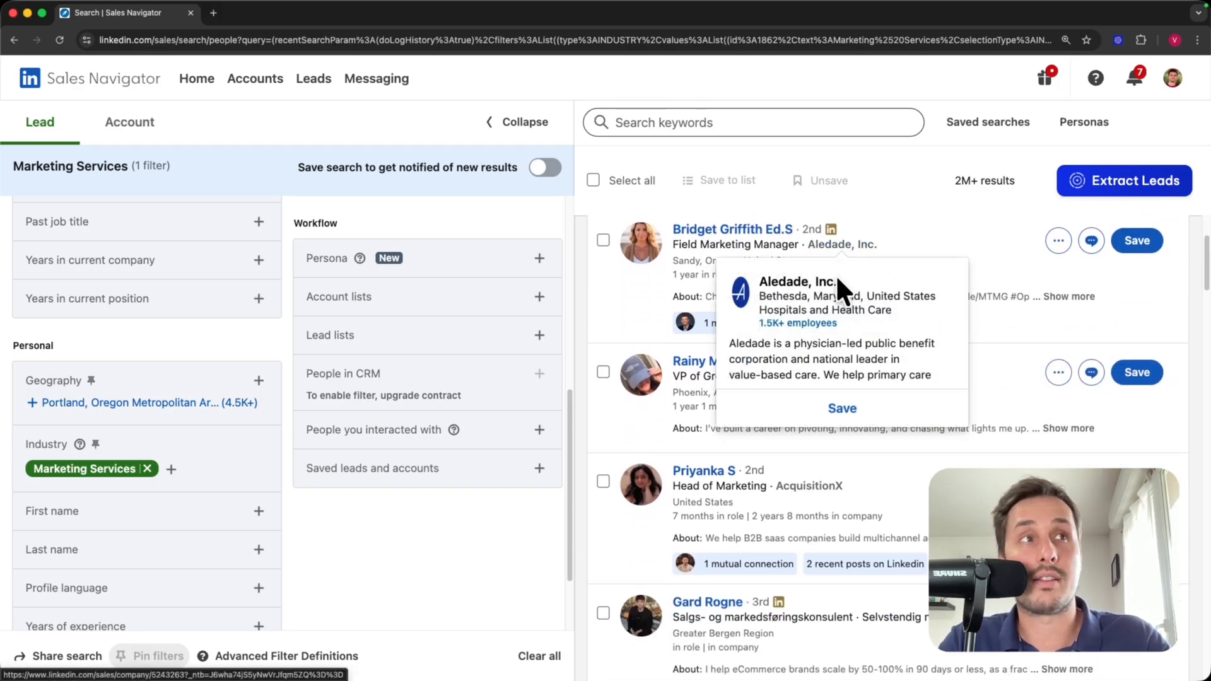
drag(759, 309, 839, 315)
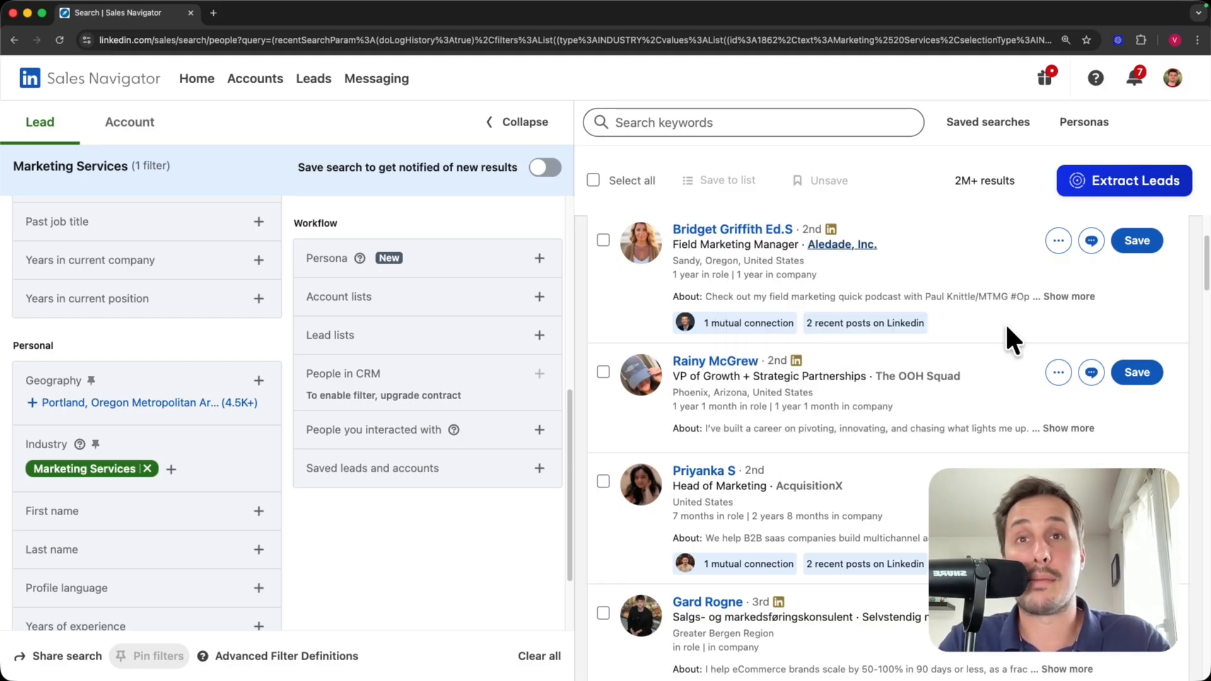
scroll(1006, 323, down, 2)
mouse_move(920, 265)
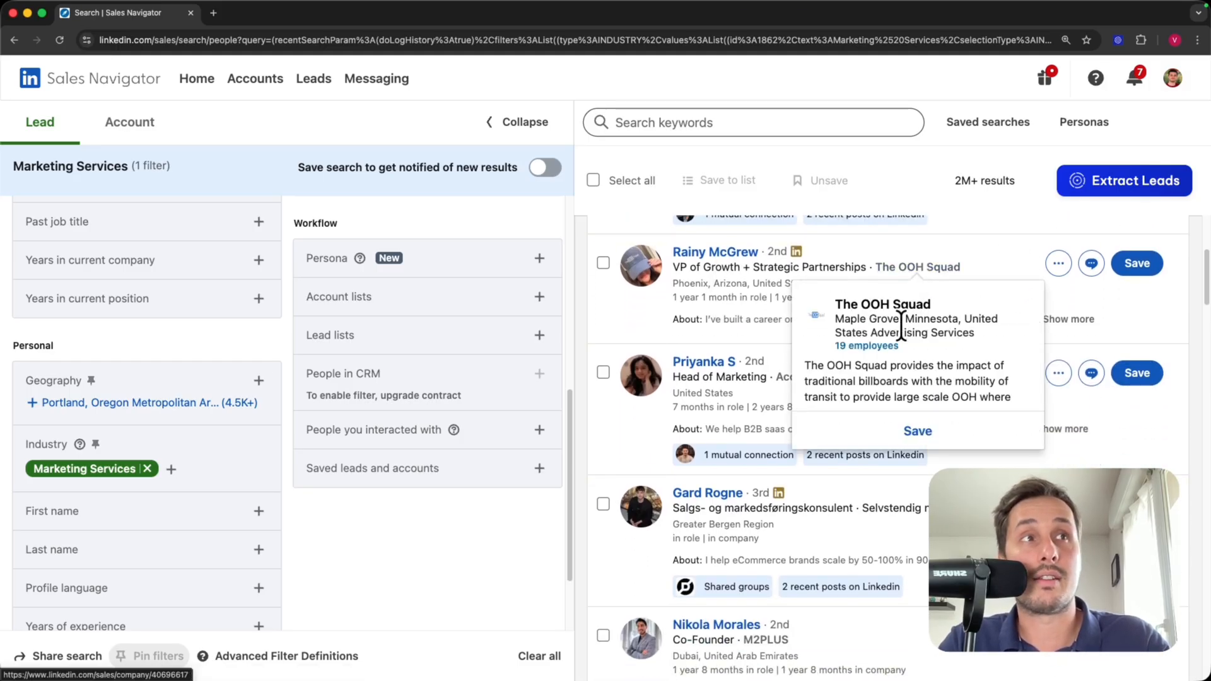
drag(870, 332, 981, 339)
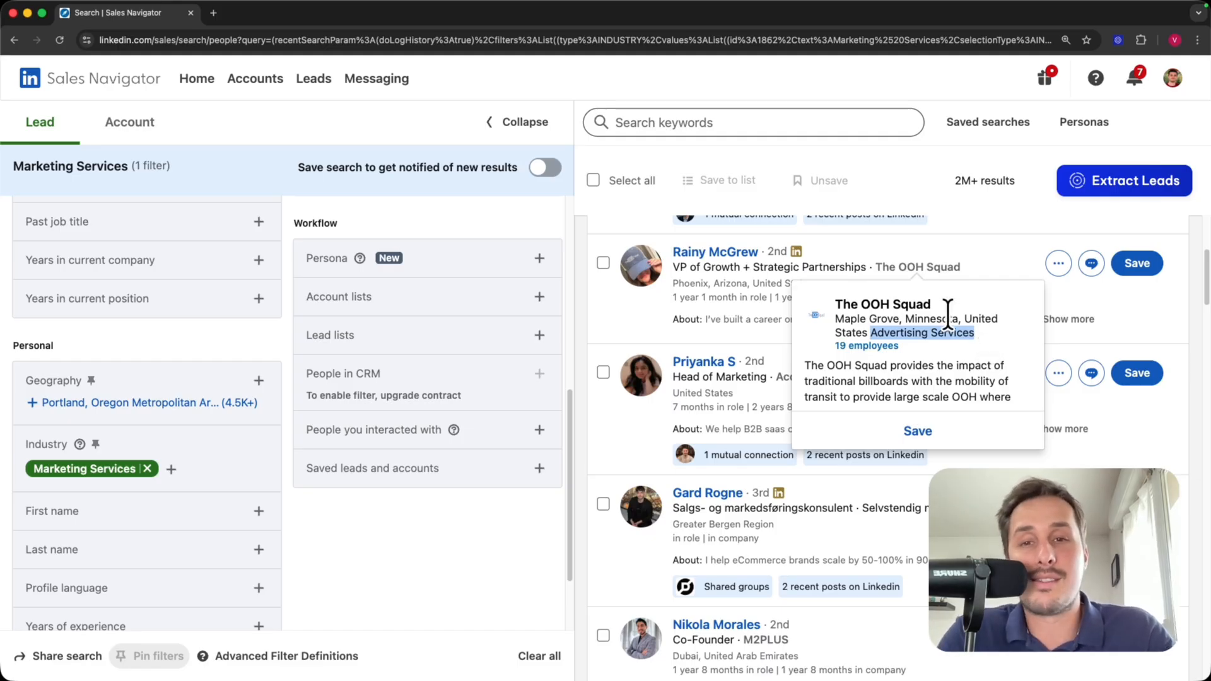
- Check the company industries of further matching leads, highlighting those of M2PLUS and SIGNALIZ
scroll(765, 340, down, 5)
mouse_move(765, 339)
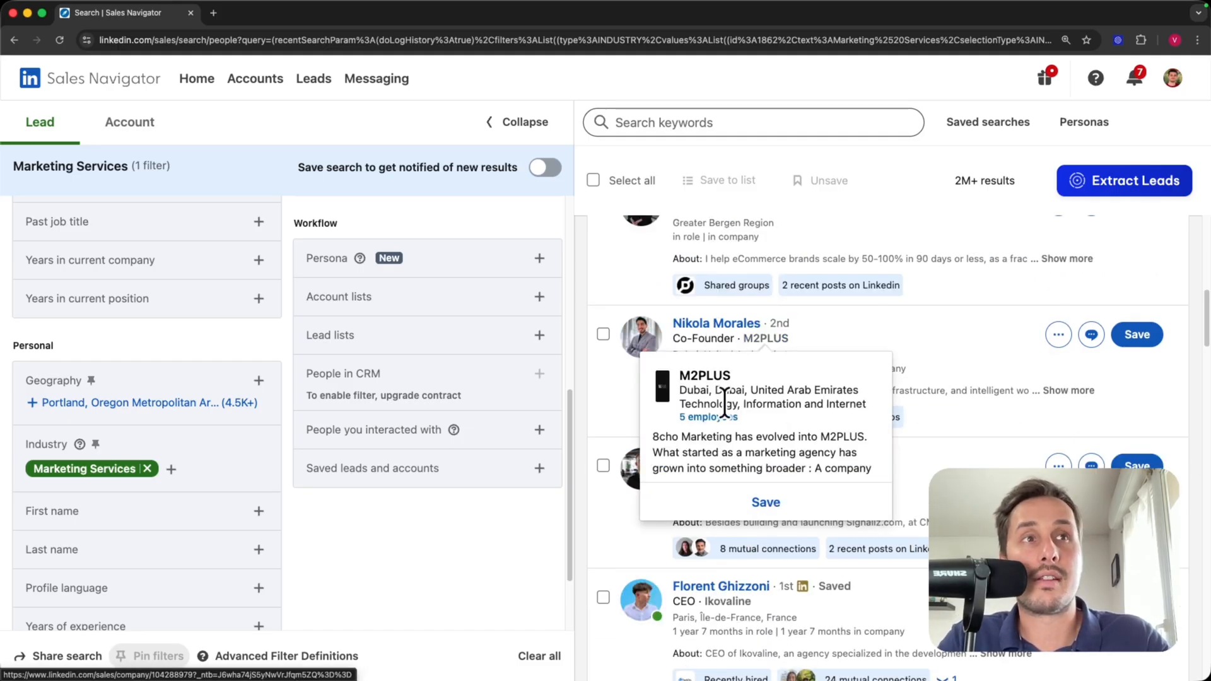
drag(680, 404, 868, 405)
scroll(933, 345, down, 2)
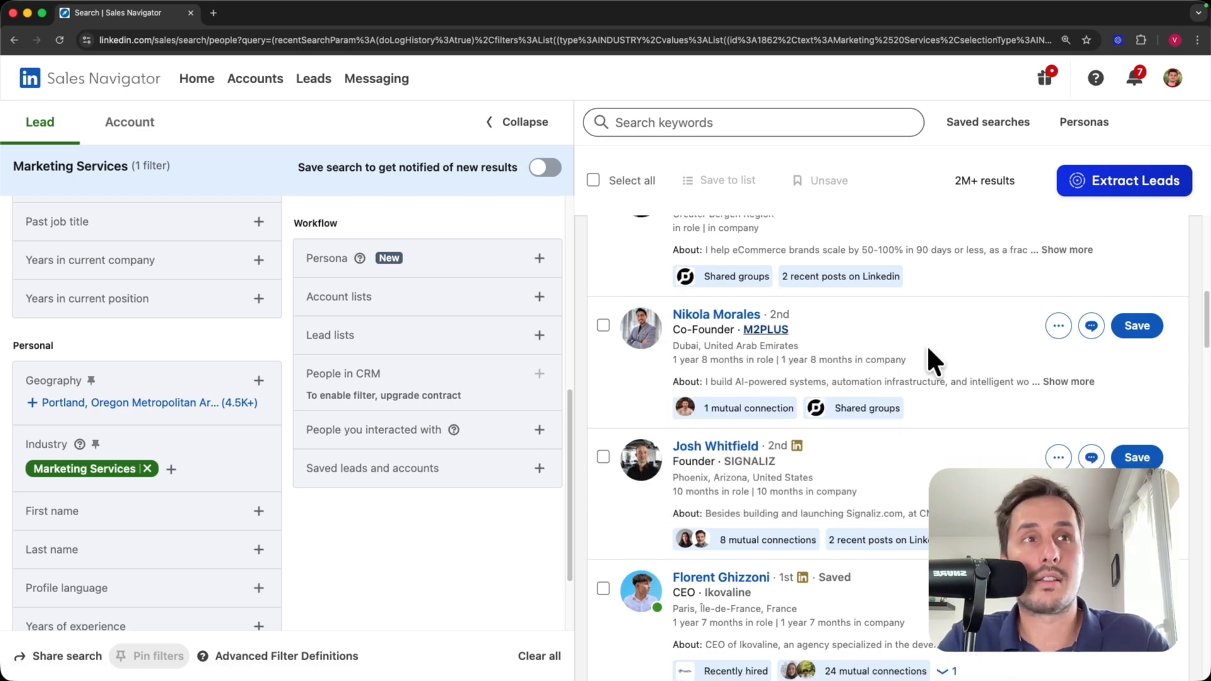
mouse_move(743, 386)
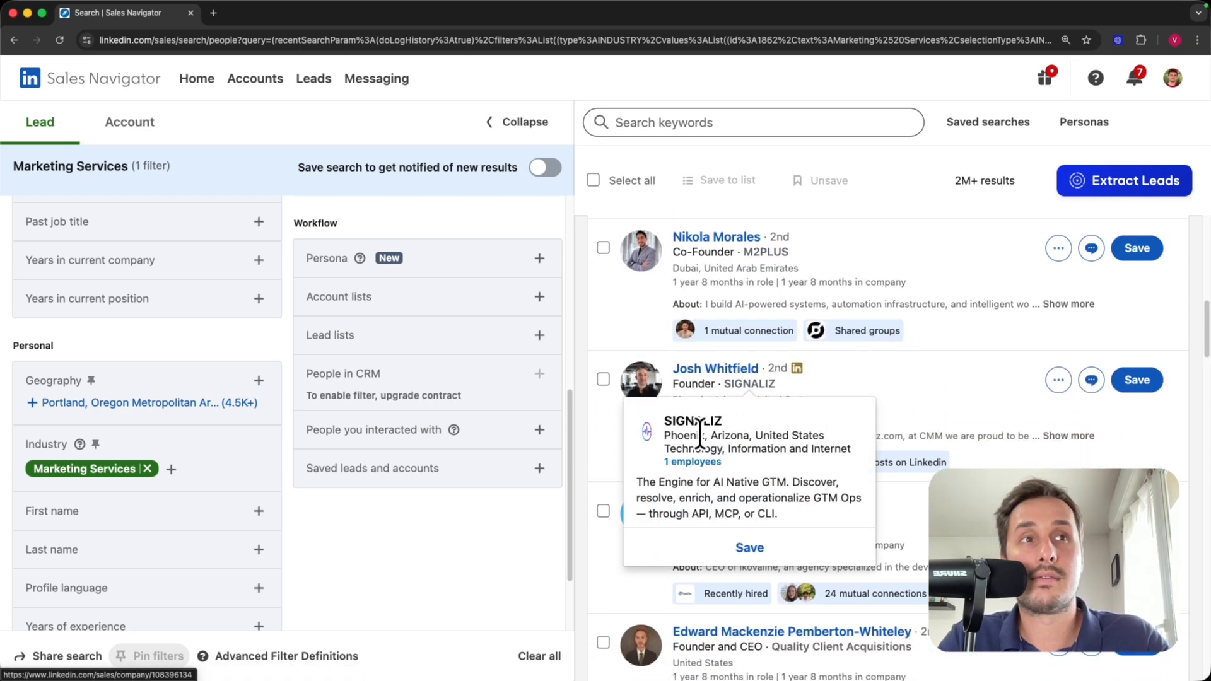
drag(663, 449, 861, 460)
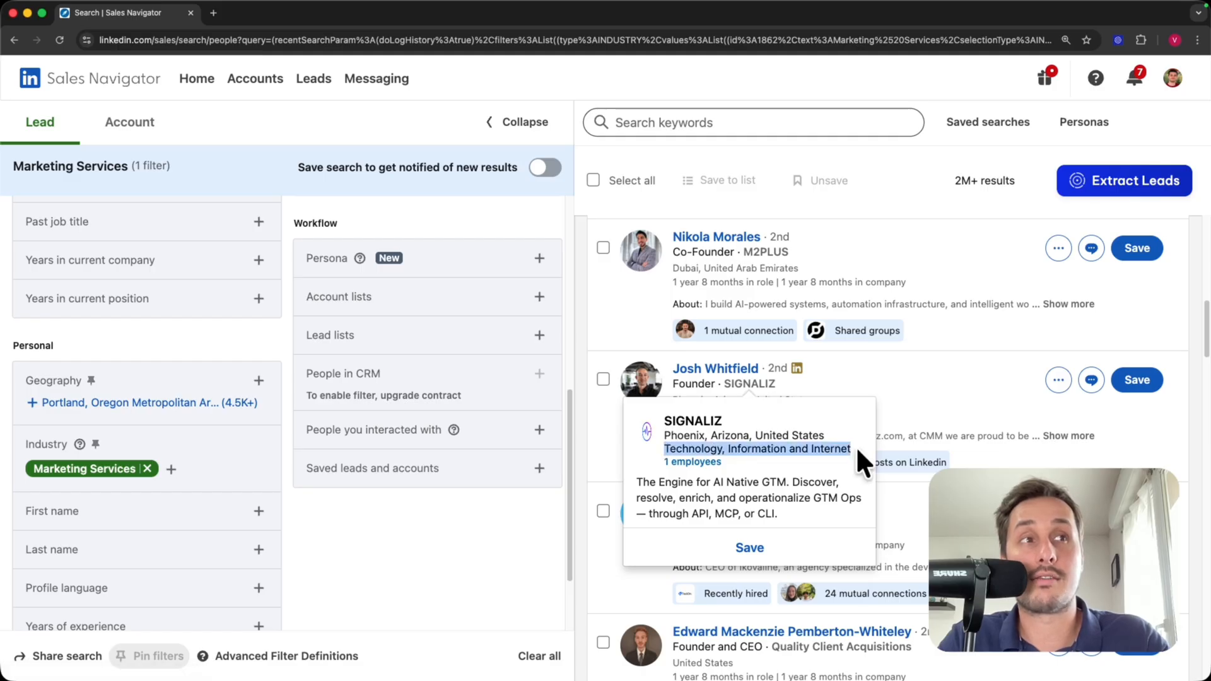
- Remove the Marketing Services industry filter from the lead search
scroll(908, 334, up, 10)
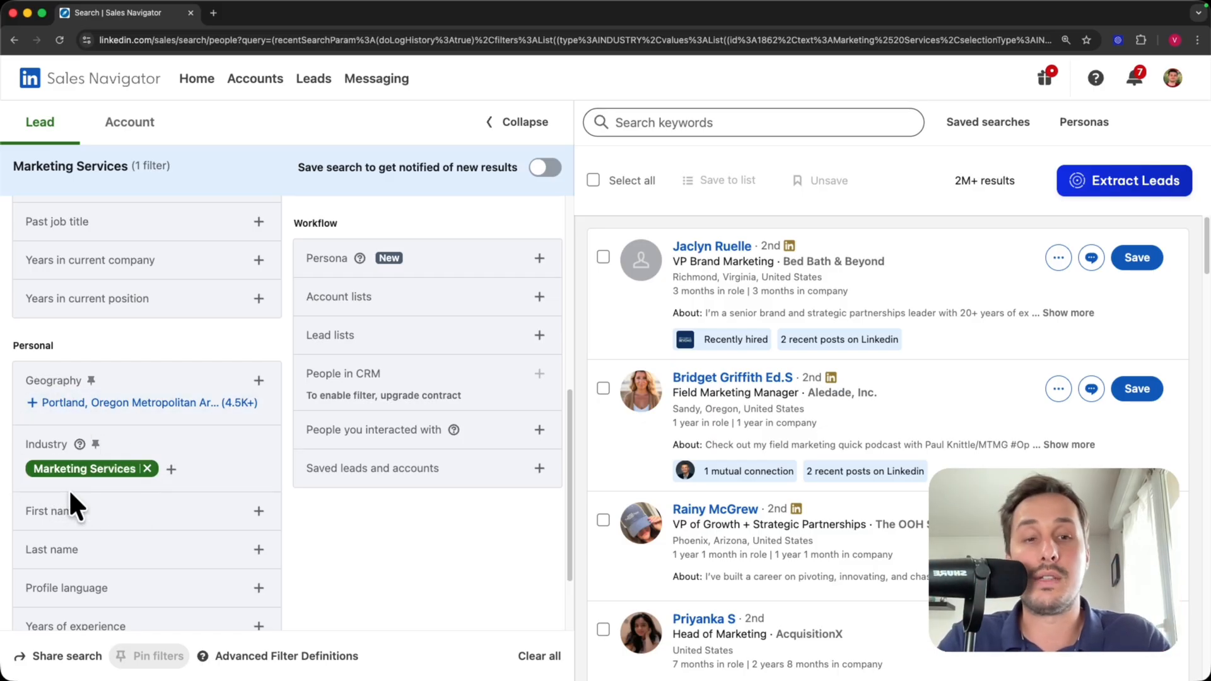
click(148, 467)
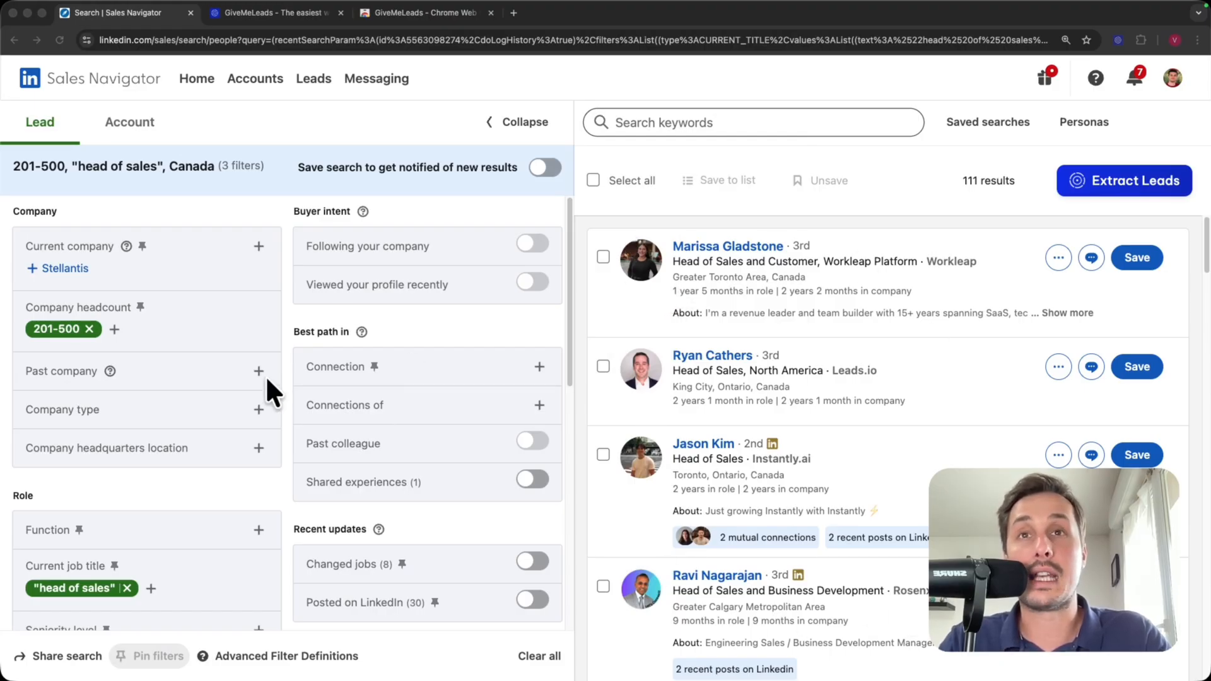
- Review the lead search's filters for company headcount 201-500, job title "head of sales" and geography Canada
scroll(338, 442, down, 10)
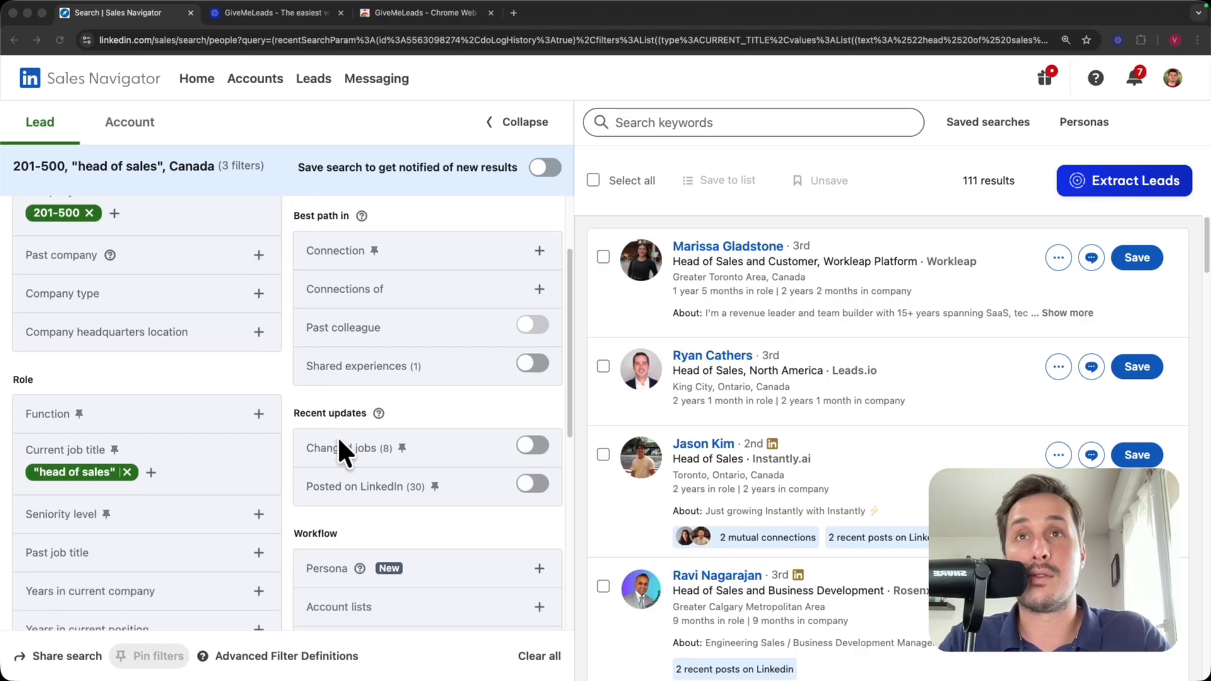
scroll(338, 437, up, 5)
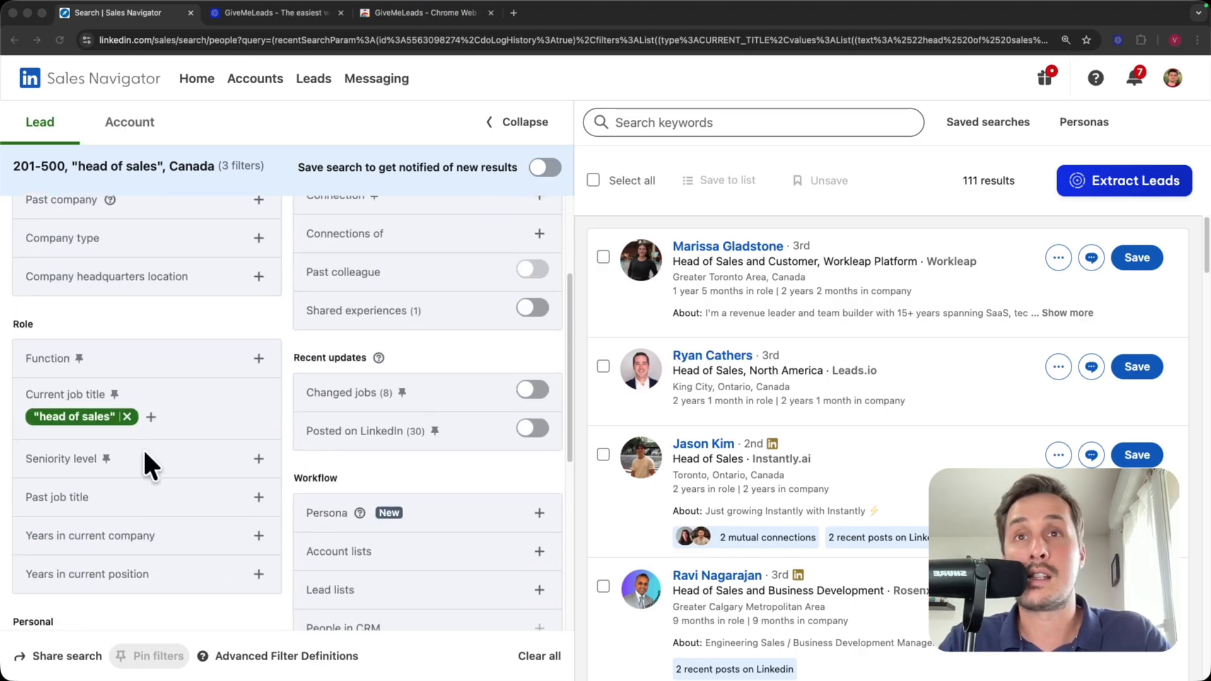
scroll(44, 354, up, 4)
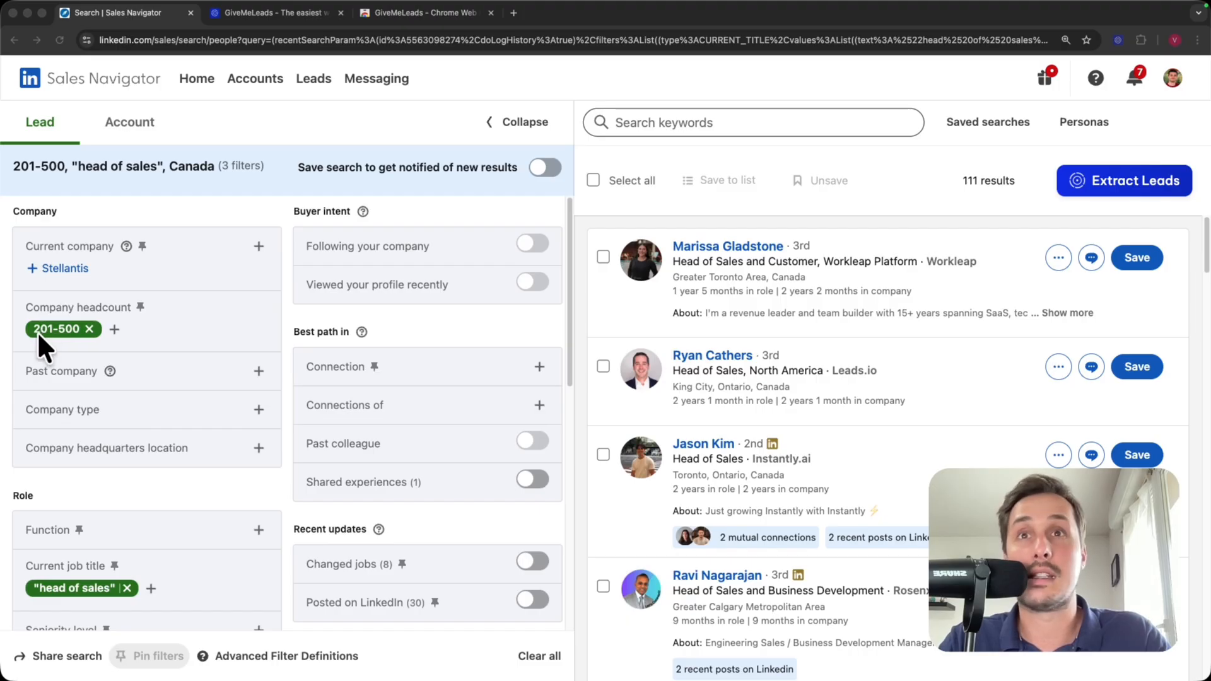
scroll(92, 369, down, 6)
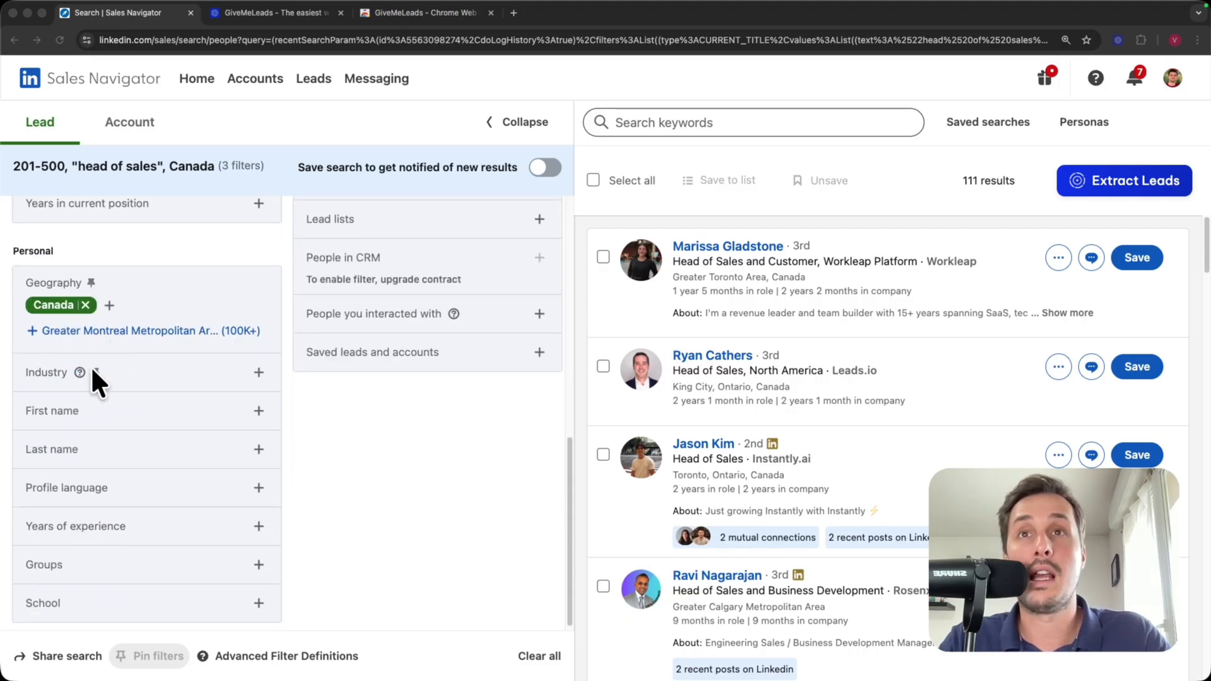
scroll(103, 336, up, 6)
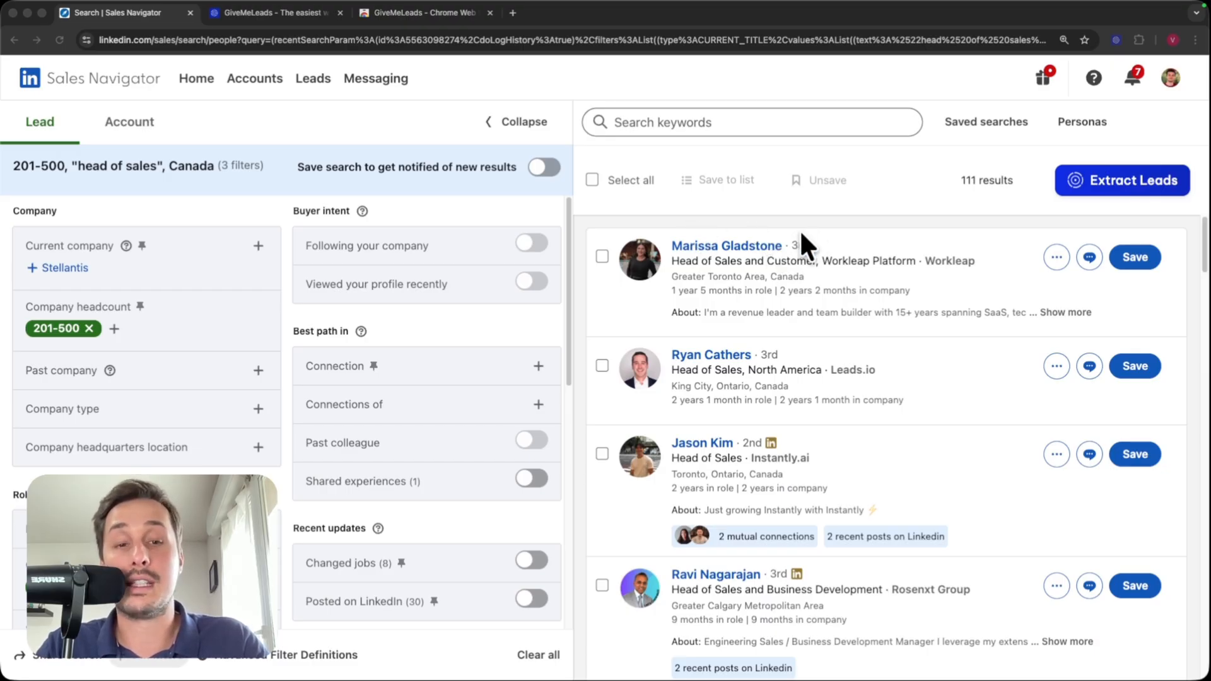
- Switch to the GiveMeLeads website and open its free account sign-up form
click(291, 10)
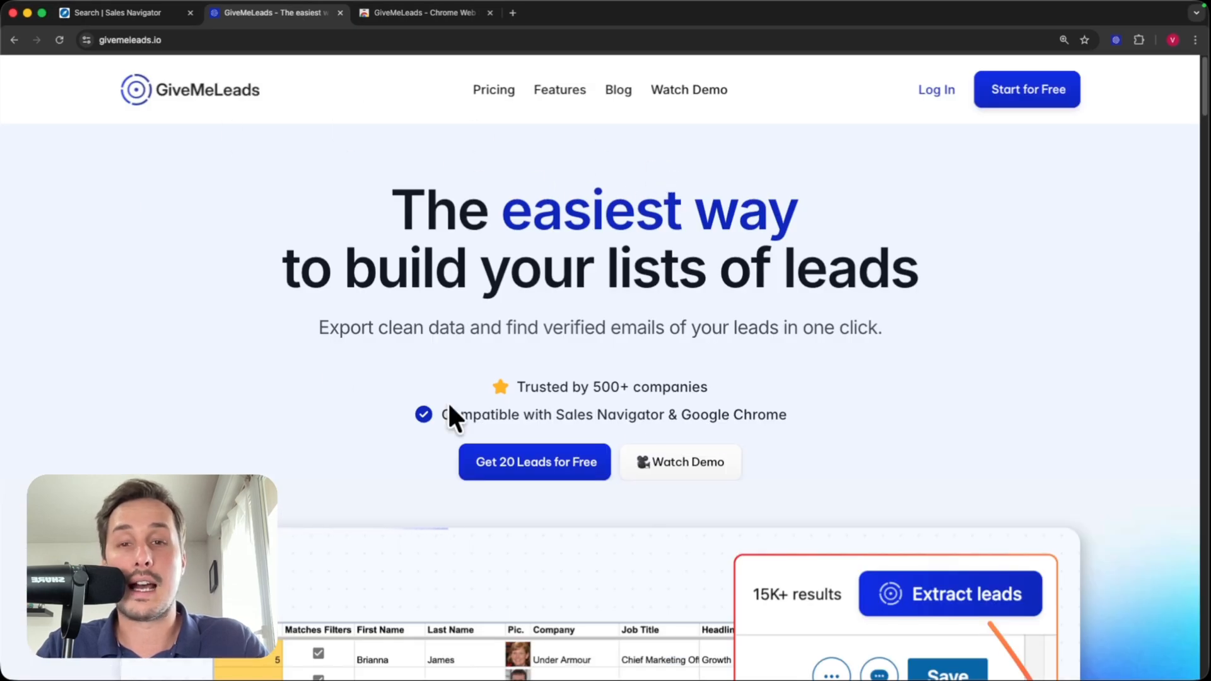
click(118, 10)
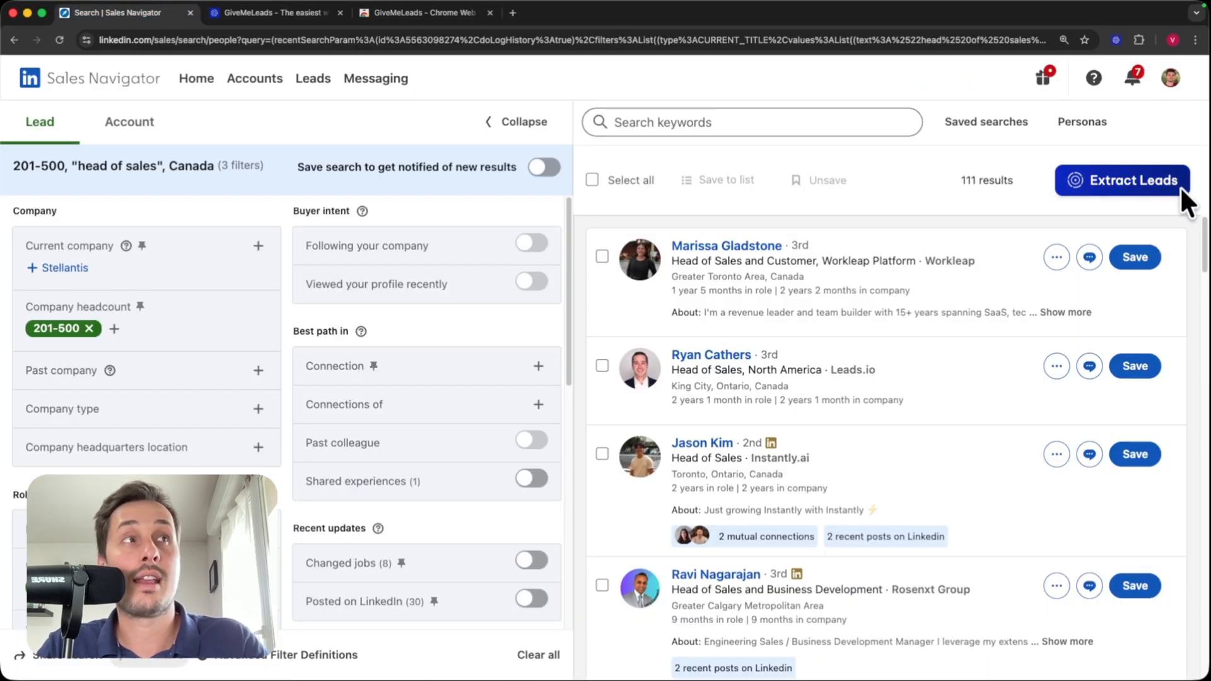
click(294, 13)
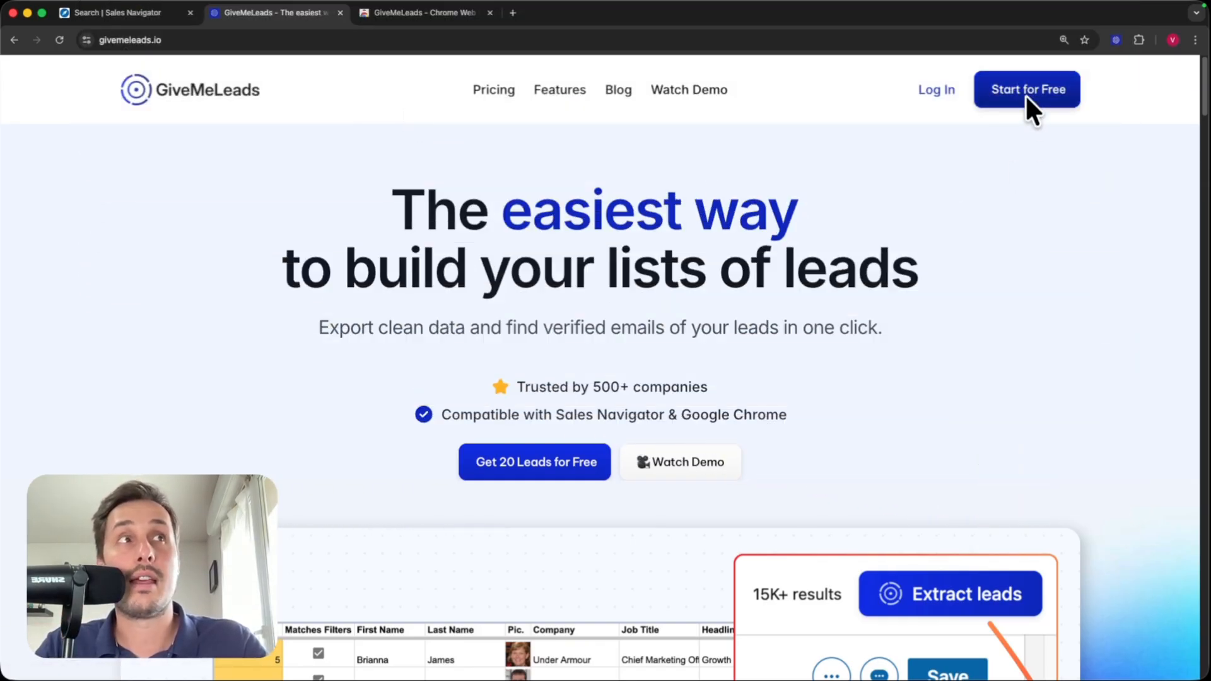
click(1027, 95)
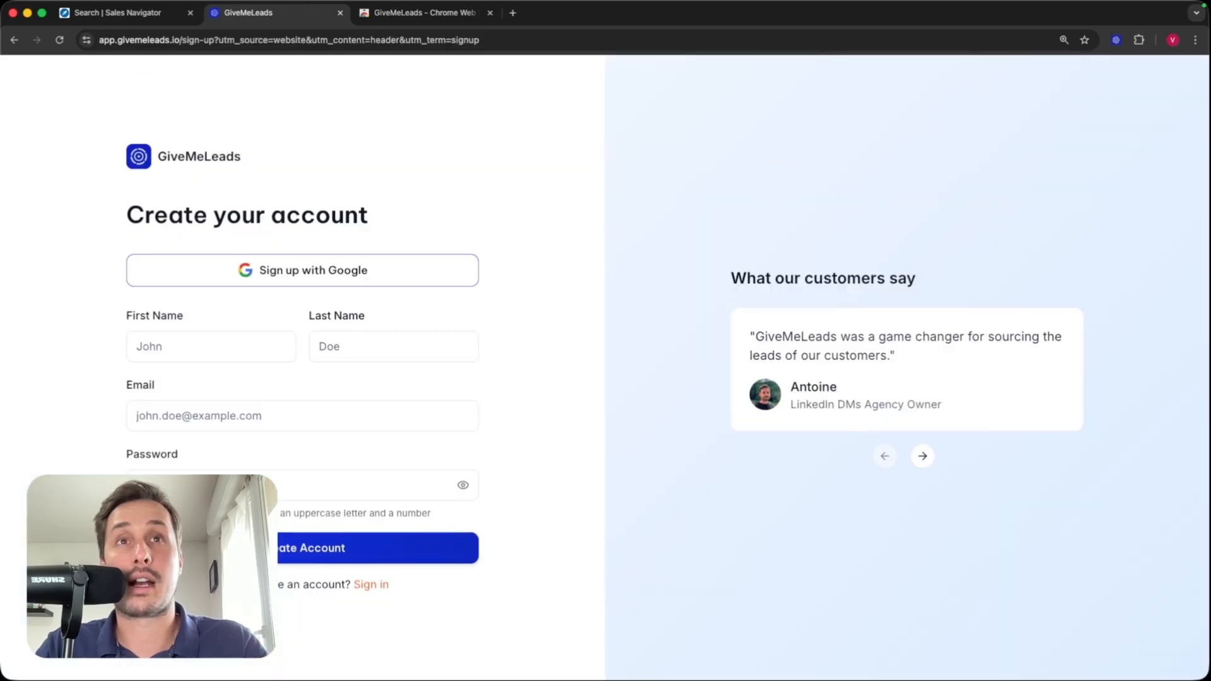
- Switch to the GiveMeLeads page in the Chrome Web Store and add the extension to Chrome
click(177, 15)
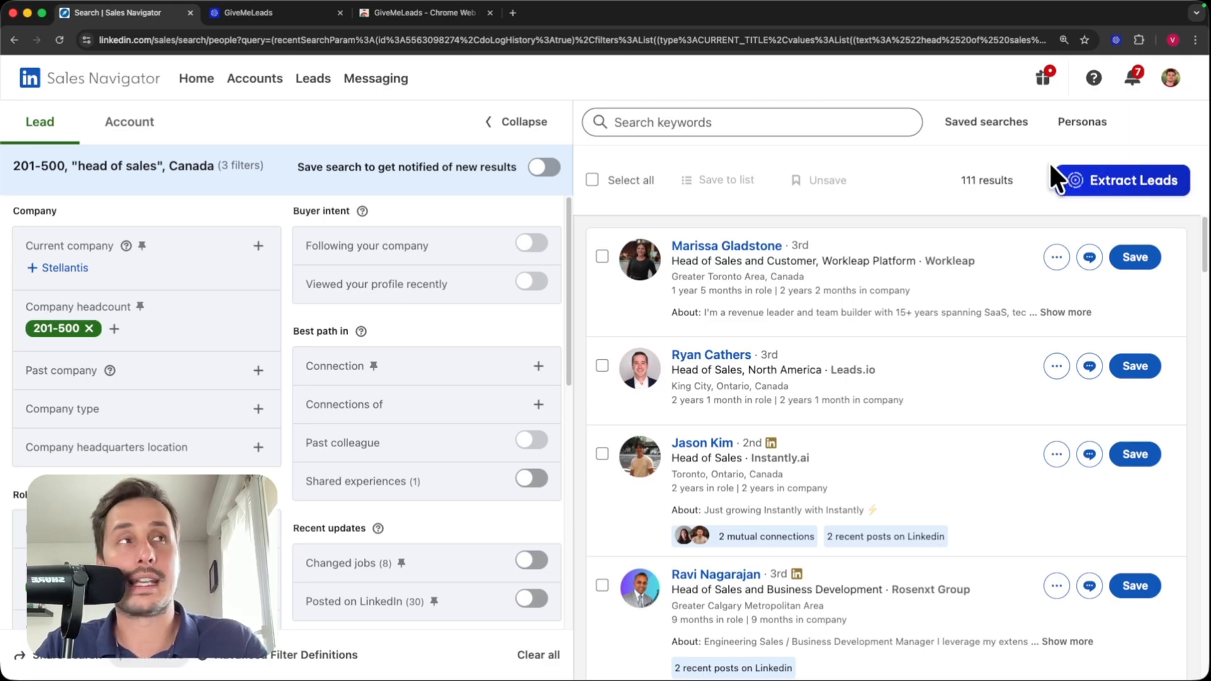
click(418, 14)
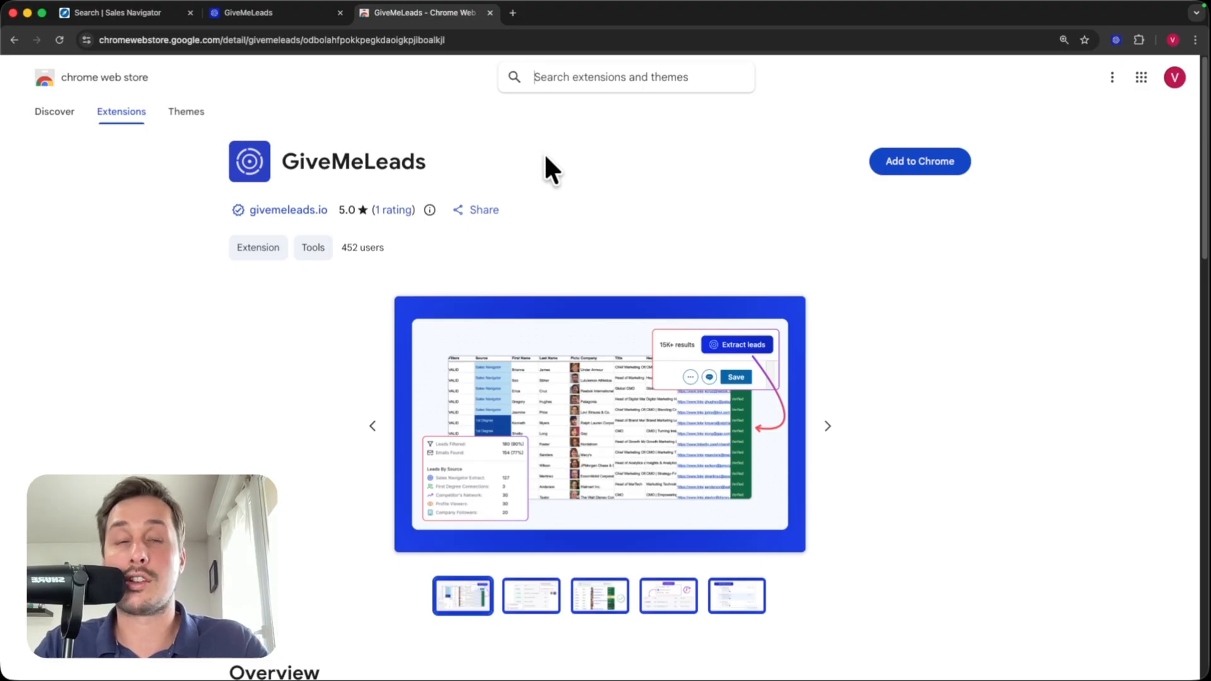
click(922, 164)
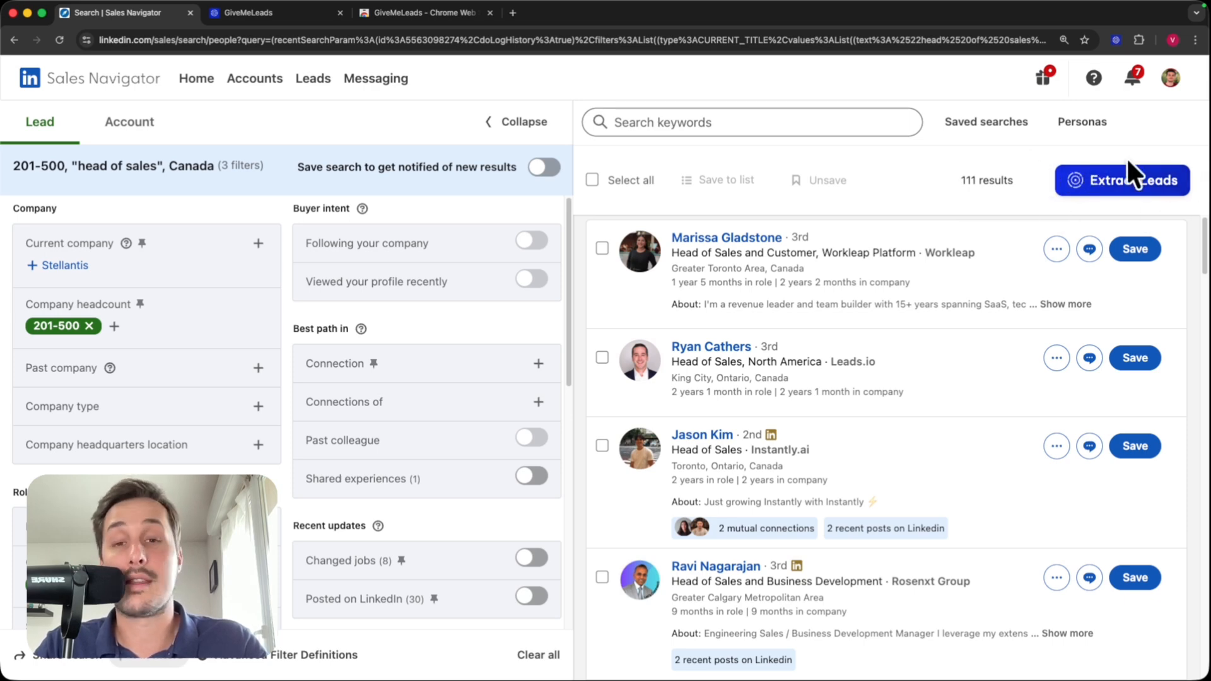
- Extract the Sales Navigator search's leads with GiveMeLeads, exporting 110 leads with emails found for all leads
scroll(827, 361, down, 1)
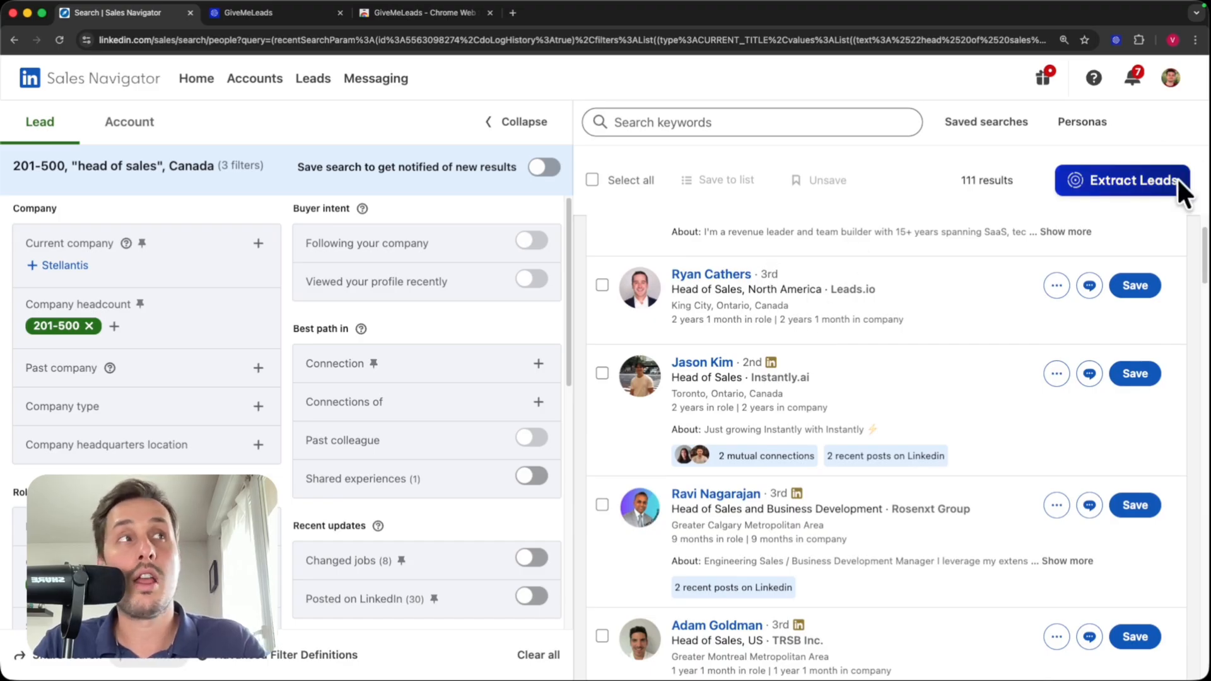
click(1126, 182)
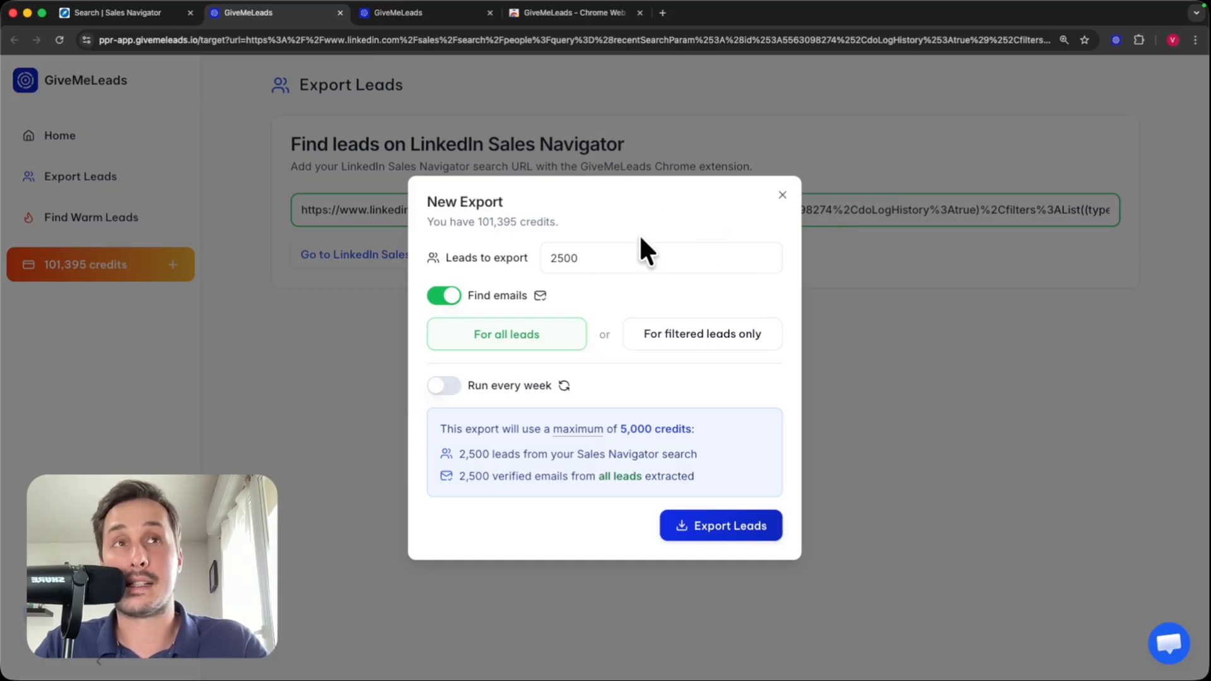
drag(644, 259, 475, 248)
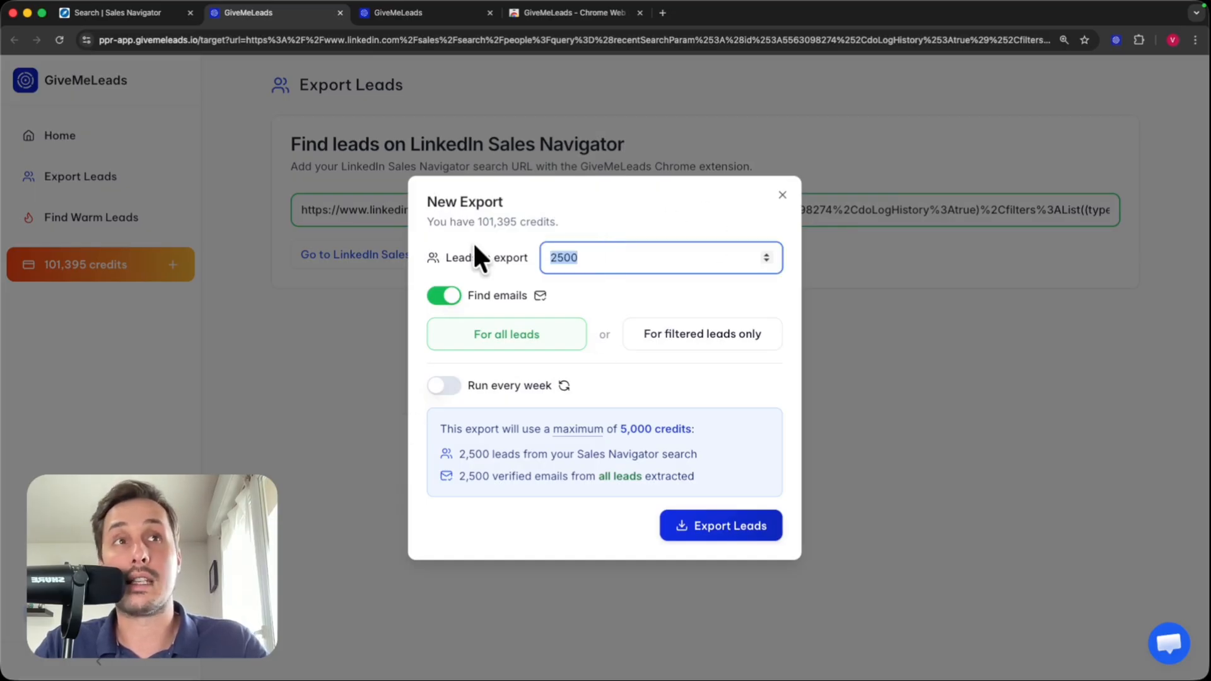
text(110)
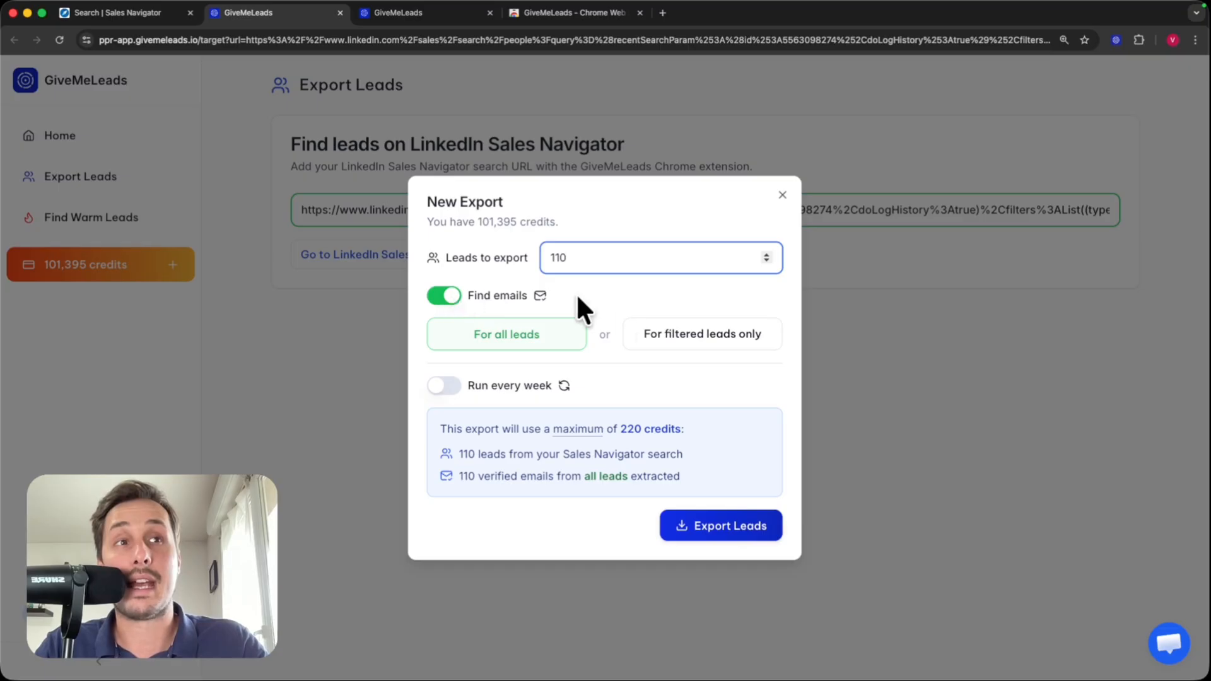
click(750, 543)
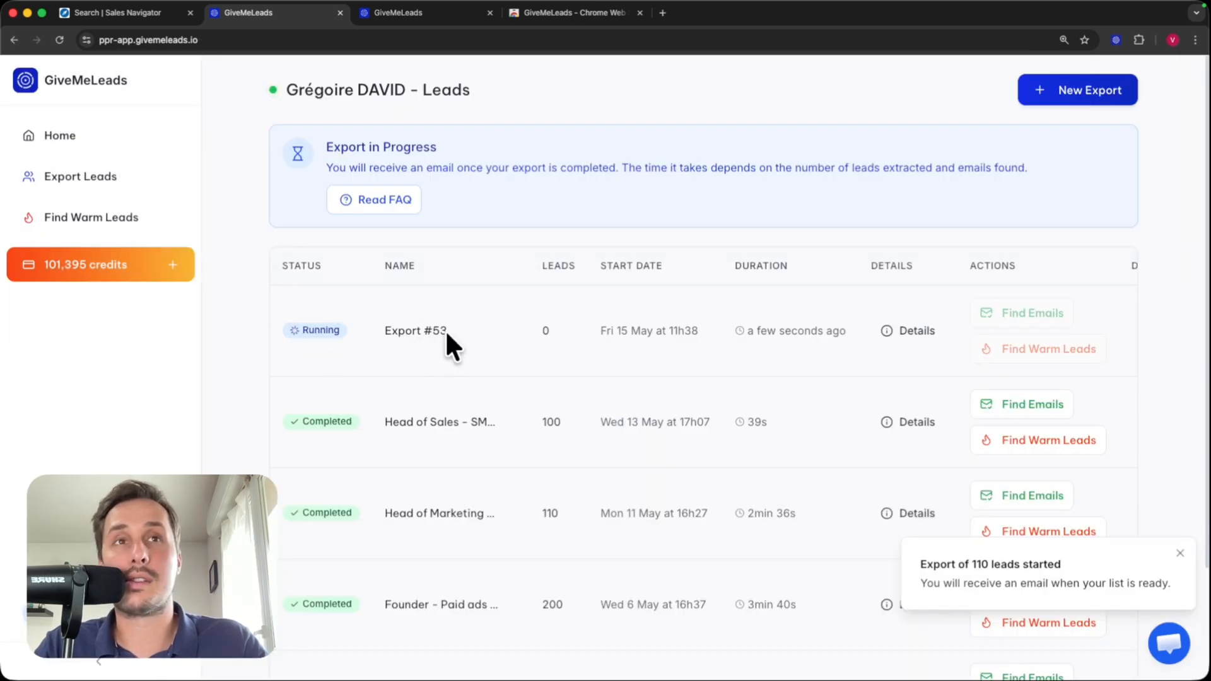
- Rename the running export as Head of Sales - Canada - 200/500
click(450, 329)
key(super+a)
text(H)
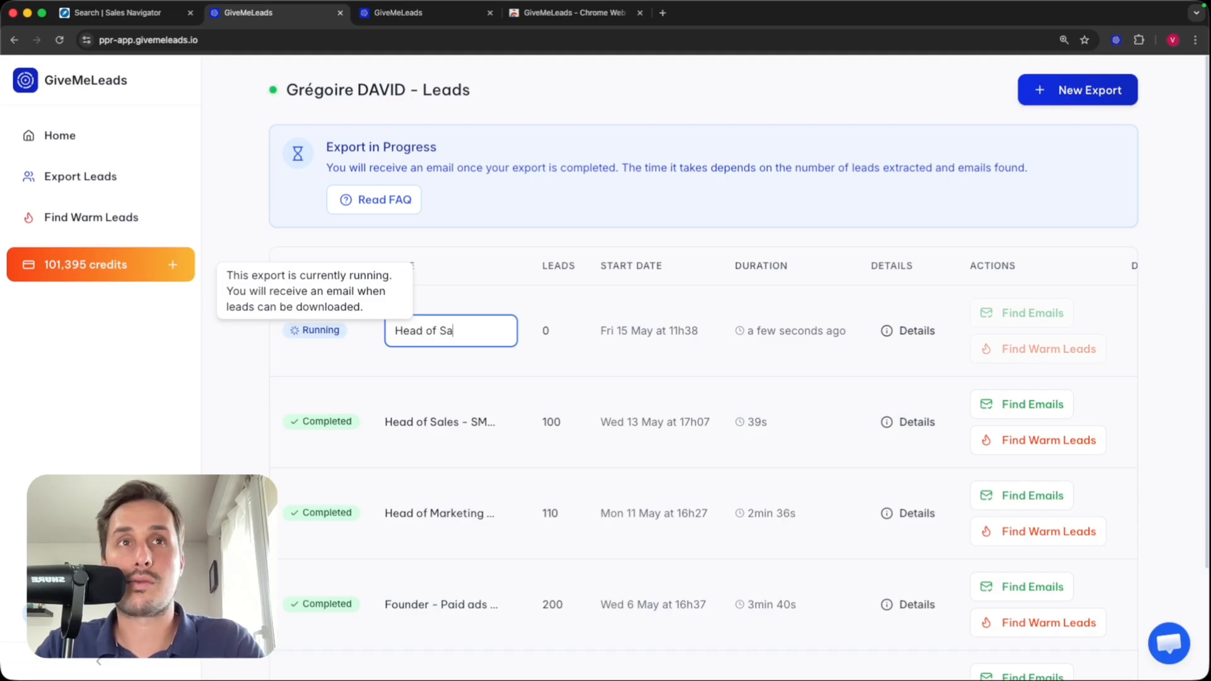
text(ead of Sales - Cana)
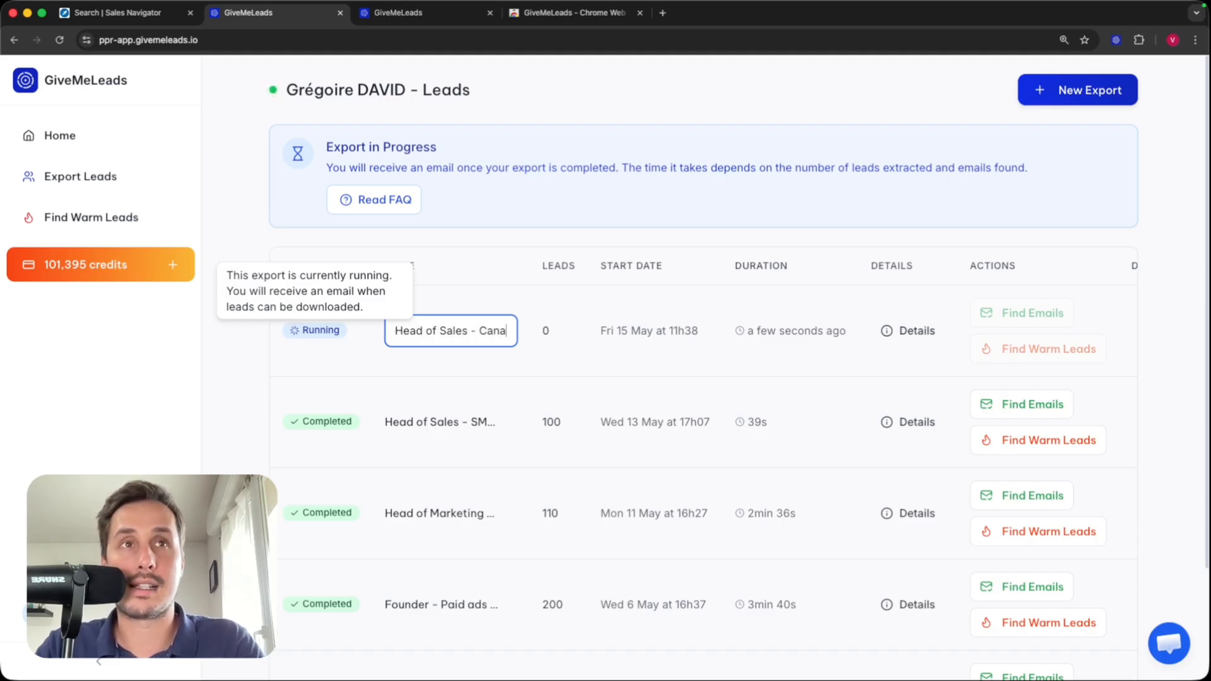
text(da - 200)
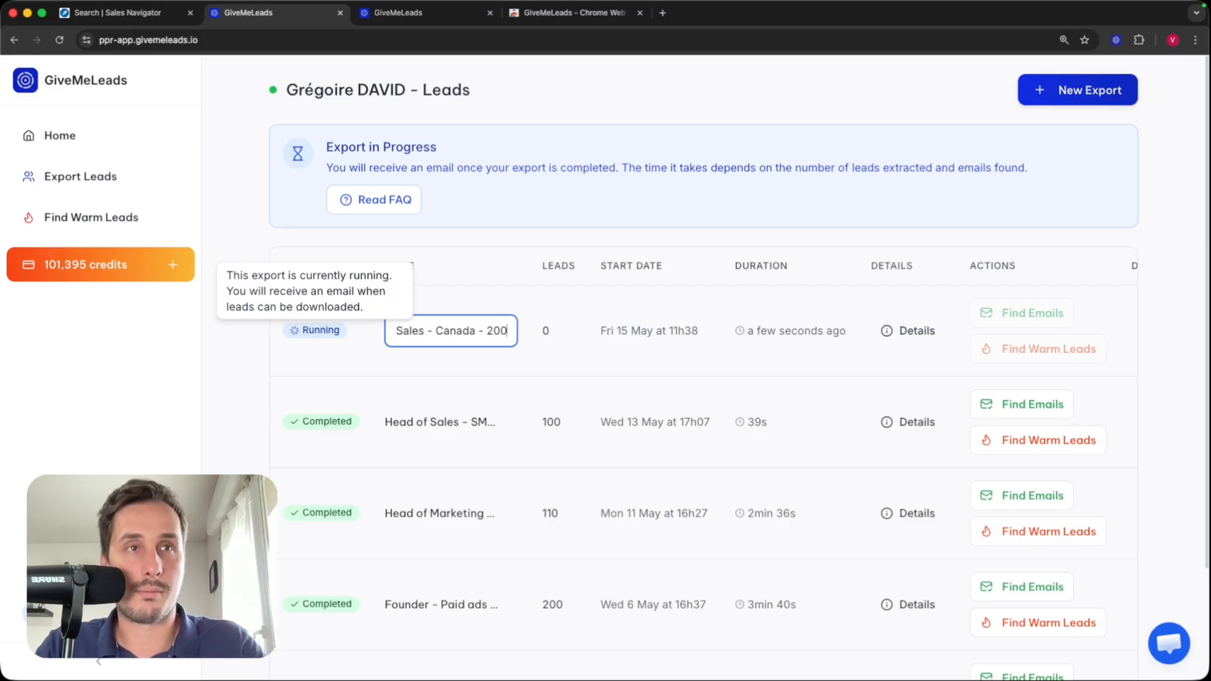
text(/500)
key(Return)
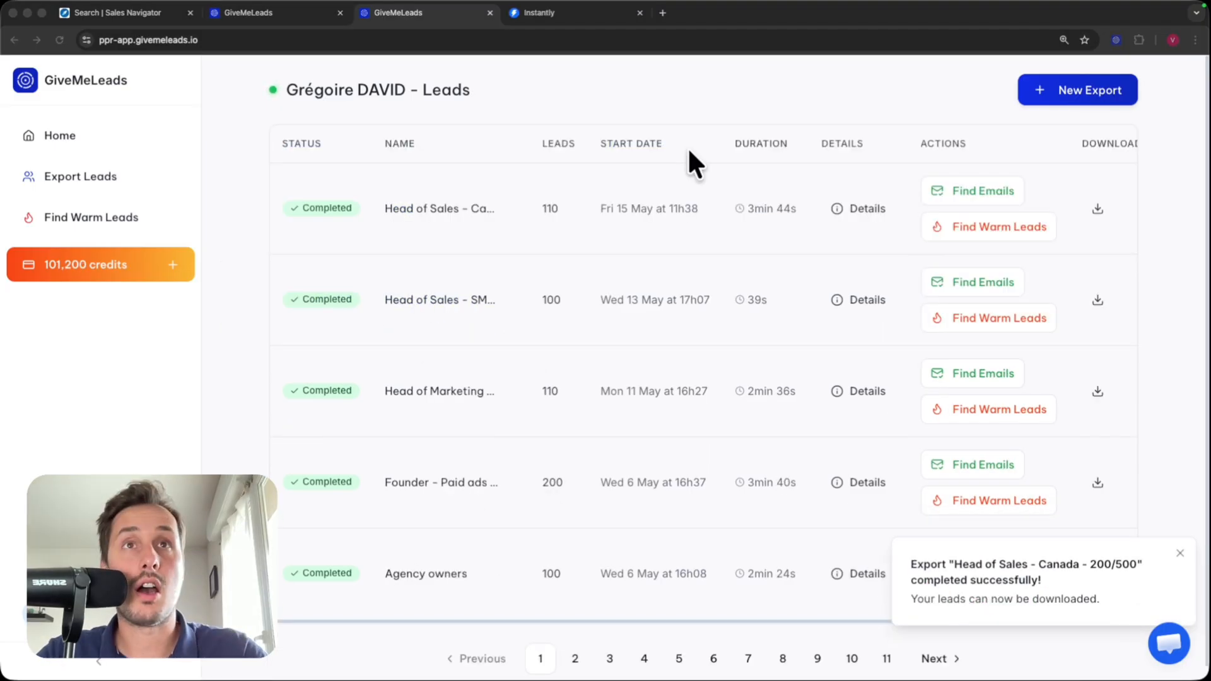
- Download the completed Head of Sales - Canada - 200/500 export and open it as a spreadsheet
click(1147, 196)
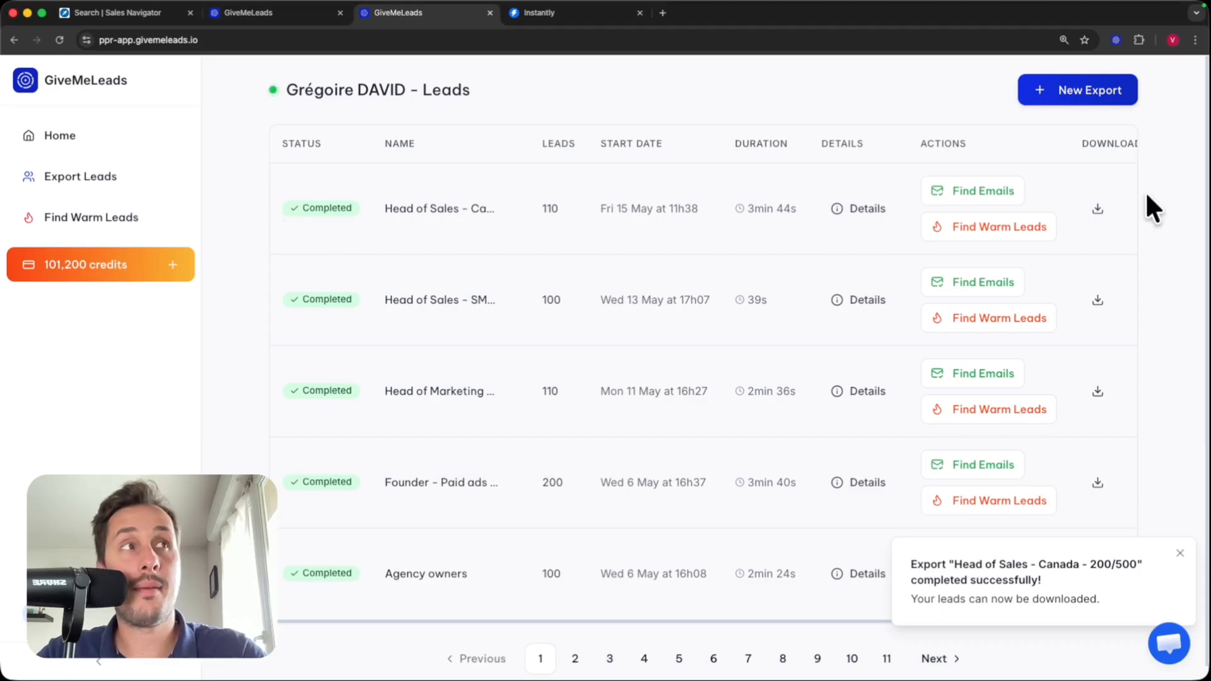
click(1096, 205)
click(1133, 244)
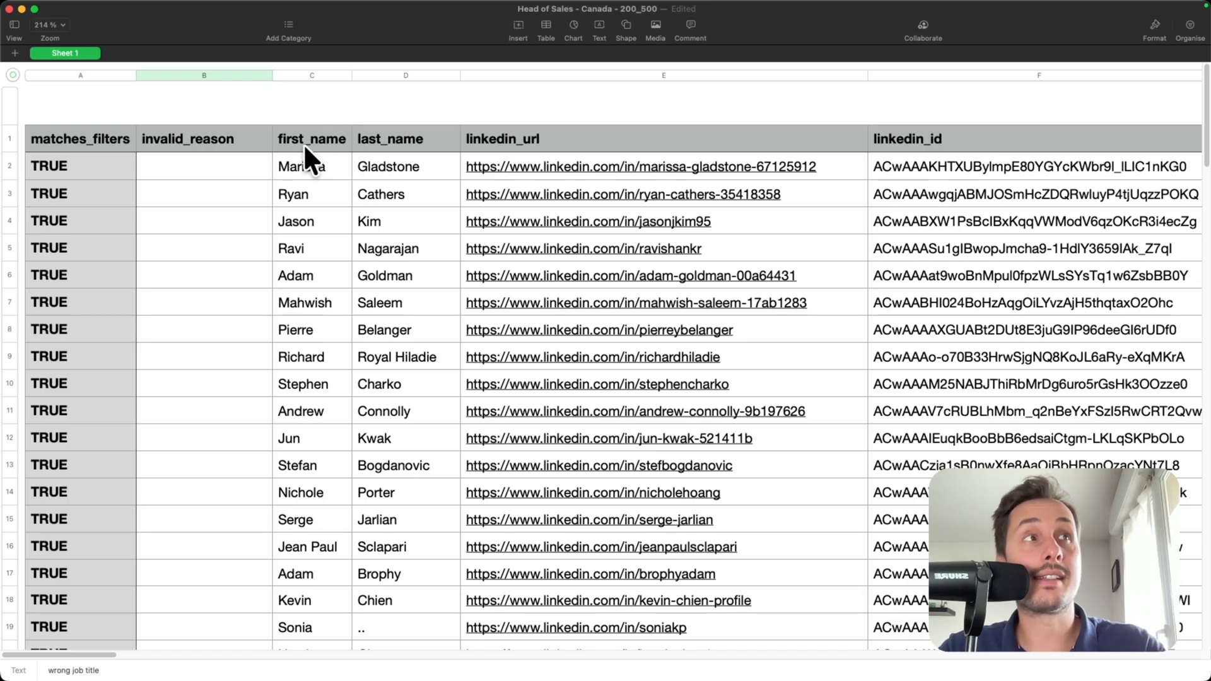
- Examine the exported lead rows and their name, LinkedIn URL, email, email status, job title and location columns
scroll(1190, 234, down, 10)
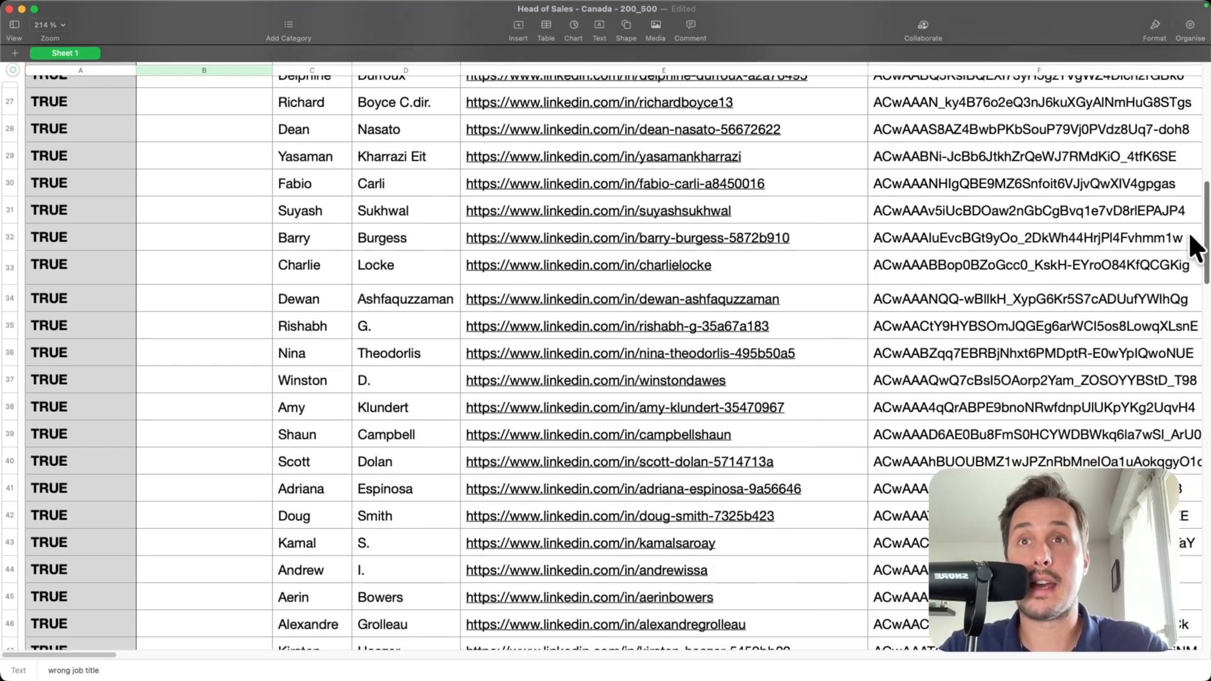
scroll(1187, 231, down, 20)
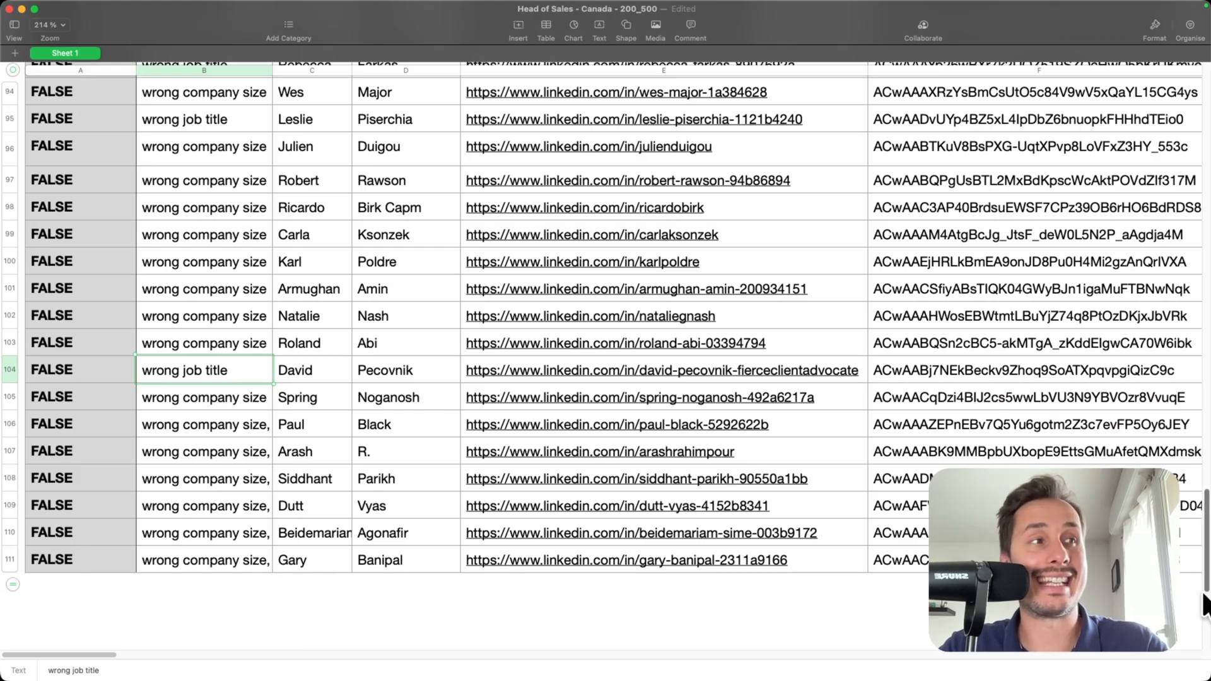
drag(1204, 580, 816, 97)
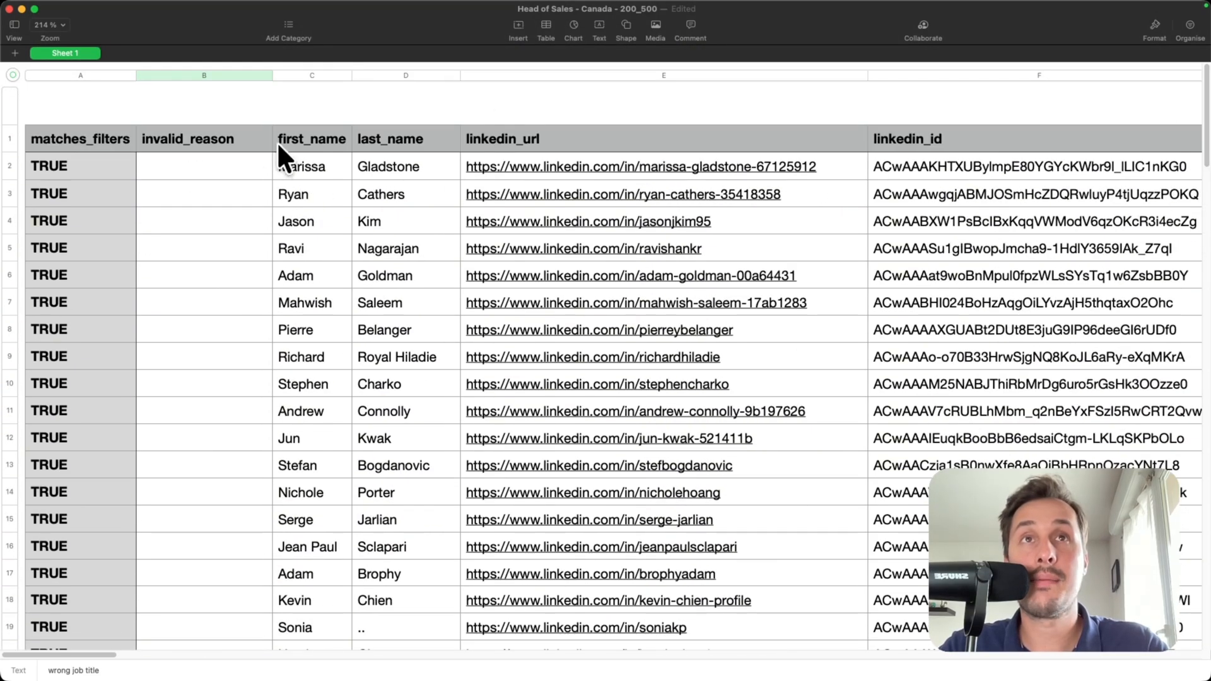
click(336, 141)
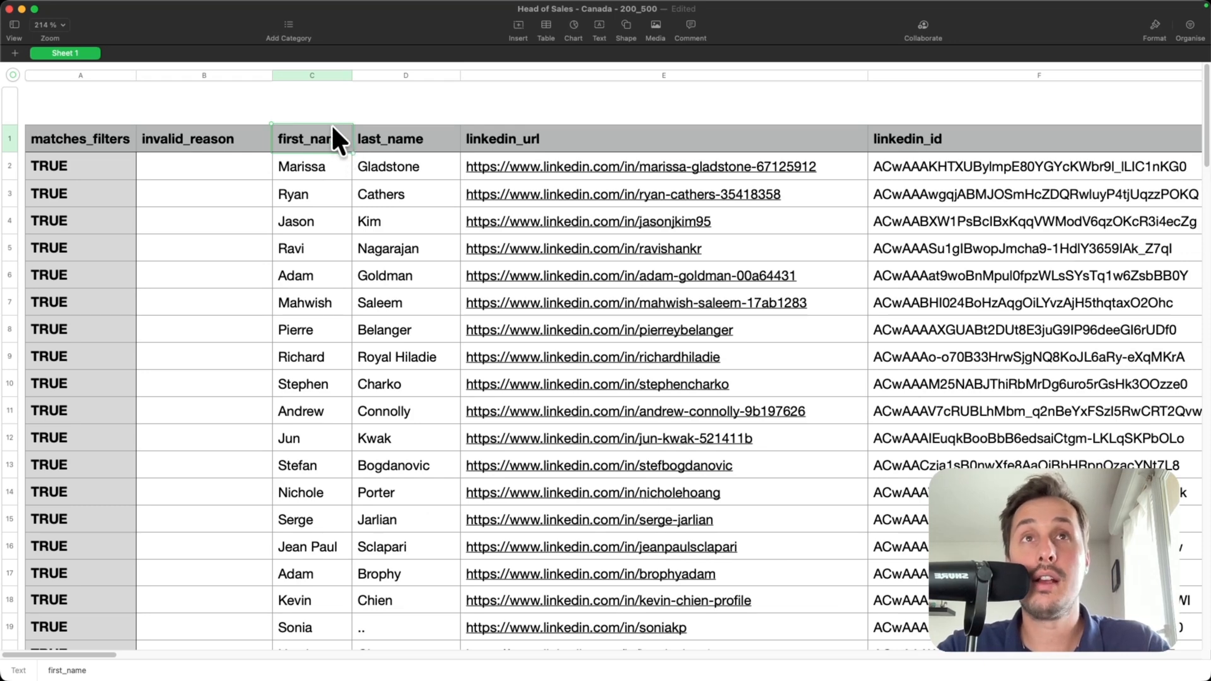
scroll(312, 126, right, 1)
scroll(312, 146, right, 5)
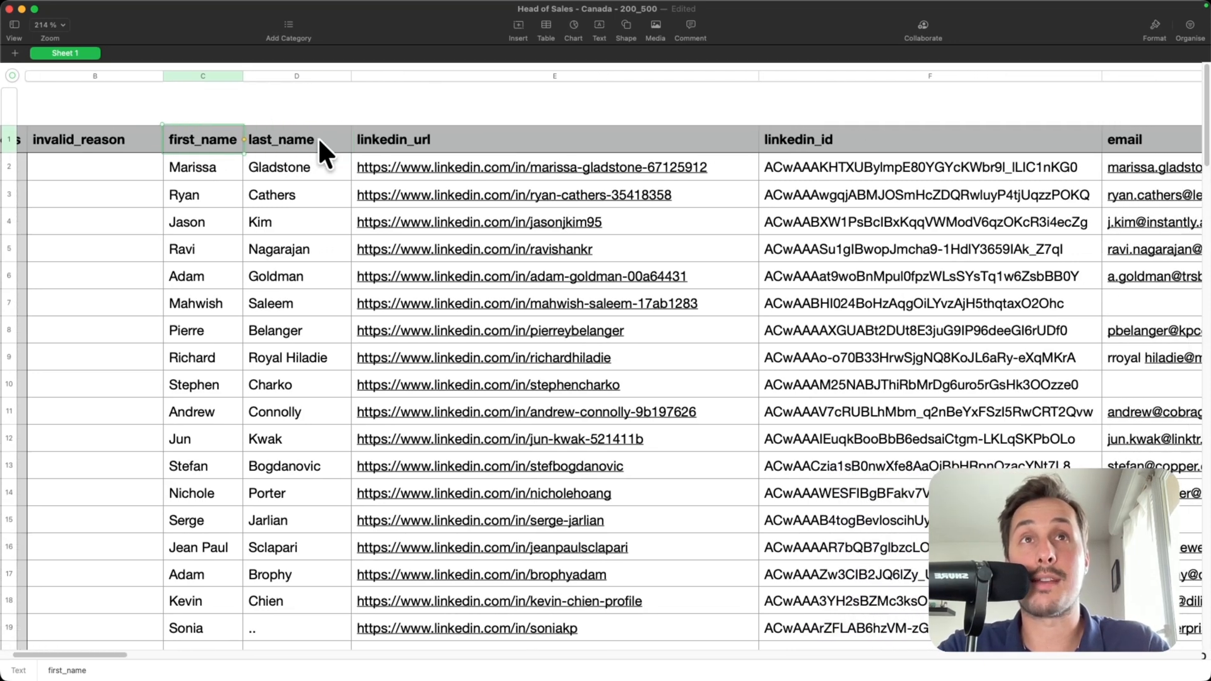
click(262, 136)
scroll(261, 129, right, 1)
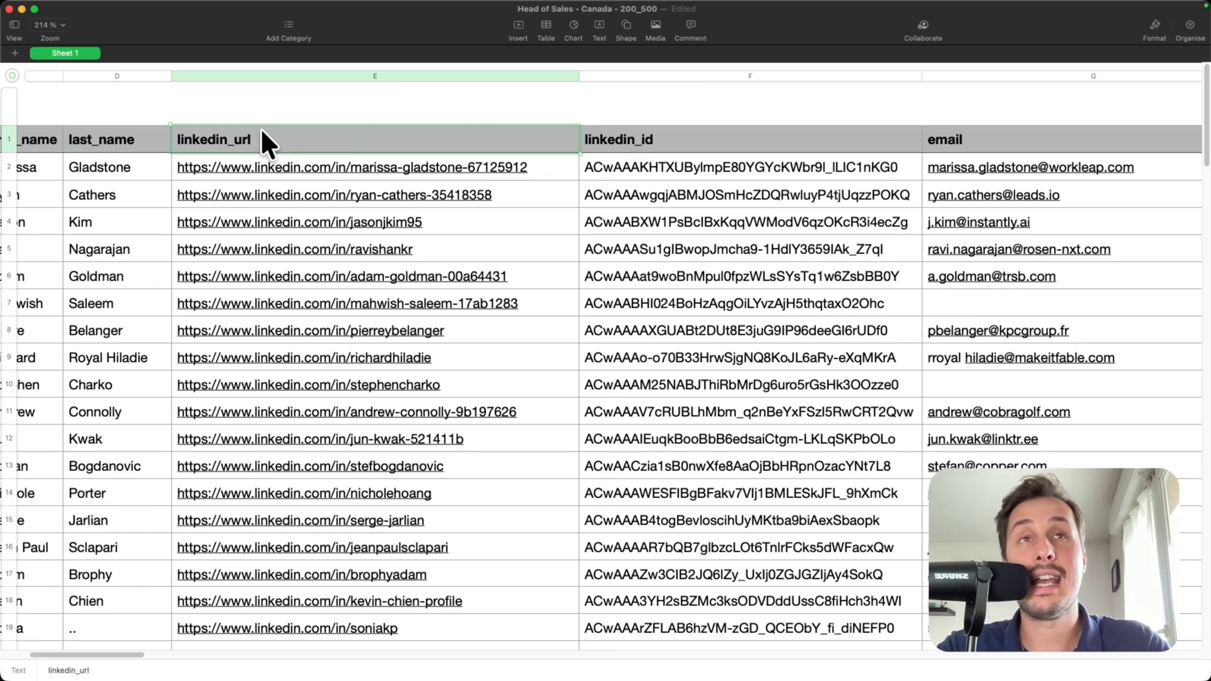
scroll(262, 132, right, 15)
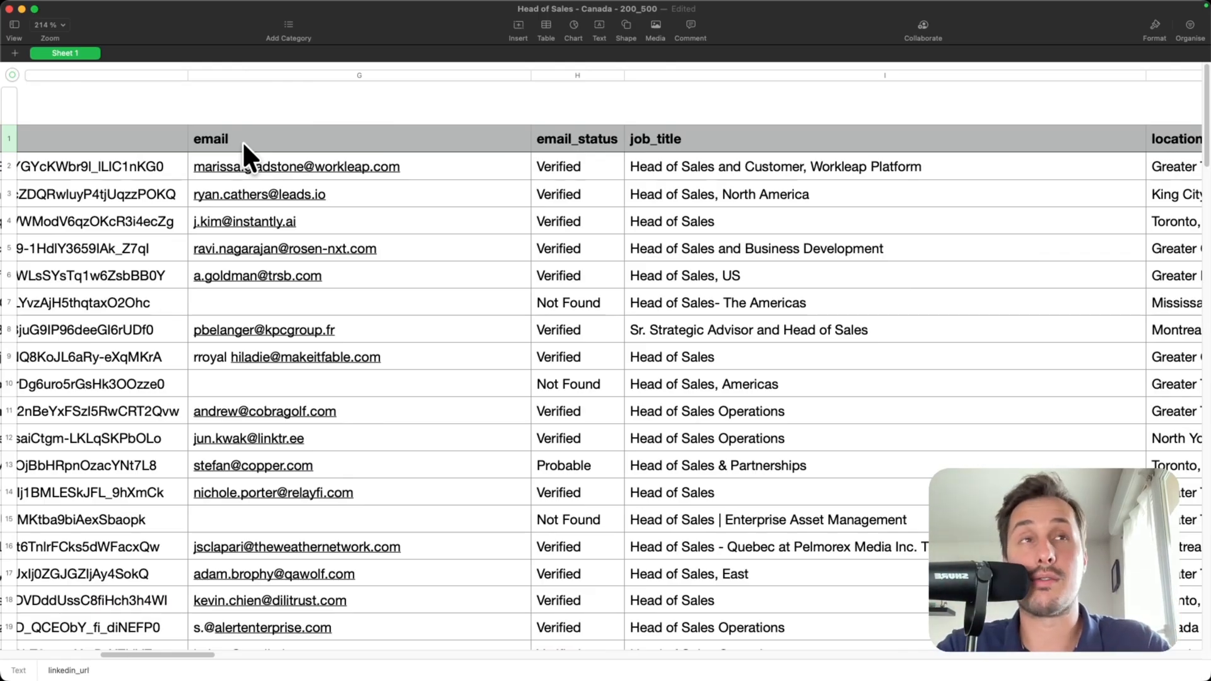
scroll(243, 141, right, 6)
click(300, 137)
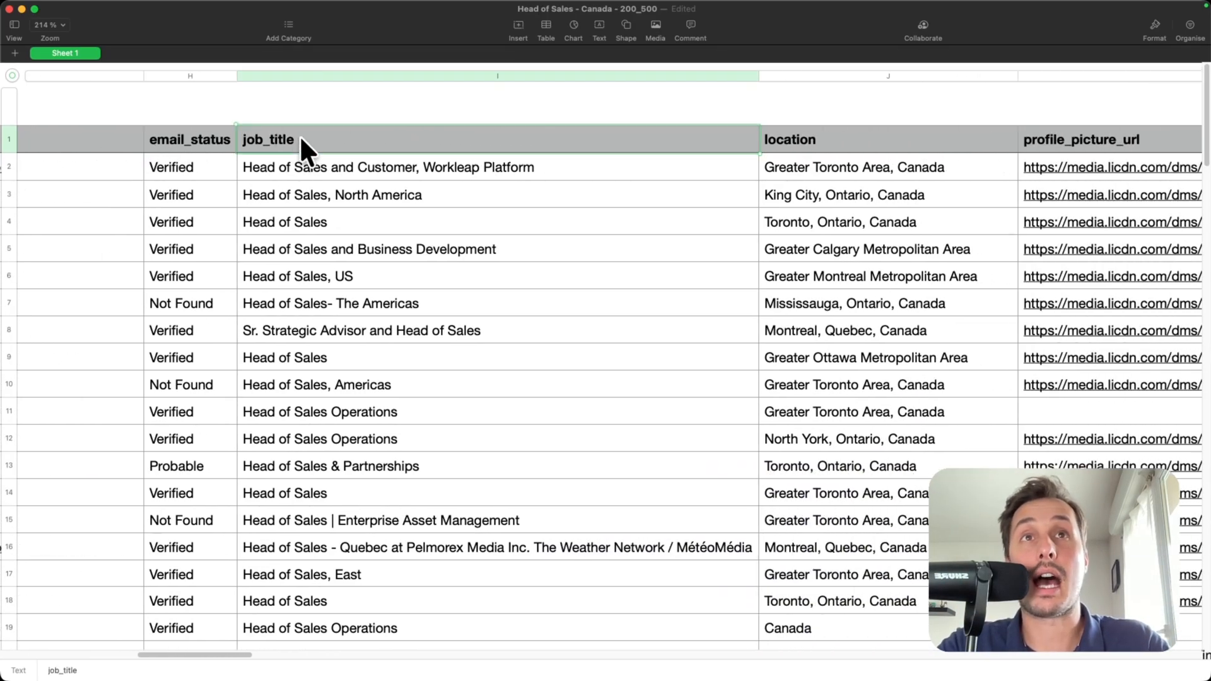
scroll(300, 135, right, 15)
click(618, 138)
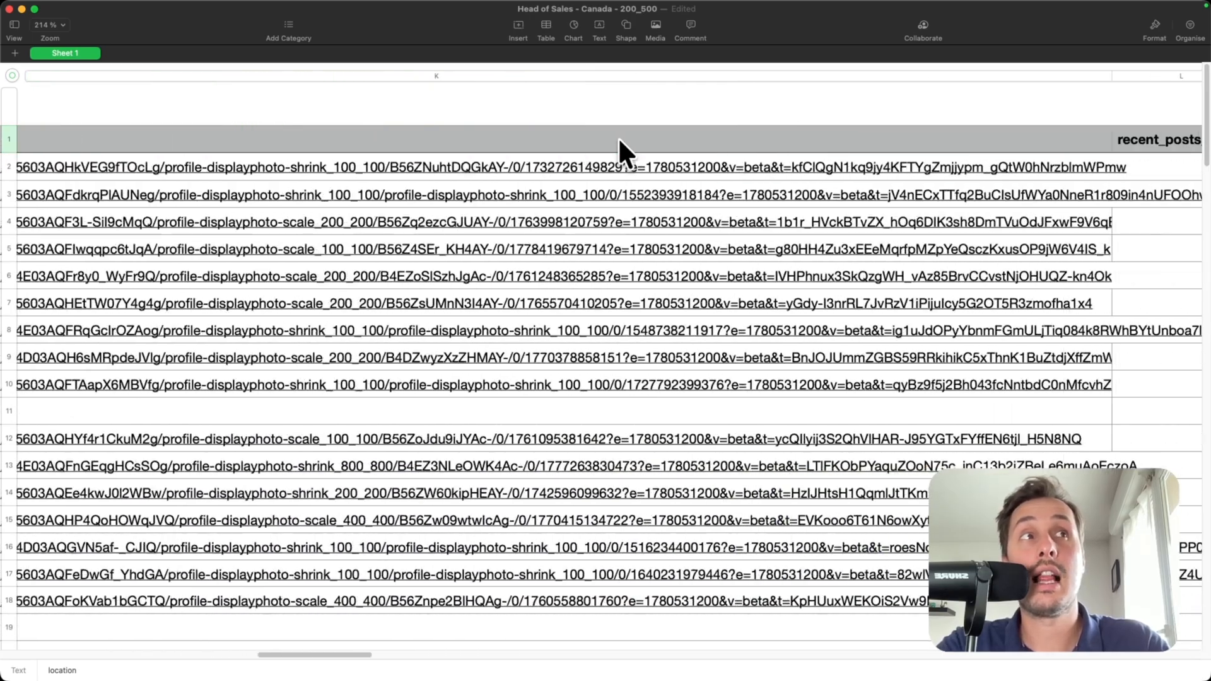
- Examine the company columns of the export, including name, website, location, industry and employee count
scroll(618, 138, right, 20)
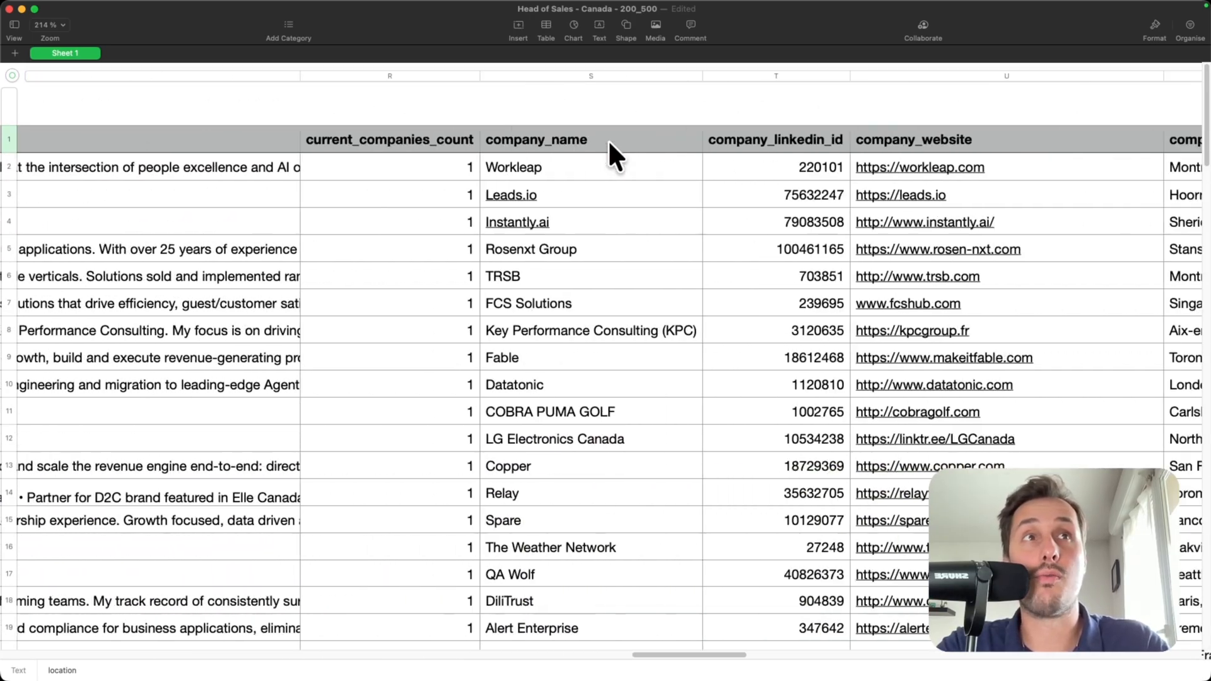
scroll(608, 139, right, 5)
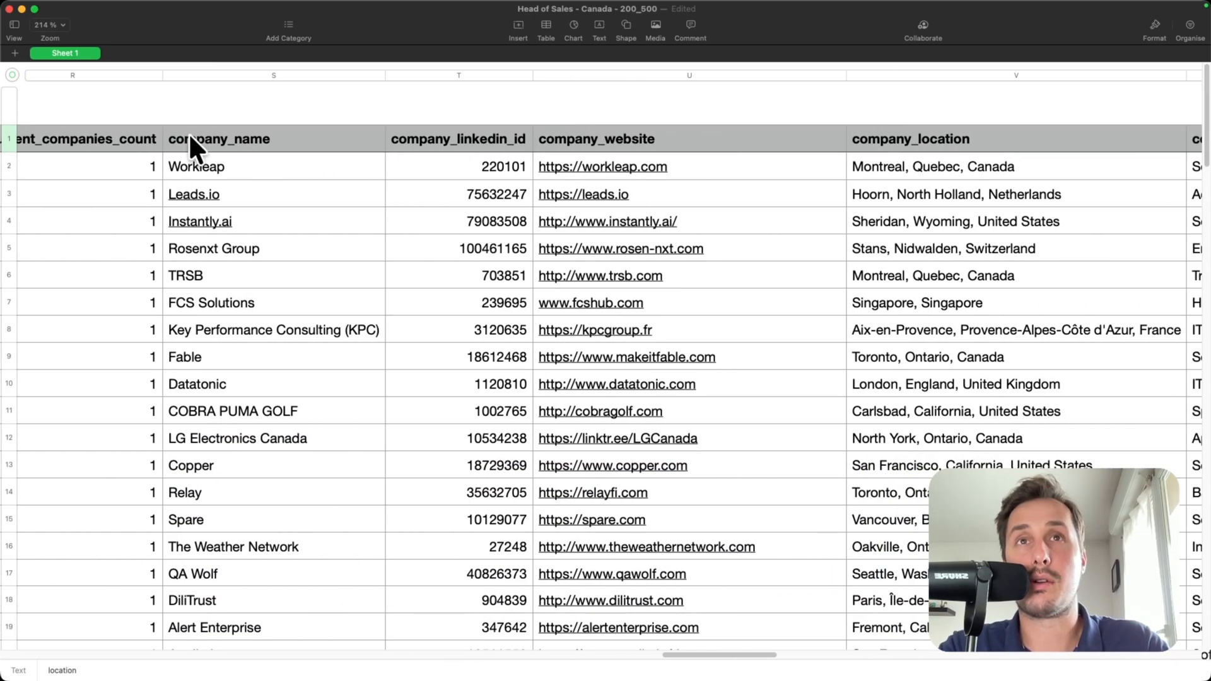
click(225, 140)
scroll(225, 141, right, 3)
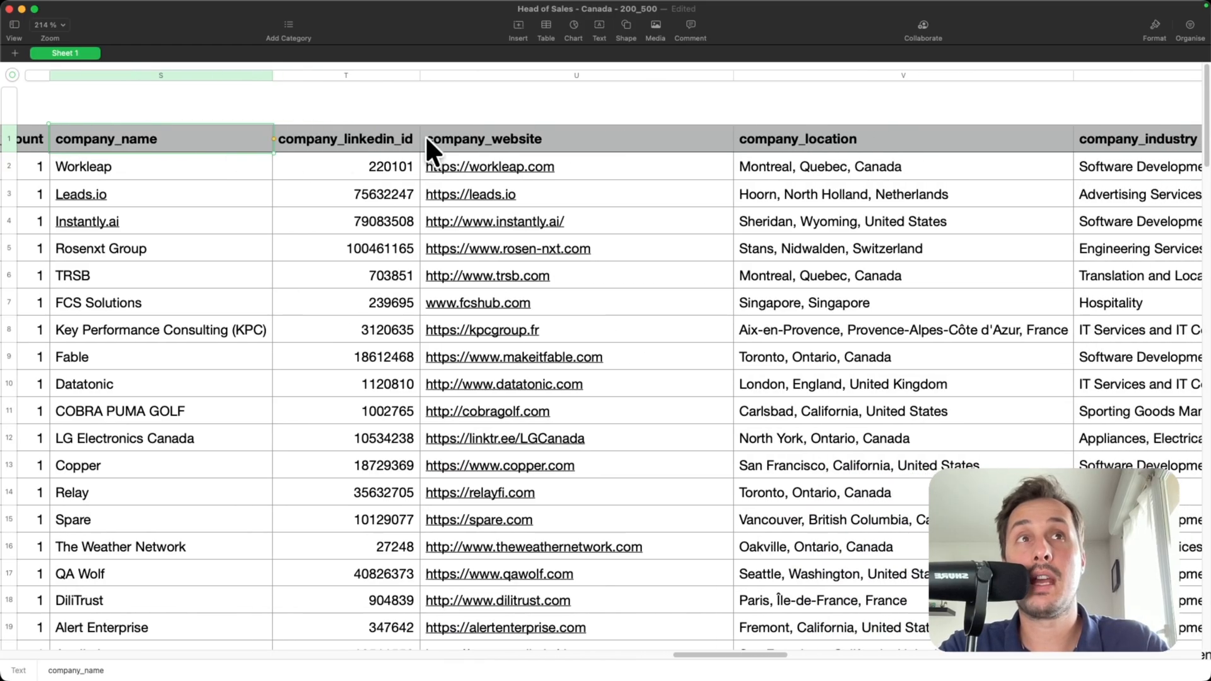
click(449, 138)
scroll(448, 134, right, 7)
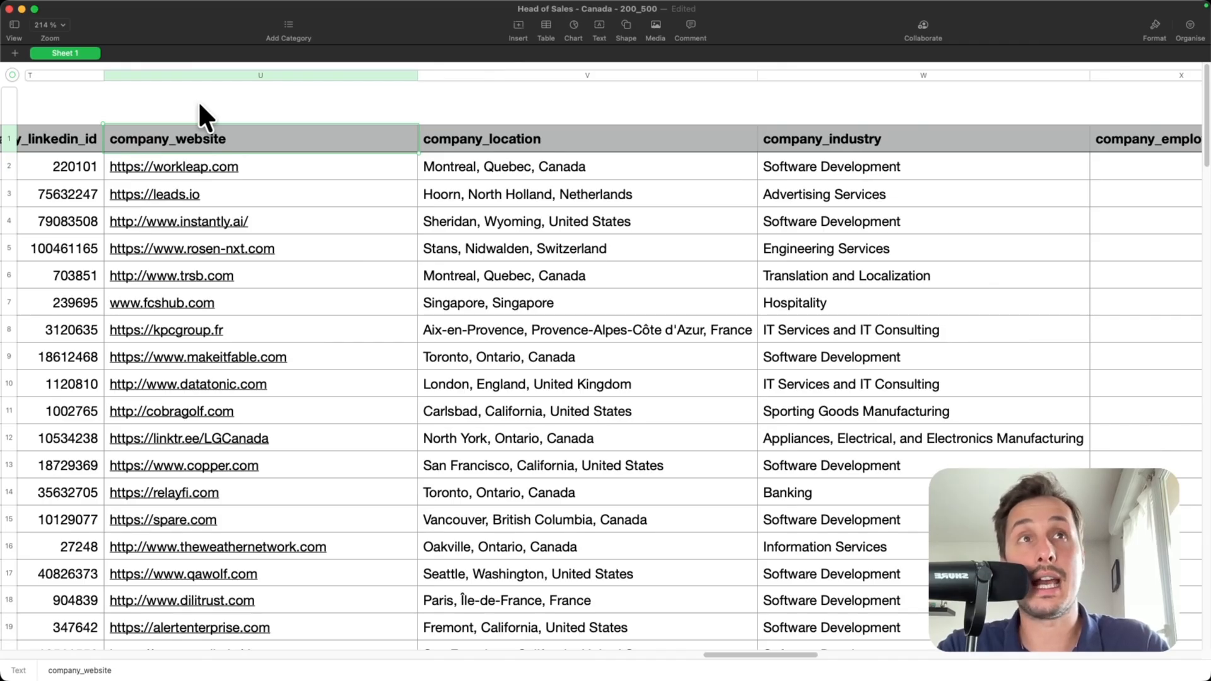
scroll(412, 127, right, 2)
click(414, 137)
scroll(531, 142, right, 3)
click(587, 139)
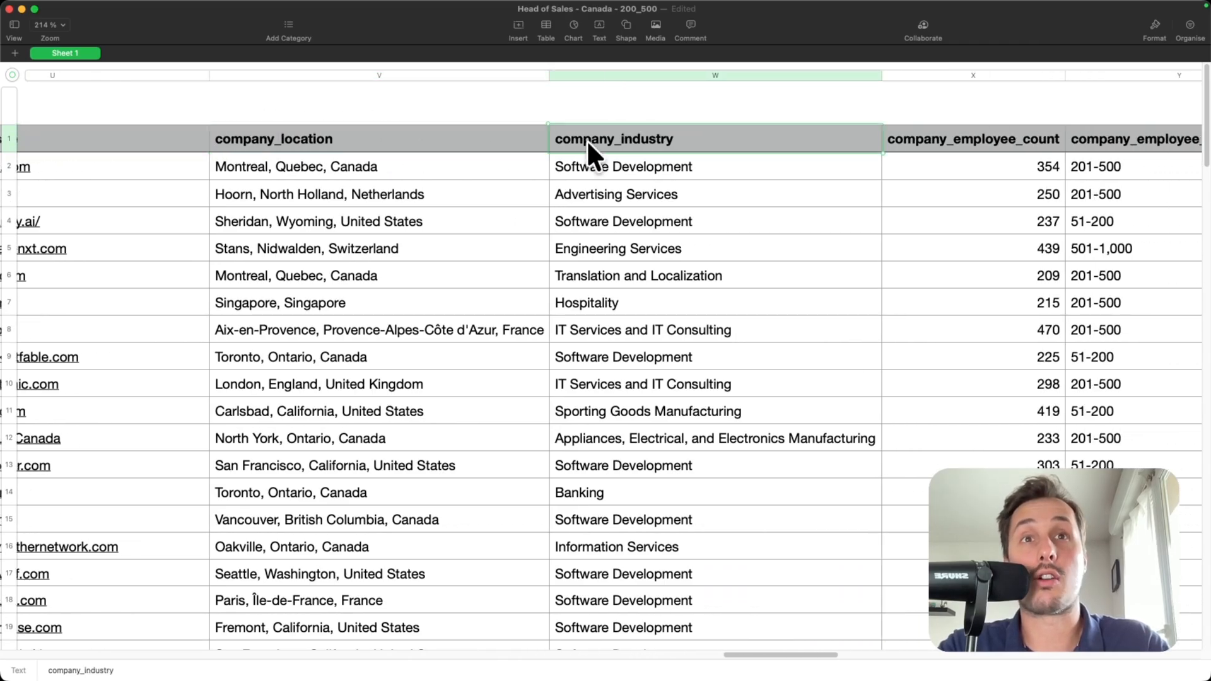
scroll(587, 139, right, 2)
scroll(251, 297, left, 20)
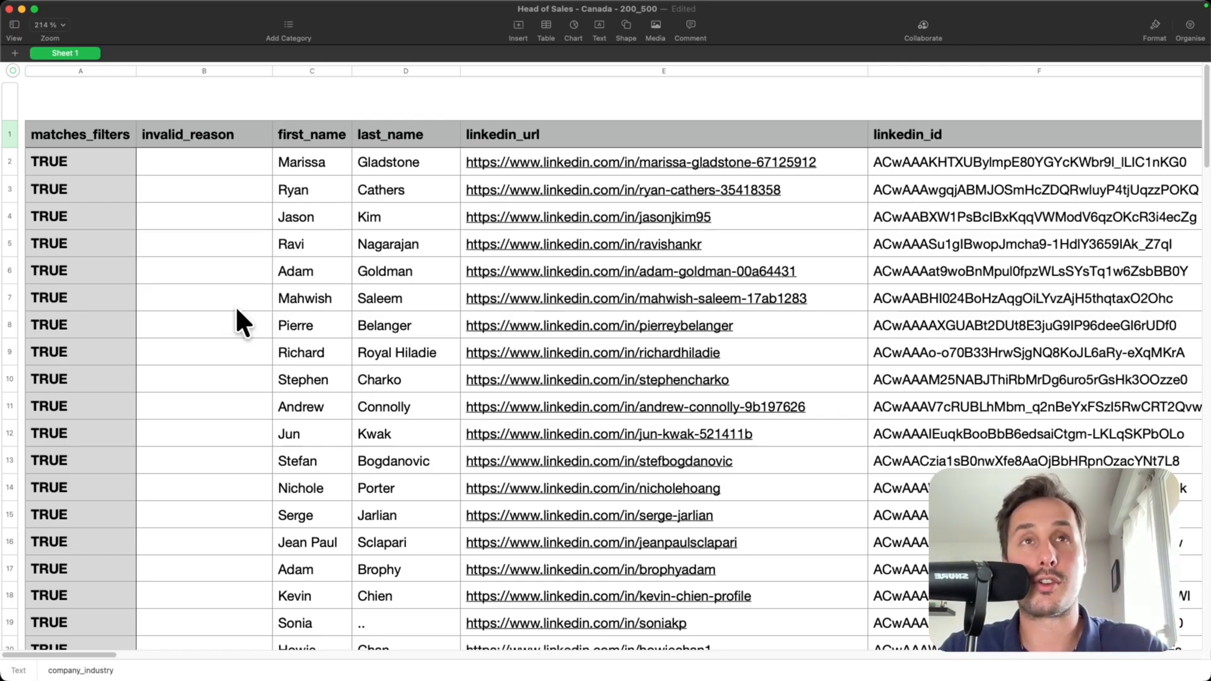
- Switch to the Head of Sales campaign in Instantly and compare its Hi {{firstName}} greeting with the spreadsheet's first_name column
key(super+Tab)
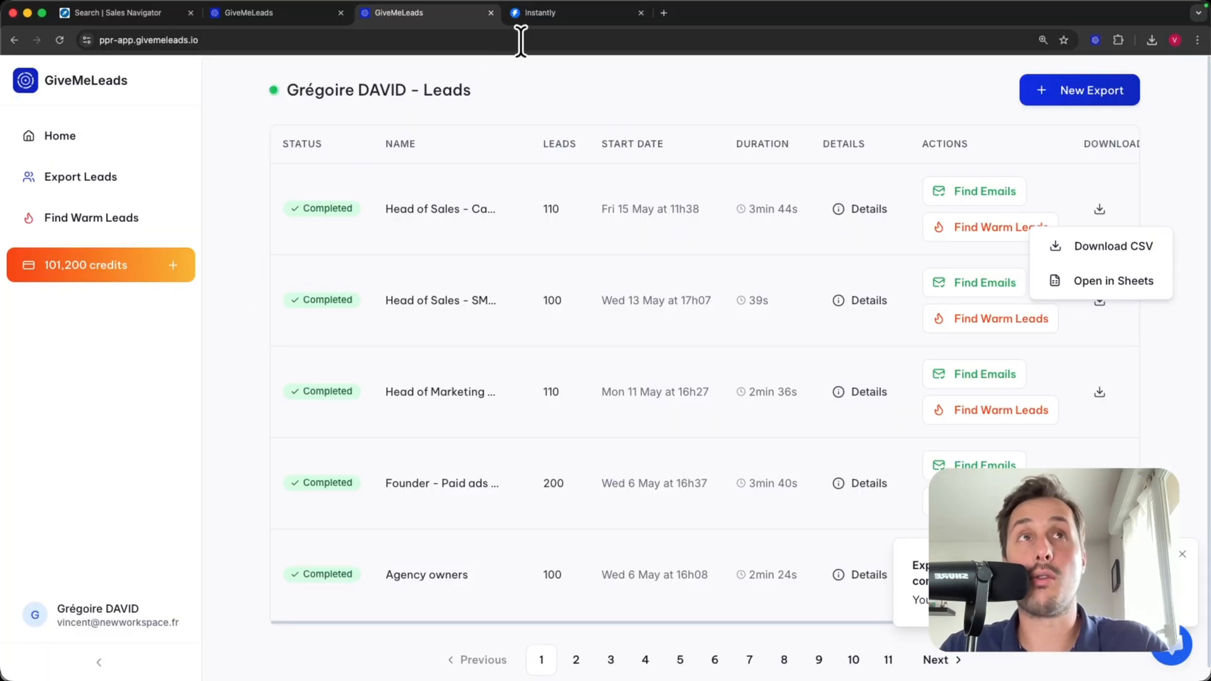
click(546, 13)
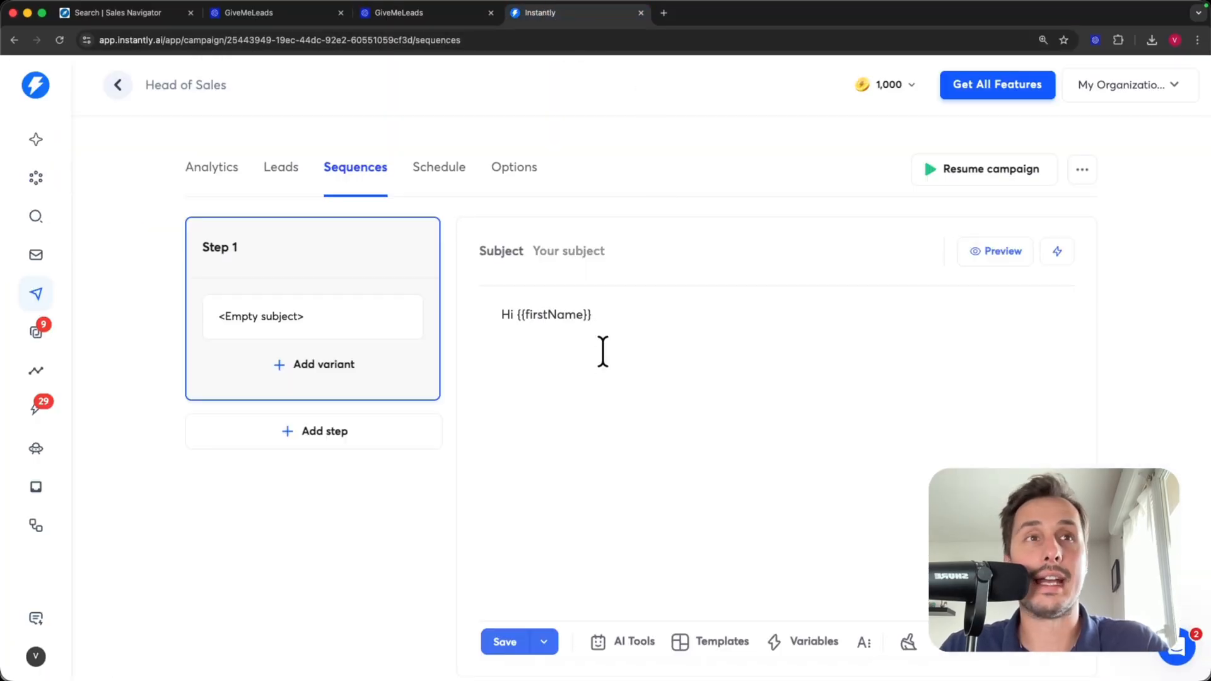
drag(611, 314, 462, 312)
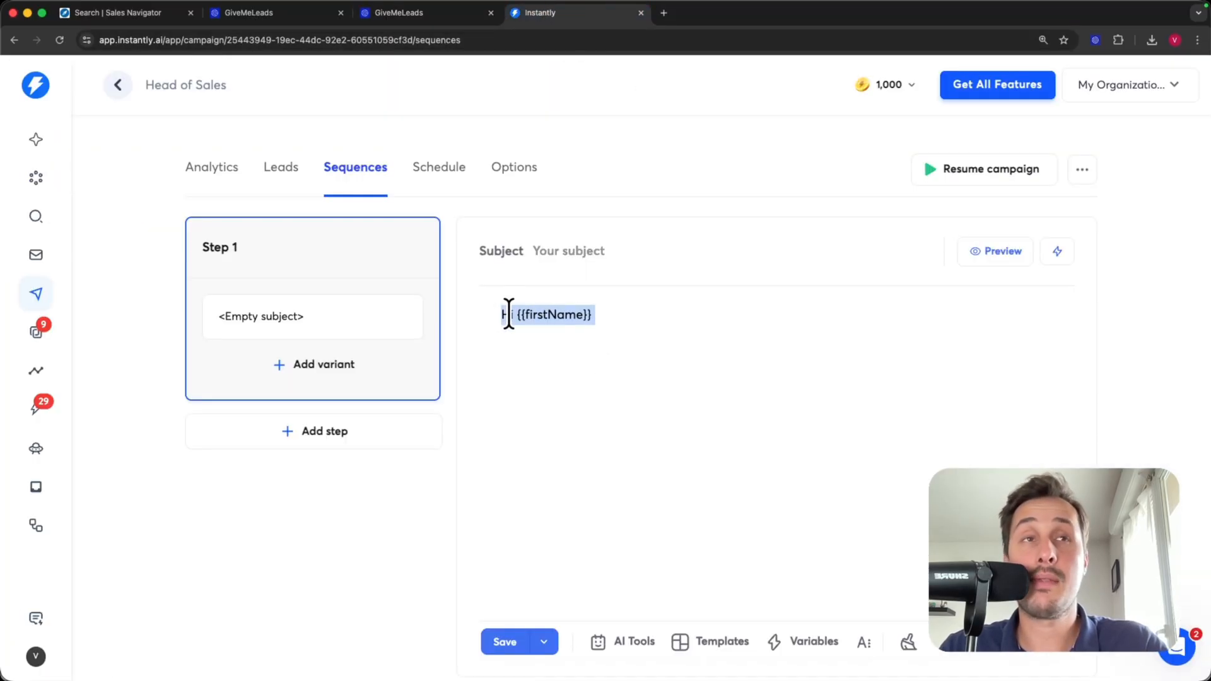
key(super+Tab)
click(323, 69)
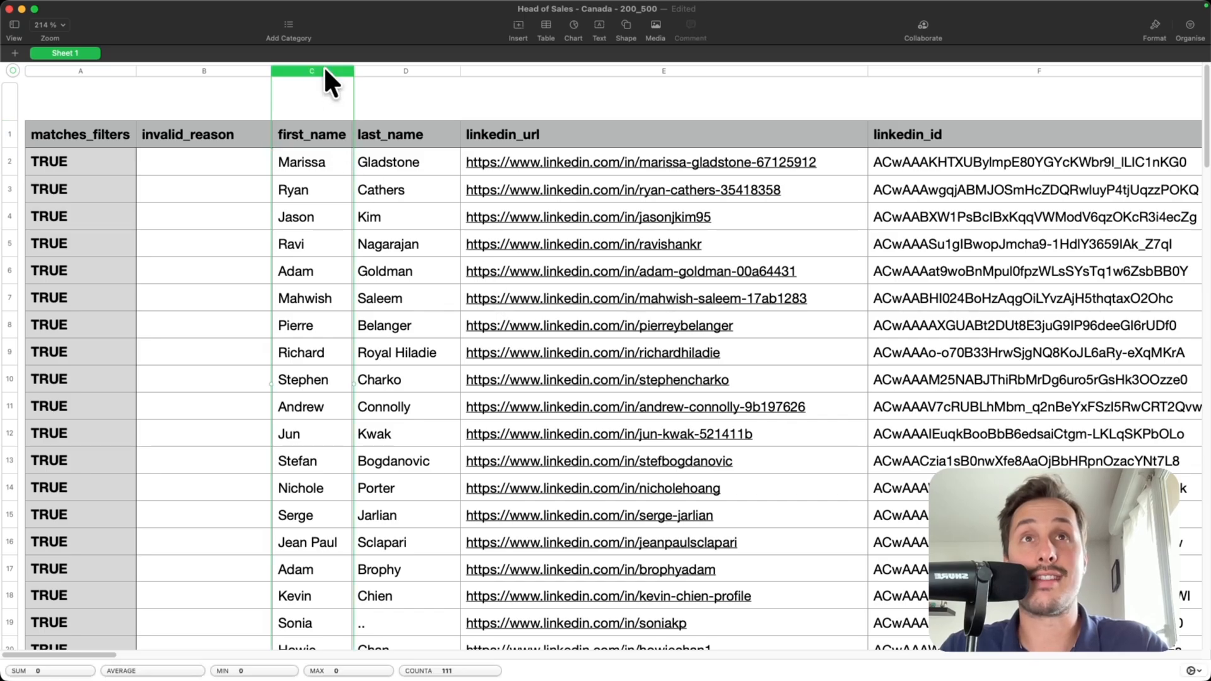
key(super+Tab)
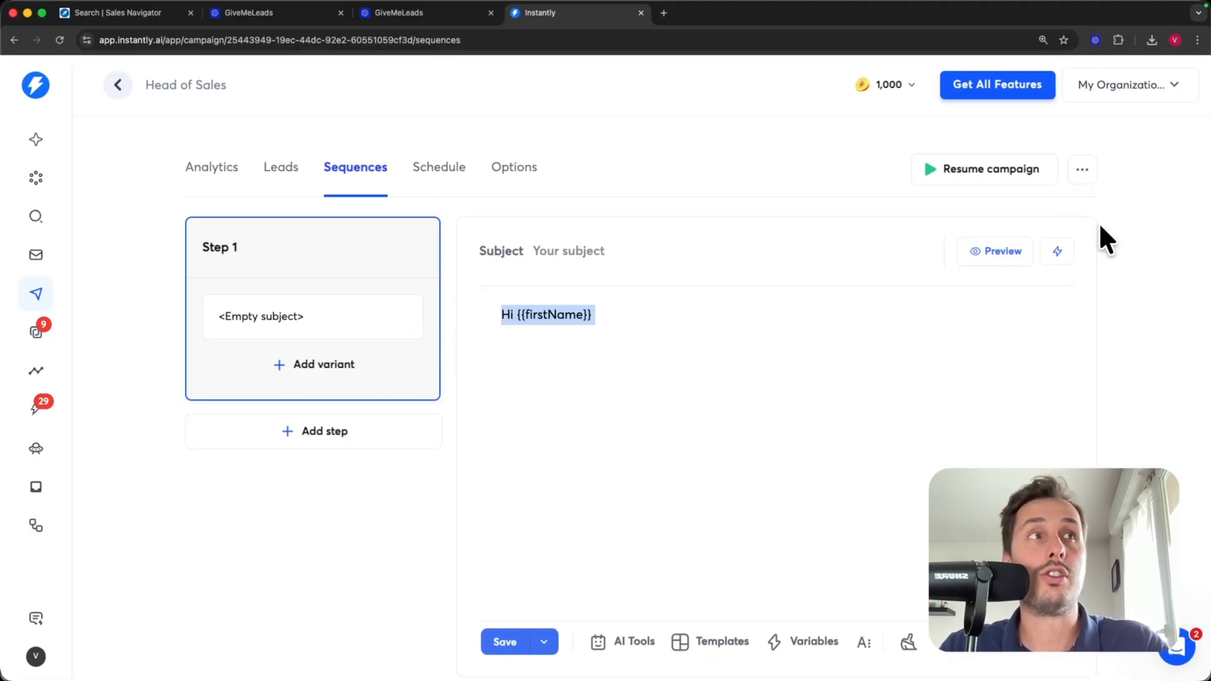
- Preview the campaign email in Instantly and load a lead's data to check the personalised greeting
click(1007, 249)
drag(511, 287, 437, 287)
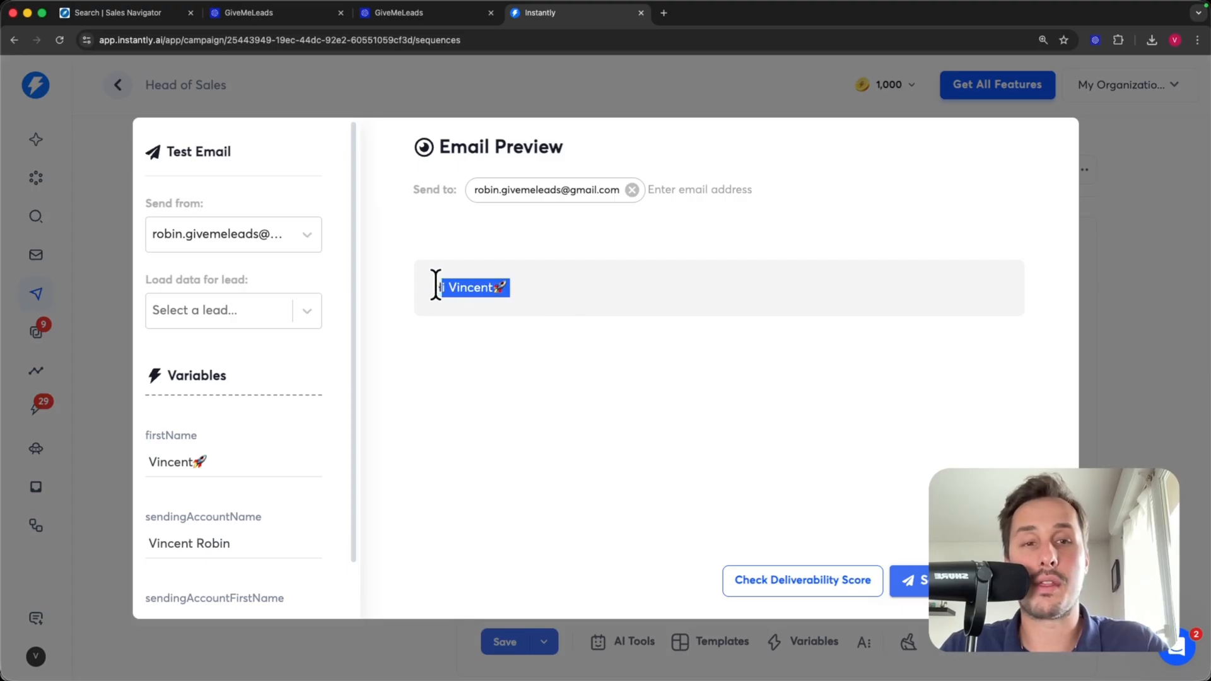
click(294, 314)
click(271, 429)
drag(502, 287, 403, 293)
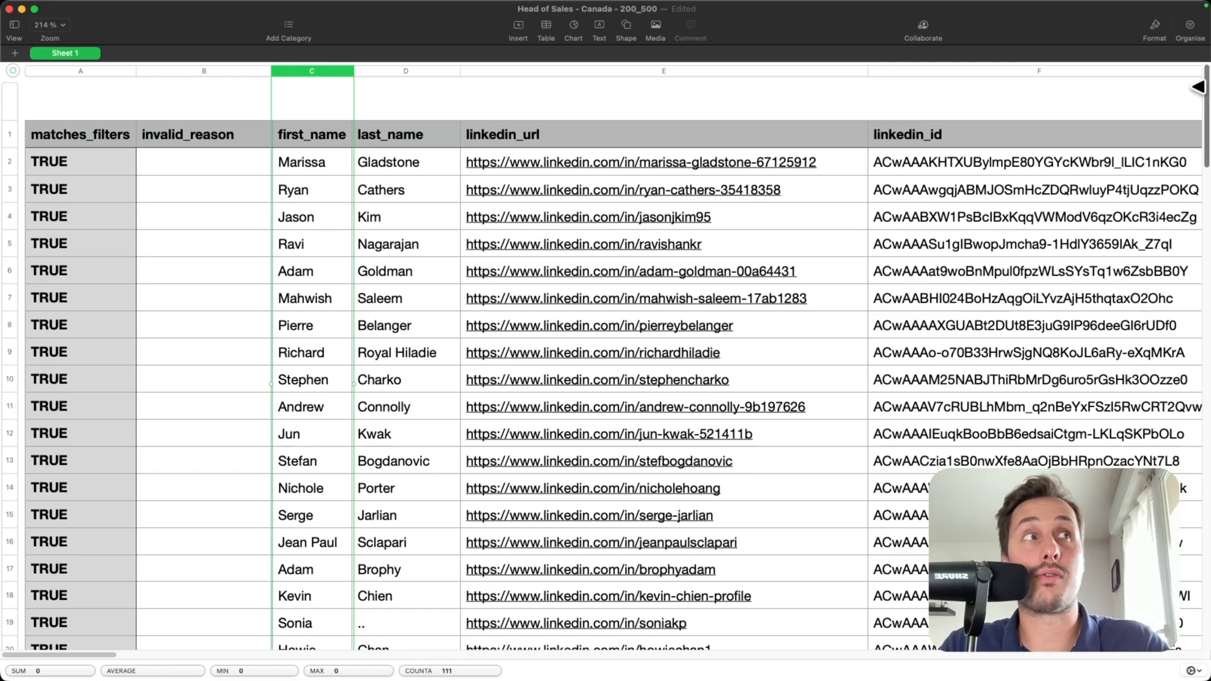
- Review the matches_filters and invalid_reason columns in the exported spreadsheet, down to the leads marked FALSE
drag(1205, 103, 1205, 69)
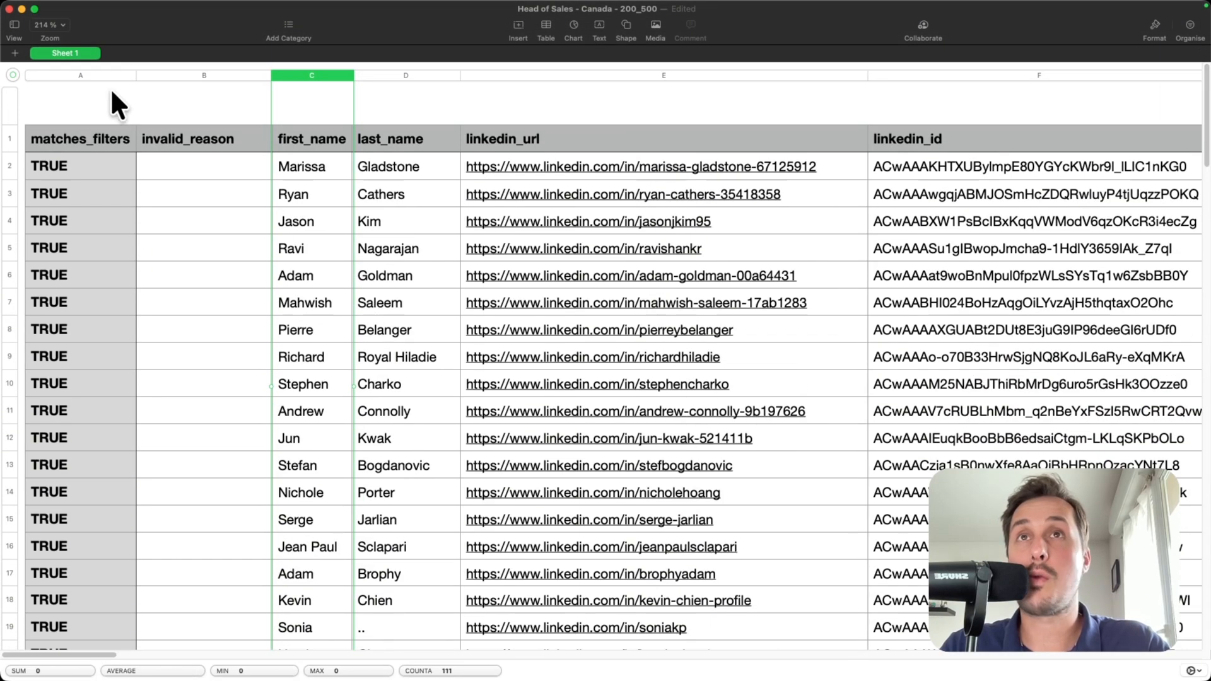
click(103, 74)
shift+click(192, 75)
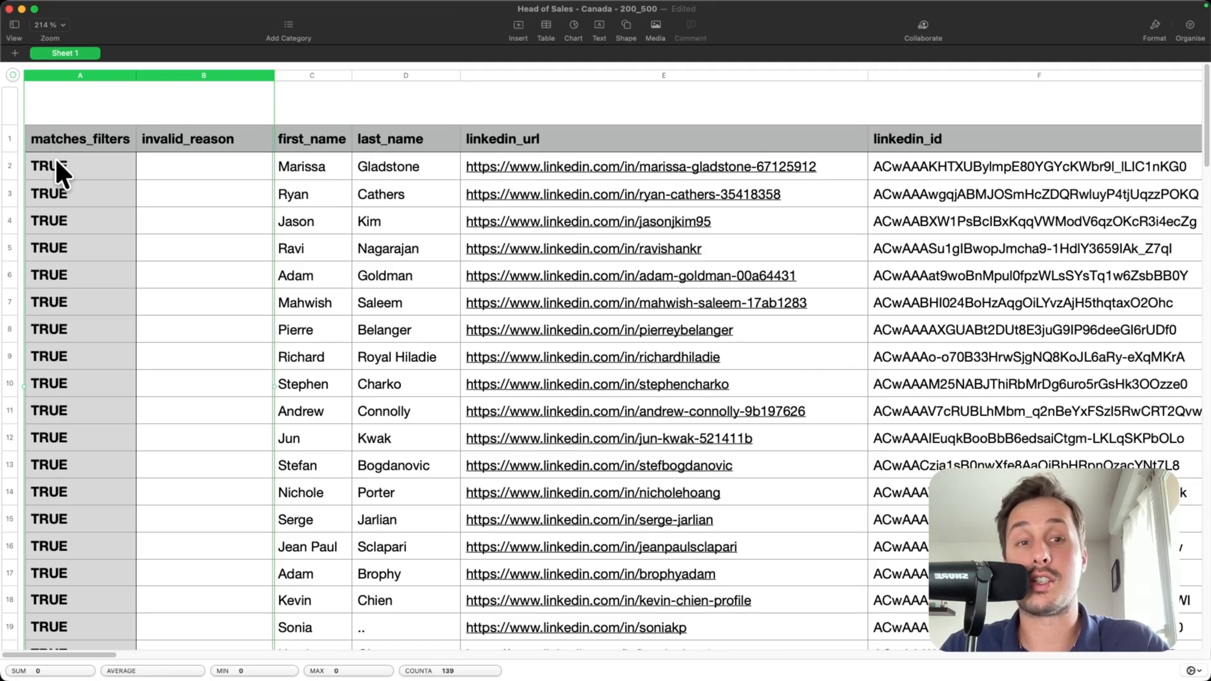
drag(1207, 104, 1177, 522)
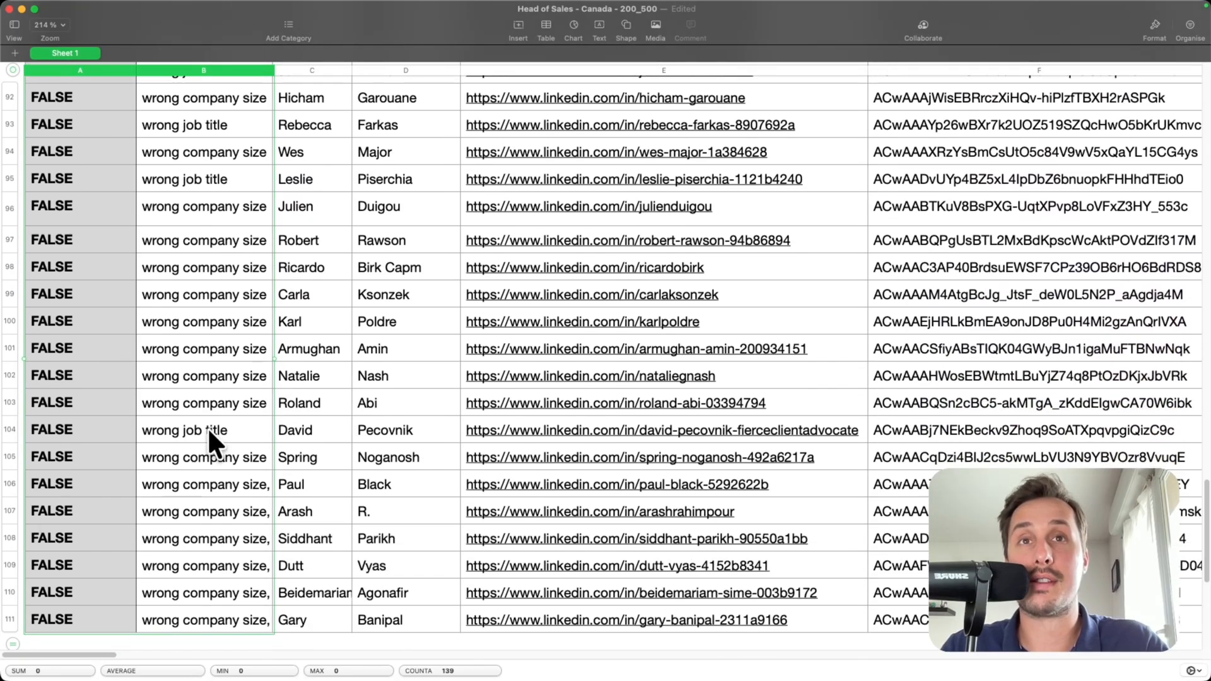
click(210, 401)
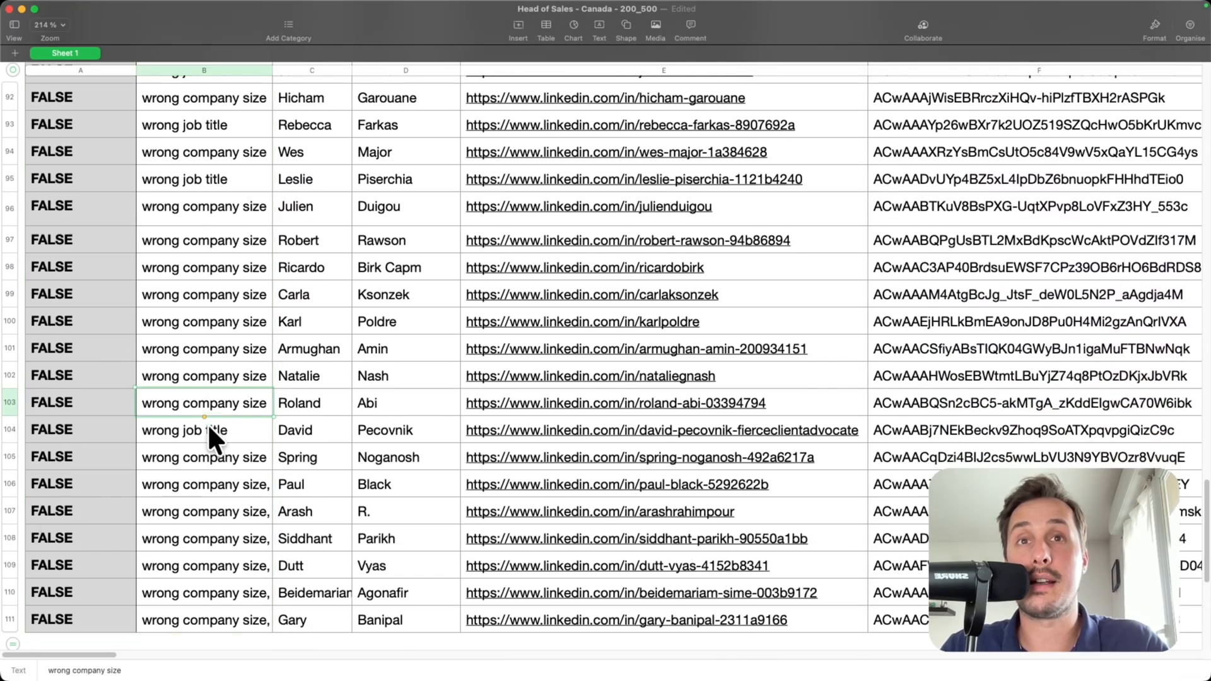
click(206, 429)
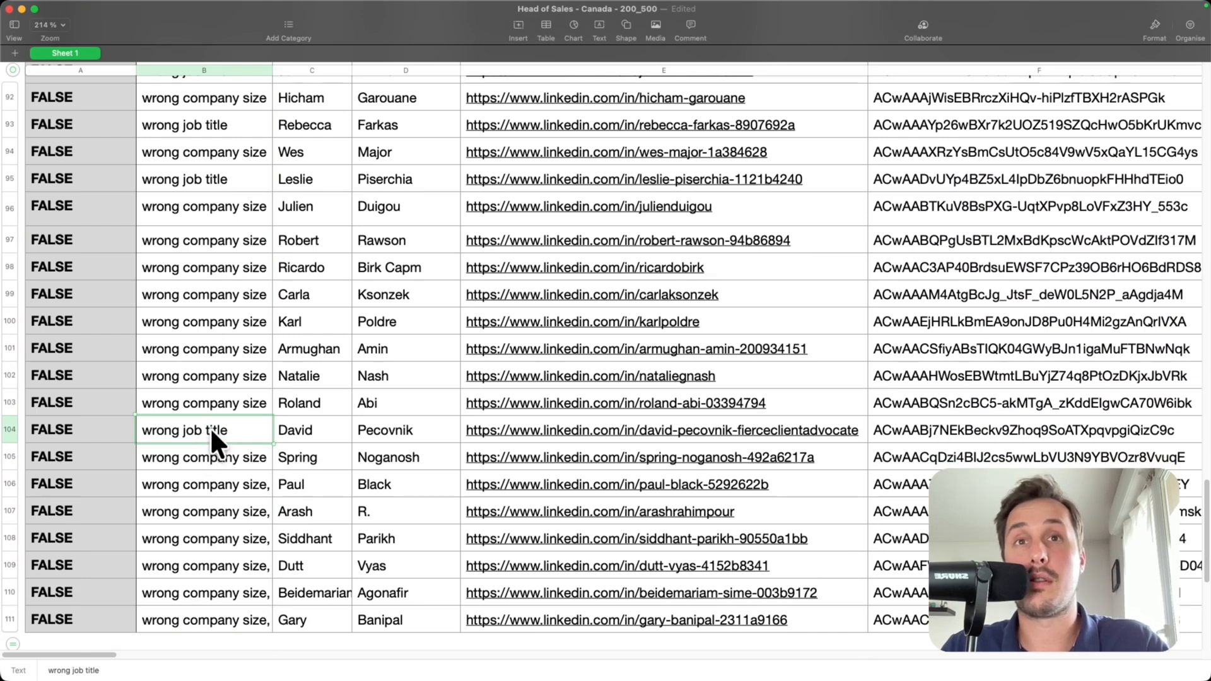
- Check the job_title value of the lead in row 104, flagged with a wrong job title
scroll(162, 552, down, 1)
drag(96, 655, 242, 660)
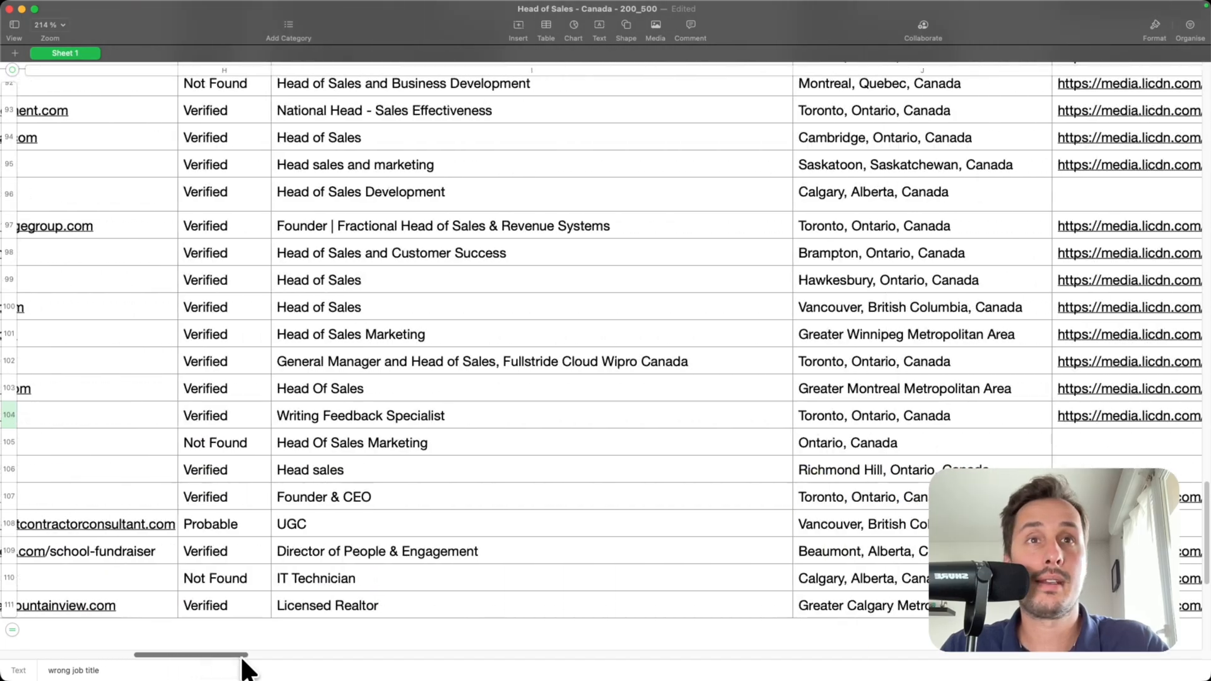
click(316, 413)
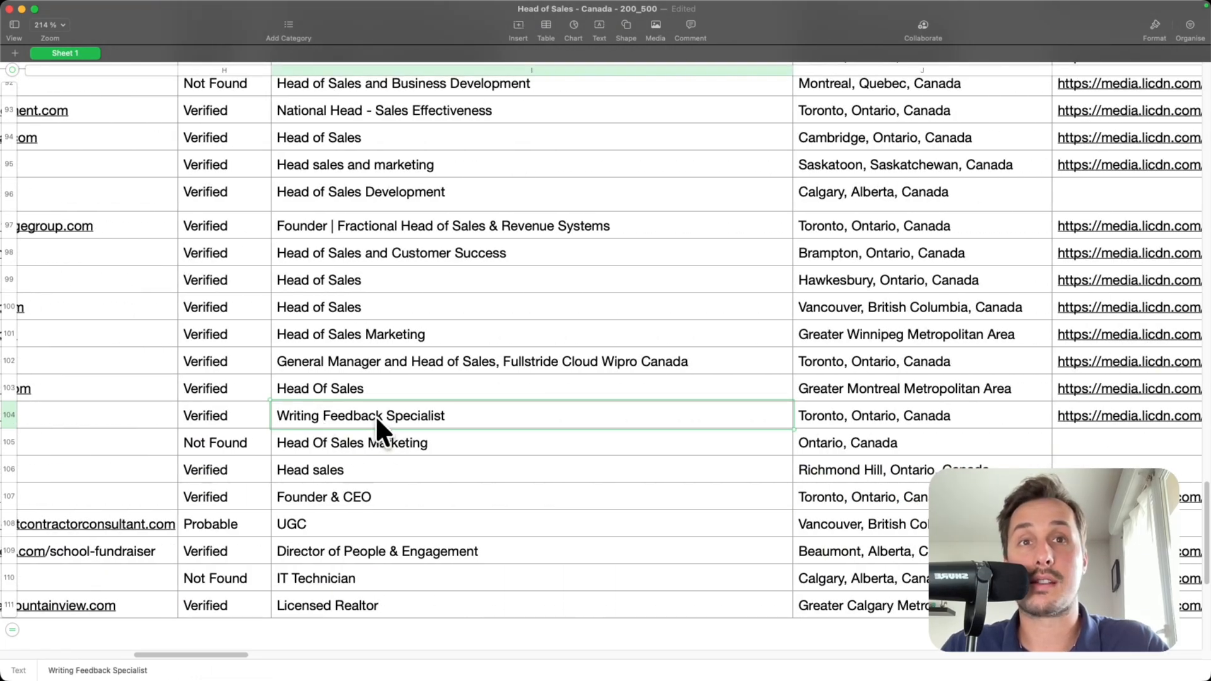
- Clear the contents of all rows marked FALSE in matches_filters, through row 111, and review the remaining leads
drag(230, 657, 9, 653)
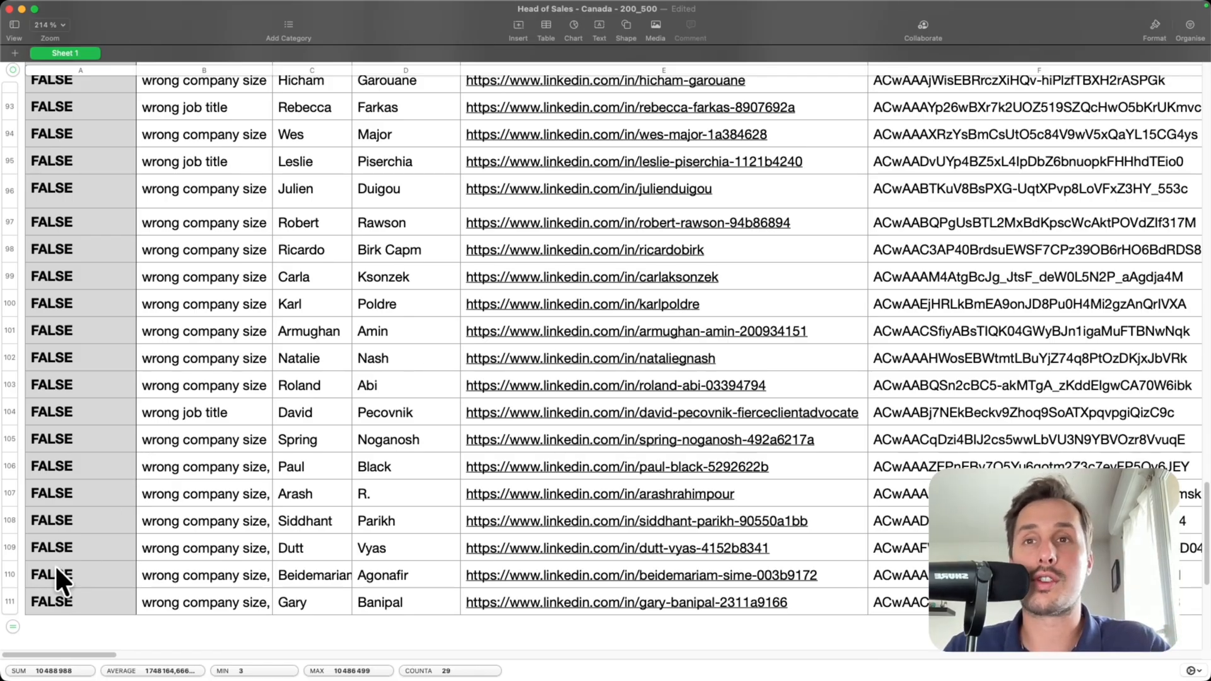
shift+click(10, 601)
key(Delete)
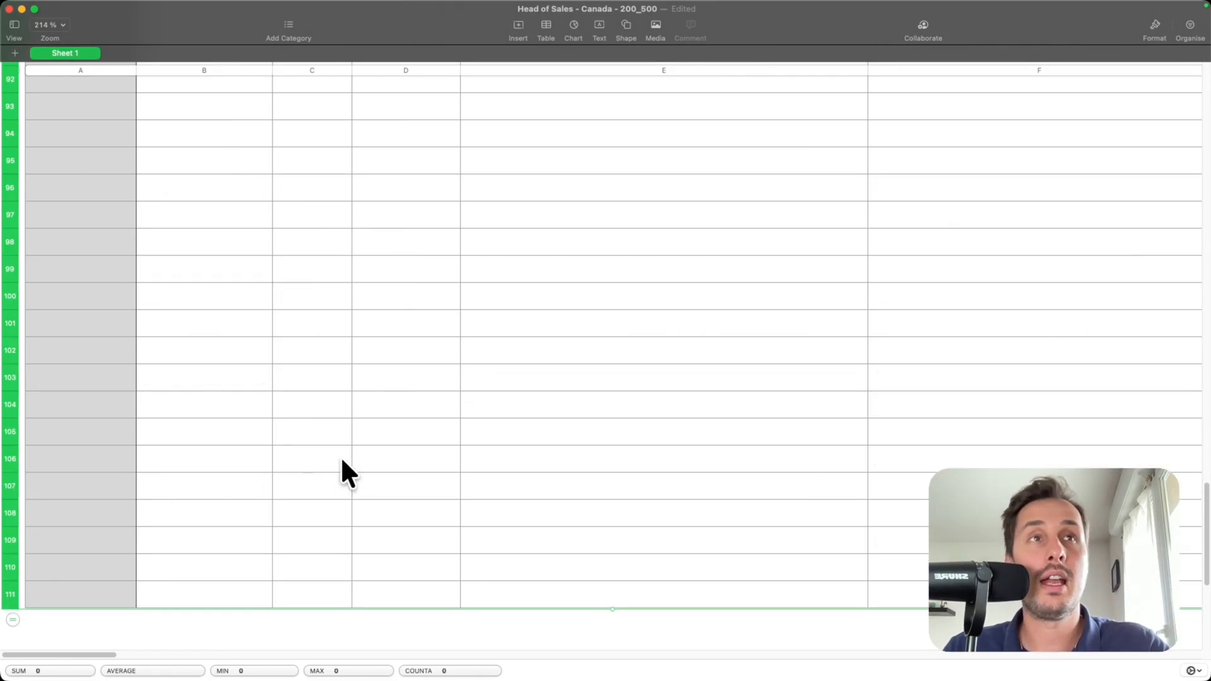
scroll(345, 464, up, 15)
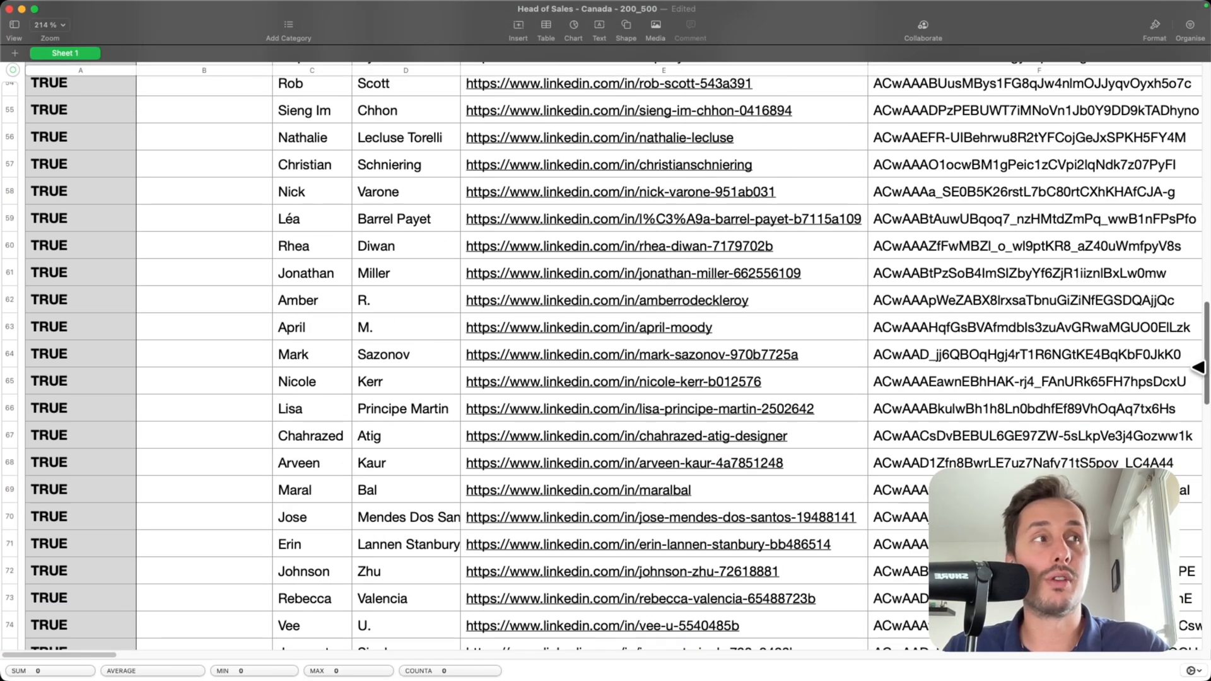
drag(1198, 369, 1192, 103)
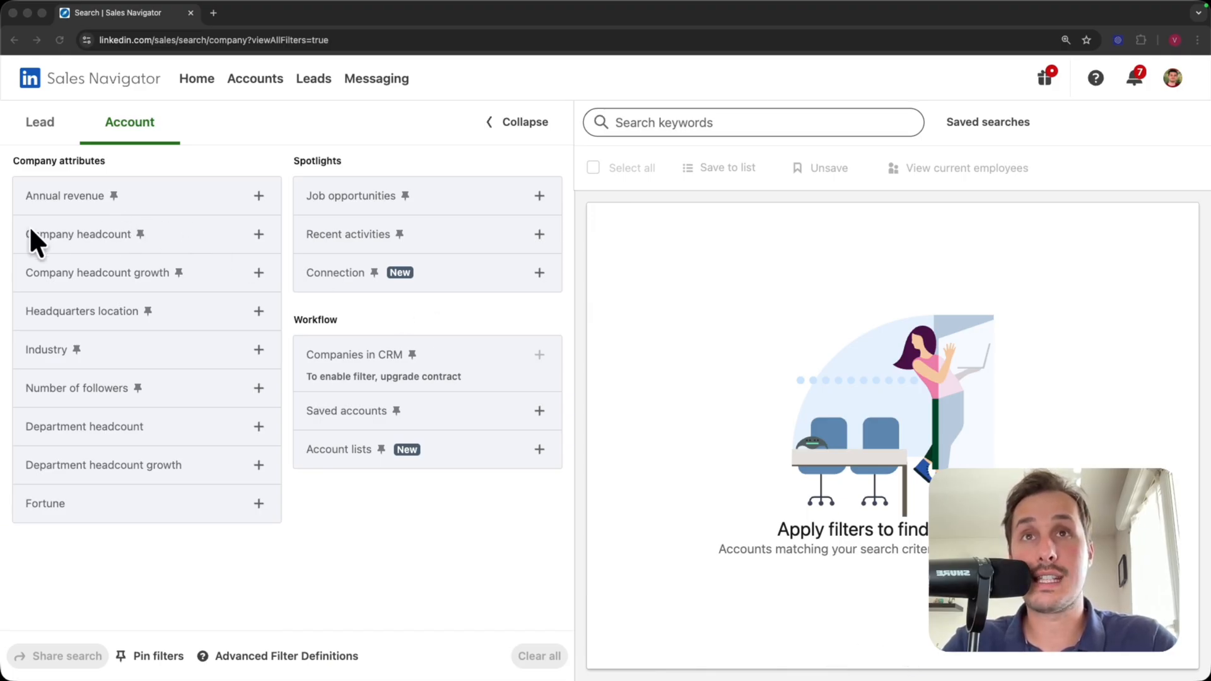
- Switch to the Sales Navigator account search and view the ranges of the Company headcount filter
click(258, 234)
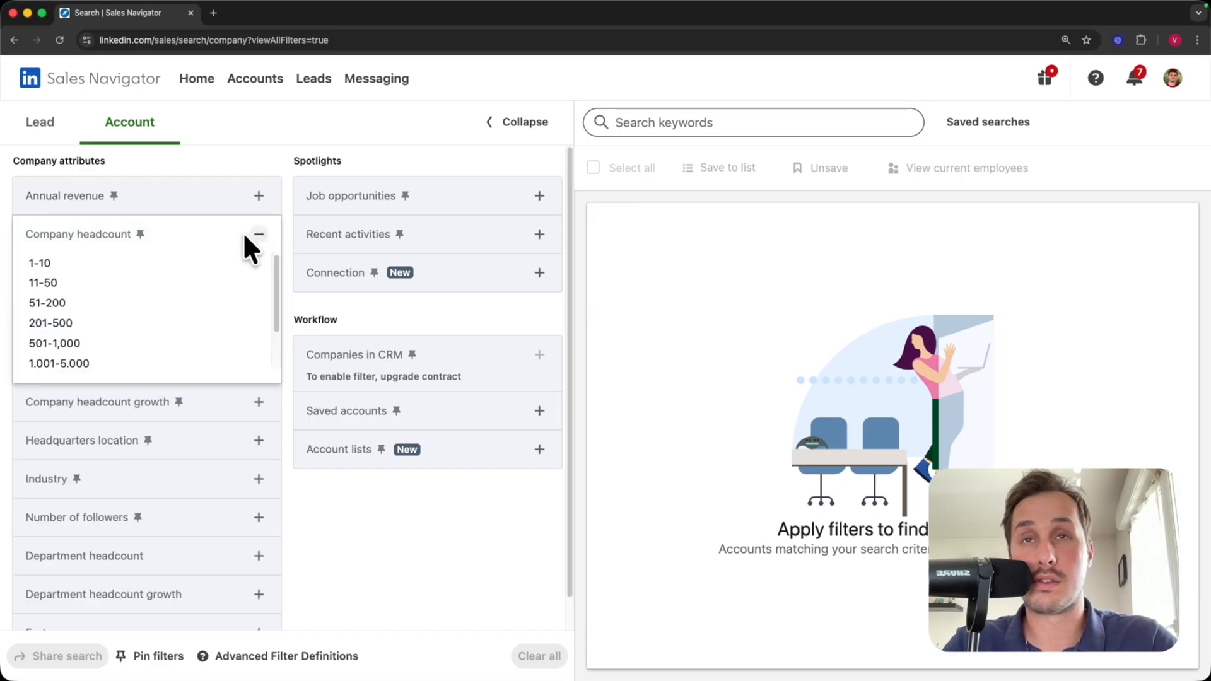
click(250, 157)
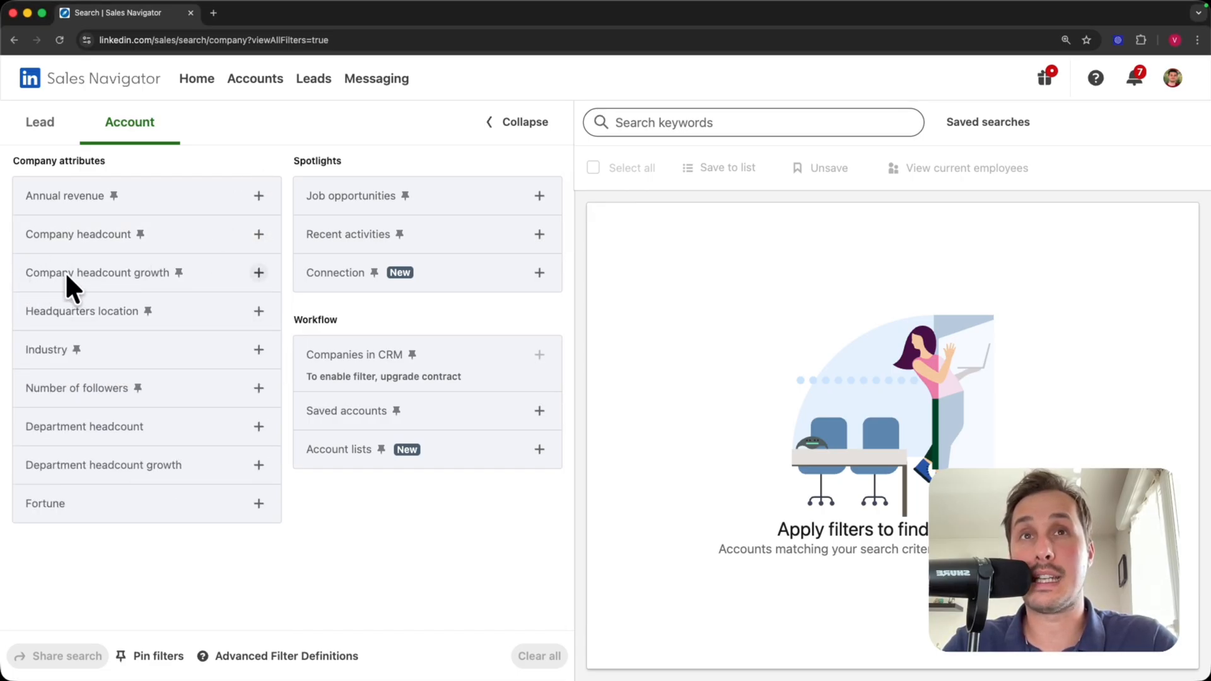
- Filter the accounts to a Company headcount of 51-200 and a minimum Company headcount growth of 10%
click(258, 272)
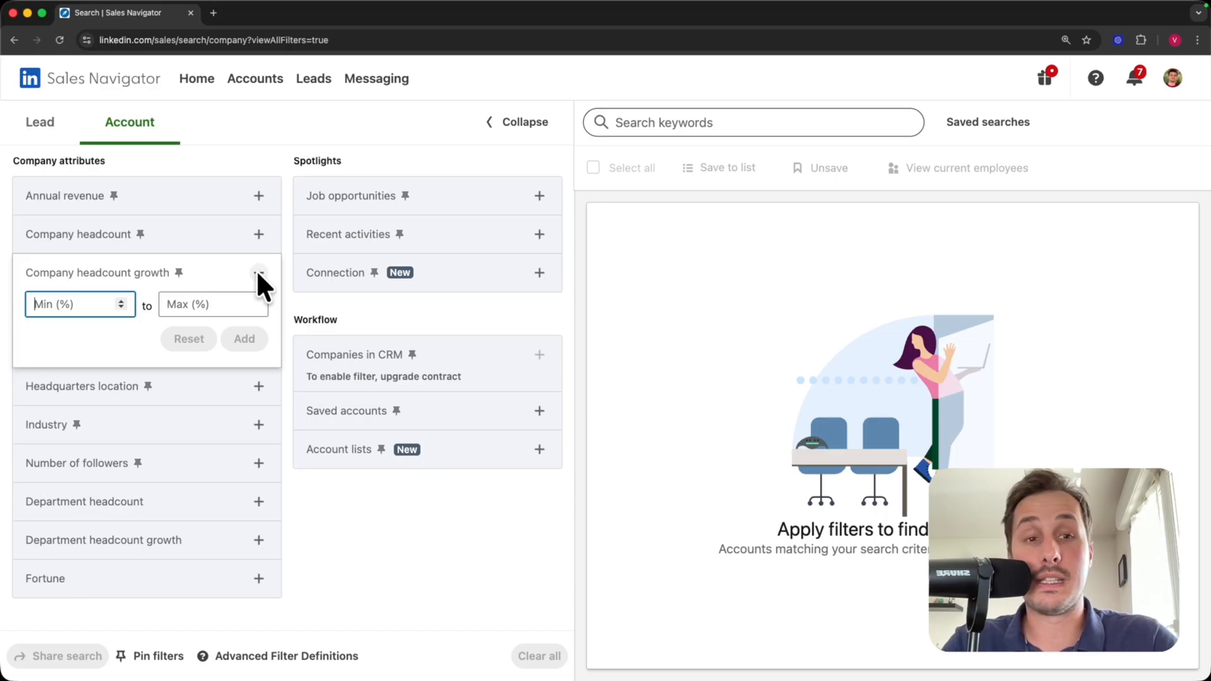
click(259, 234)
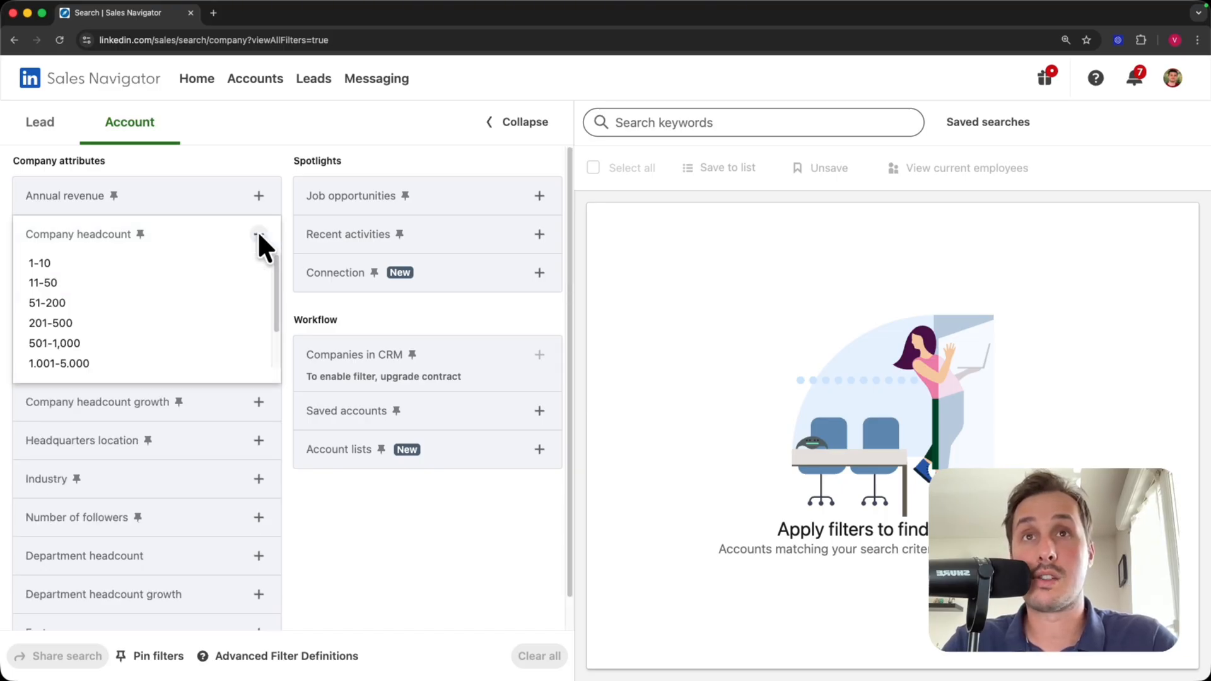
click(64, 303)
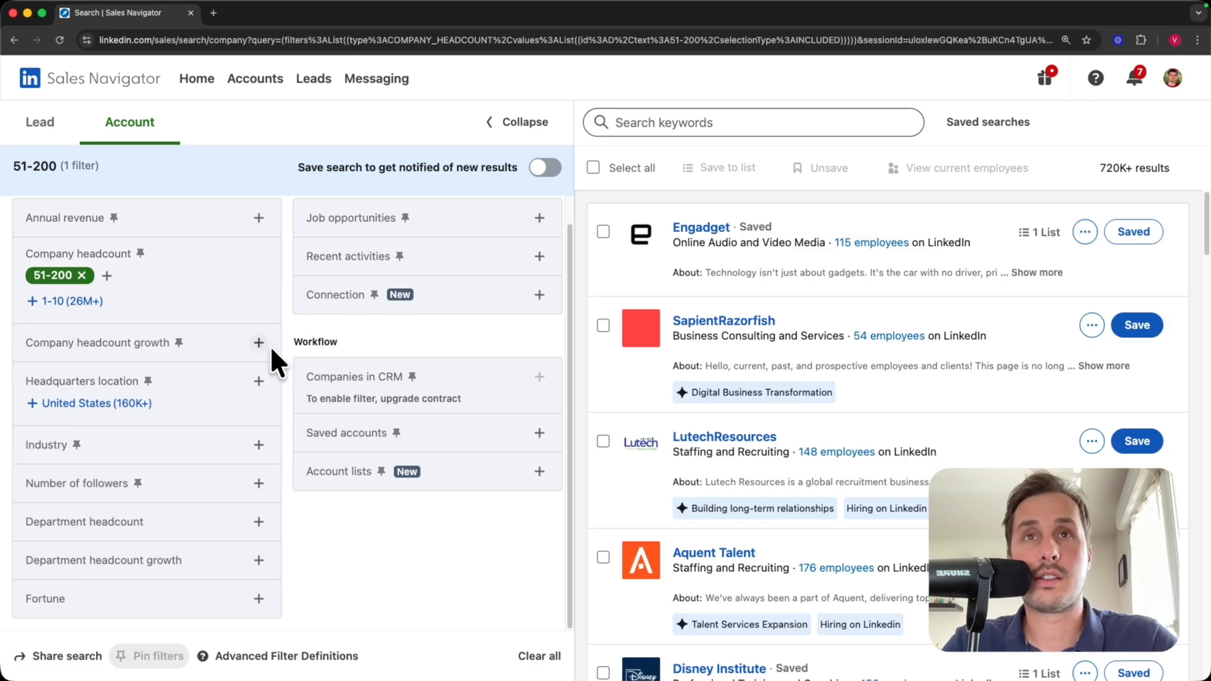
click(259, 342)
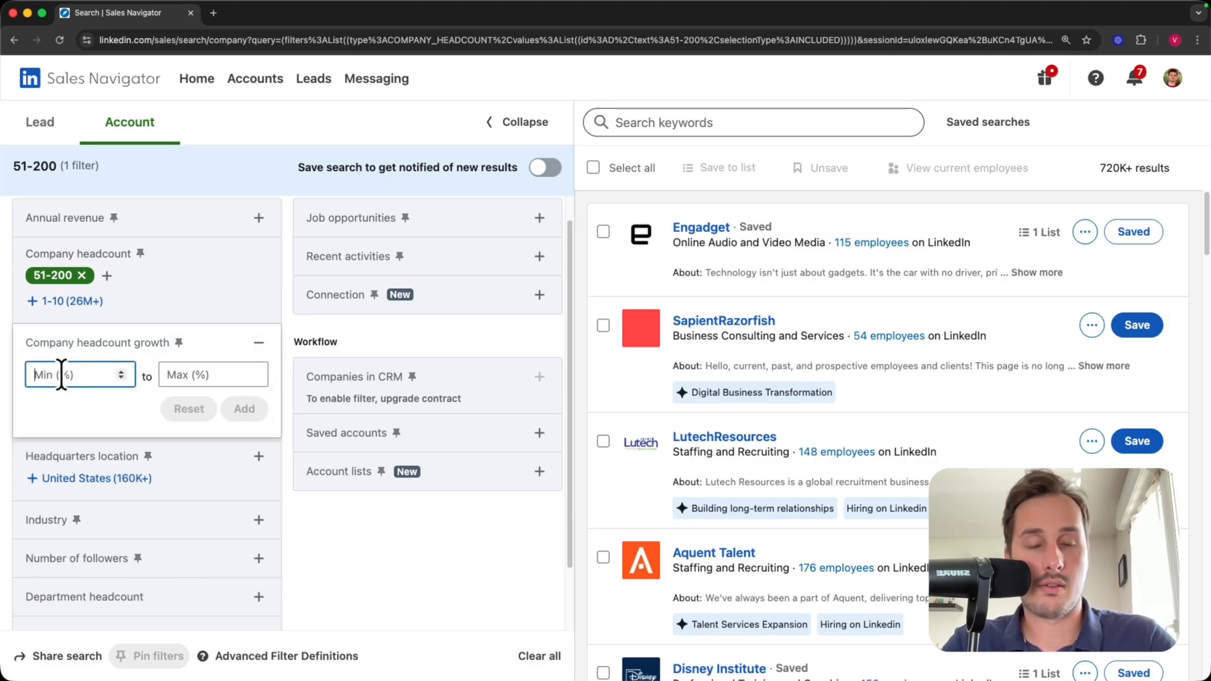
text(10)
click(243, 409)
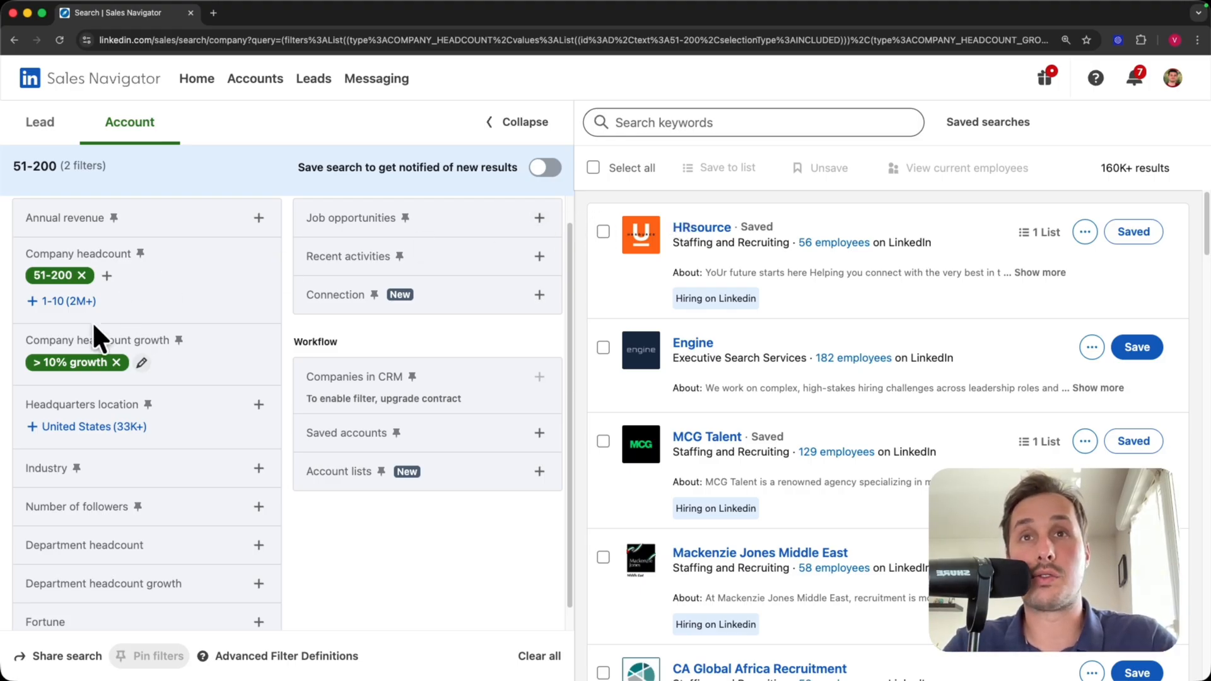
- Review the matching accounts and restrict them to companies with the Hiring on LinkedIn job opportunity
scroll(811, 357, down, 7)
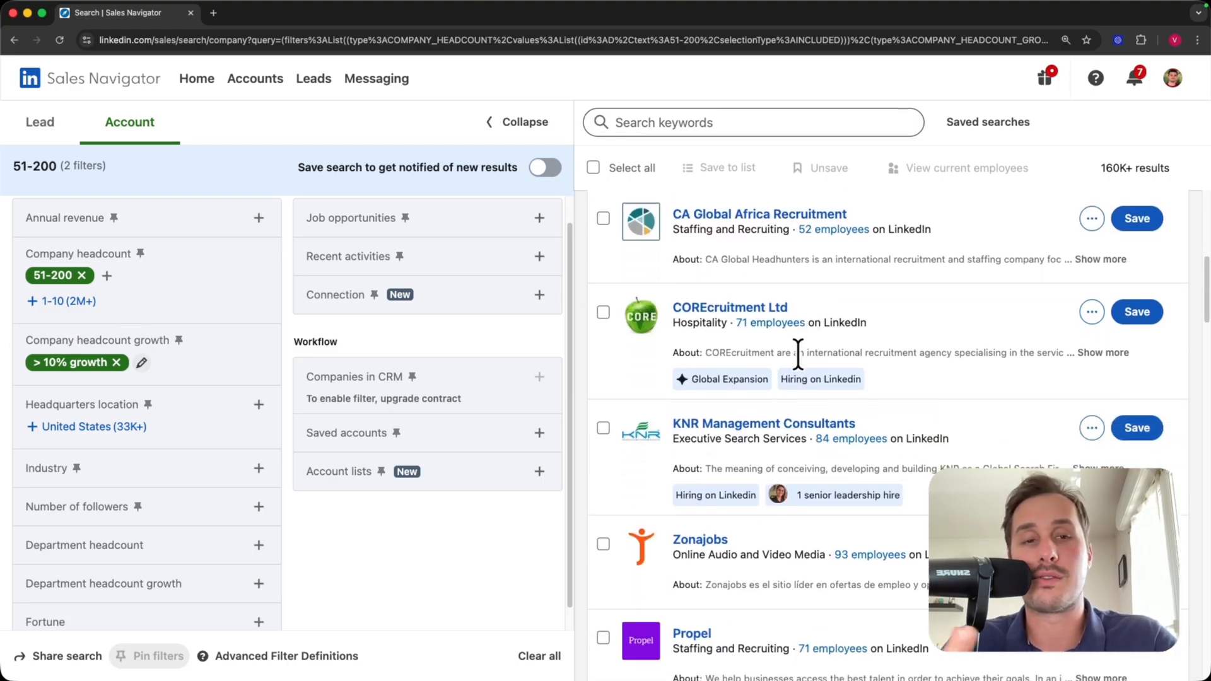
scroll(797, 355, down, 4)
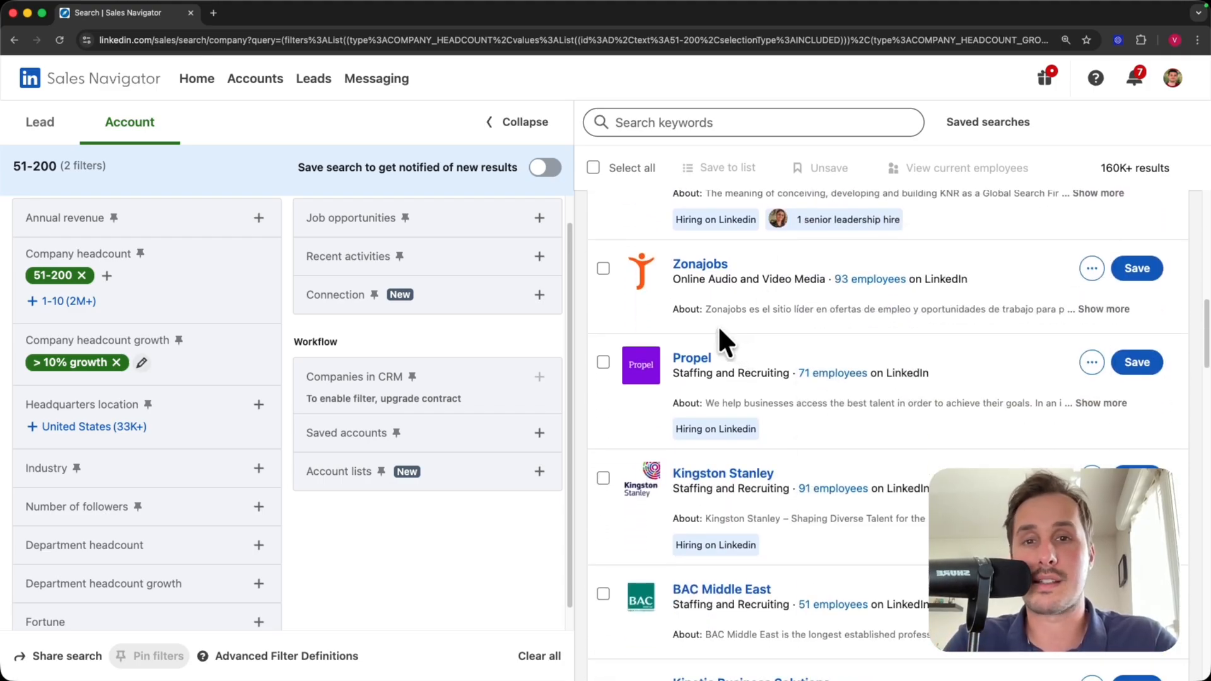
scroll(718, 325, up, 10)
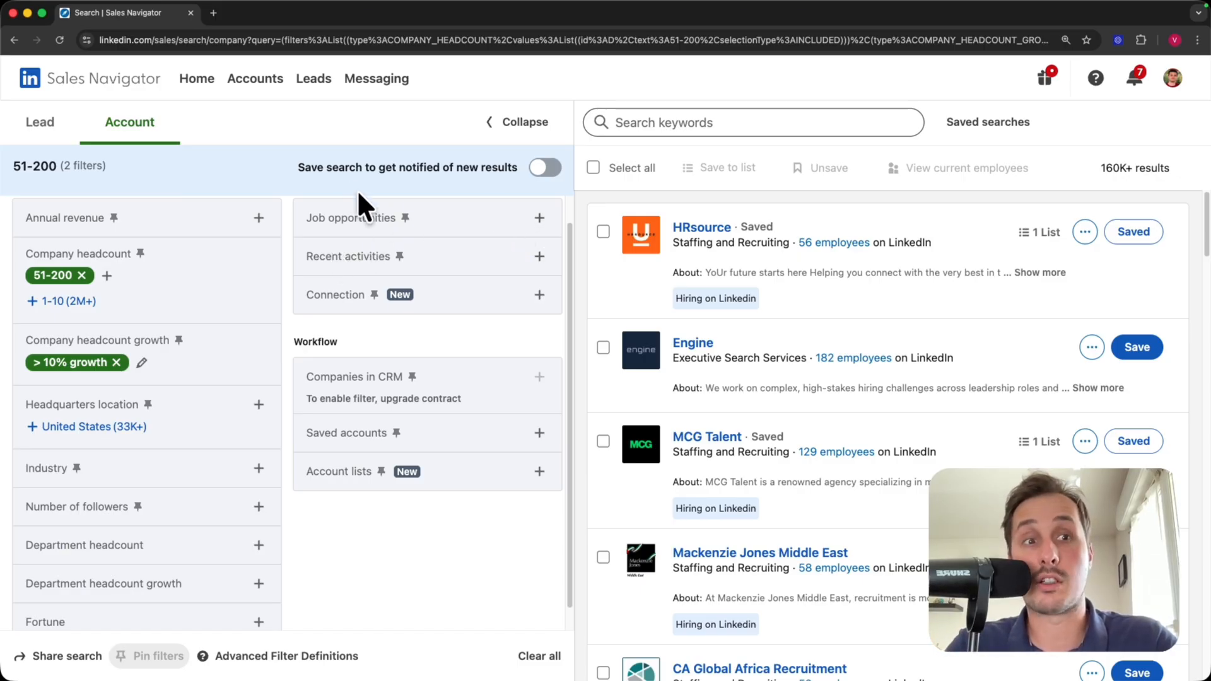
click(340, 218)
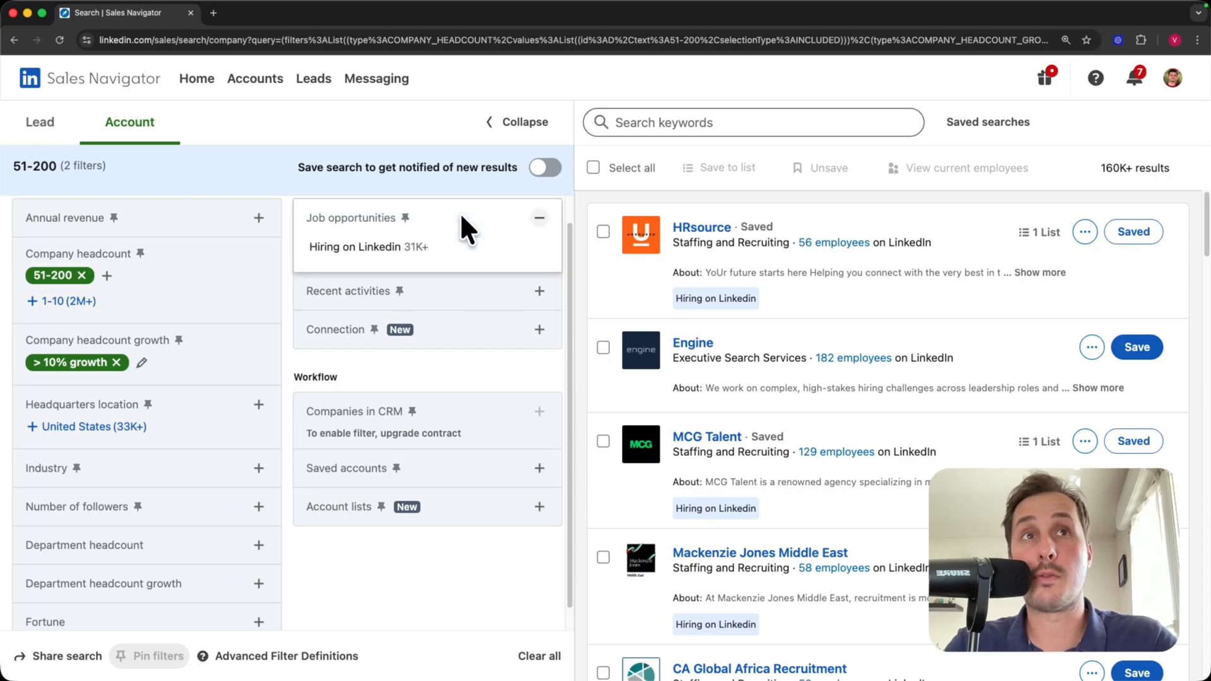
click(402, 246)
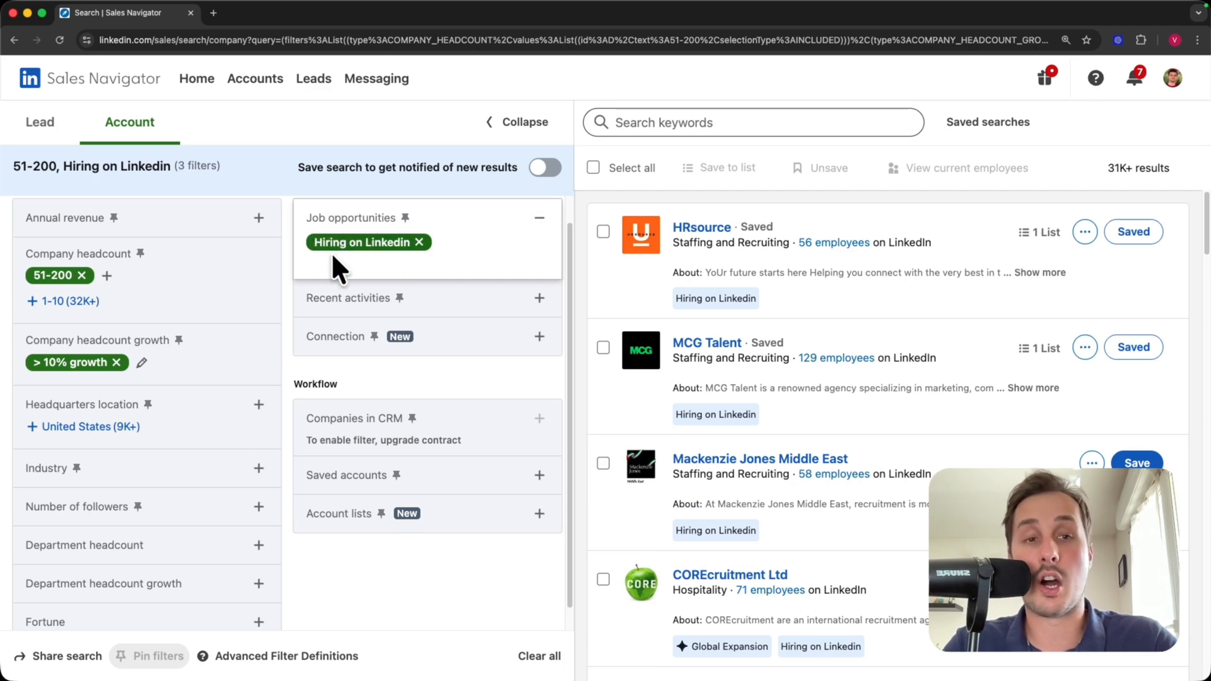
- Add a Department headcount filter for the Sales department with a minimum of 5 people
scroll(809, 320, down, 6)
scroll(890, 468, down, 1)
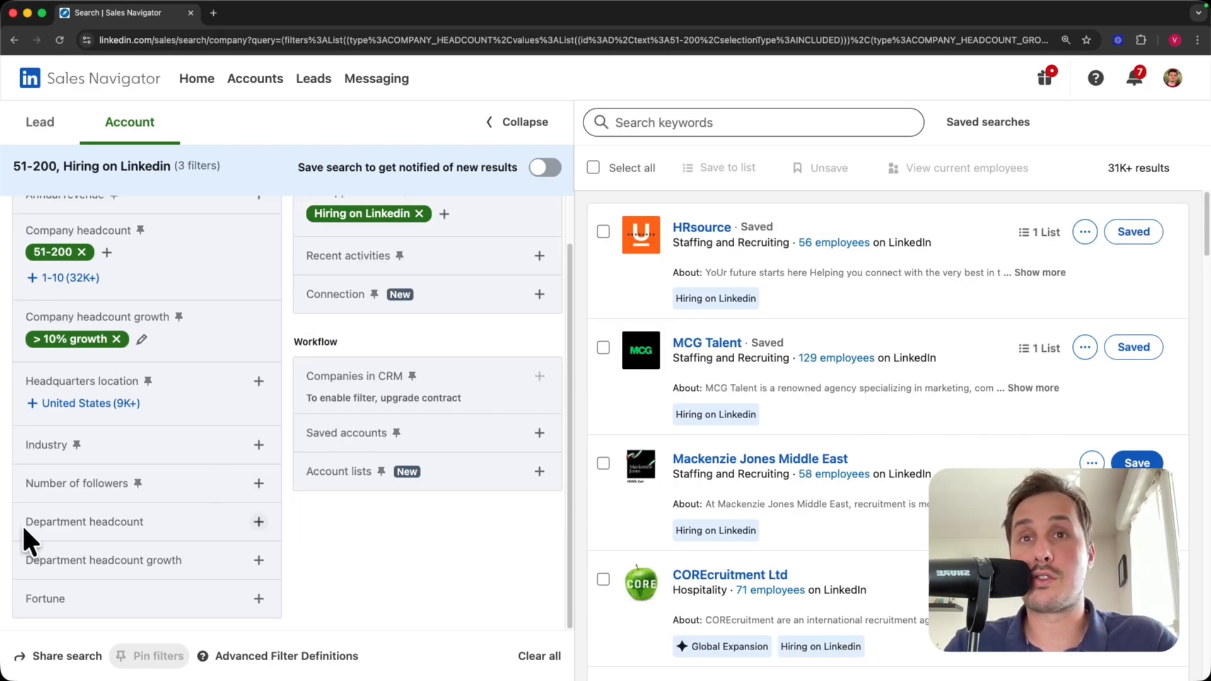
click(148, 527)
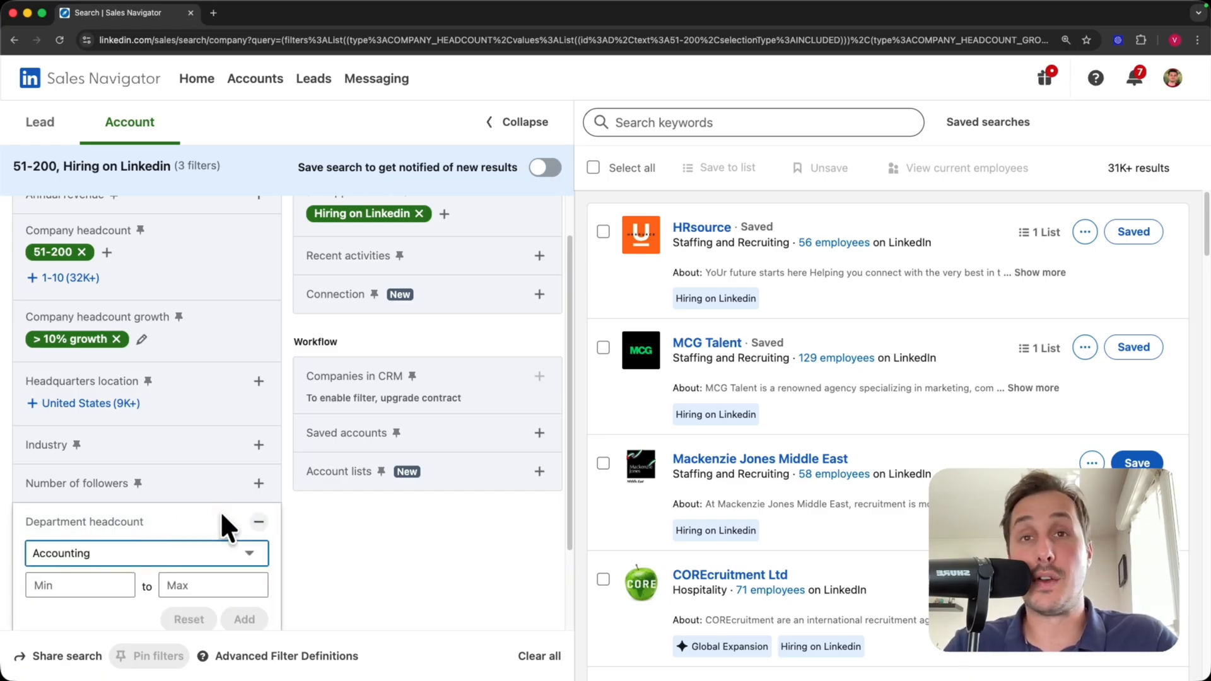
click(214, 552)
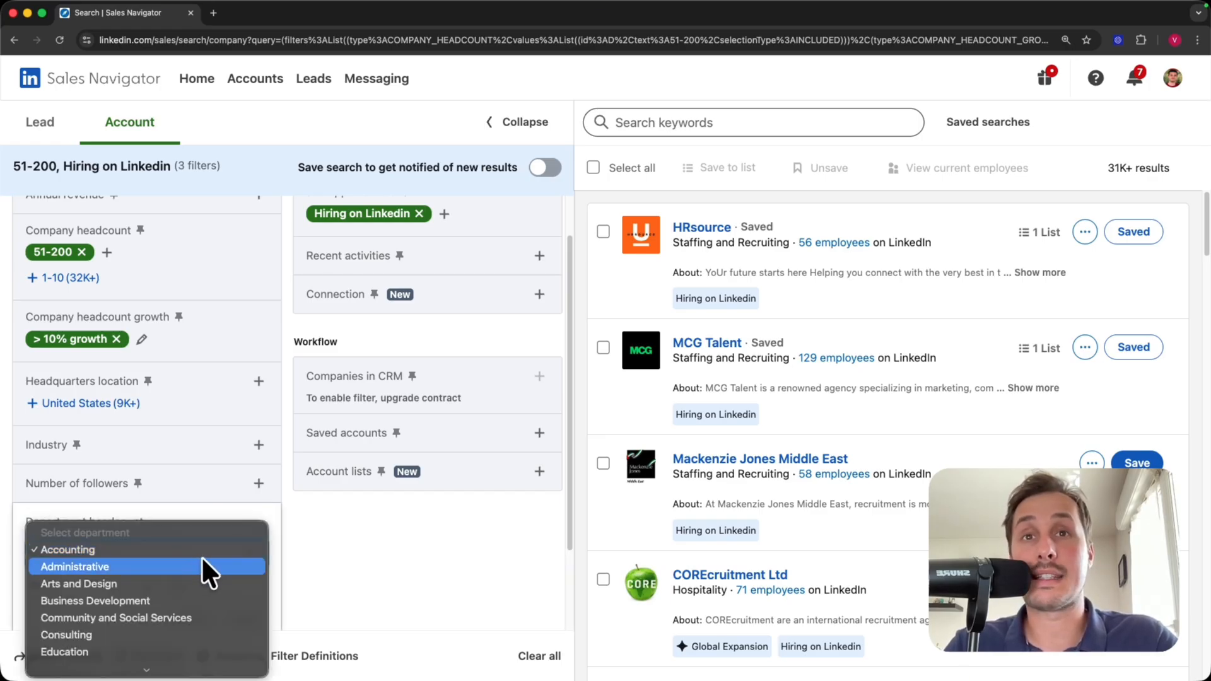
scroll(201, 556, down, 5)
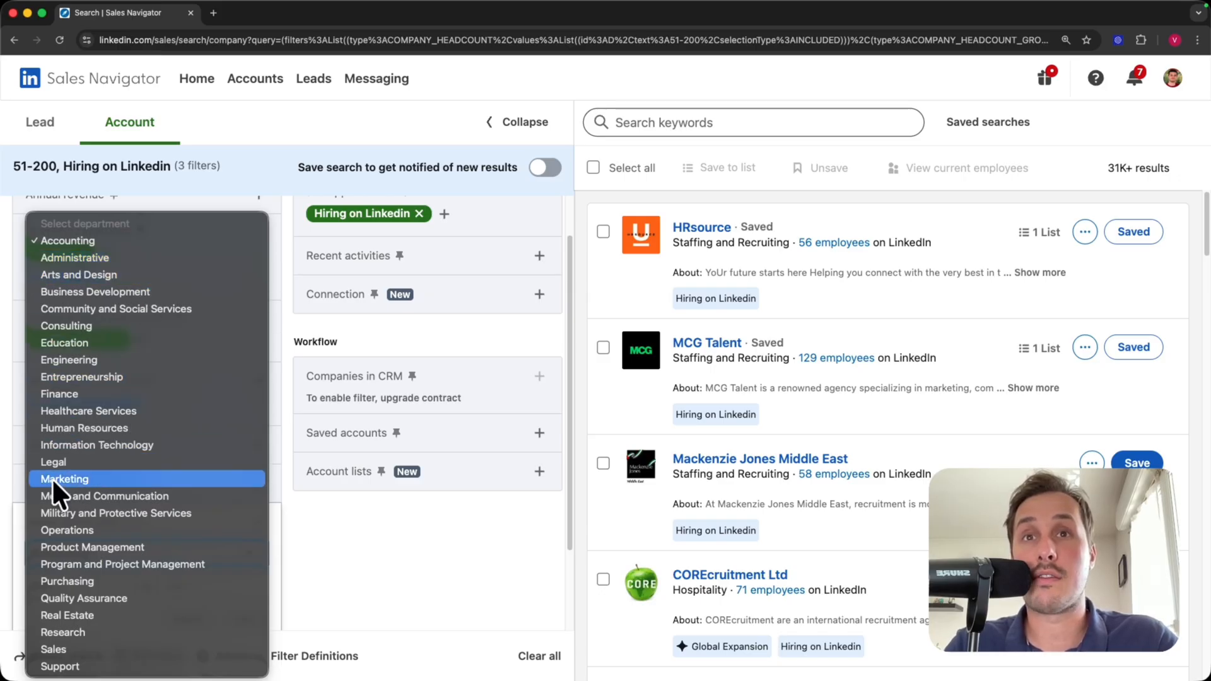
click(62, 648)
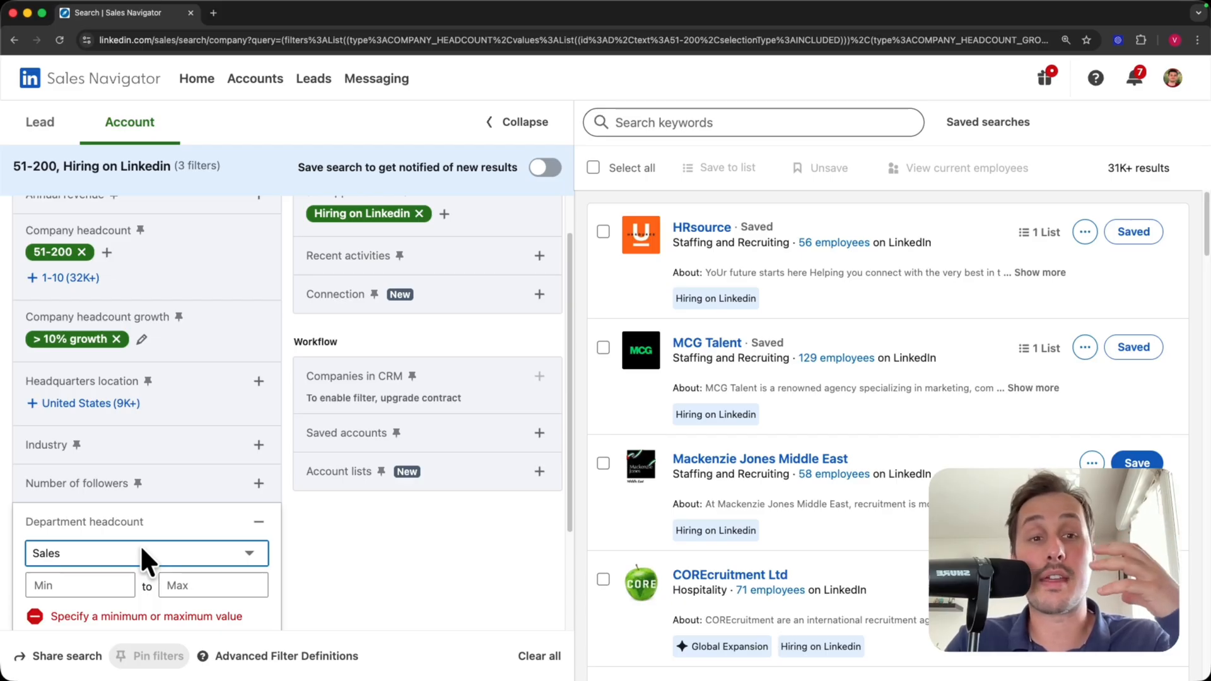
click(93, 589)
text(5)
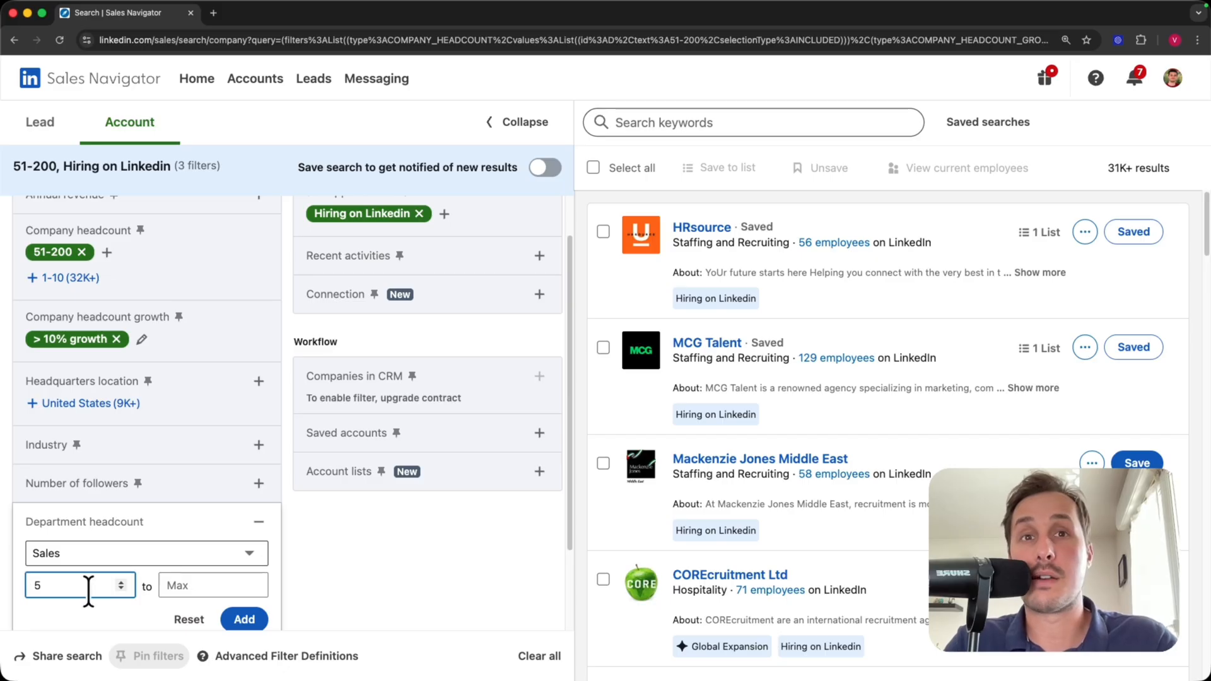
scroll(321, 561, down, 2)
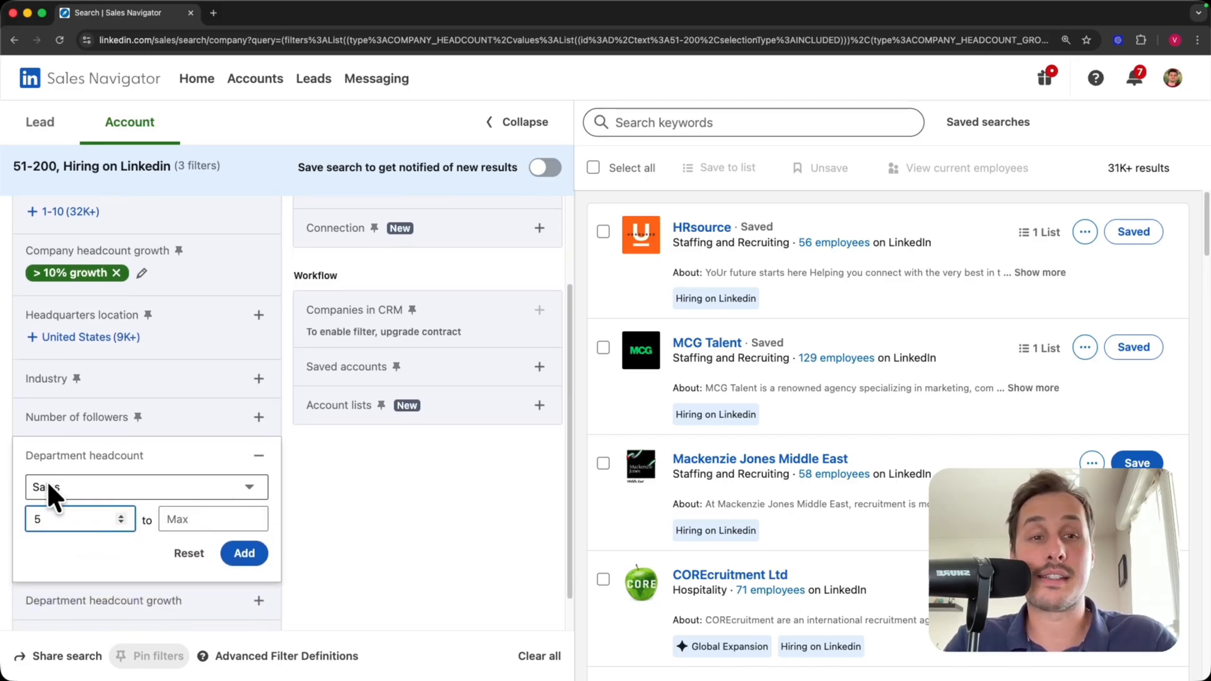
click(248, 553)
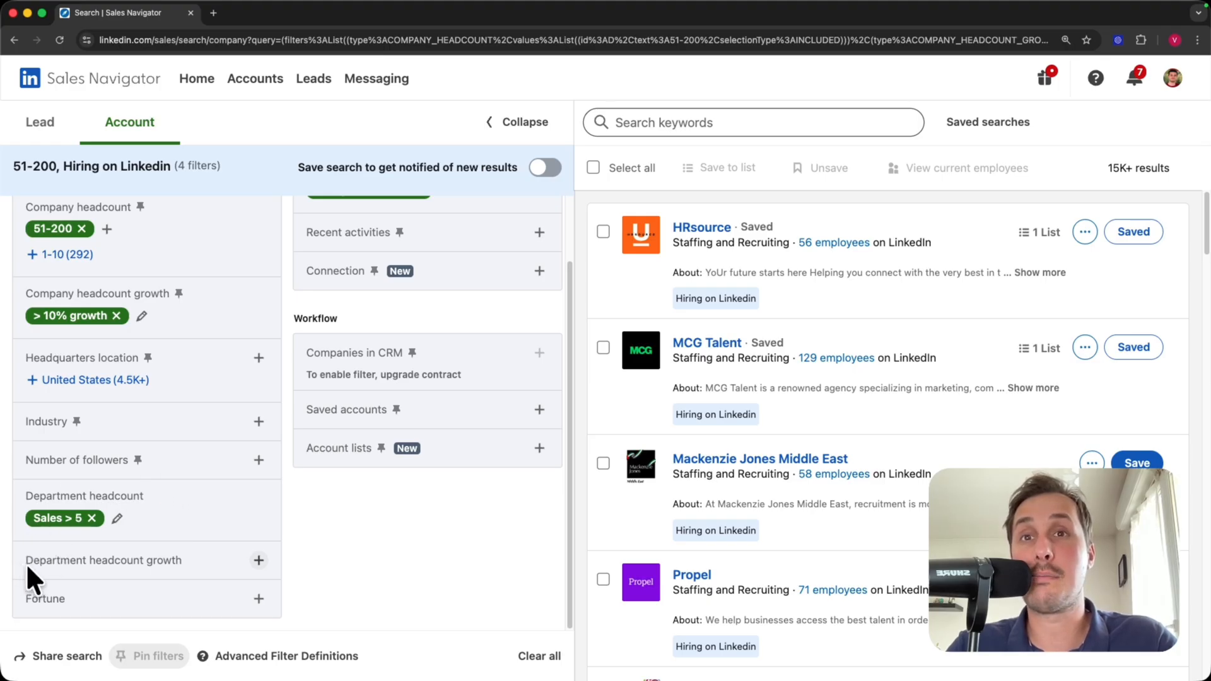
- Try a Department headcount growth filter for the Sales department with a minimum of 20%
click(239, 558)
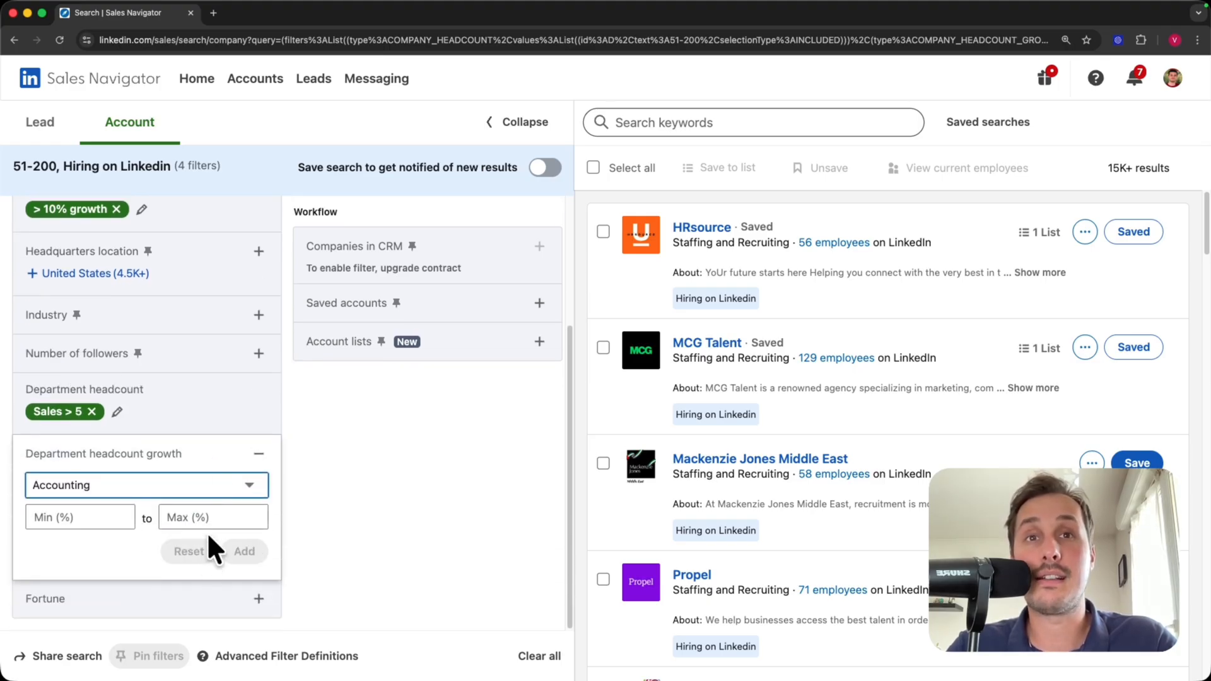
click(228, 481)
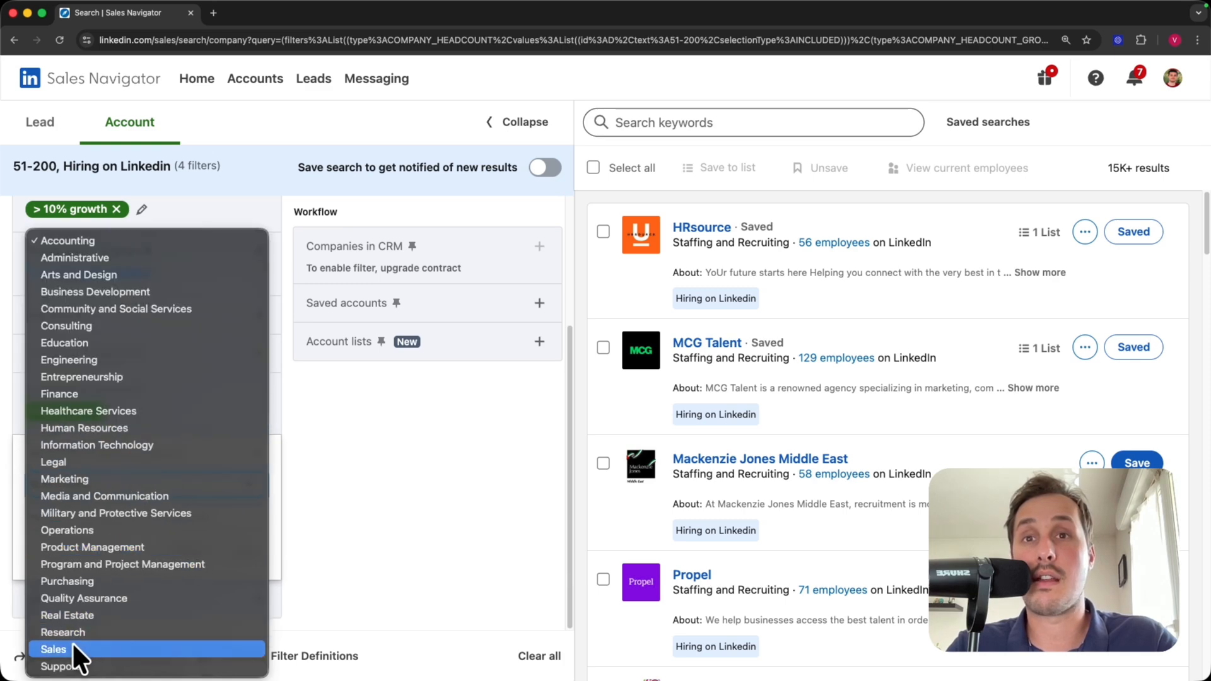
click(72, 642)
click(88, 519)
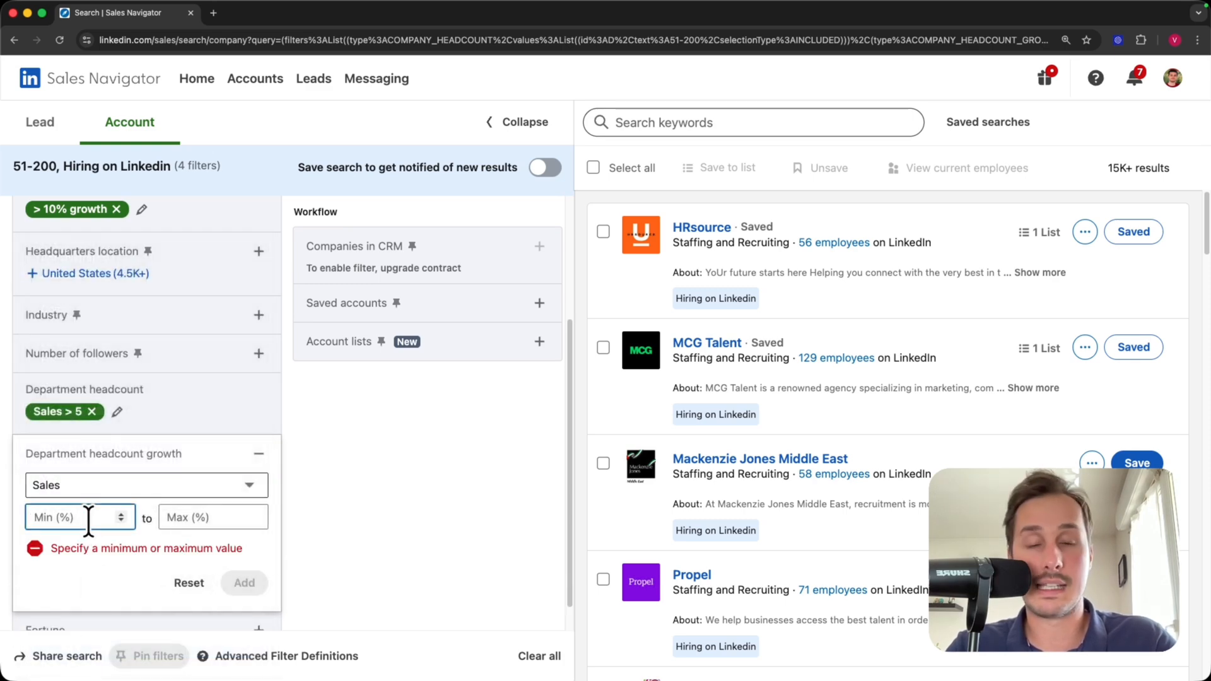
text(20)
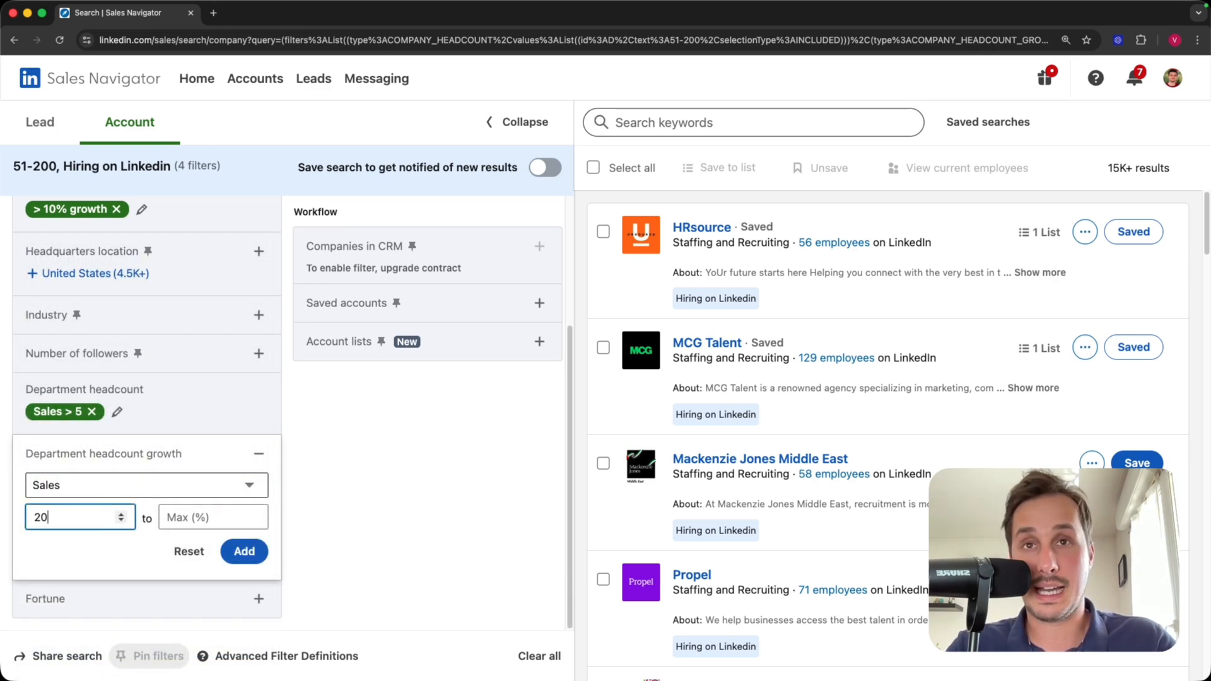
click(231, 547)
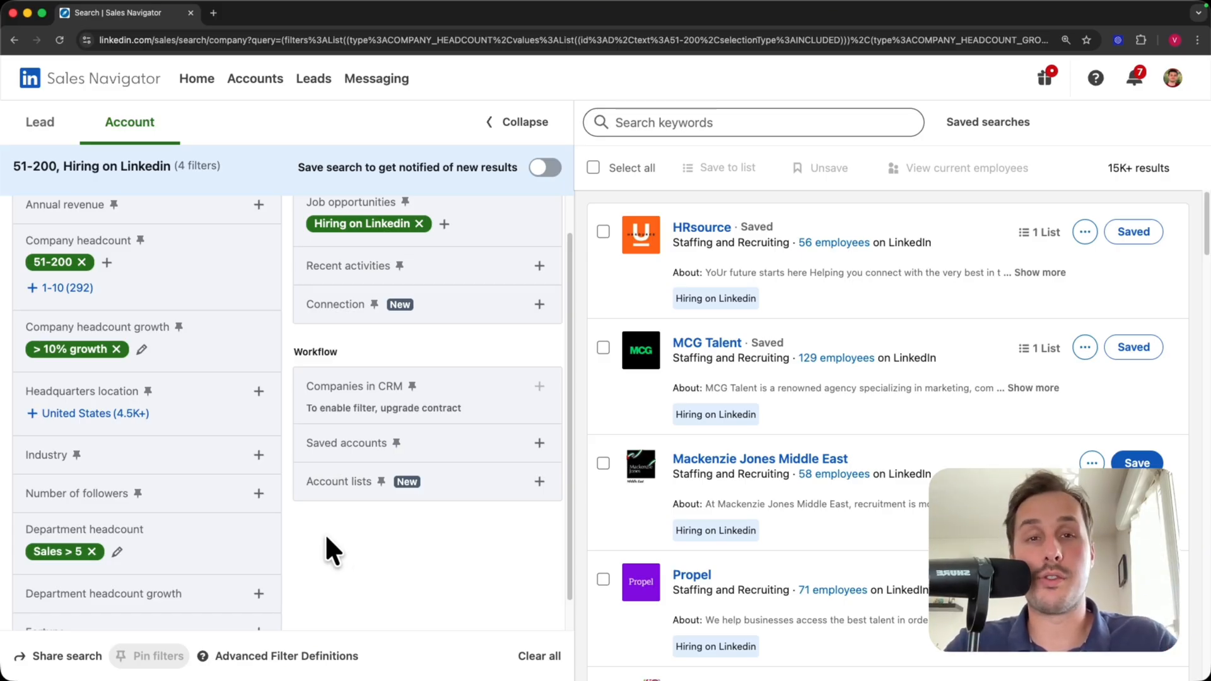
- Include the Marketing Services industry in the account search and review the industries of the listed companies
click(258, 455)
text(mark)
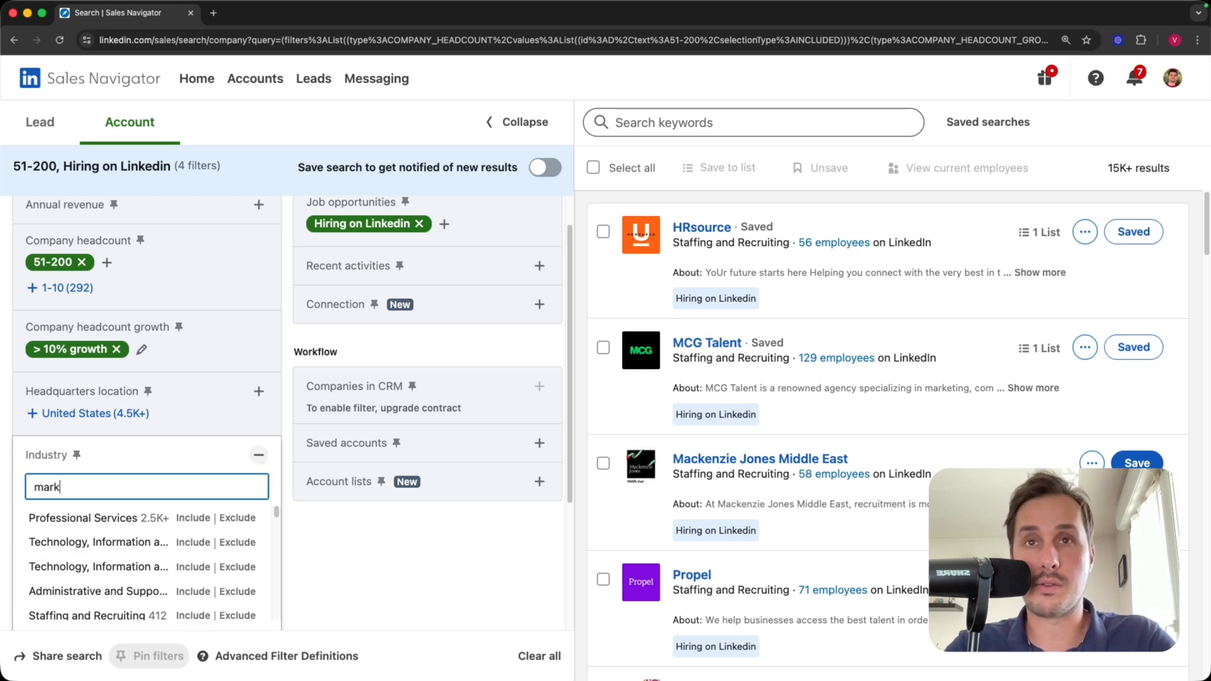
text(et)
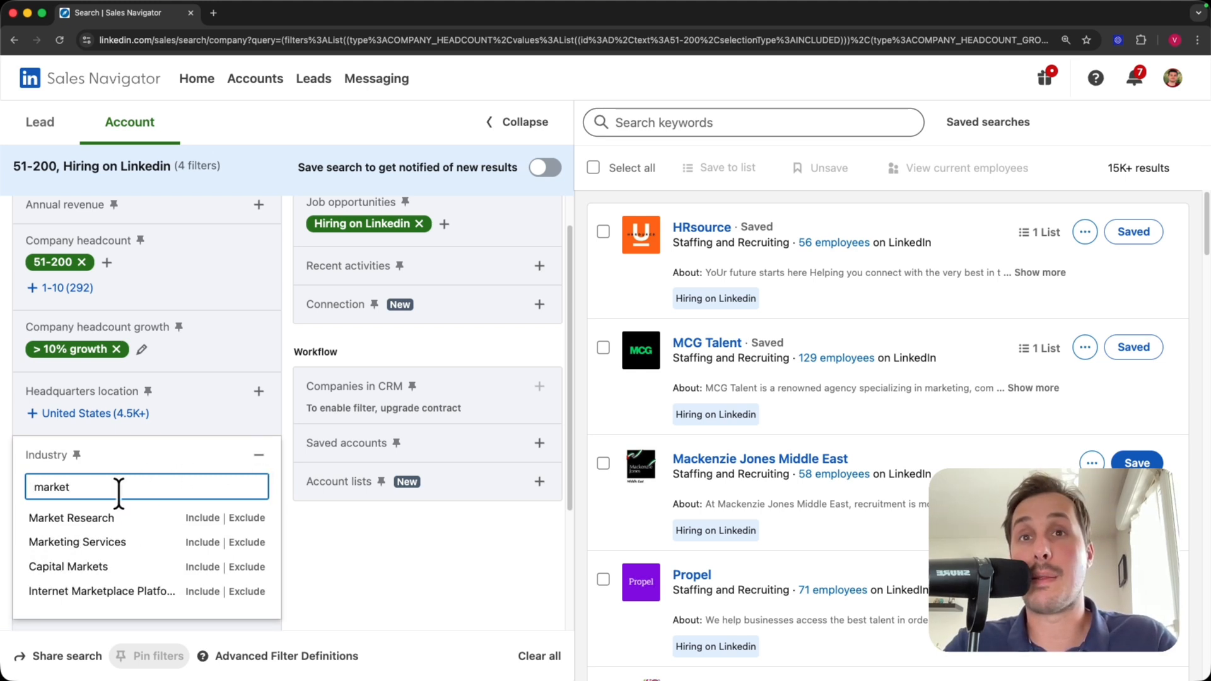
click(202, 541)
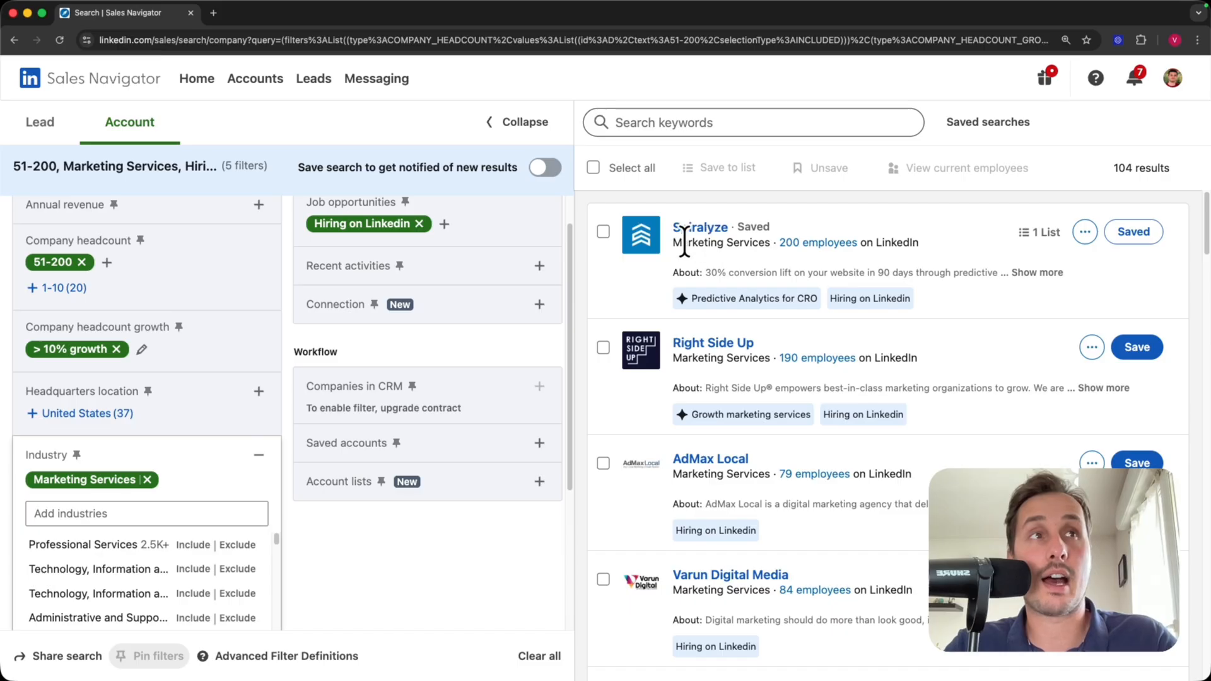
drag(677, 243, 770, 243)
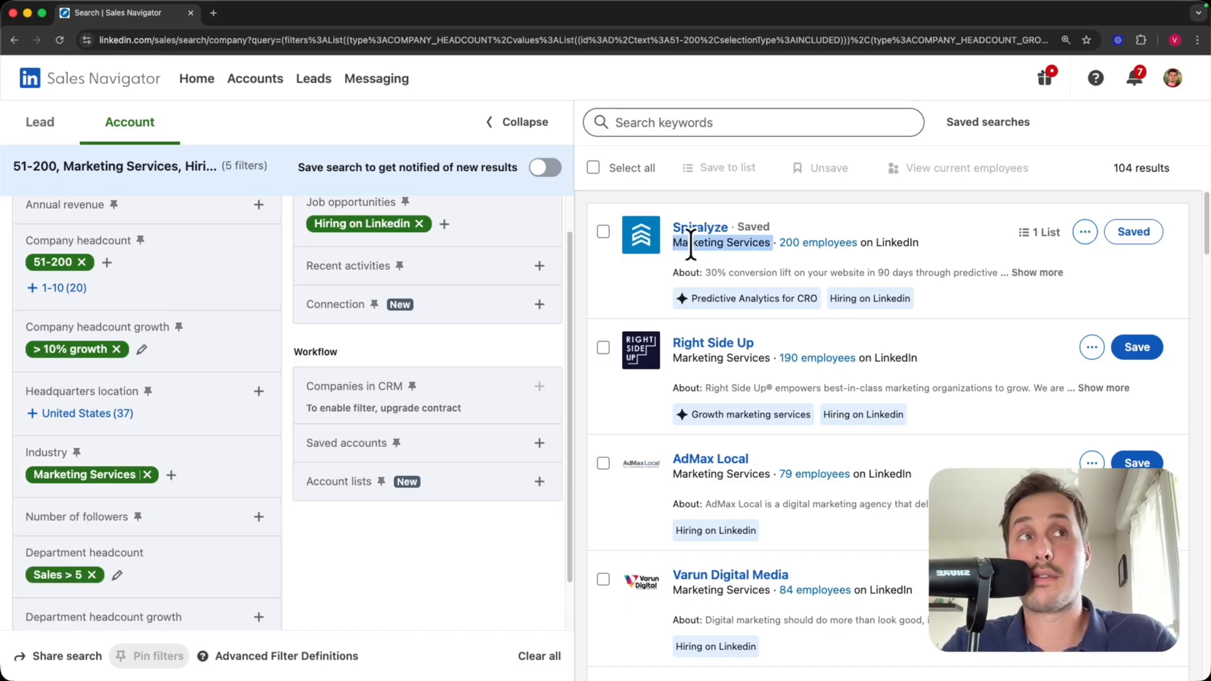
scroll(758, 244, down, 4)
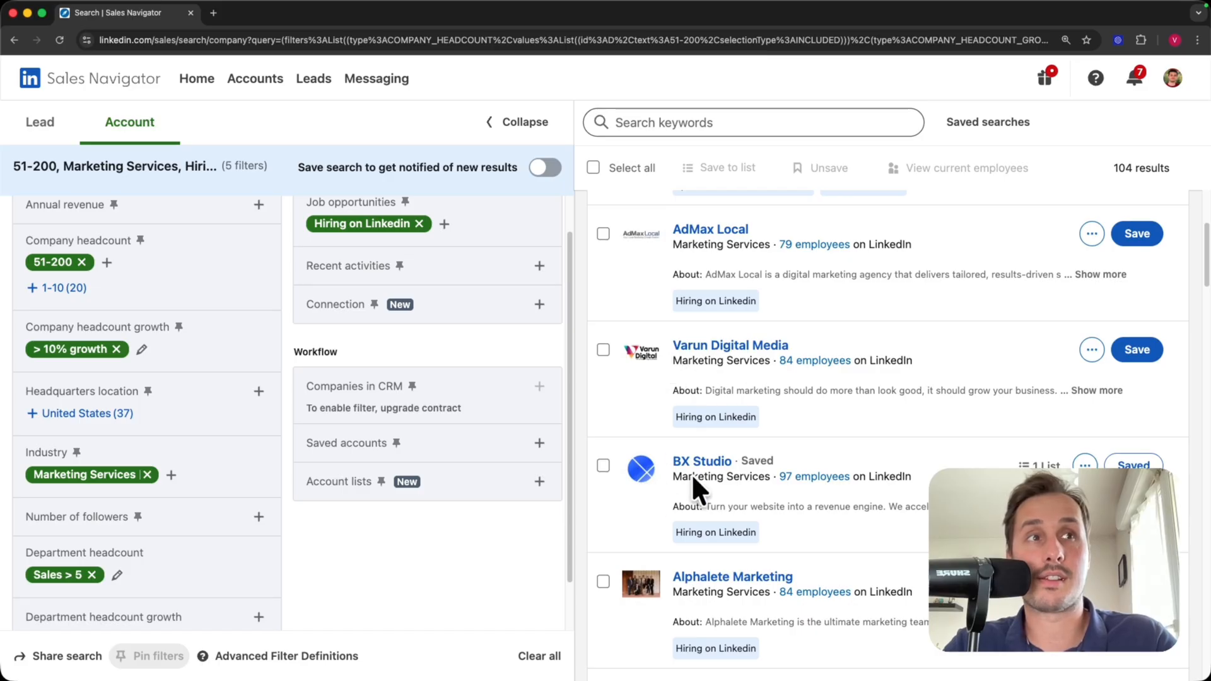
scroll(736, 481, down, 1)
scroll(726, 416, up, 5)
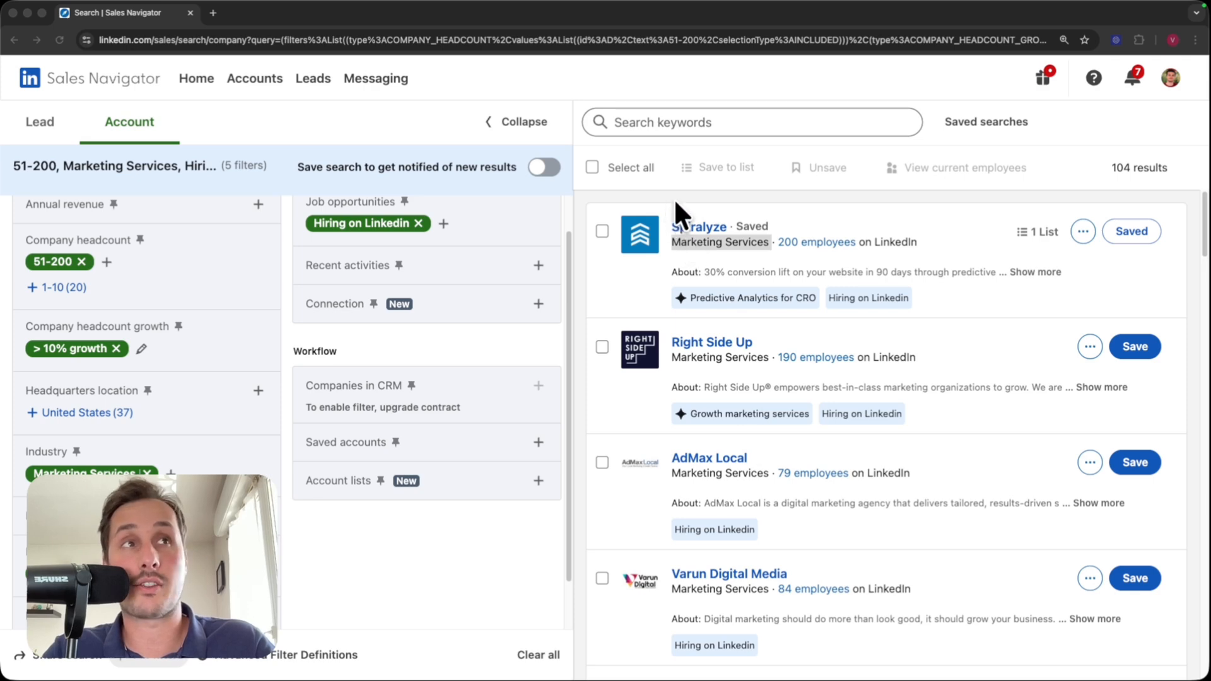
- Save all accounts on this results page to a new account list named "Marketing services with sales team"
click(591, 166)
click(718, 165)
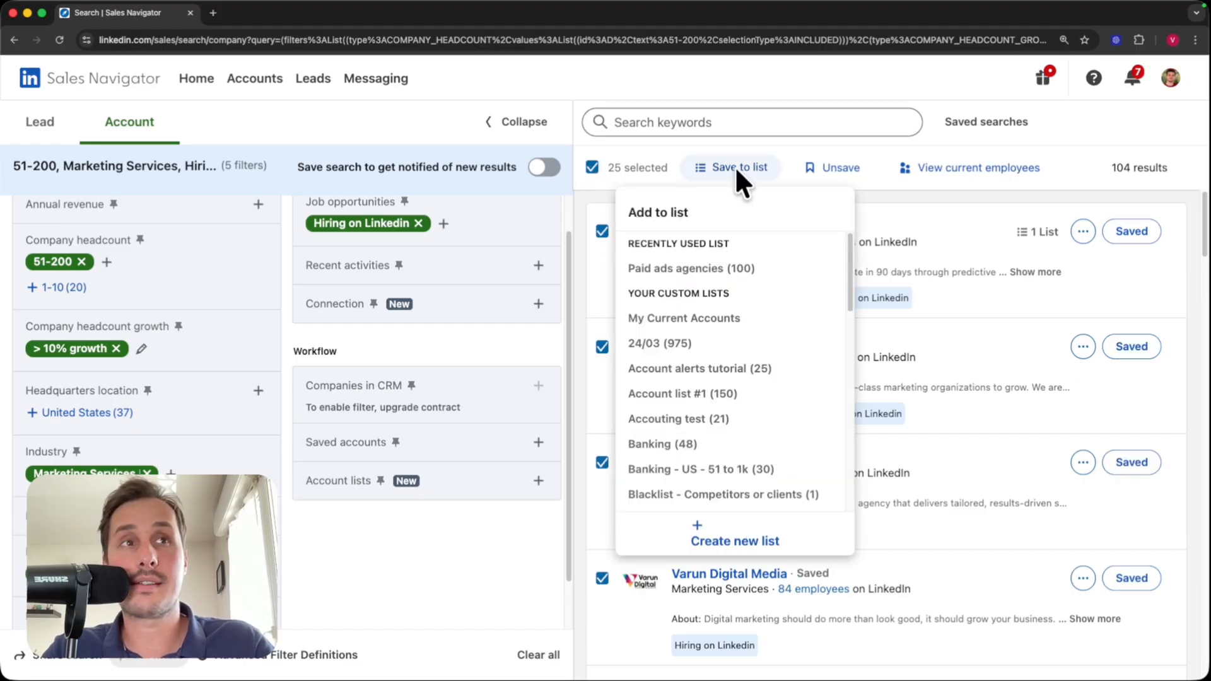
scroll(759, 546, down, 1)
click(734, 537)
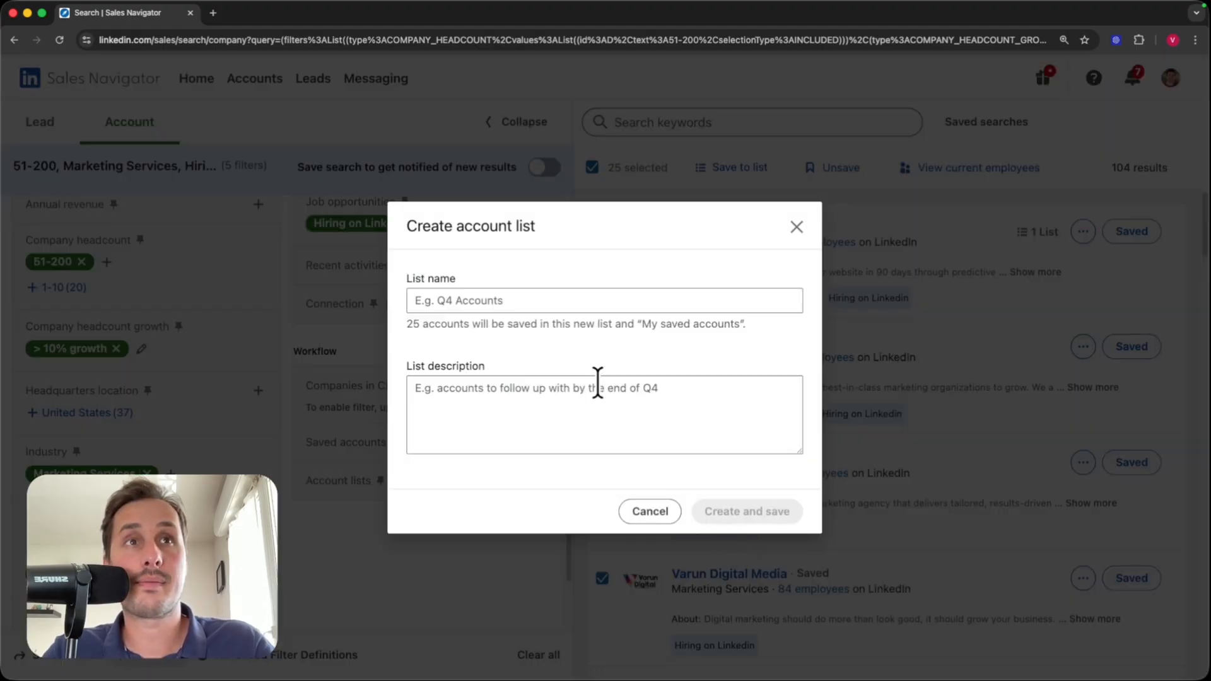
click(467, 309)
text(Marketing services with sales team)
drag(599, 303, 410, 301)
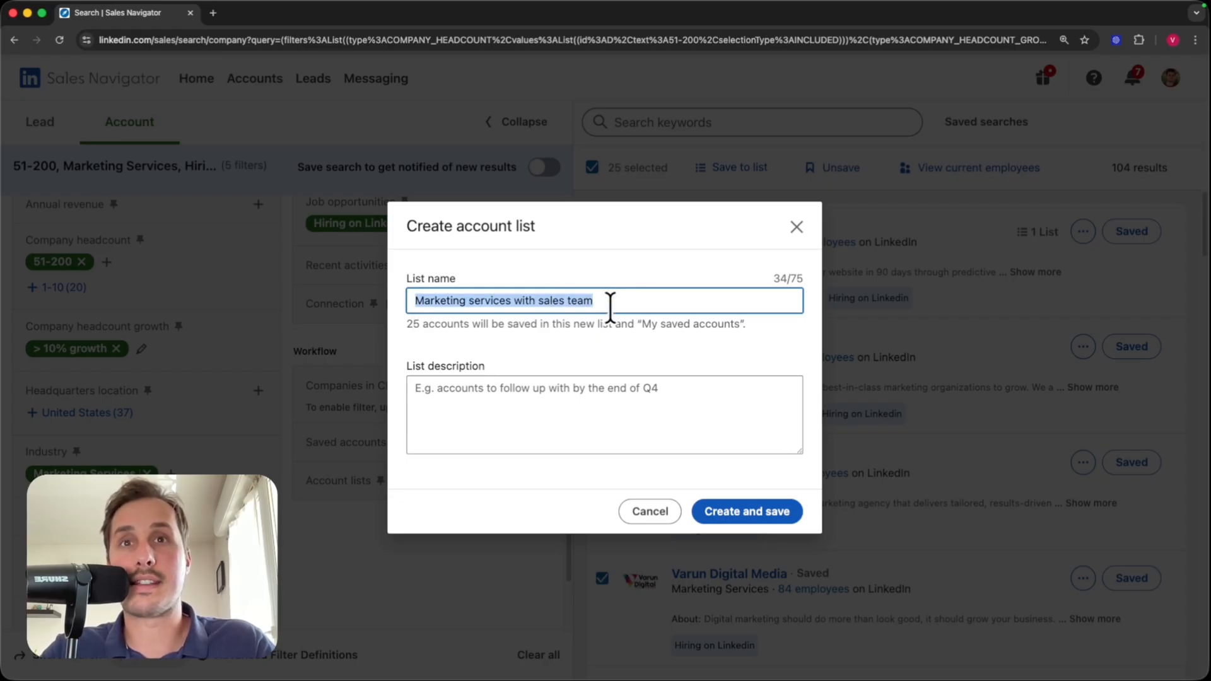
click(762, 509)
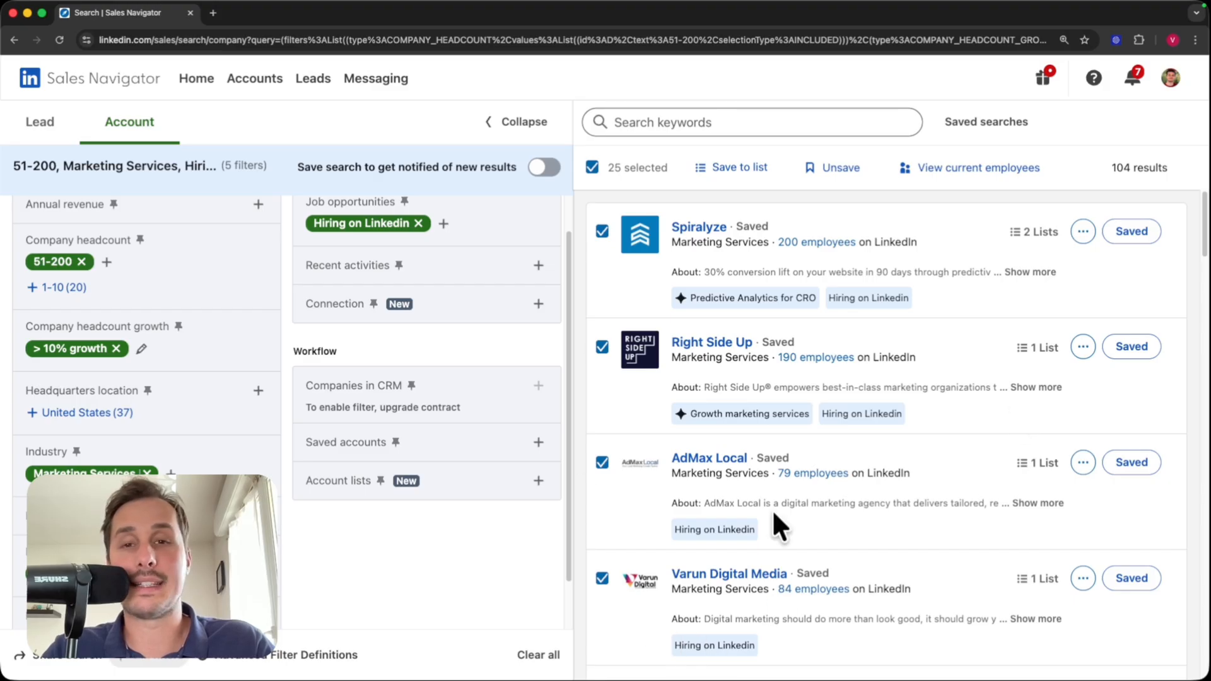
- Go to the second page of the account search results
mouse_move(805, 498)
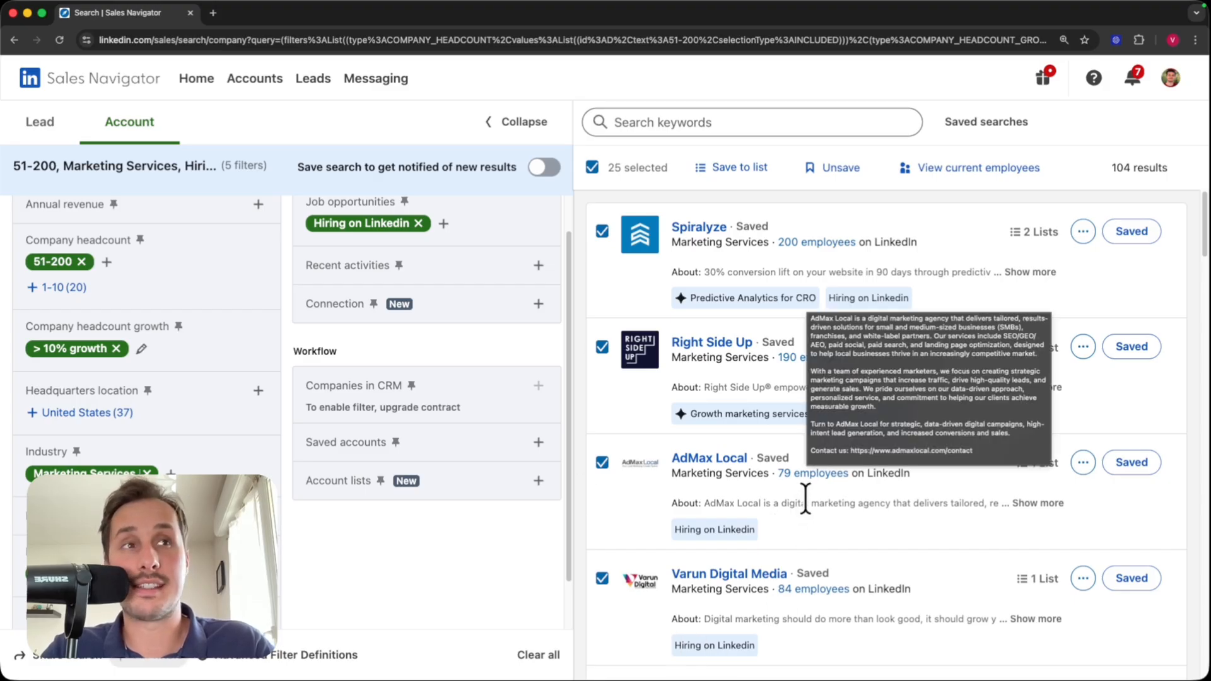
scroll(804, 498, down, 15)
click(869, 638)
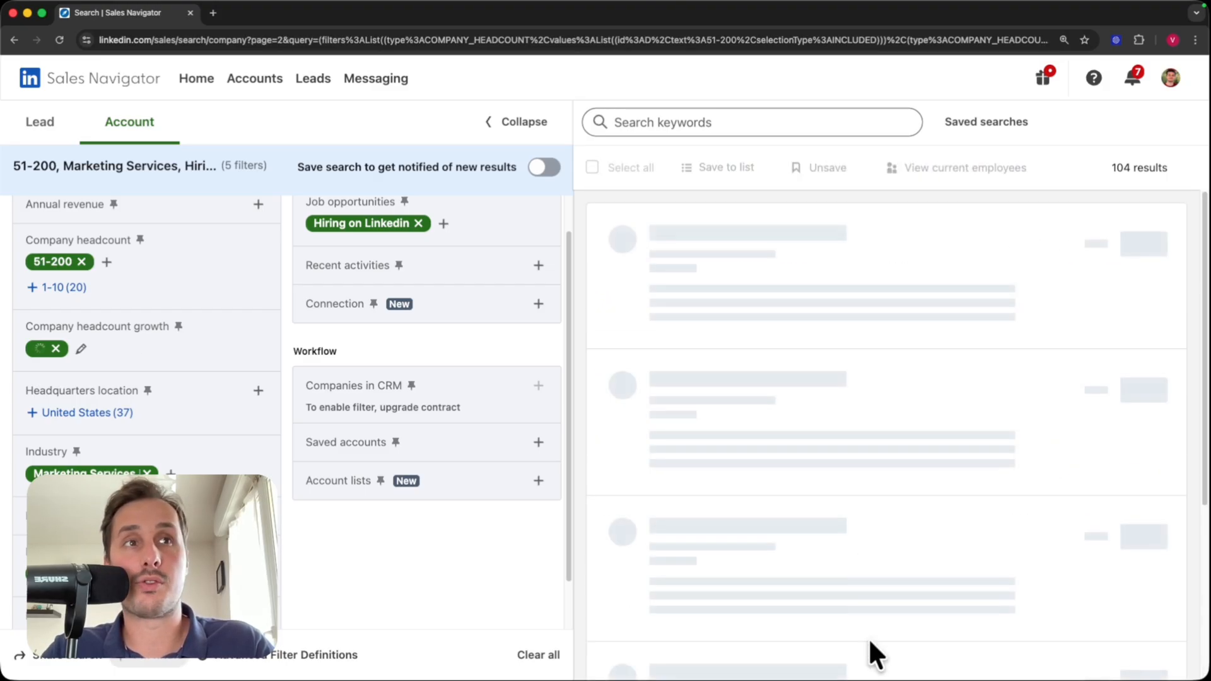
- Save all accounts on the current results page to the existing account list "Marketing services with sales team"
click(592, 167)
click(731, 166)
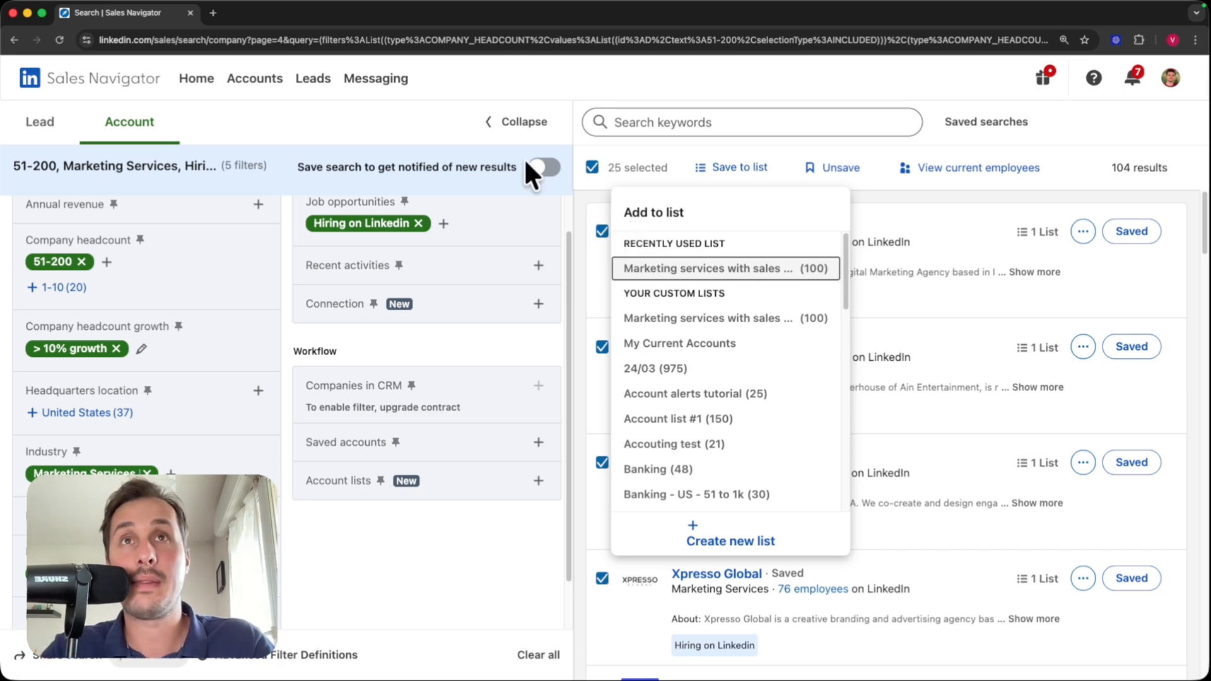
- Switch to the lead search and include the account list "Marketing services with sales team" as a filter
click(45, 129)
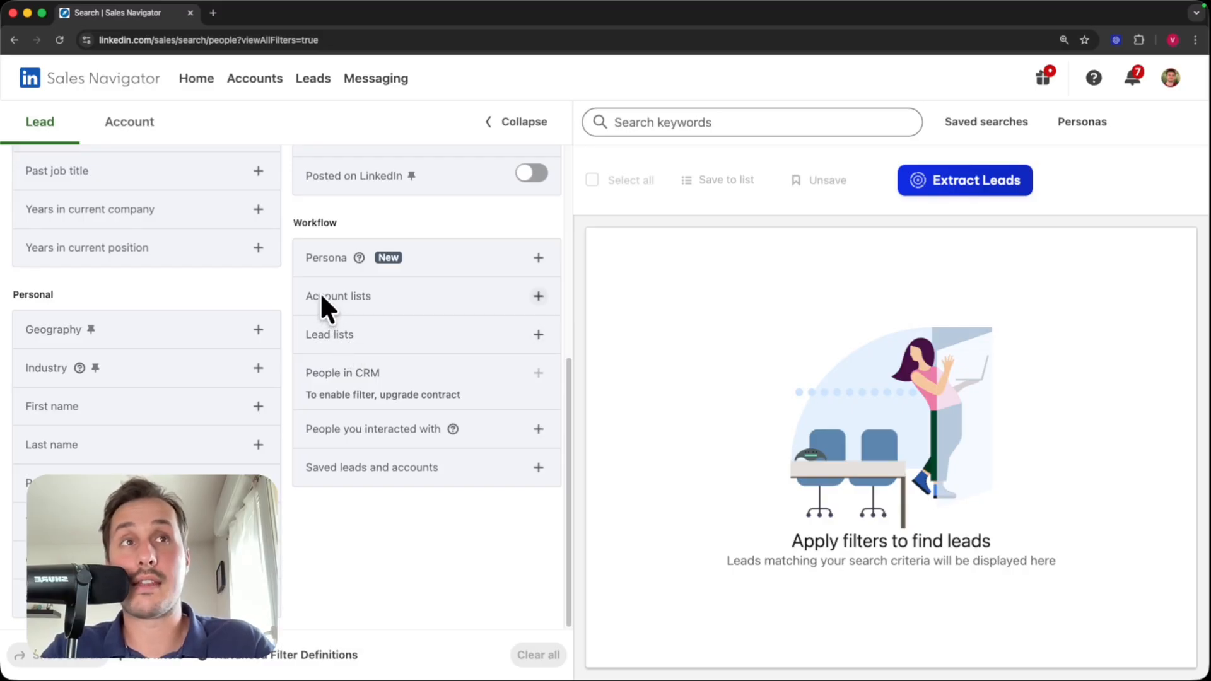
click(354, 297)
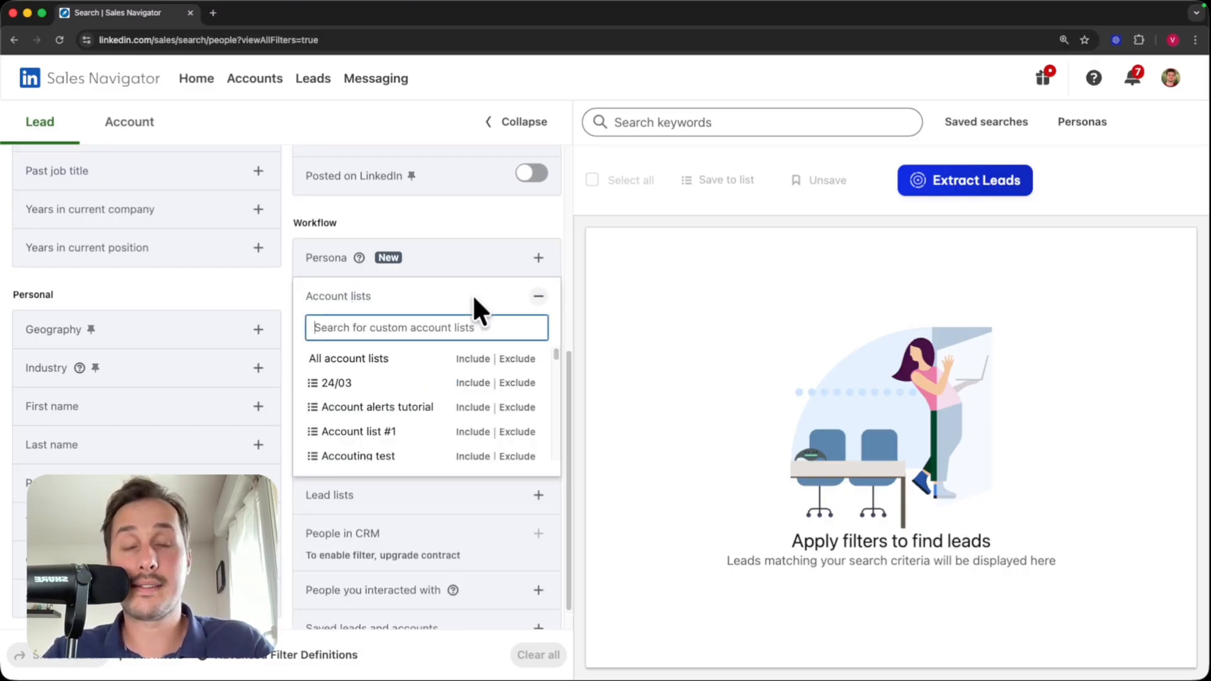
text(market)
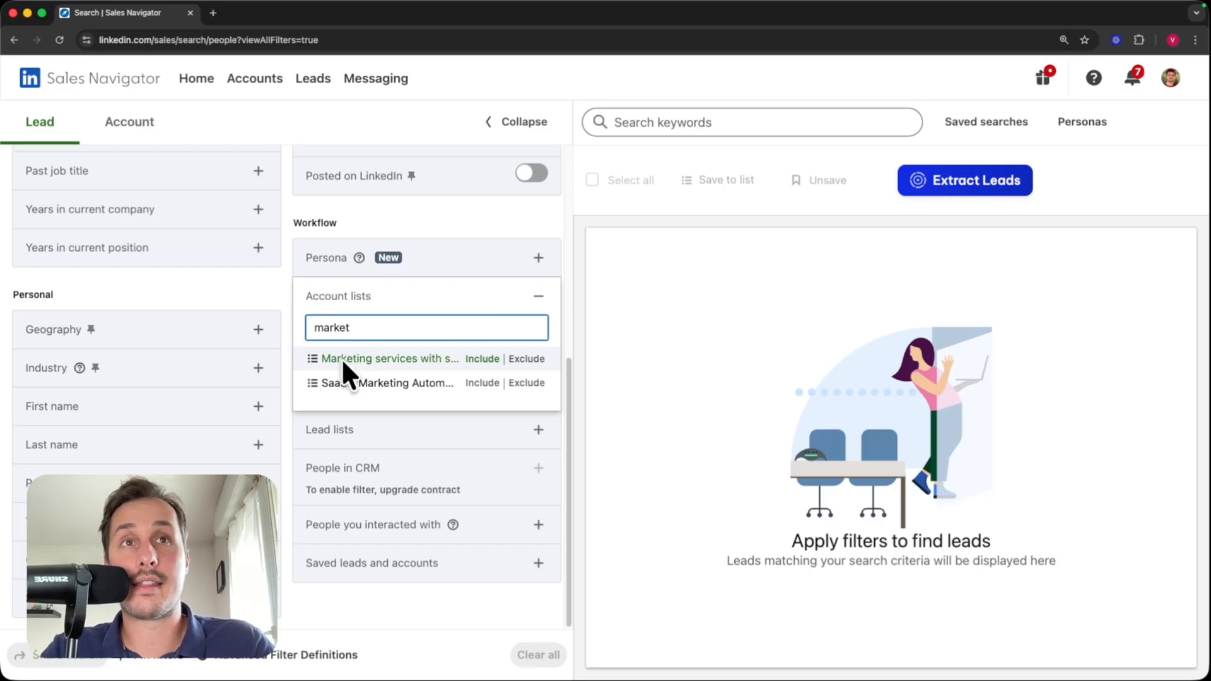
click(482, 359)
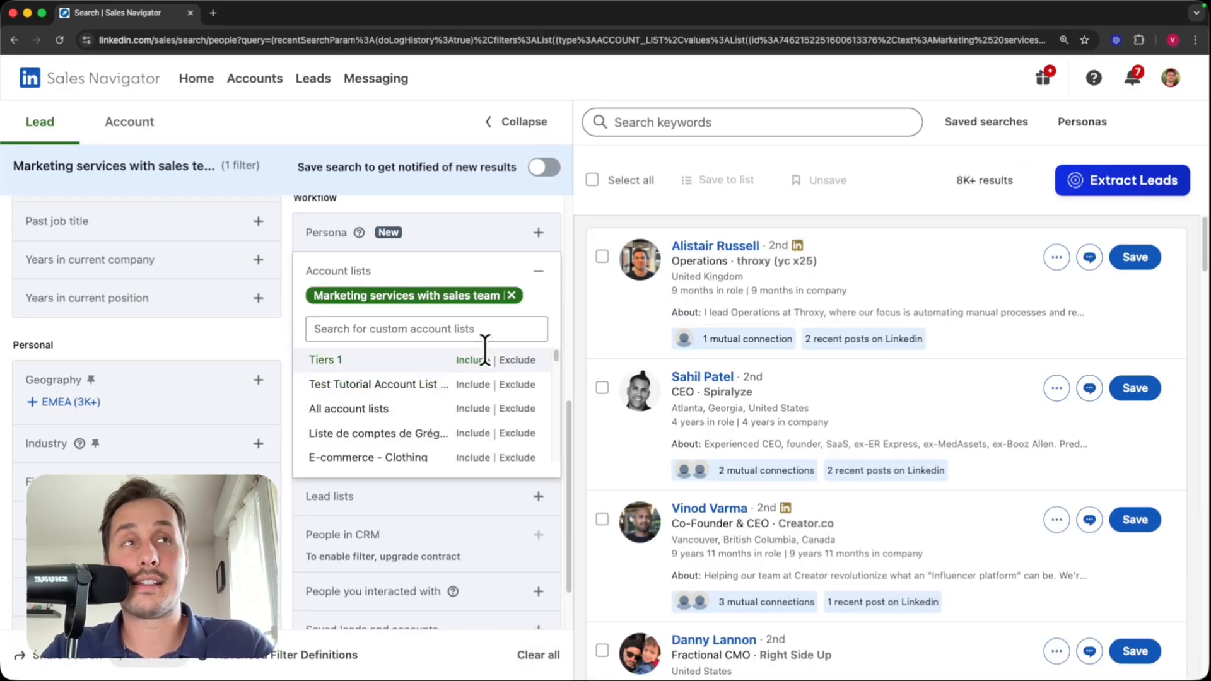
click(922, 197)
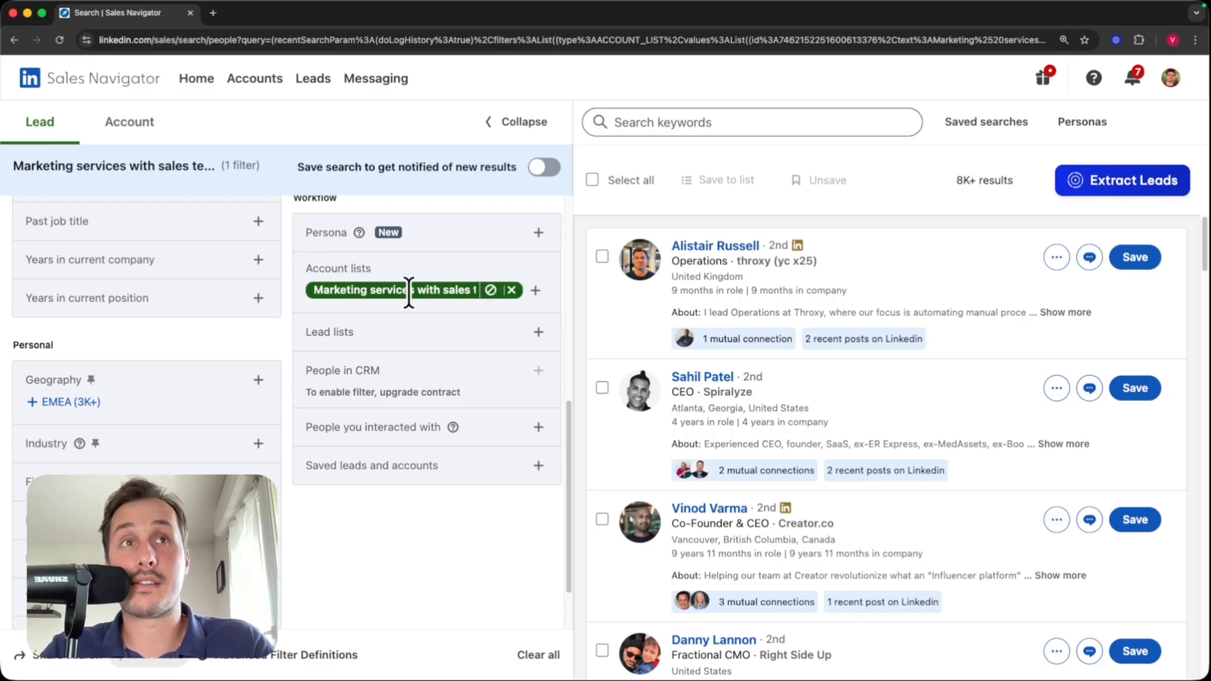
- Examine the company previews of several listed leads to check each company's industry and headcount
scroll(637, 287, down, 1)
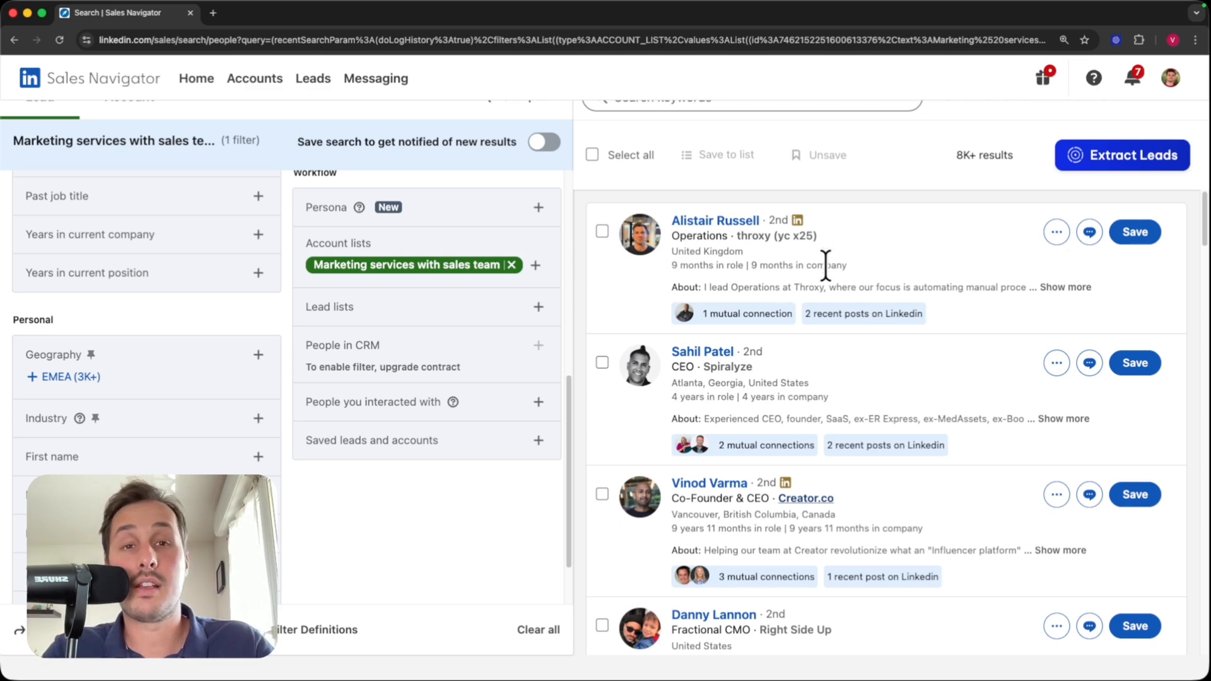
mouse_move(785, 233)
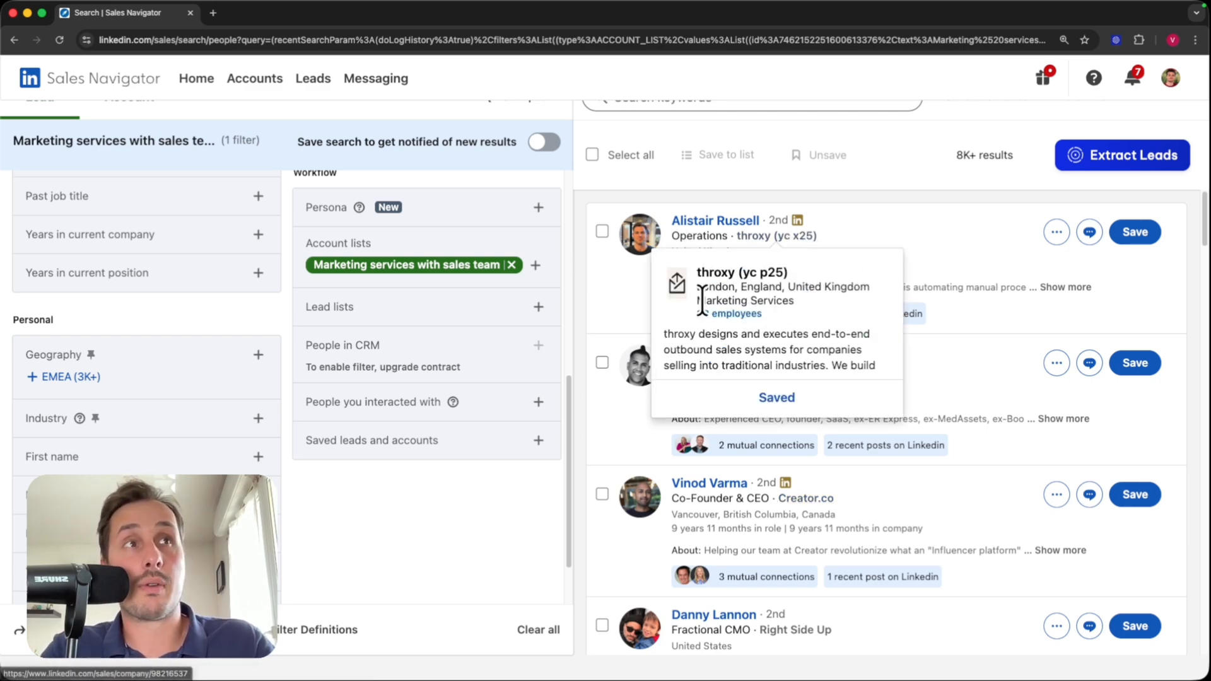
mouse_move(725, 367)
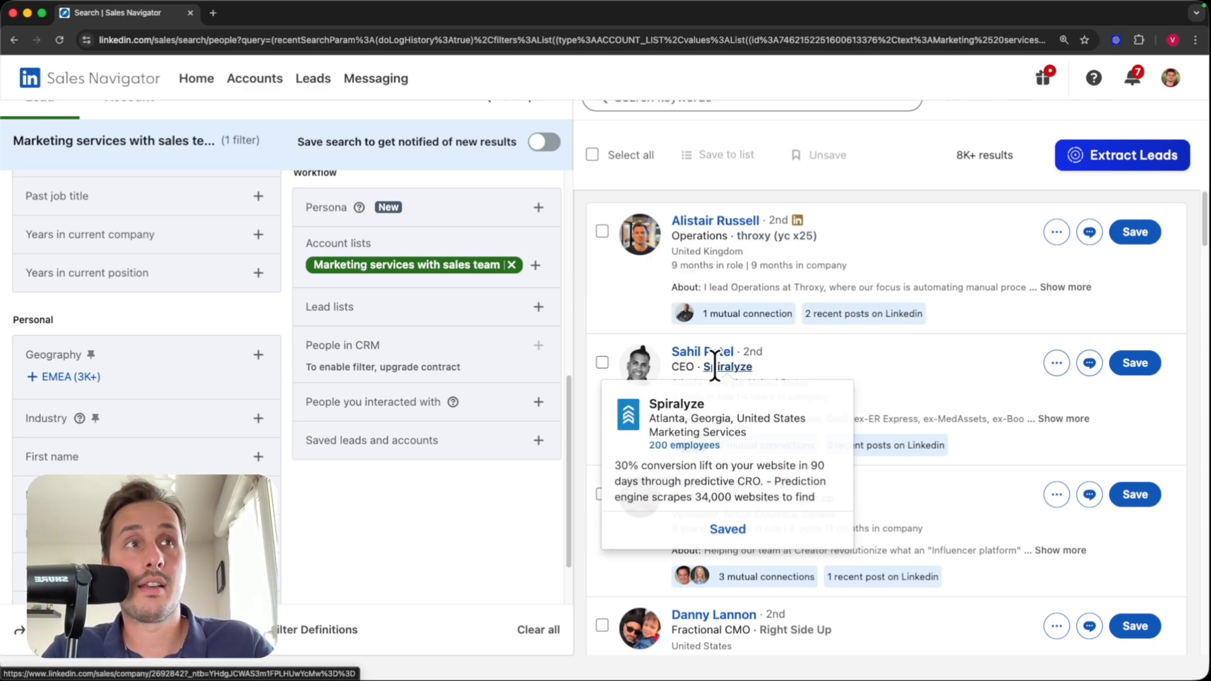
scroll(915, 406, down, 2)
mouse_move(804, 379)
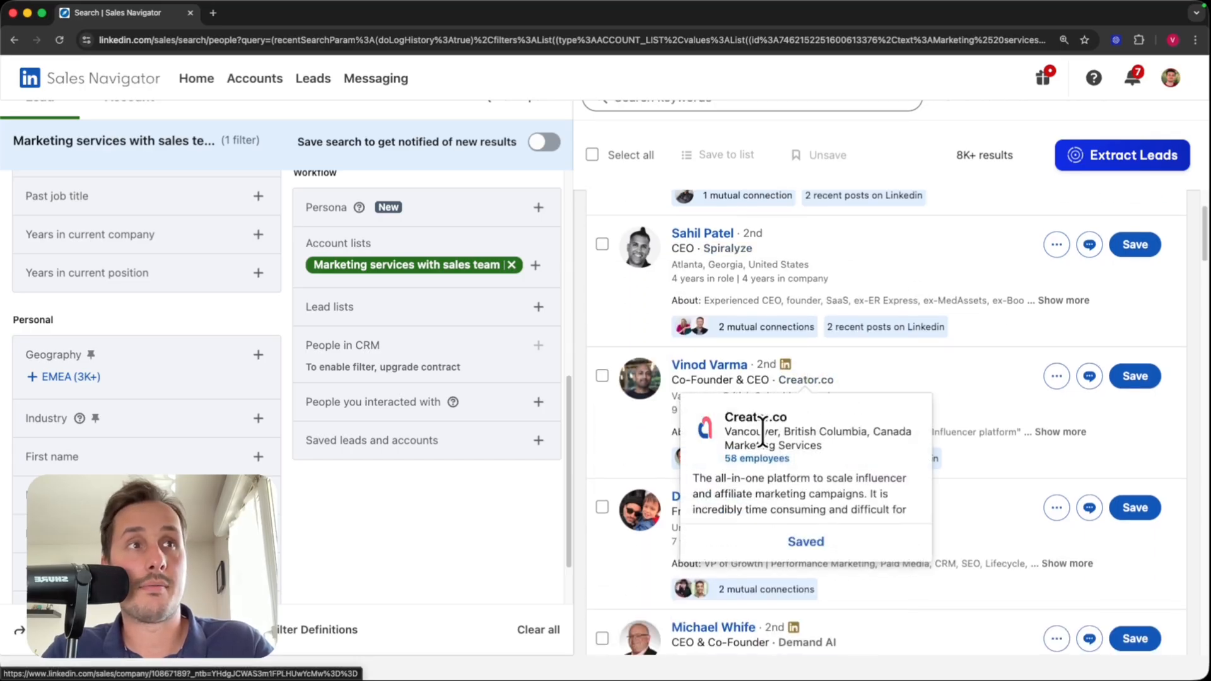
scroll(876, 435, down, 2)
mouse_move(786, 423)
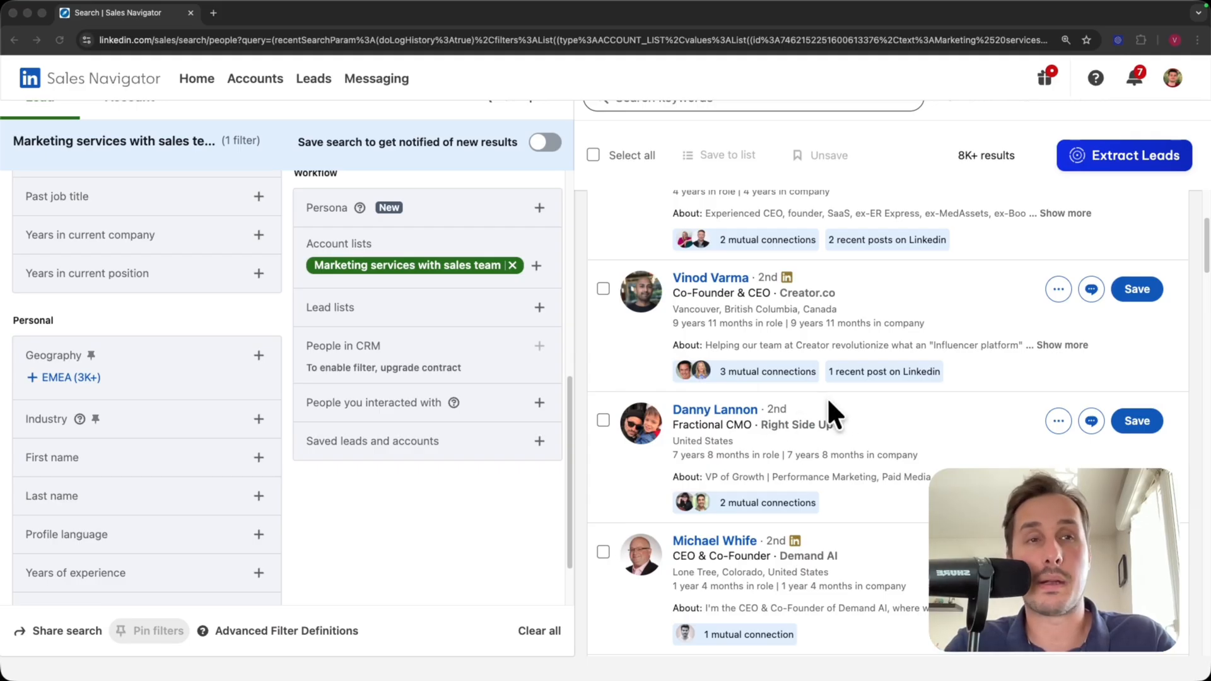
- Filter the leads by the current job titles "ceo" and "founder", both as exact matches in quotation marks
scroll(378, 385, up, 6)
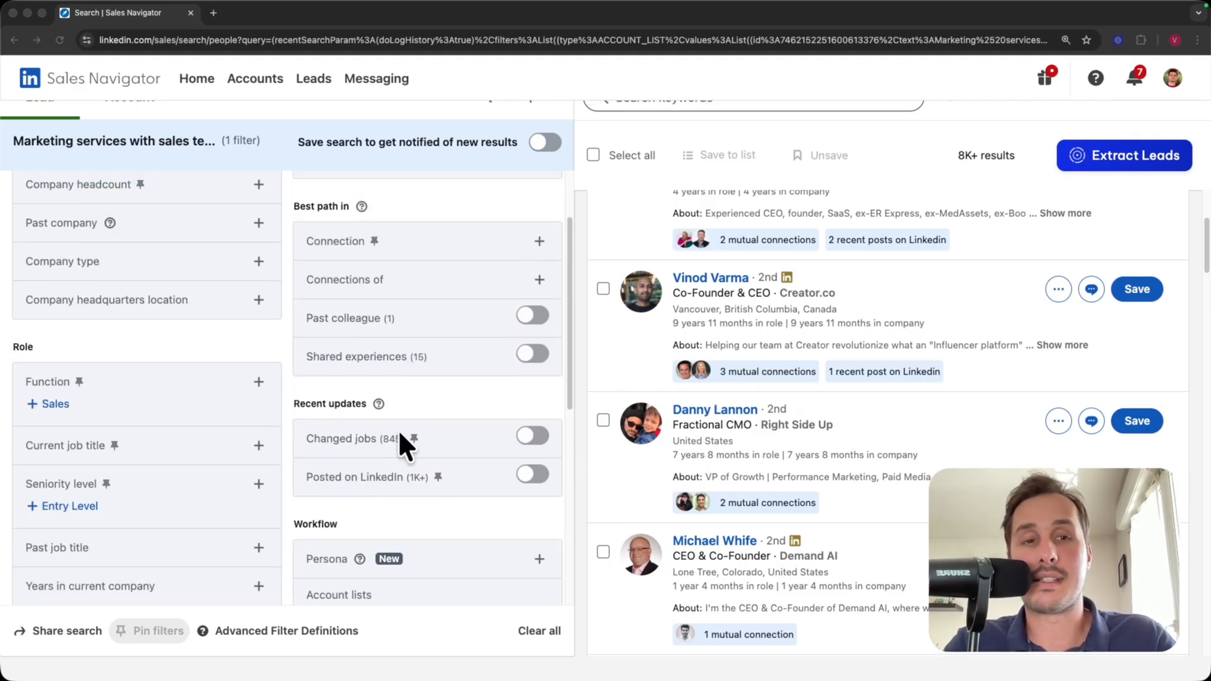
scroll(400, 438, down, 1)
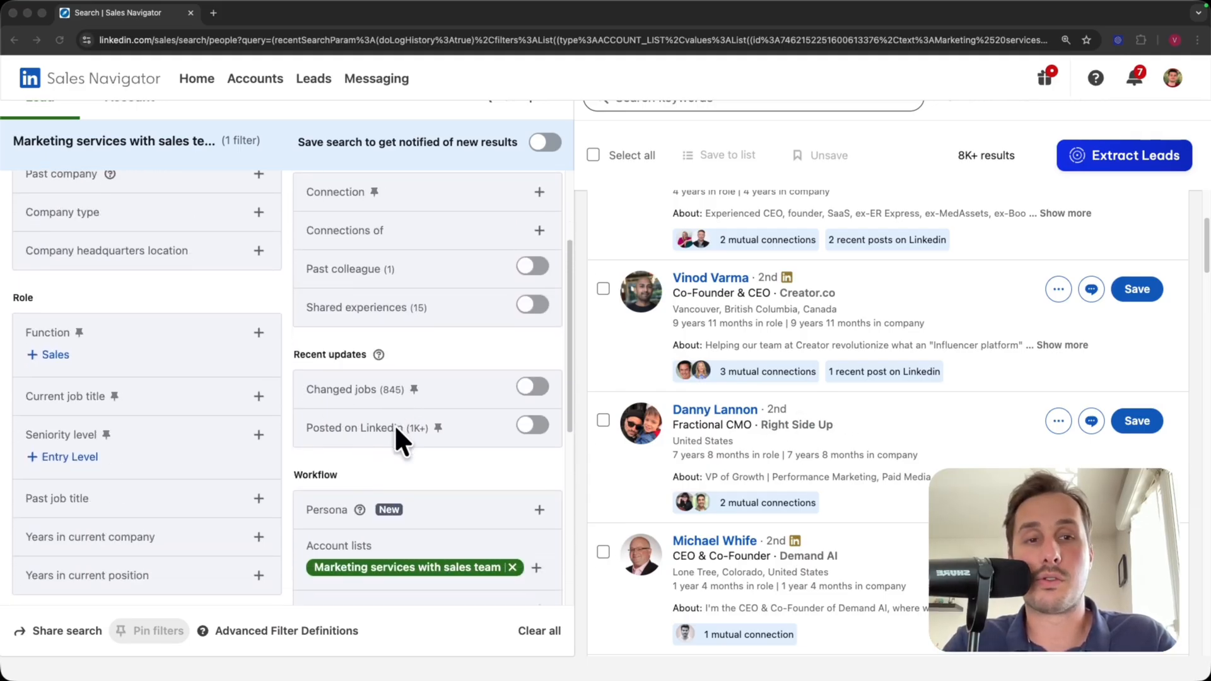
click(258, 397)
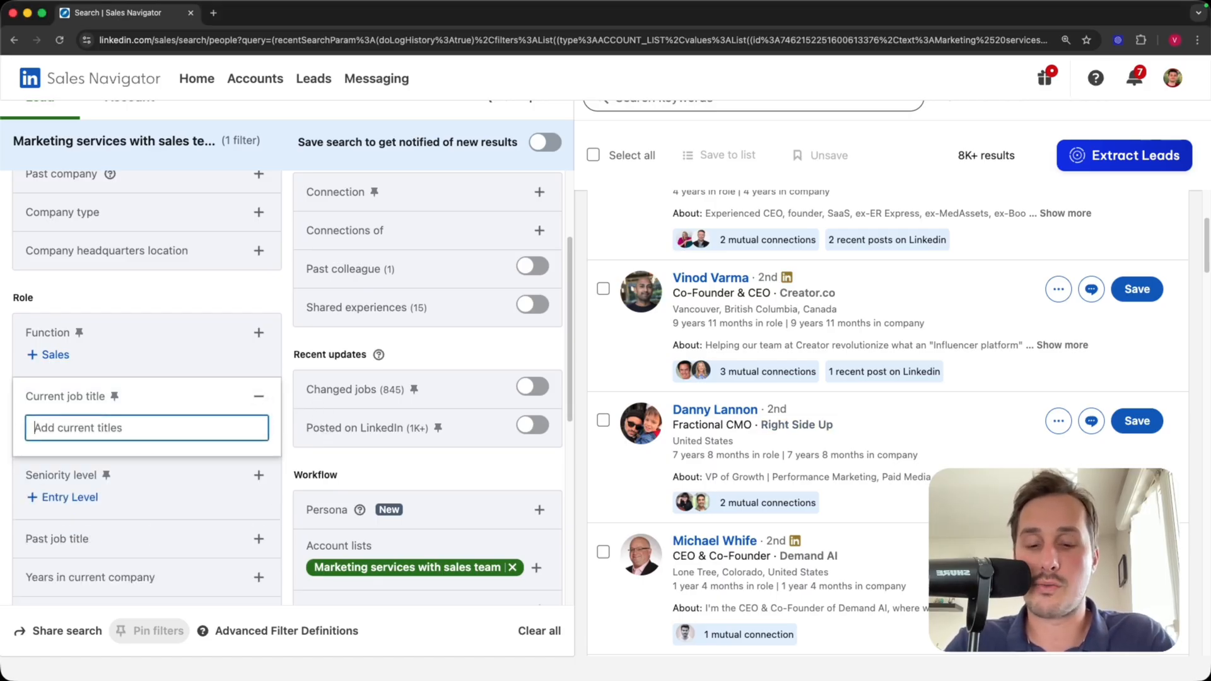
text("ce)
text("founder")
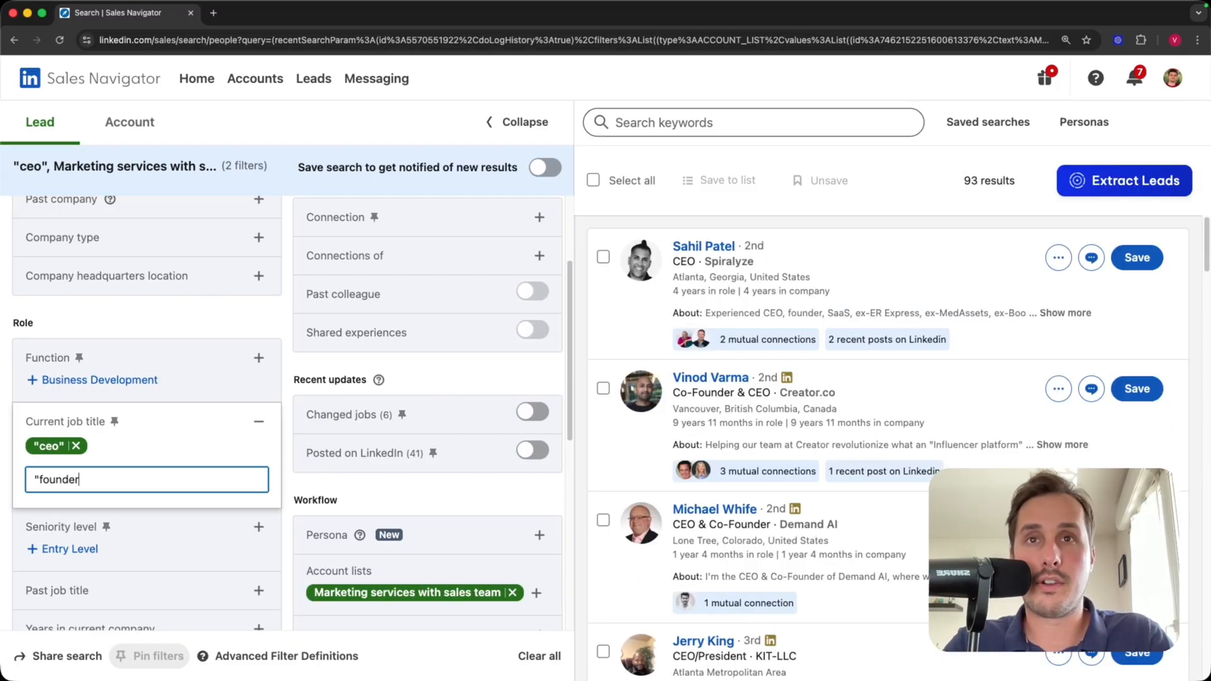
key(Return)
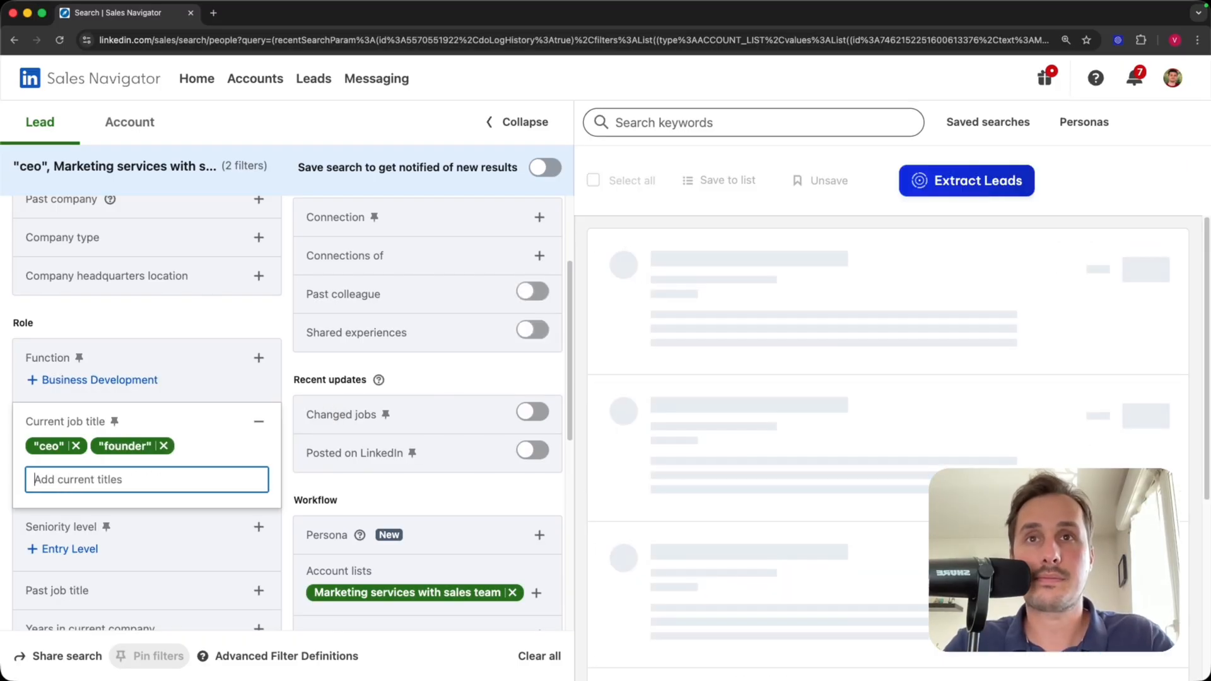
click(226, 305)
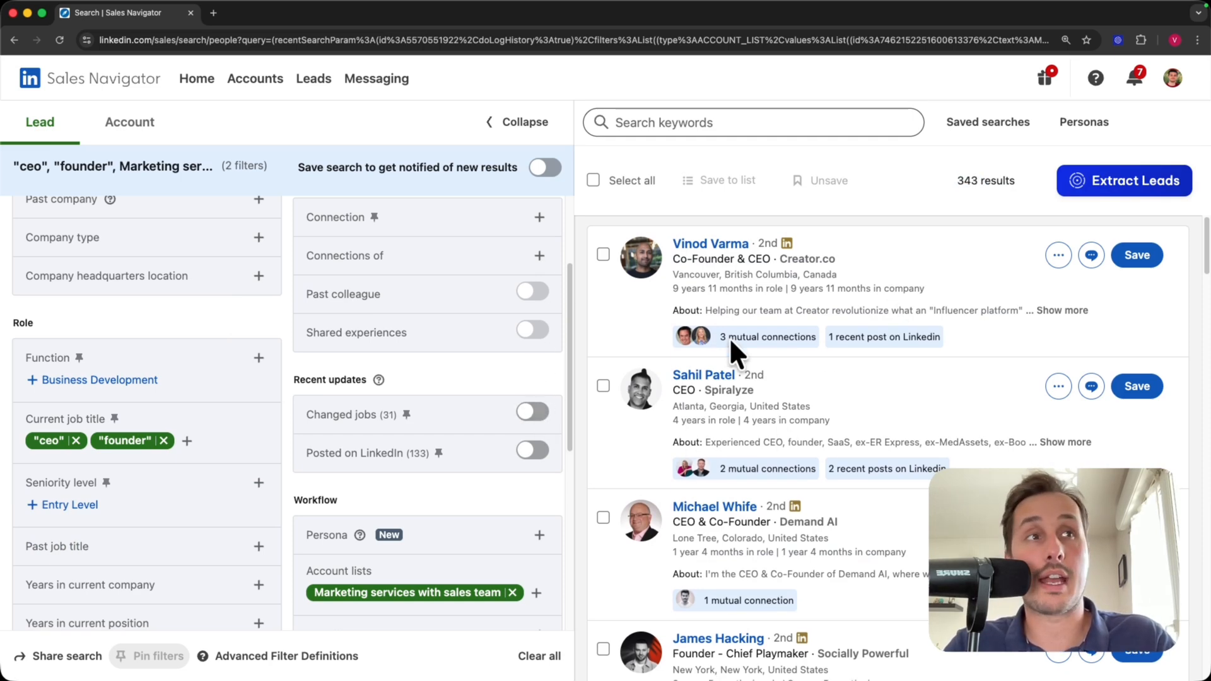
- Export 100 leads from this search with GiveMeLeads, finding emails for all leads
scroll(711, 358, down, 8)
scroll(743, 383, down, 2)
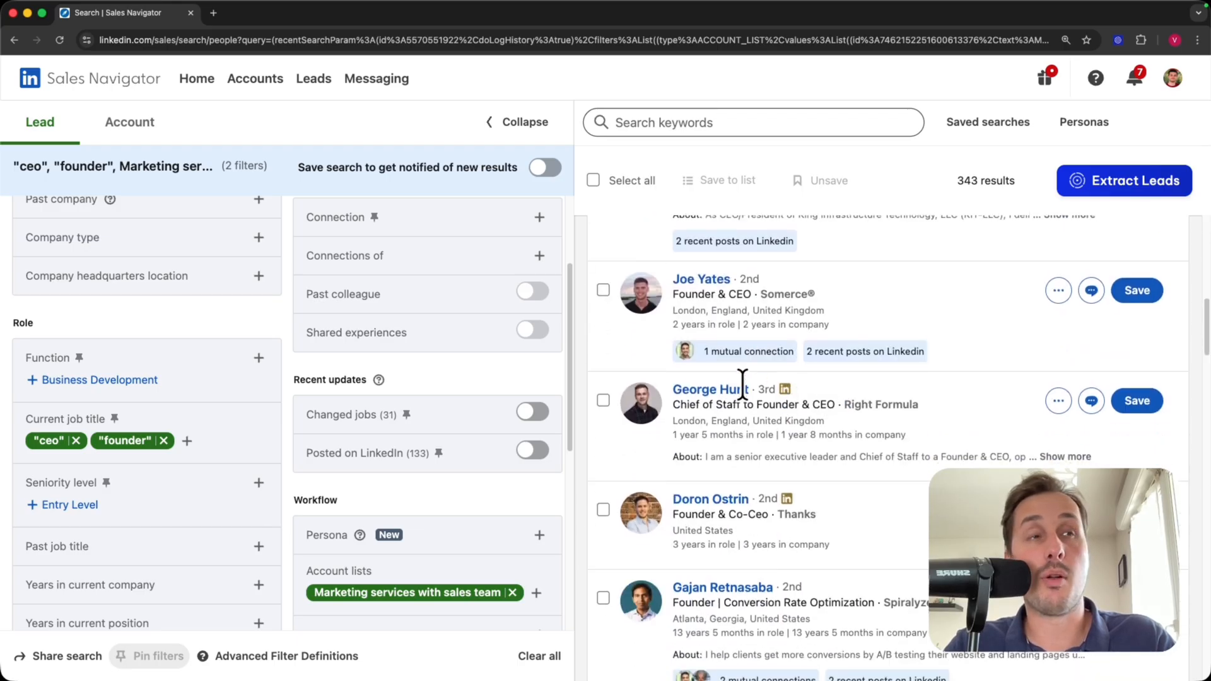
click(1124, 186)
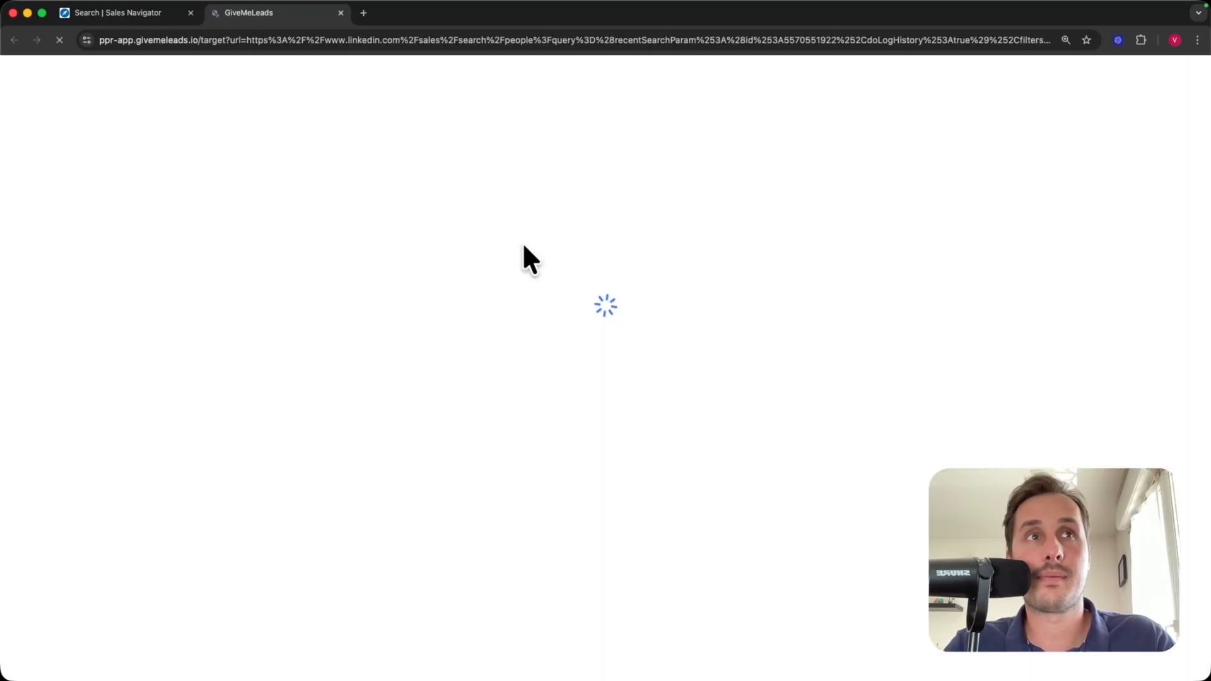
text(100)
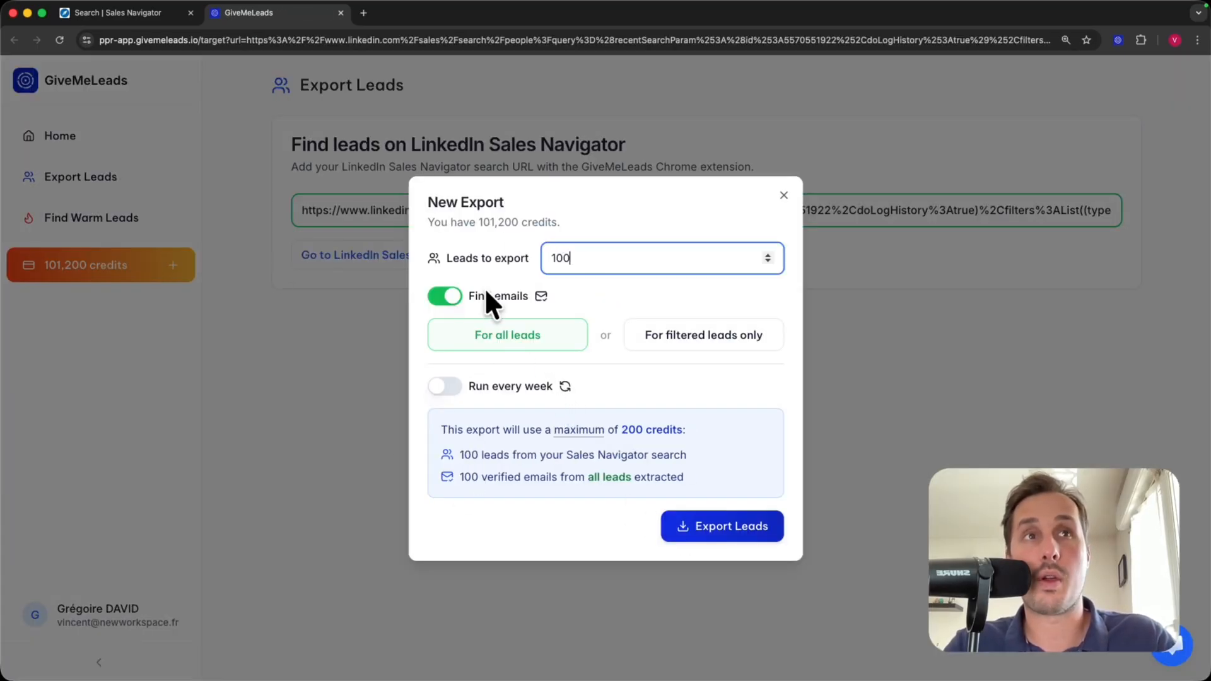
click(724, 524)
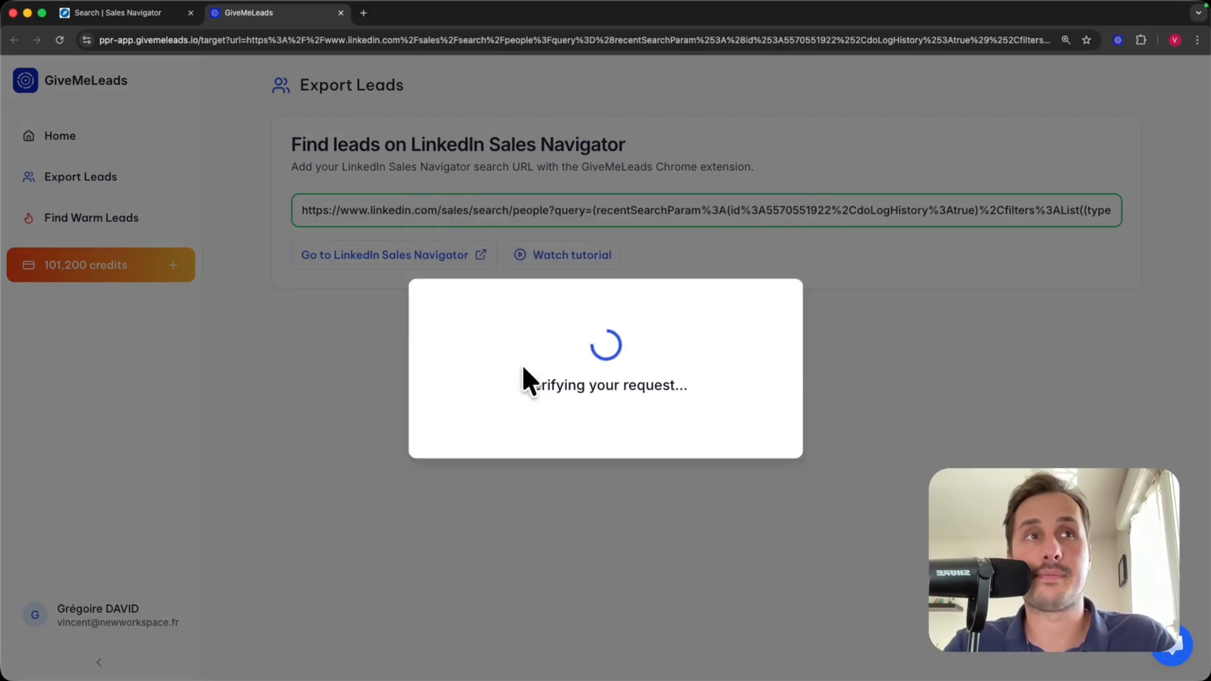
- Name the running export "Marketing Services with sales team"
text(Ser)
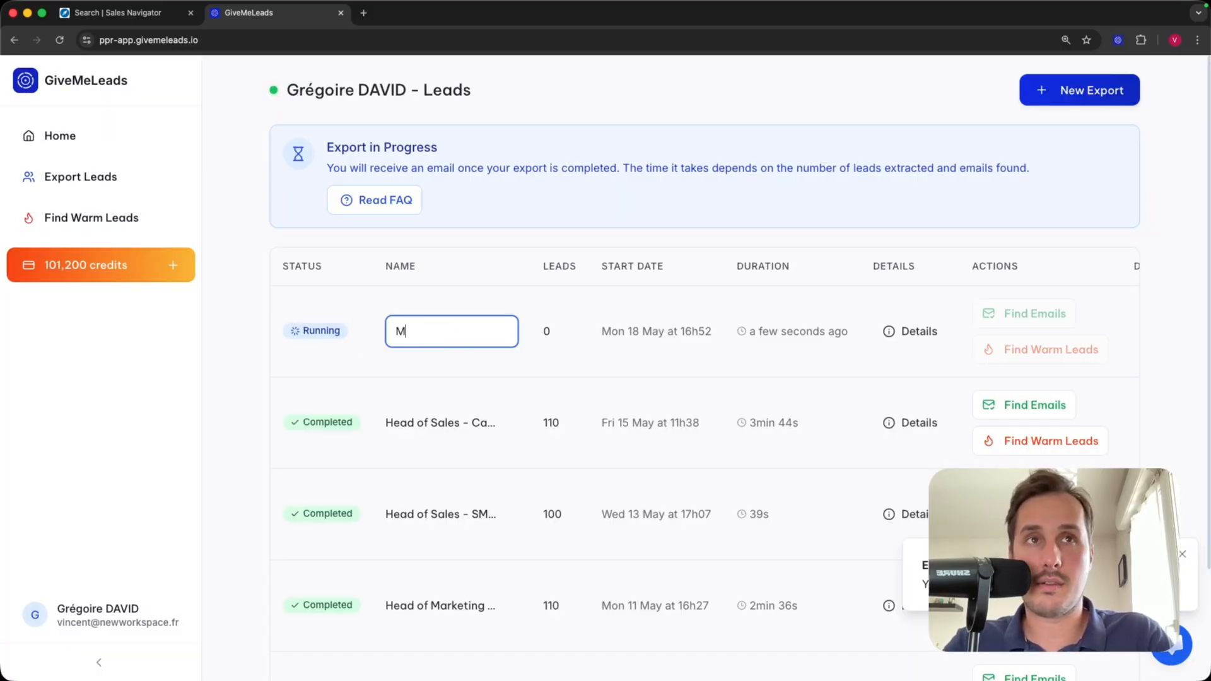
text(Marketing Ser)
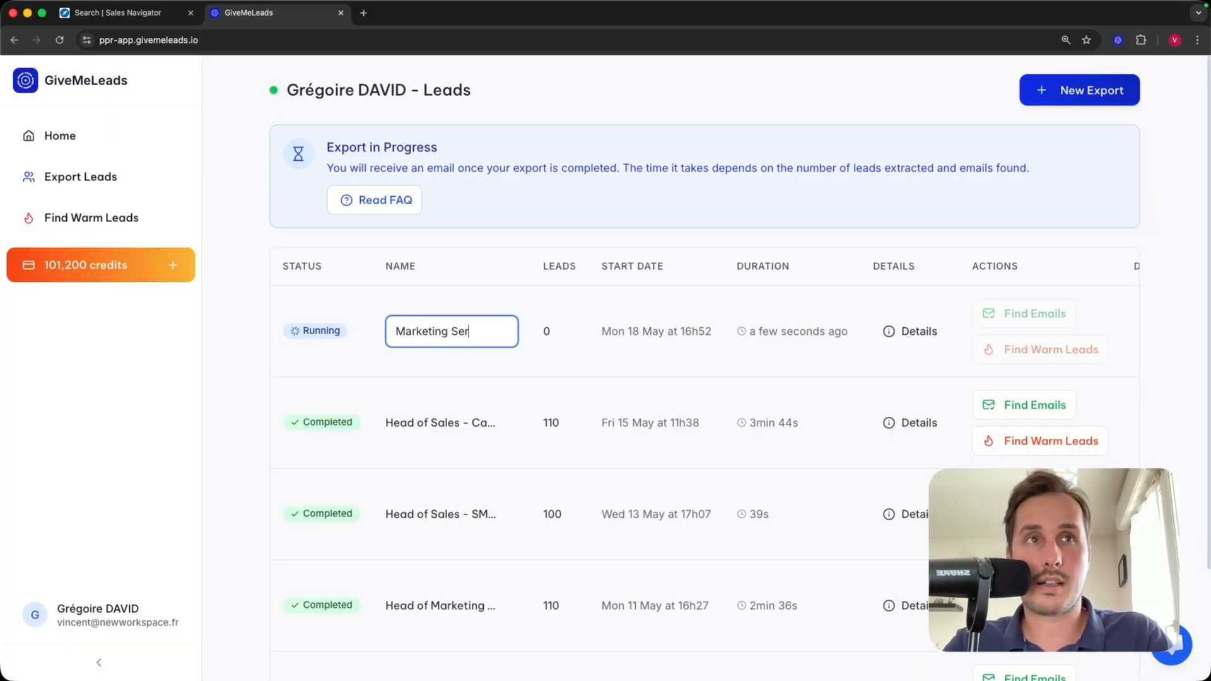
text(vices with sales)
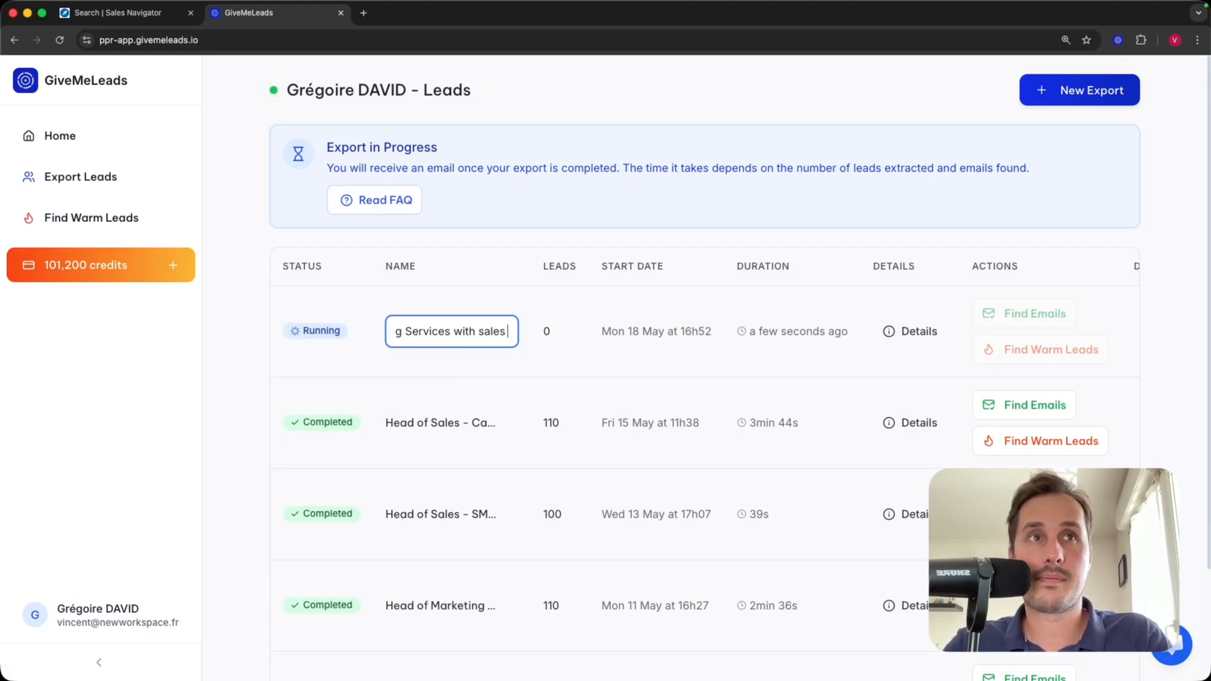
key(Return)
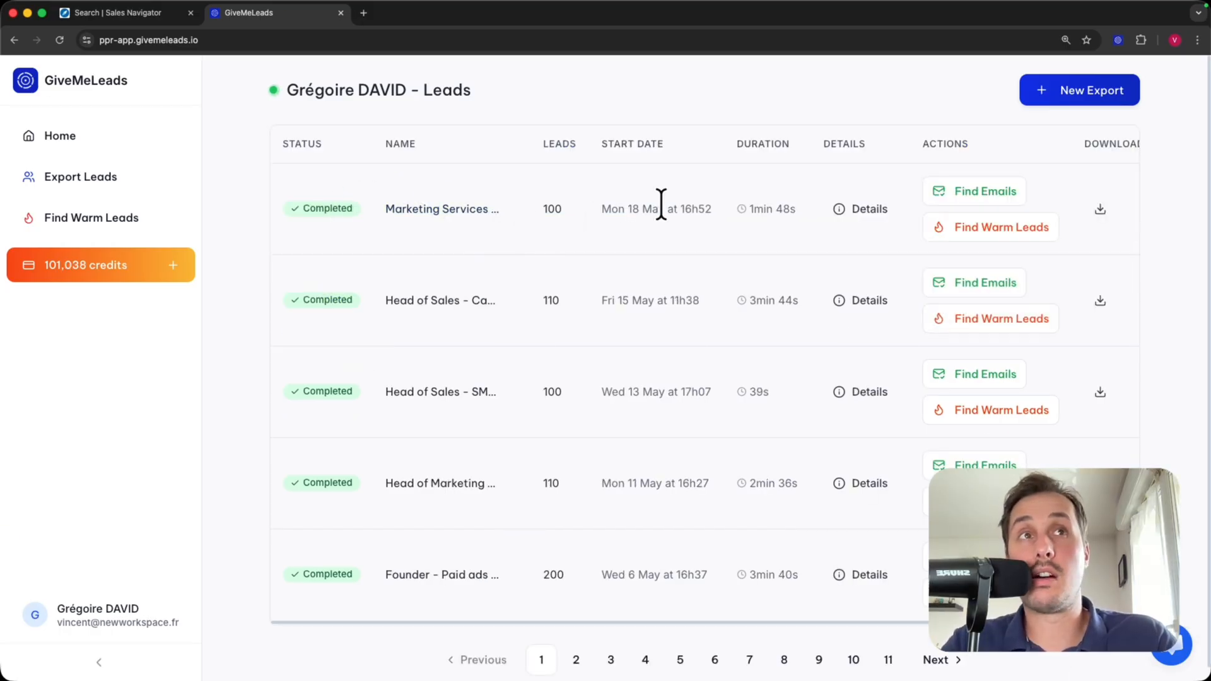
- Download the completed "Marketing Services with sales team" export as a CSV file and open it
click(1100, 210)
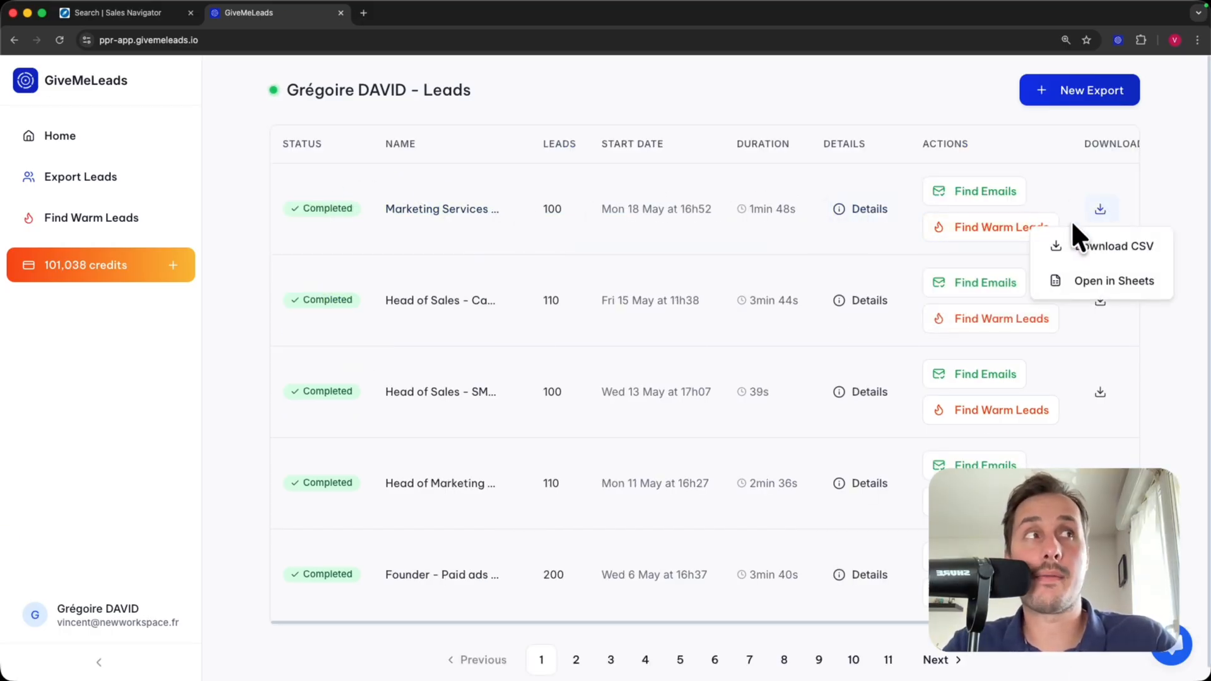
click(1082, 245)
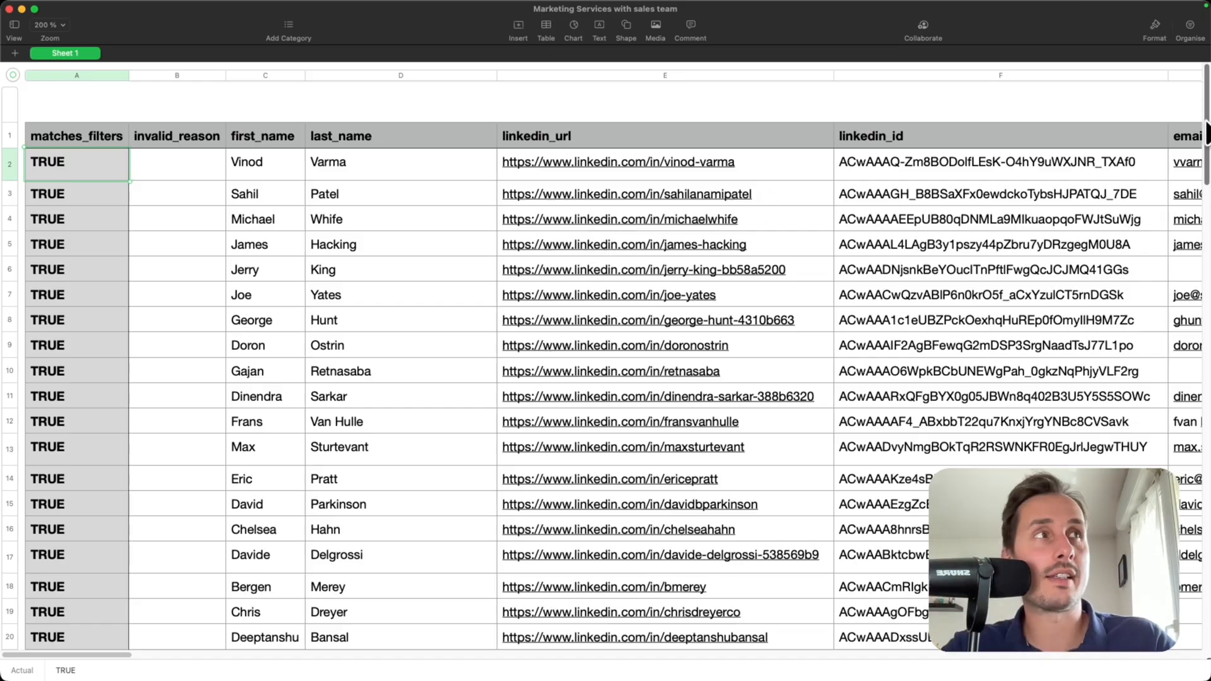
- Examine the exported leads sheet across its rows and columns, checking the company_industry values in particular
scroll(1197, 195, down, 20)
scroll(1147, 114, up, 20)
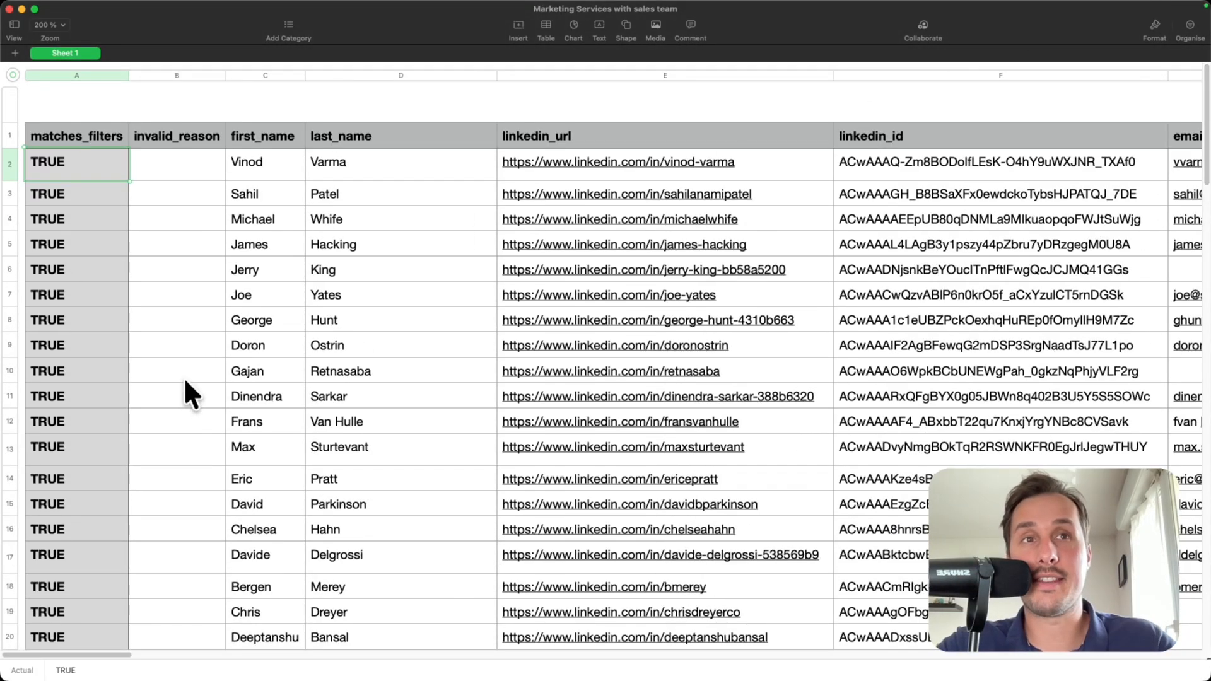
scroll(183, 378, right, 15)
scroll(208, 347, right, 20)
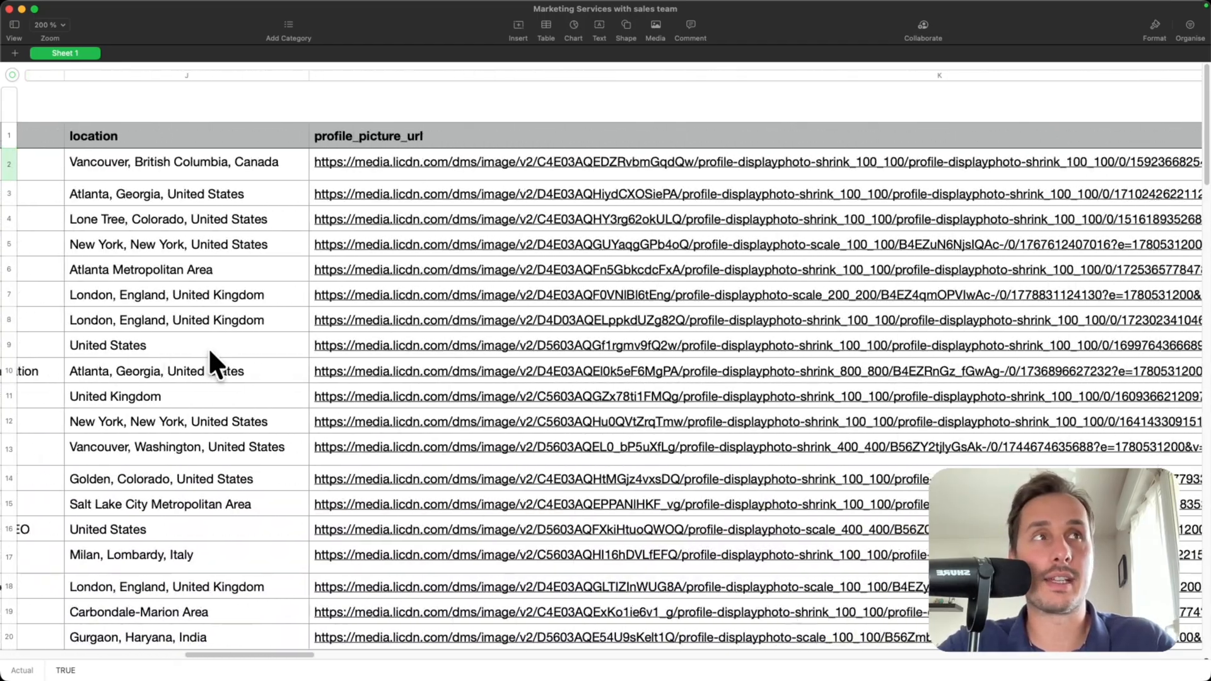
scroll(208, 353, right, 20)
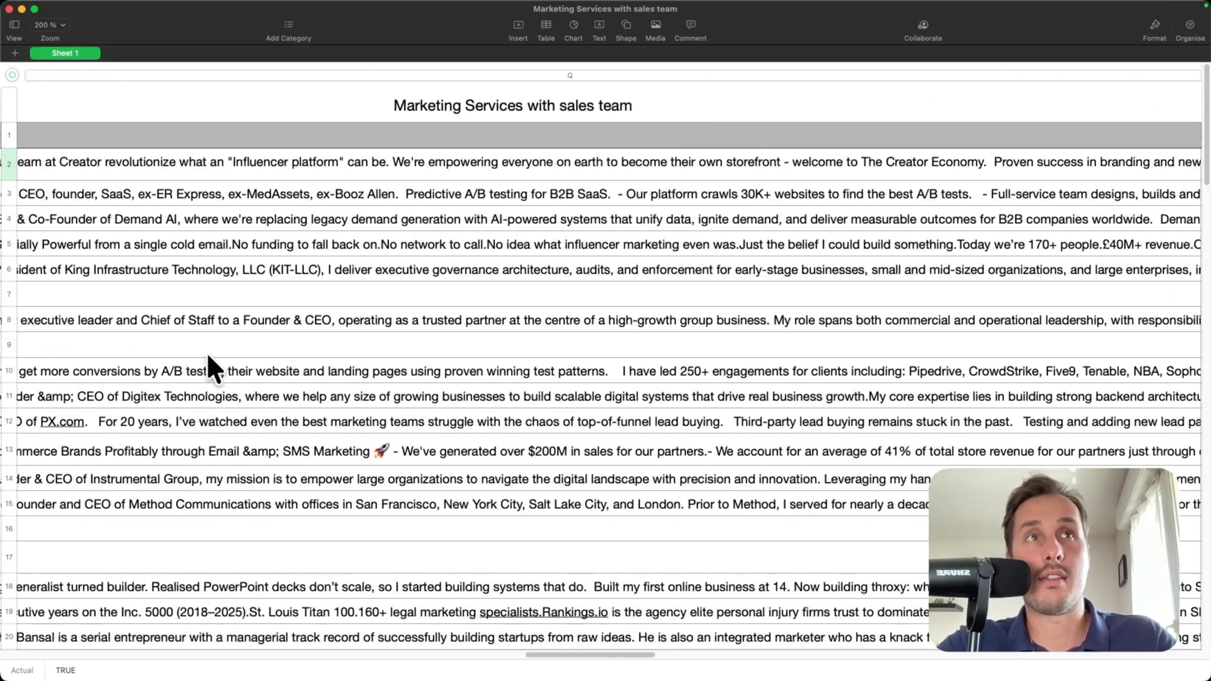
scroll(213, 350, right, 20)
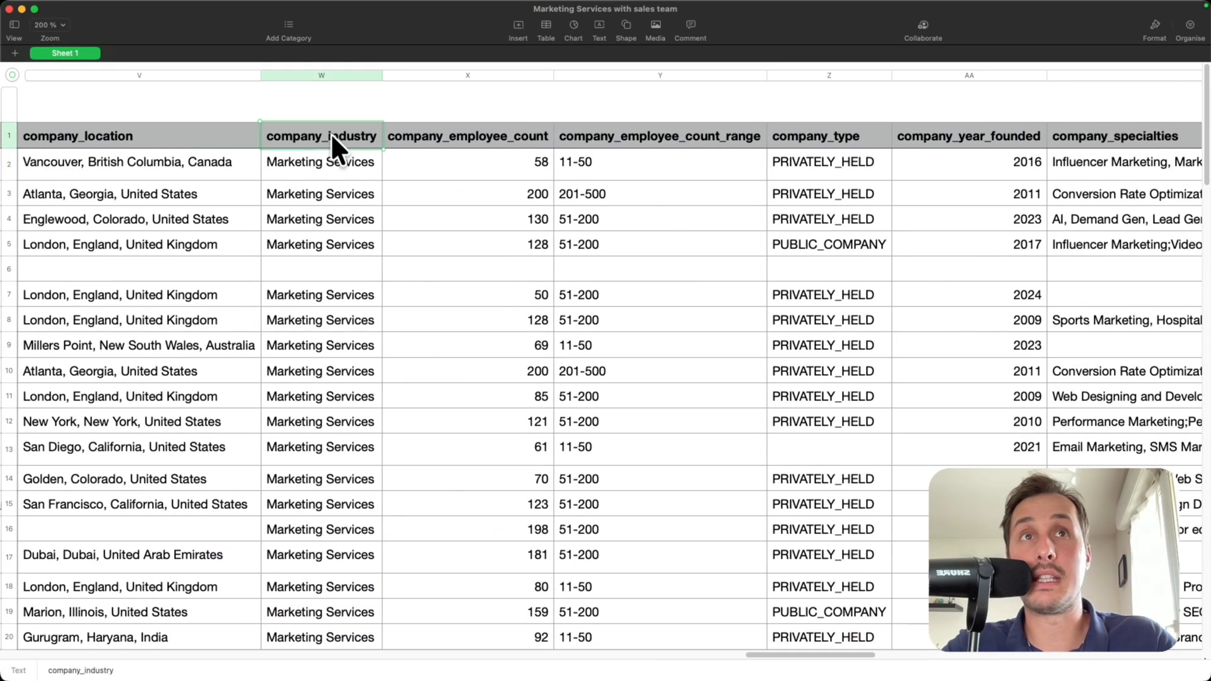
drag(324, 158, 312, 555)
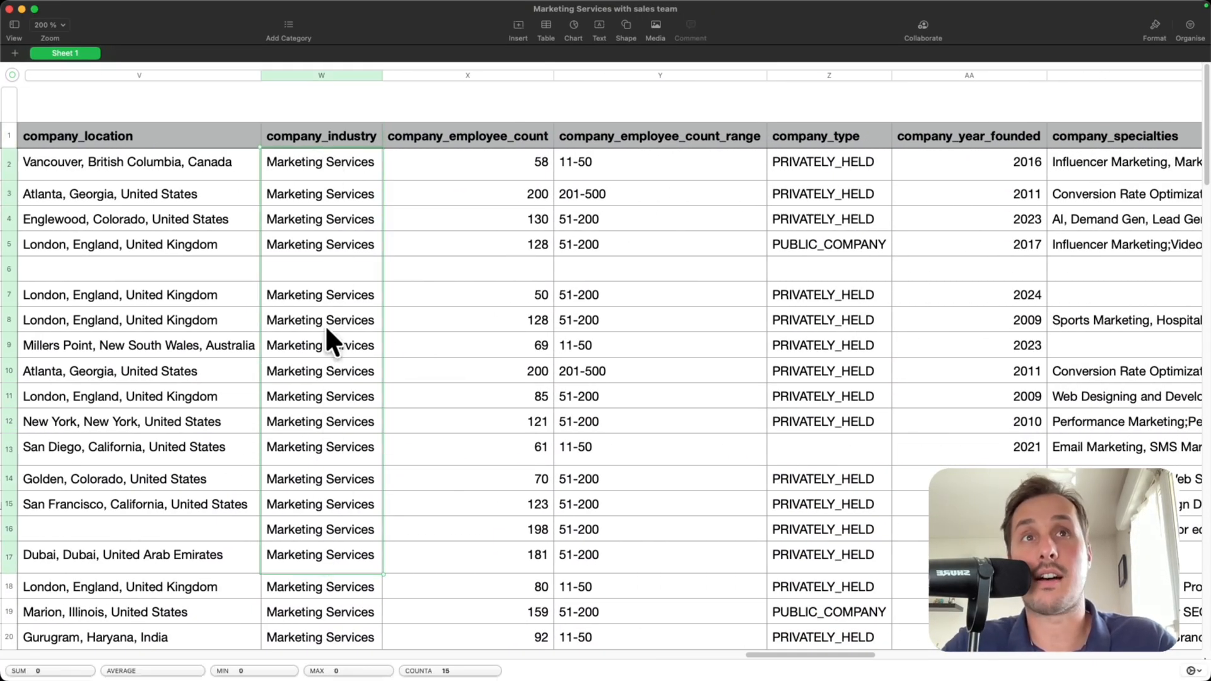
scroll(339, 278, down, 10)
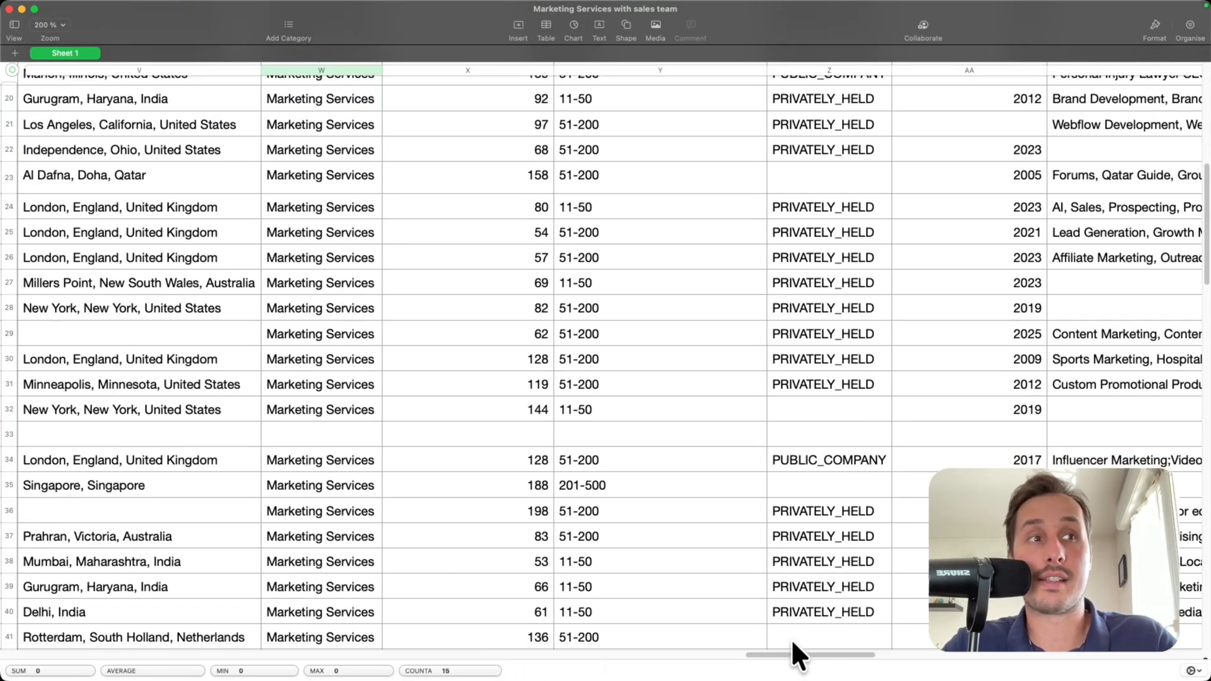
drag(791, 638, 20, 638)
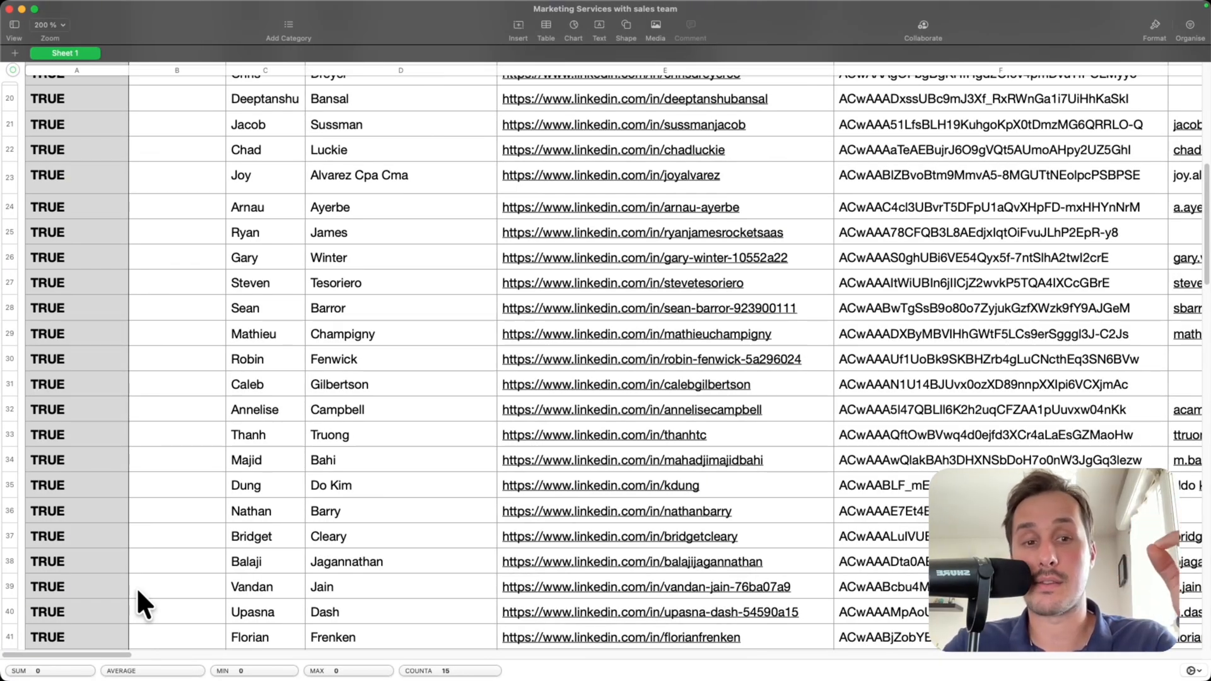
scroll(334, 150, up, 10)
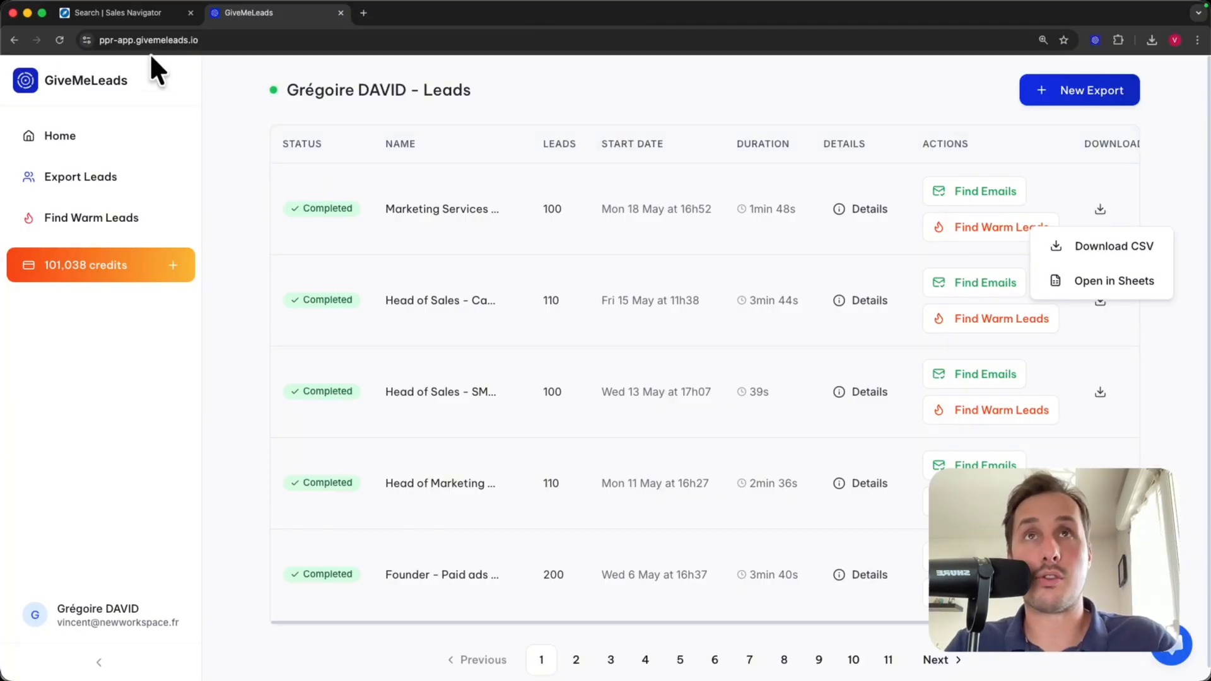
click(114, 11)
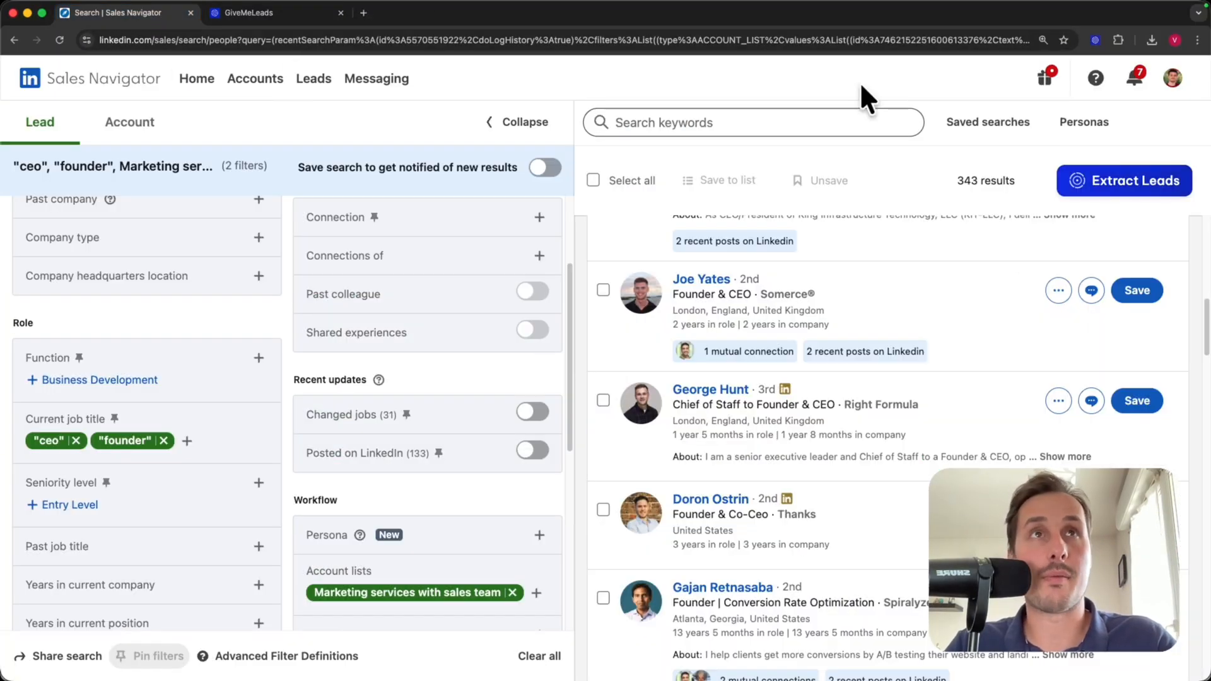
click(252, 12)
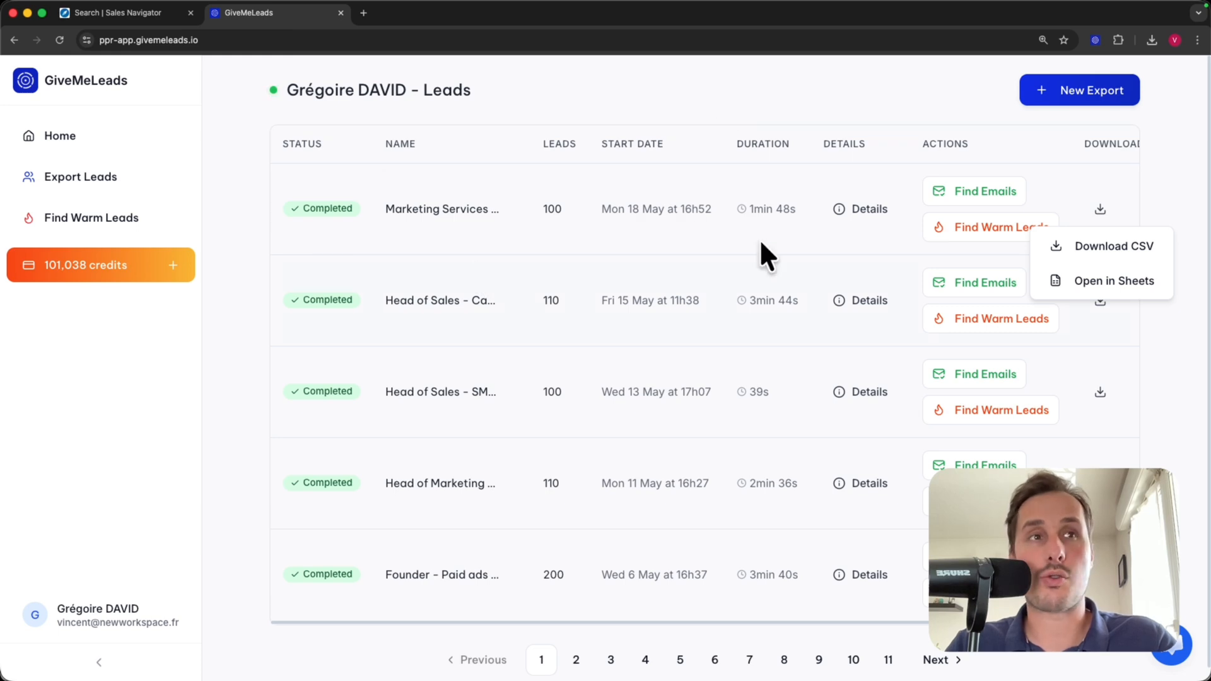